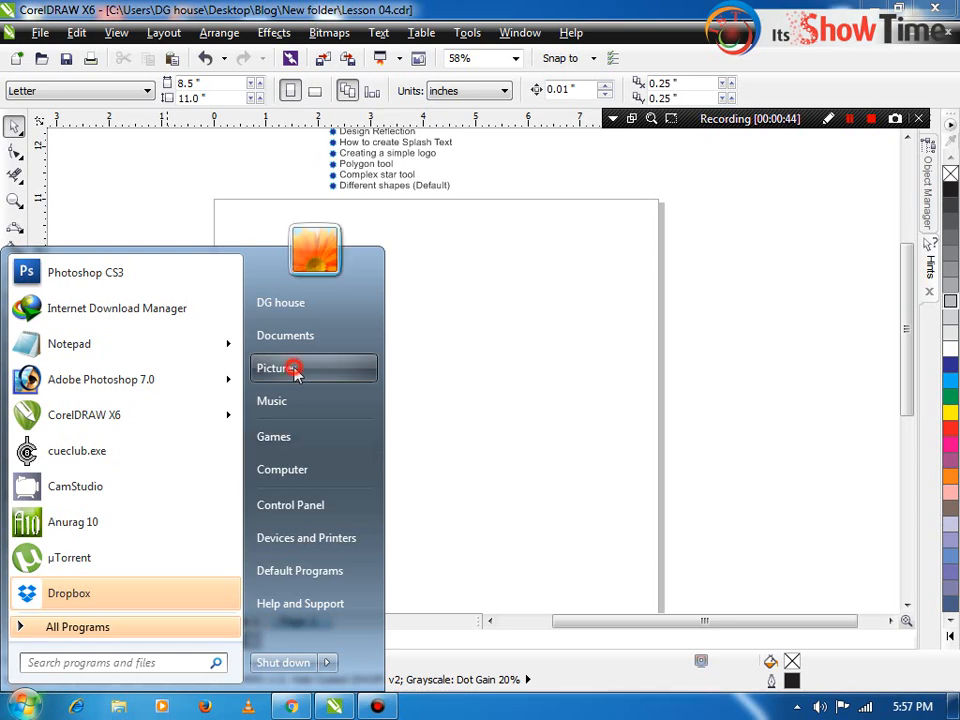
- Bring Hydrangeas.jpg from the Sample Pictures folder into the drawing
{"action": "left_click", "coordinate": [437, 287]}
{"action": "double_click", "coordinate": [436, 282]}
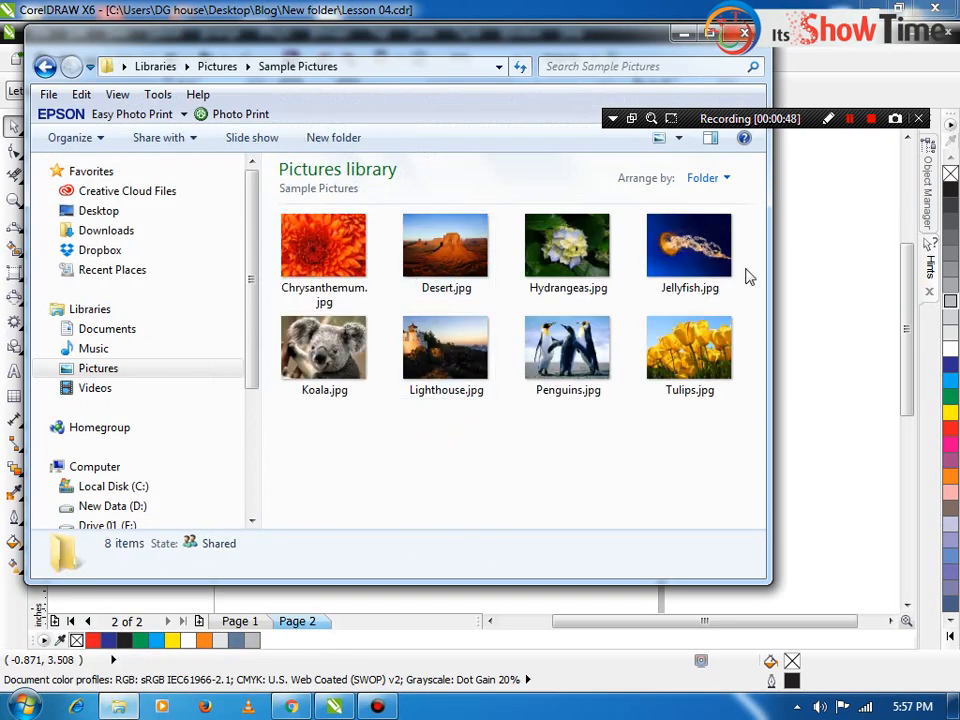
{"action": "left_click", "coordinate": [579, 251]}
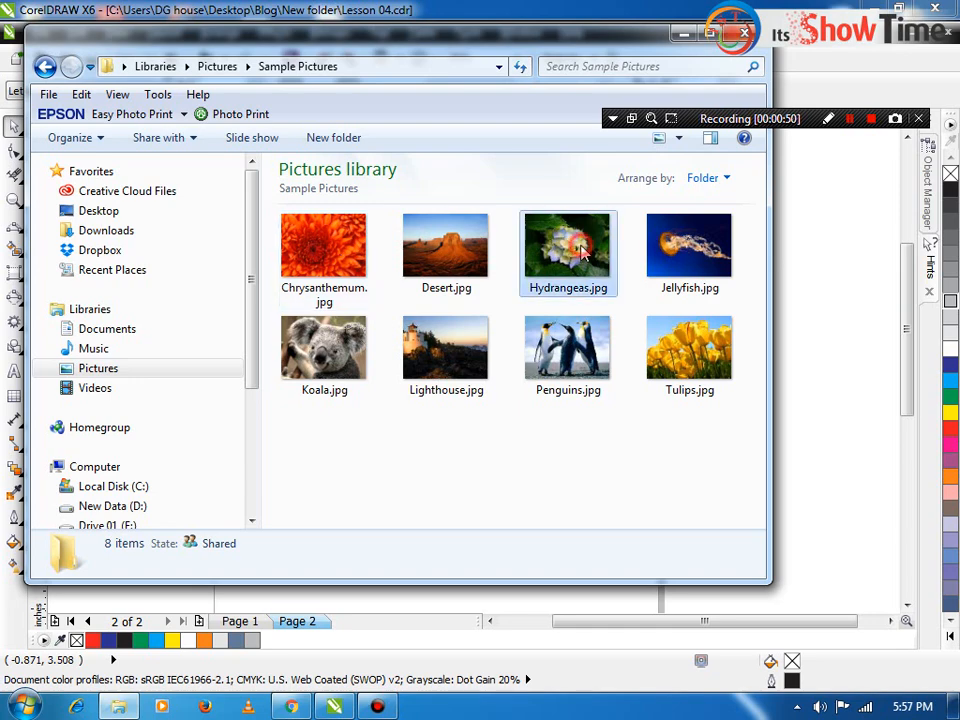
{"action": "left_click_drag", "start_coordinate": [573, 262], "coordinate": [847, 487]}
{"action": "left_click", "coordinate": [847, 487]}
{"action": "key", "text": "F4"}
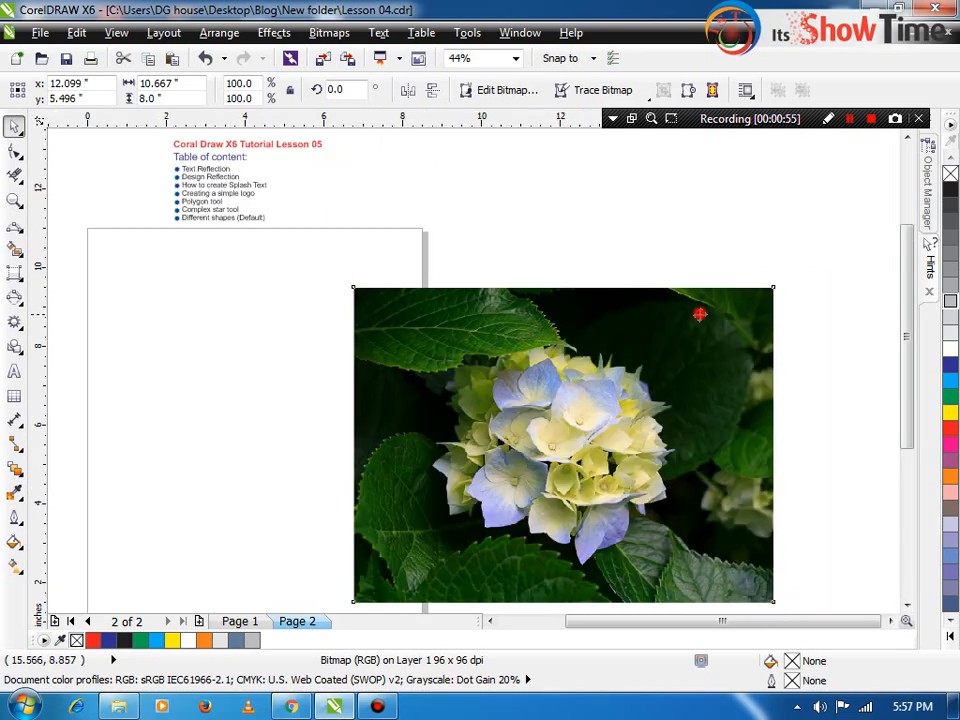
- Centre the hydrangea image on the page and scale it down to fit within the page width
{"action": "key", "text": "p"}
{"action": "key", "text": "z"}
{"action": "key", "text": "space"}
{"action": "left_click", "coordinate": [418, 343]}
{"action": "left_click_drag", "start_coordinate": [471, 281], "coordinate": [391, 339]}
{"action": "left_click", "coordinate": [562, 320]}
{"action": "key", "text": "z"}
{"action": "left_click_drag", "start_coordinate": [454, 341], "coordinate": [122, 561]}
{"action": "key", "text": "space"}
{"action": "scroll", "coordinate": [235, 491], "scroll_direction": "down", "scroll_amount": 2}
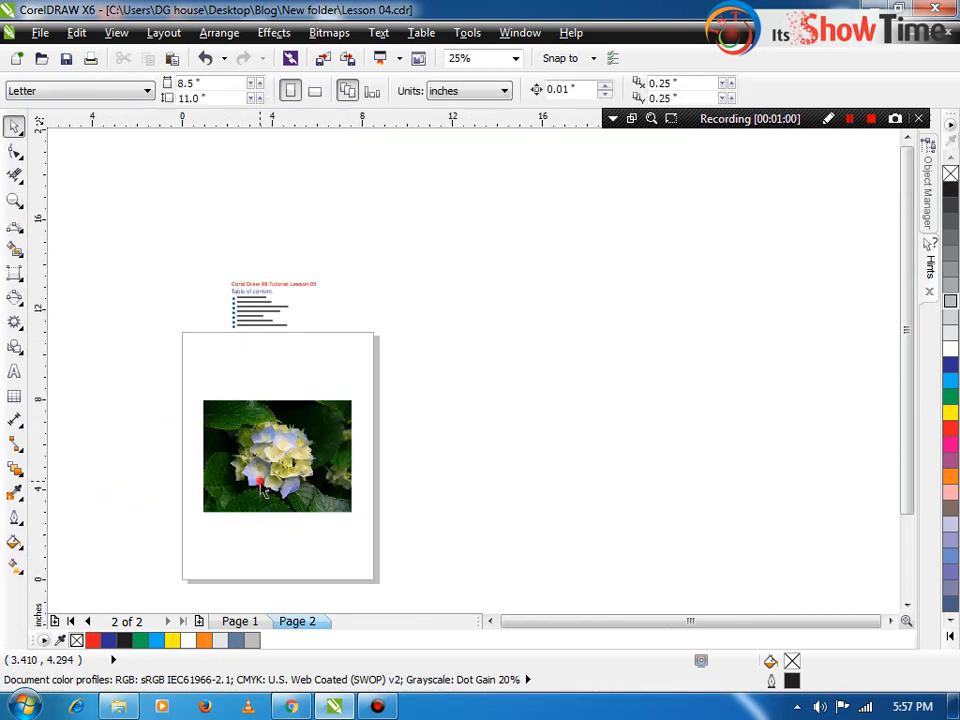
- Delete the hydrangea image from the page and switch to the Chrome browser
{"action": "left_click", "coordinate": [263, 489]}
{"action": "key", "text": "Delete"}
{"action": "left_click", "coordinate": [290, 707]}
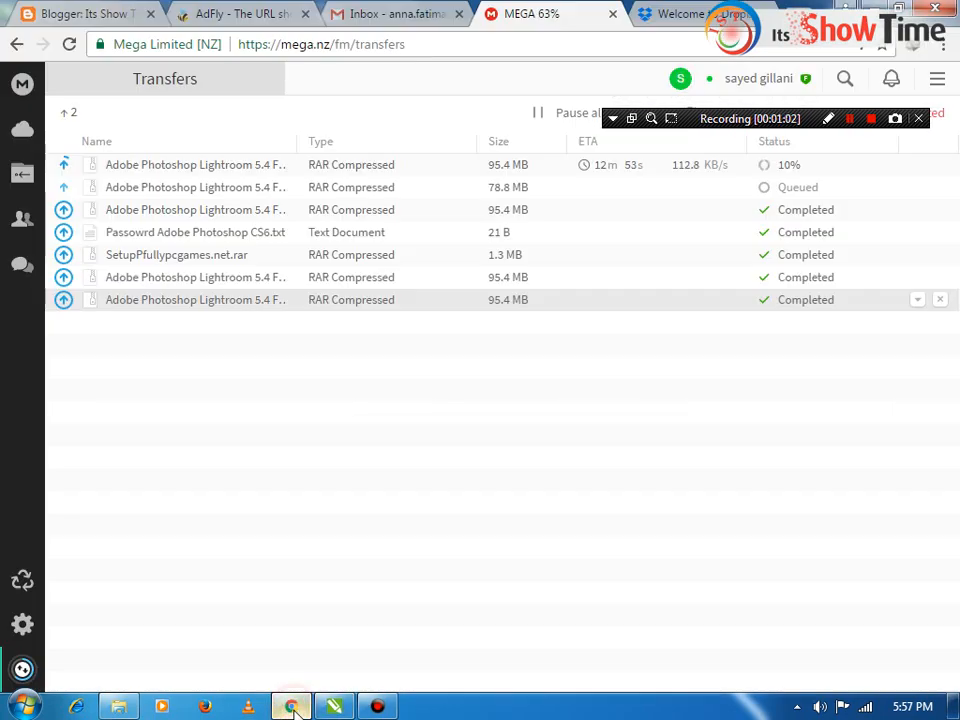
{"action": "left_click", "coordinate": [850, 118]}
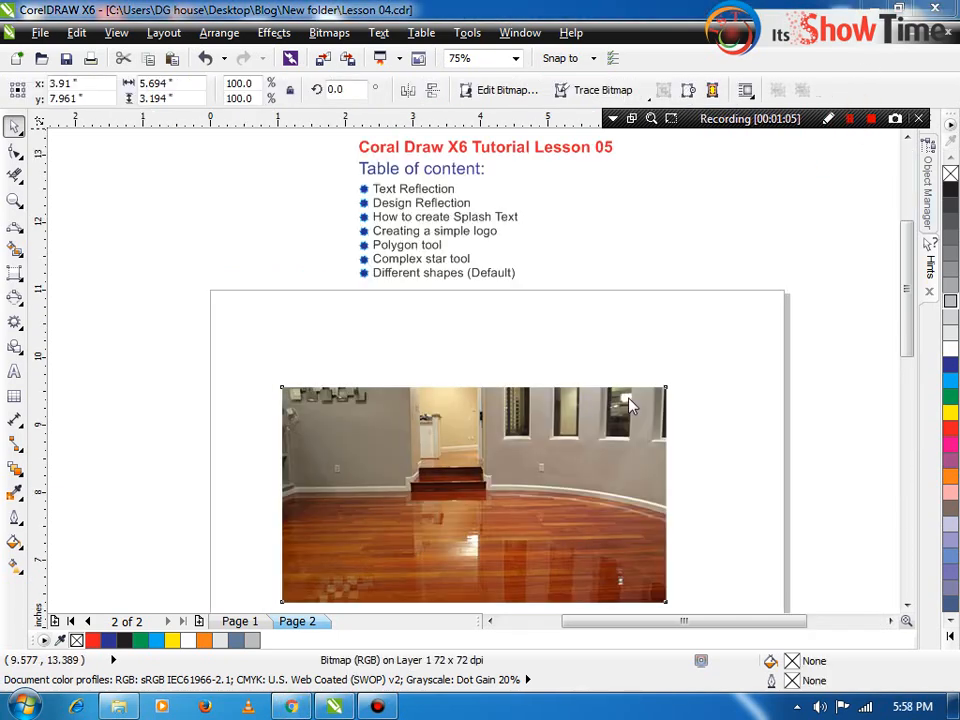
- Move the wooden-floor room photo up the page, centring it at about x 3.9 in and y 9.05 in
{"action": "left_click", "coordinate": [596, 422]}
{"action": "key", "text": "z"}
{"action": "left_click_drag", "start_coordinate": [712, 317], "coordinate": [267, 490]}
{"action": "key", "text": "space"}
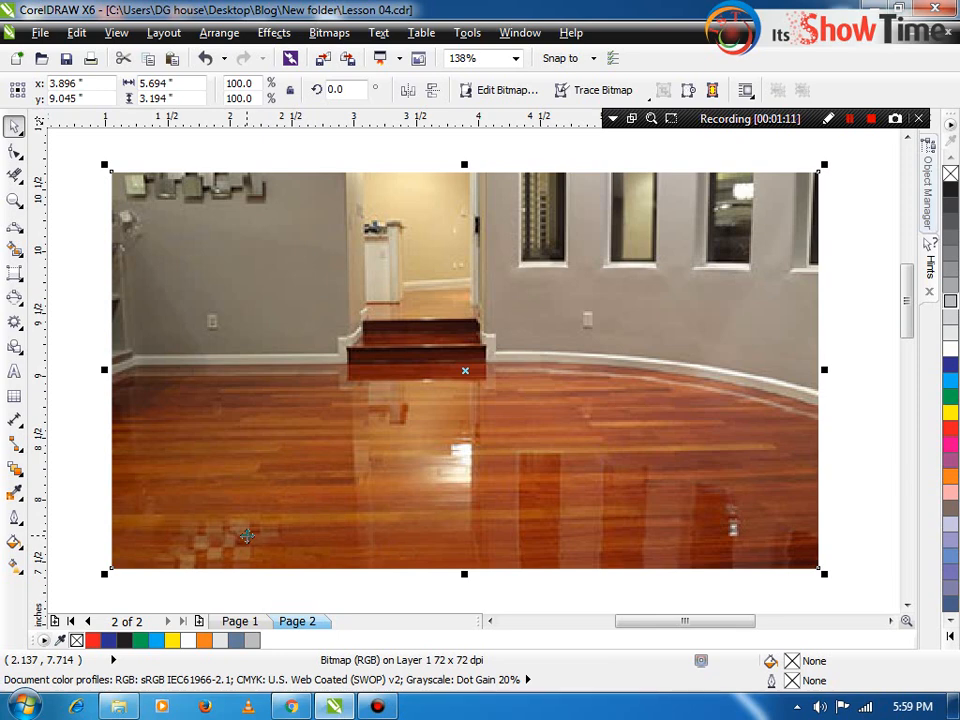
{"action": "left_click", "coordinate": [429, 589]}
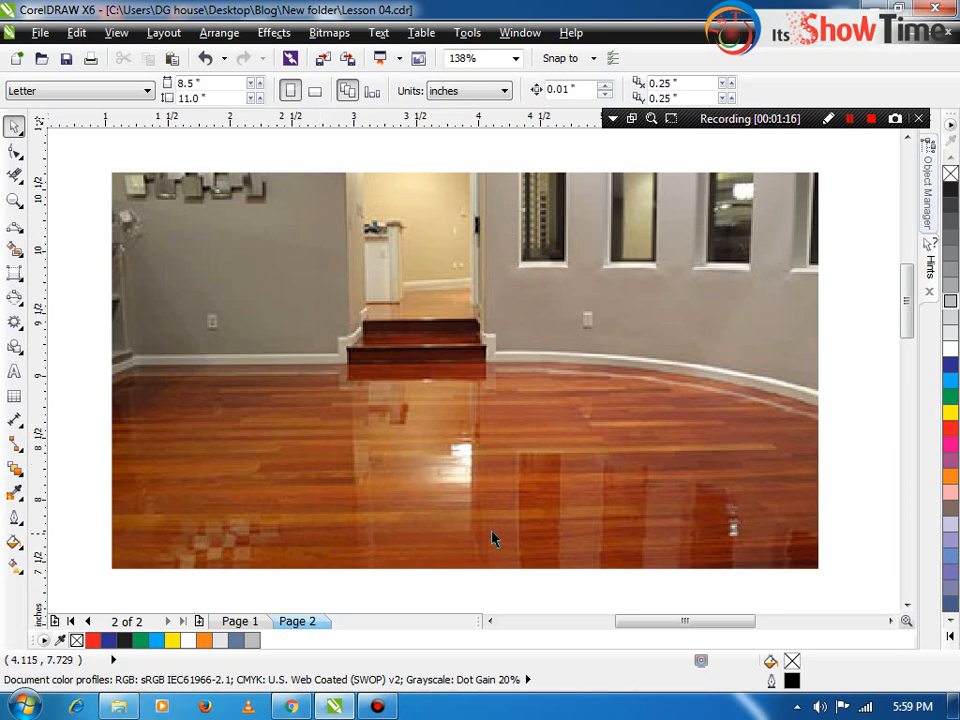
- Add the artistic text "Its Show Time" over the wooden floor of the room photo
{"action": "scroll", "coordinate": [495, 543], "scroll_direction": "down", "scroll_amount": 3}
{"action": "key", "text": "z"}
{"action": "left_click_drag", "start_coordinate": [241, 324], "coordinate": [703, 552]}
{"action": "key", "text": "space"}
{"action": "left_click", "coordinate": [601, 517]}
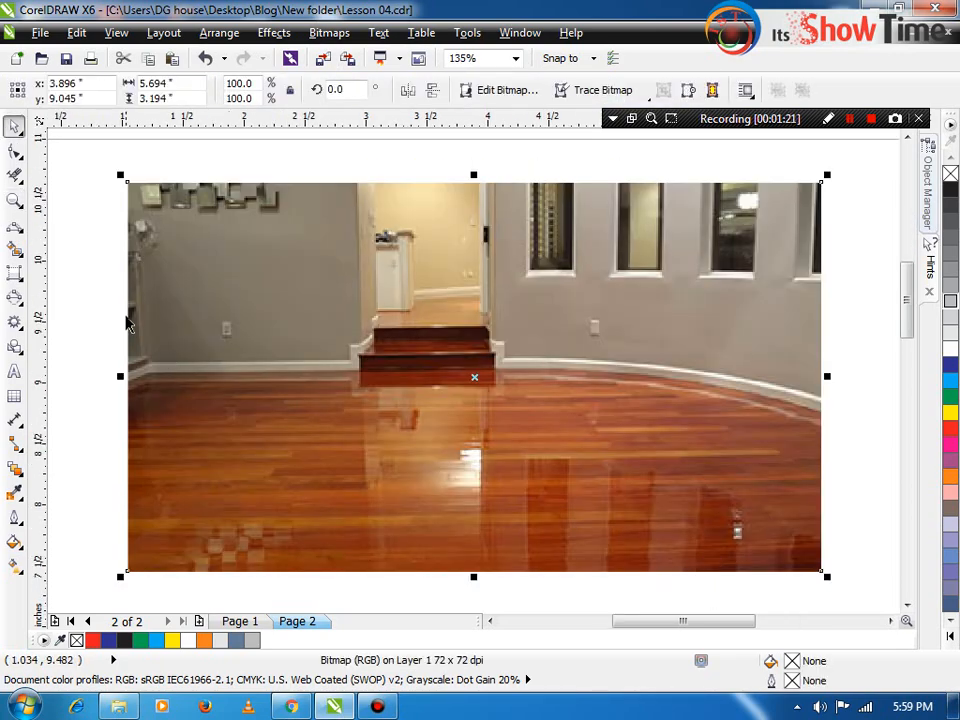
{"action": "left_click", "coordinate": [15, 371]}
{"action": "left_click", "coordinate": [306, 440]}
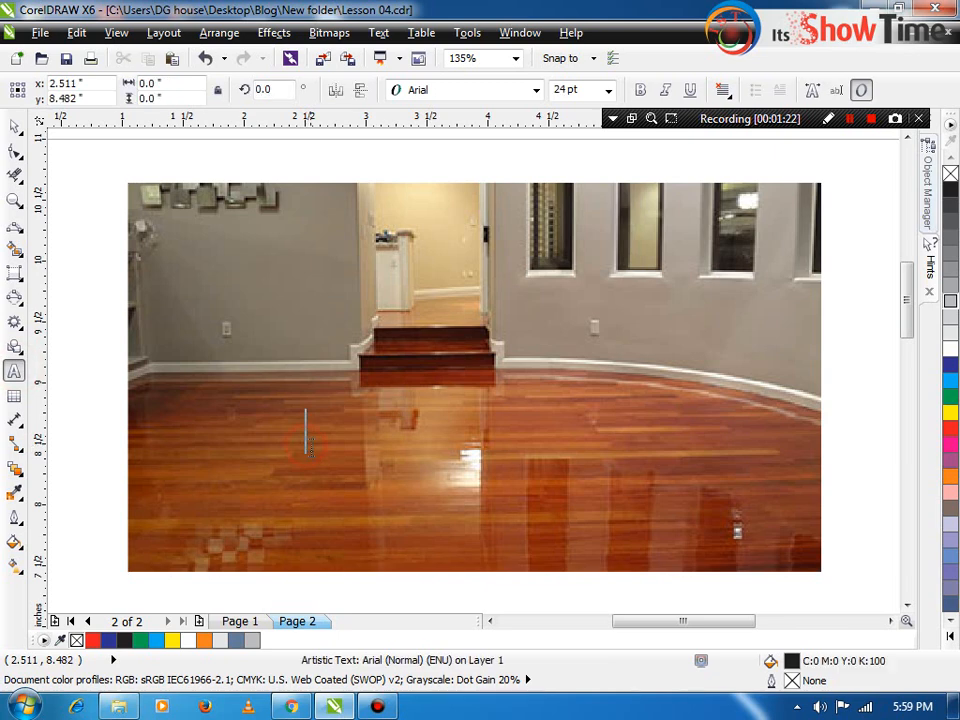
{"action": "type", "text": "Its Show TIme"}
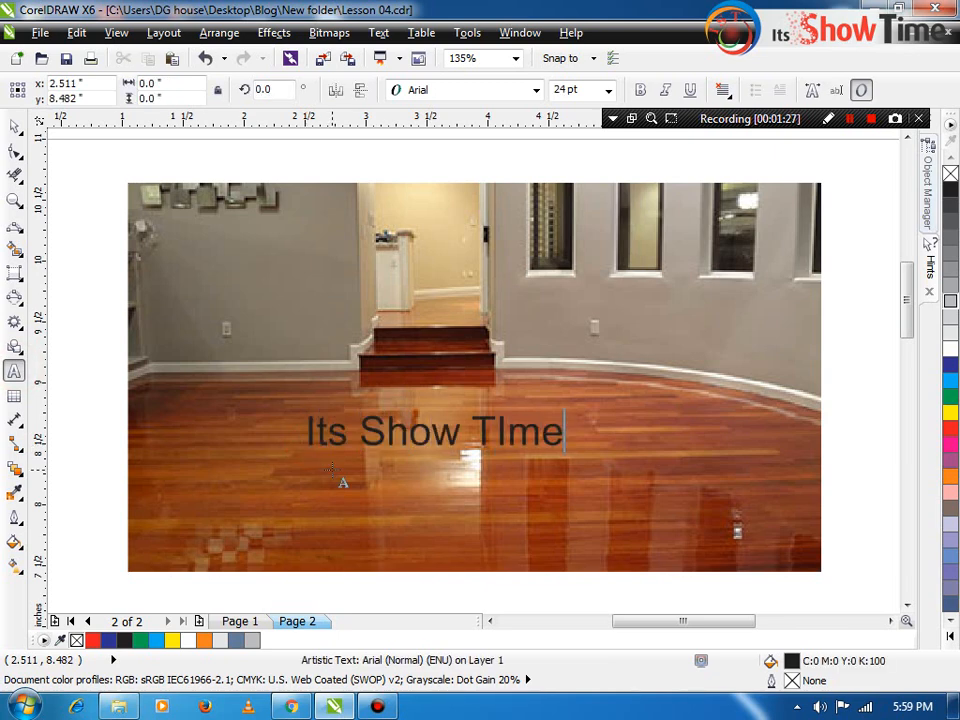
{"action": "key", "text": "BackSpace"}
{"action": "type", "text": "i"}
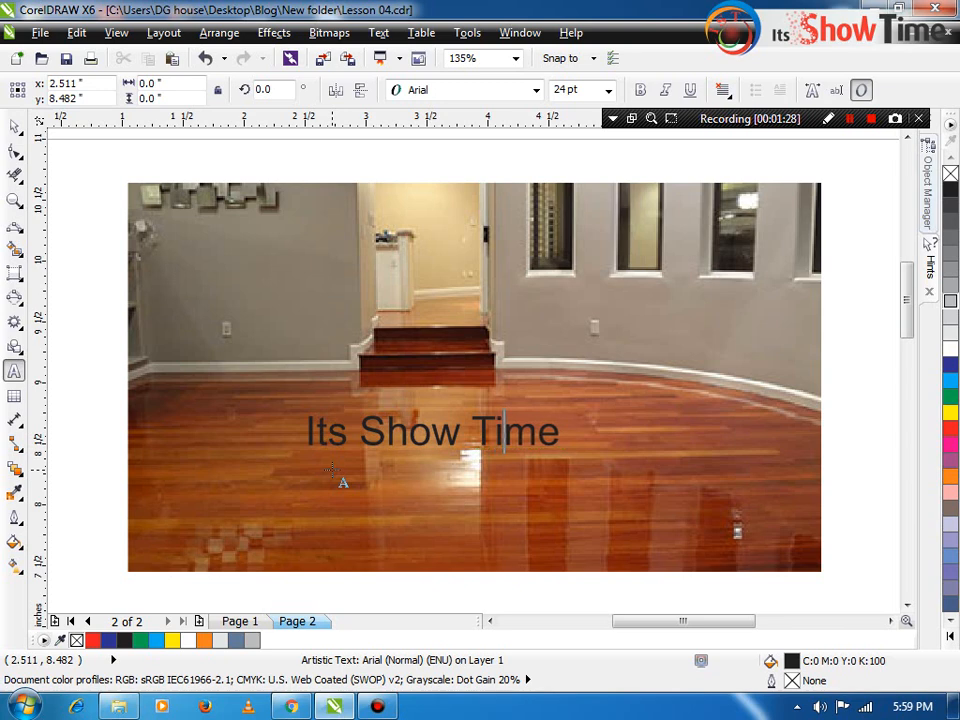
- Set the text's font to Ariston, enlarge it to about 3.91 in wide, and move it lower on the floor
{"action": "key", "text": "ctrl+space"}
{"action": "left_click", "coordinate": [536, 90]}
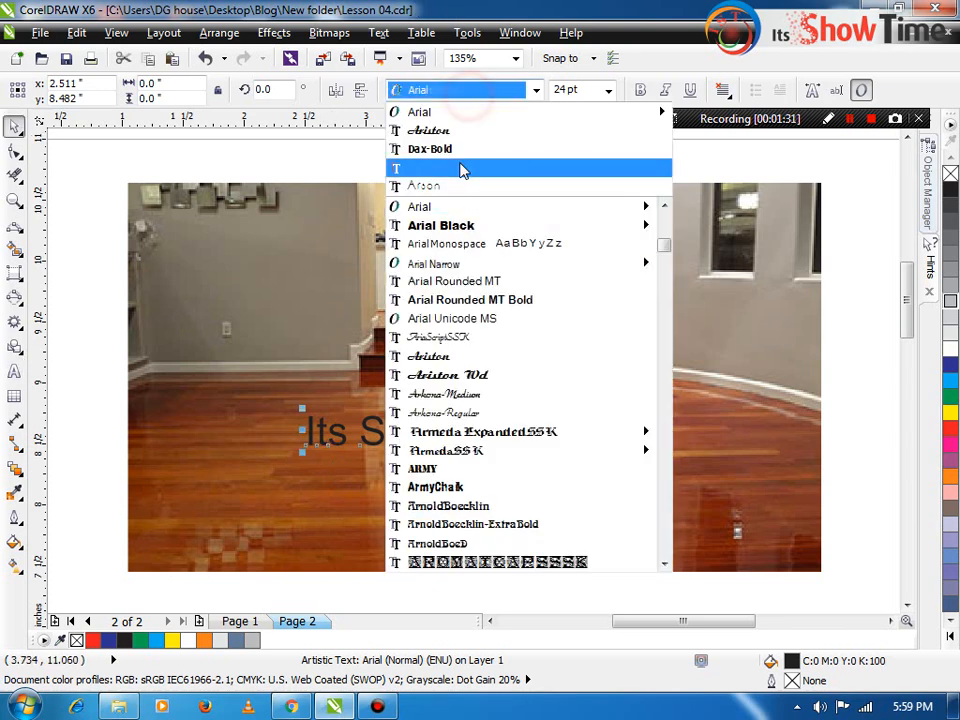
{"action": "left_click", "coordinate": [472, 131]}
{"action": "left_click_drag", "start_coordinate": [581, 452], "coordinate": [679, 505]}
{"action": "left_click_drag", "start_coordinate": [553, 448], "coordinate": [561, 481]}
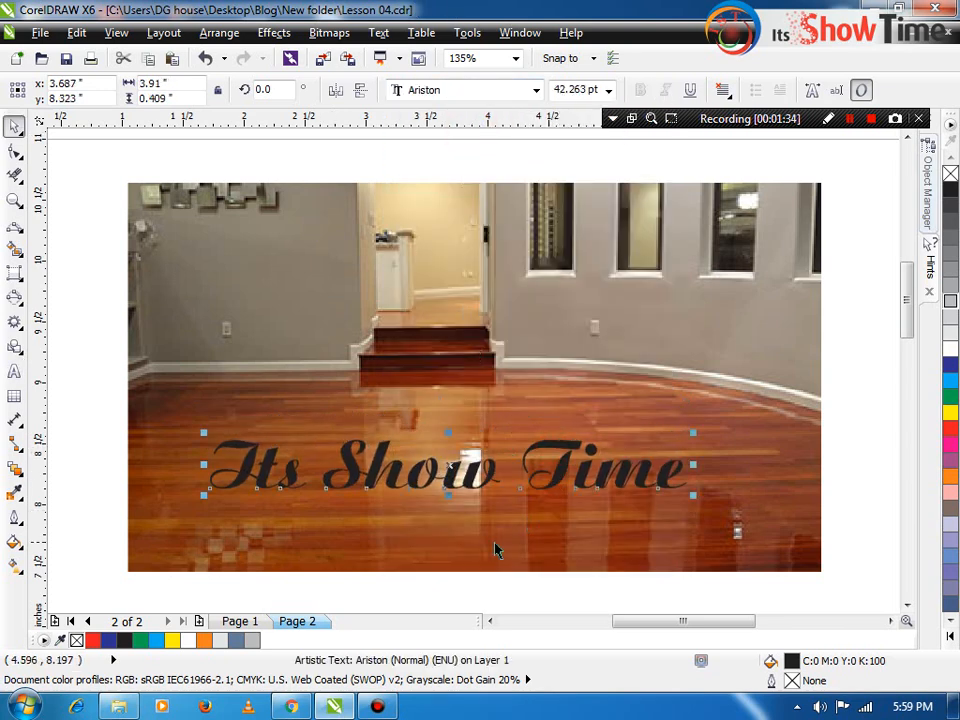
- Fill the text with a two-color linear fountain fill from dark blue to cyan at a 90-degree angle
{"action": "left_click", "coordinate": [949, 430]}
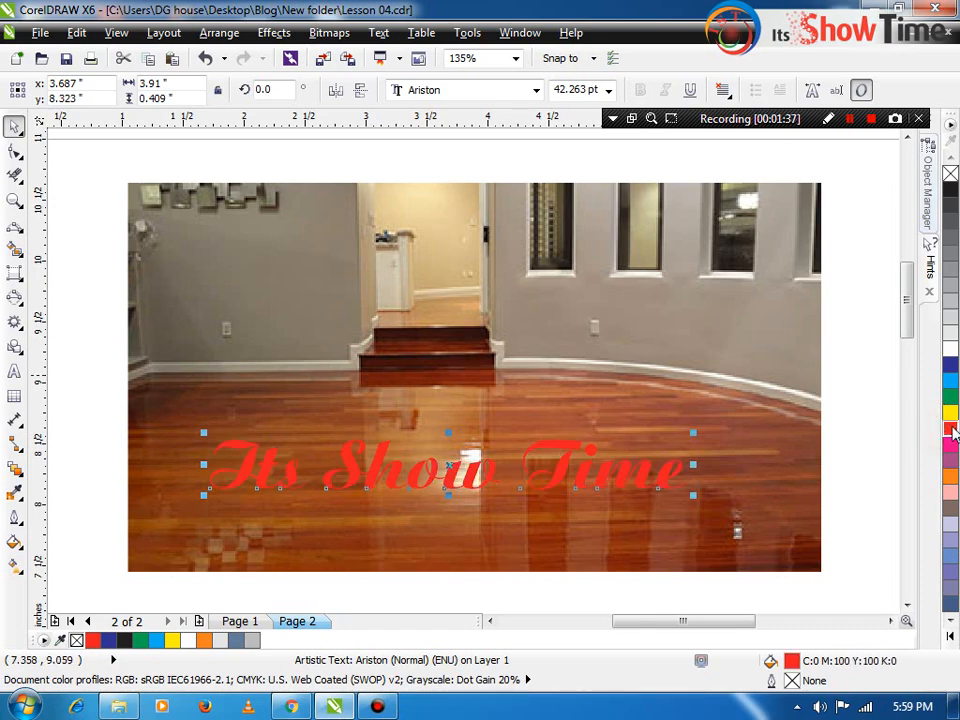
{"action": "key", "text": "F11"}
{"action": "left_click", "coordinate": [377, 361]}
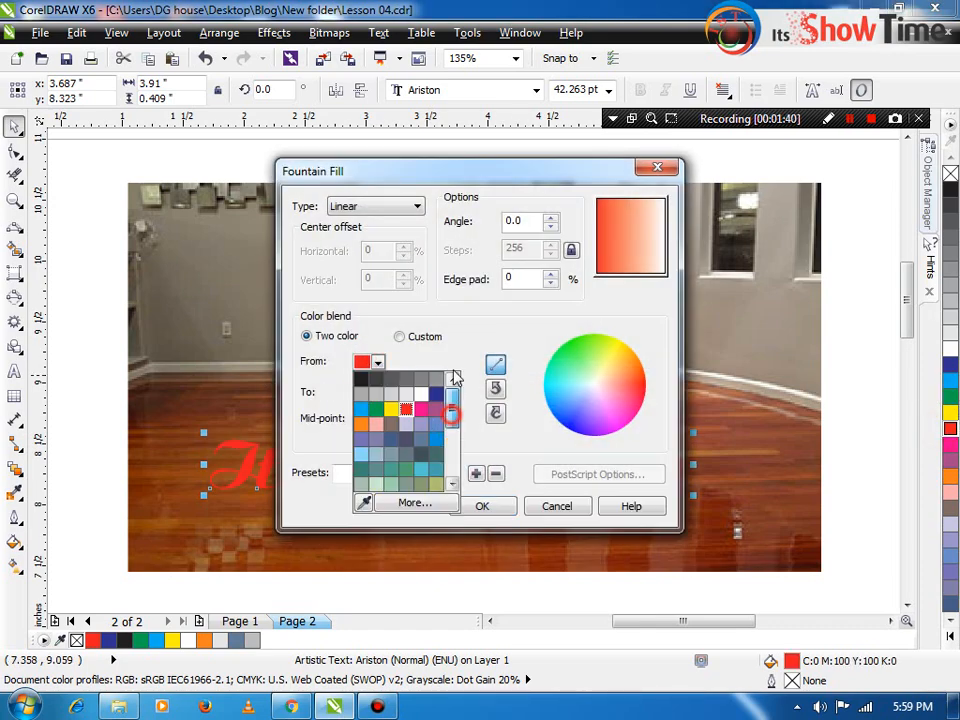
{"action": "left_click", "coordinate": [437, 393]}
{"action": "left_click", "coordinate": [378, 393]}
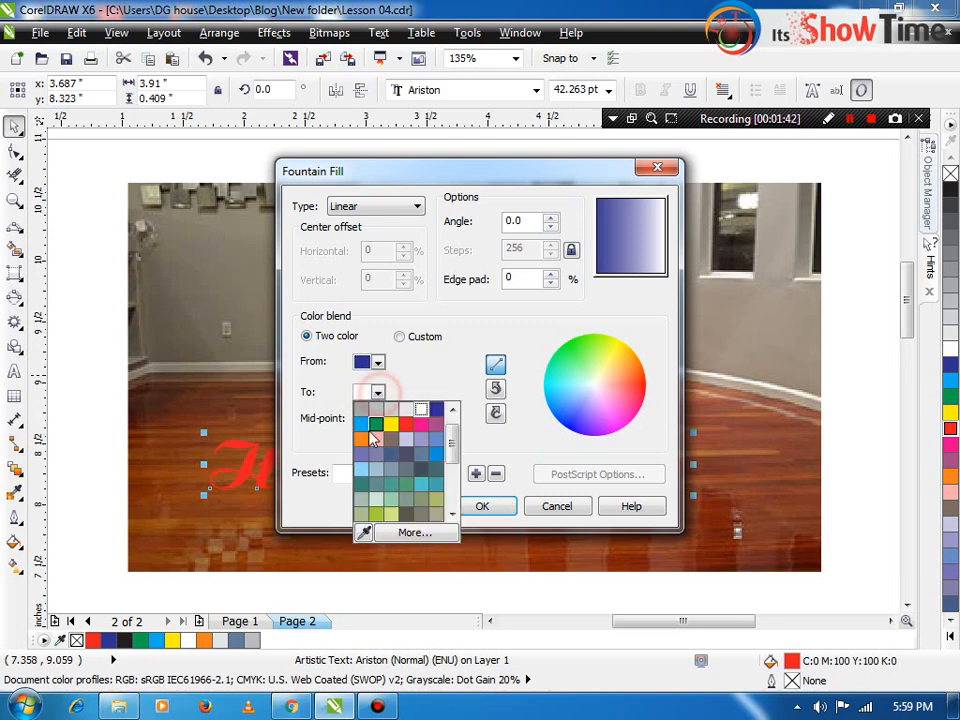
{"action": "left_click", "coordinate": [358, 424]}
{"action": "double_click", "coordinate": [522, 221]}
{"action": "type", "text": "90"}
{"action": "key", "text": "Return"}
- Move the gradient text slightly down on the floor to about y 8.19 in
{"action": "key", "text": "z"}
{"action": "left_click_drag", "start_coordinate": [130, 405], "coordinate": [786, 570]}
{"action": "left_click_drag", "start_coordinate": [383, 349], "coordinate": [390, 370]}
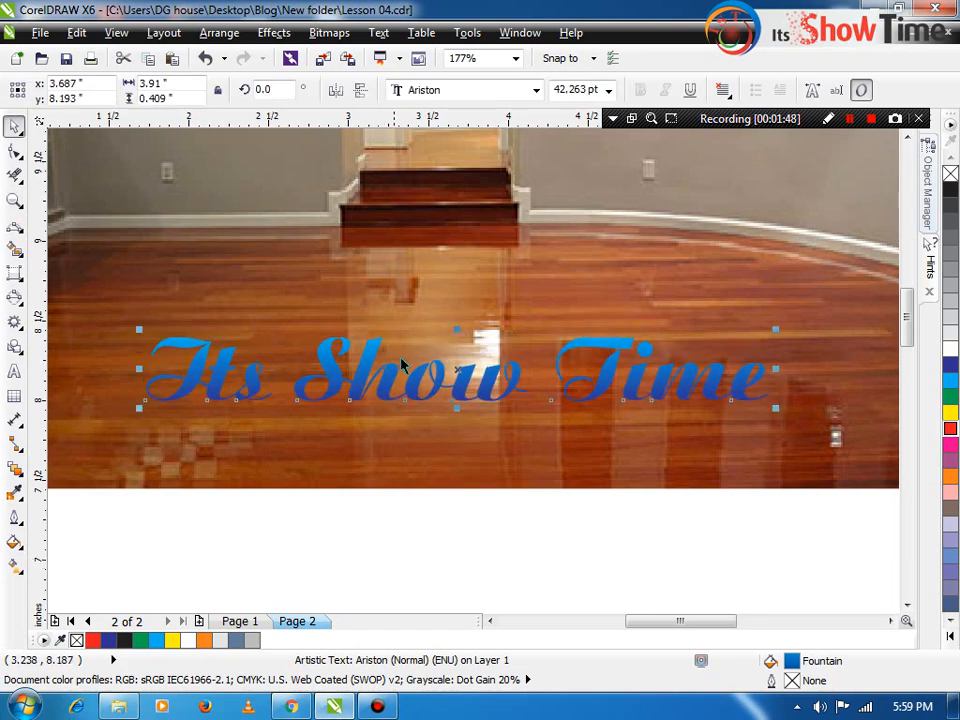
{"action": "left_click_drag", "start_coordinate": [456, 330], "coordinate": [460, 452]}
{"action": "left_click", "coordinate": [454, 508]}
{"action": "left_click", "coordinate": [455, 425]}
{"action": "key", "text": "ctrl+z"}
- Create a vertically mirrored copy of the text and move it below the photo
{"action": "left_click_drag", "start_coordinate": [456, 332], "coordinate": [460, 349]}
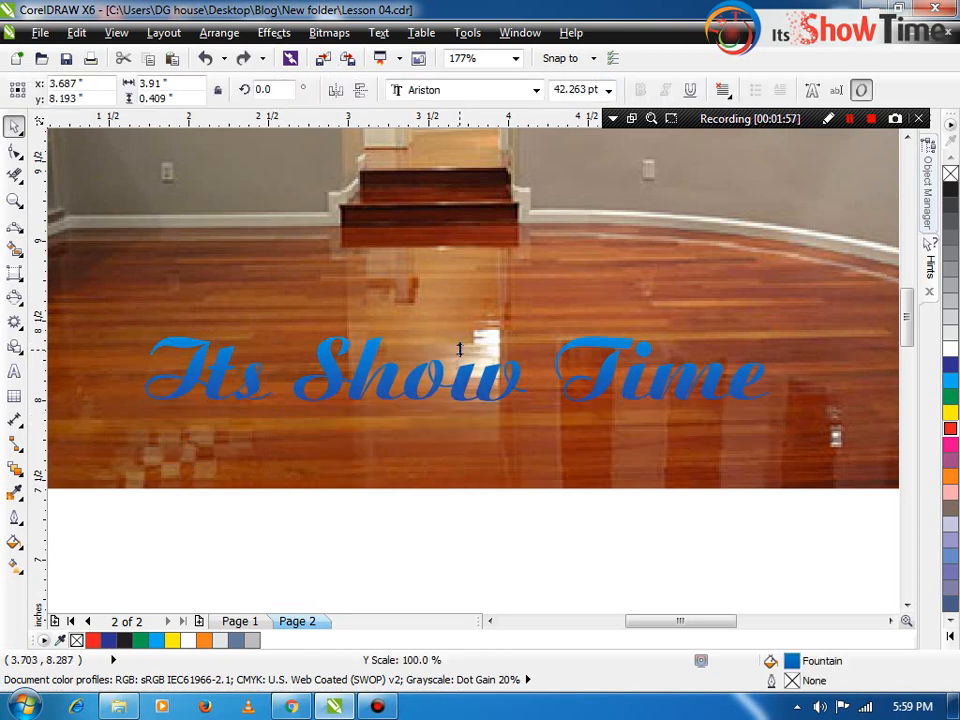
{"action": "left_click_drag", "start_coordinate": [466, 397], "coordinate": [467, 432]}
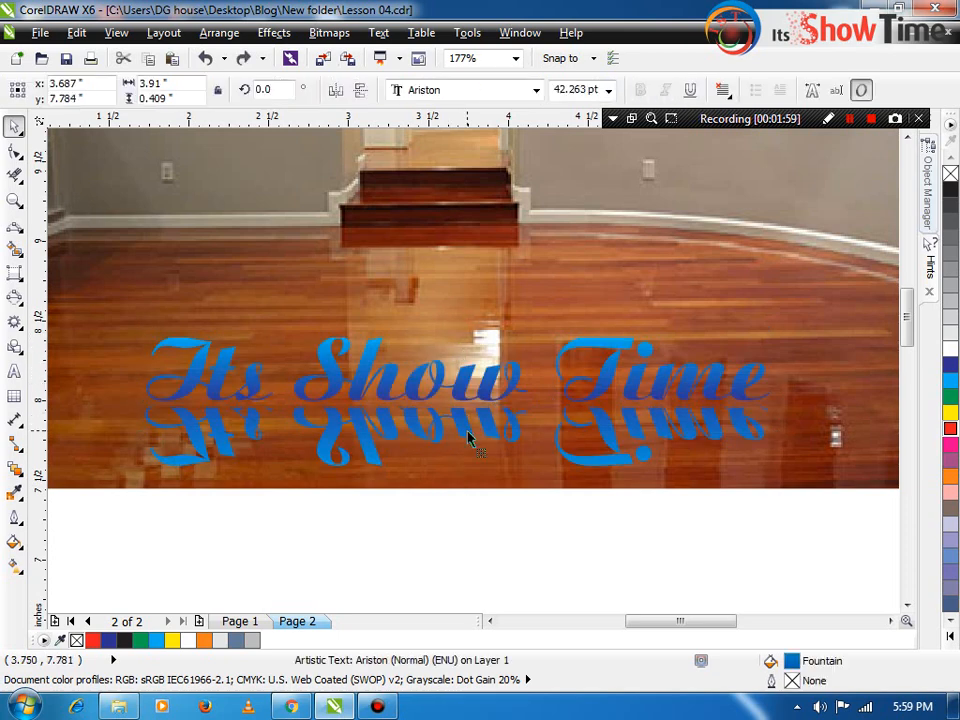
{"action": "left_click", "coordinate": [462, 533]}
{"action": "left_click_drag", "start_coordinate": [418, 472], "coordinate": [419, 558]}
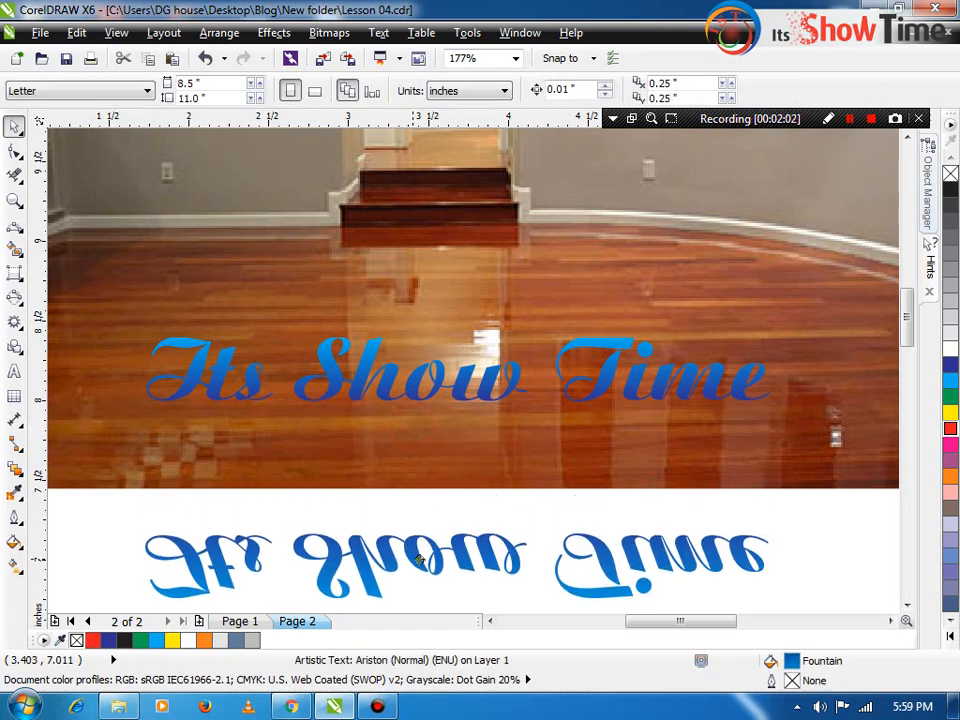
- Add a drop shadow to the upright text, cast upward at 90 degrees between its baseline and its top edge
{"action": "key", "text": "F2"}
{"action": "left_click_drag", "start_coordinate": [118, 300], "coordinate": [819, 439]}
{"action": "left_click", "coordinate": [354, 474]}
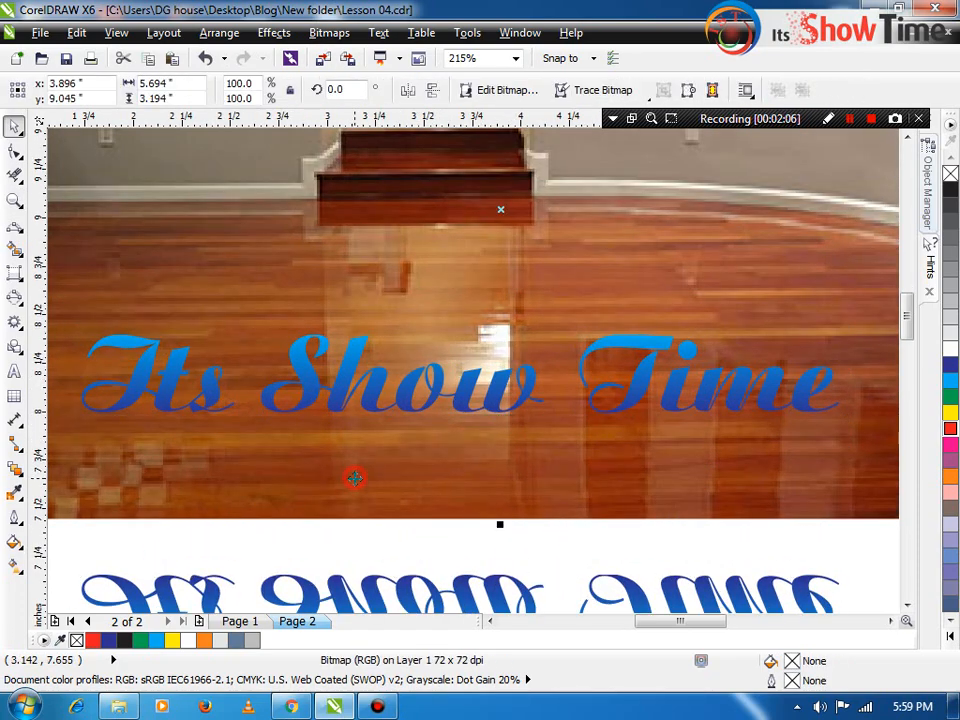
{"action": "scroll", "coordinate": [353, 478], "scroll_direction": "down", "scroll_amount": 3}
{"action": "key", "text": "F2"}
{"action": "left_click_drag", "start_coordinate": [189, 377], "coordinate": [746, 456]}
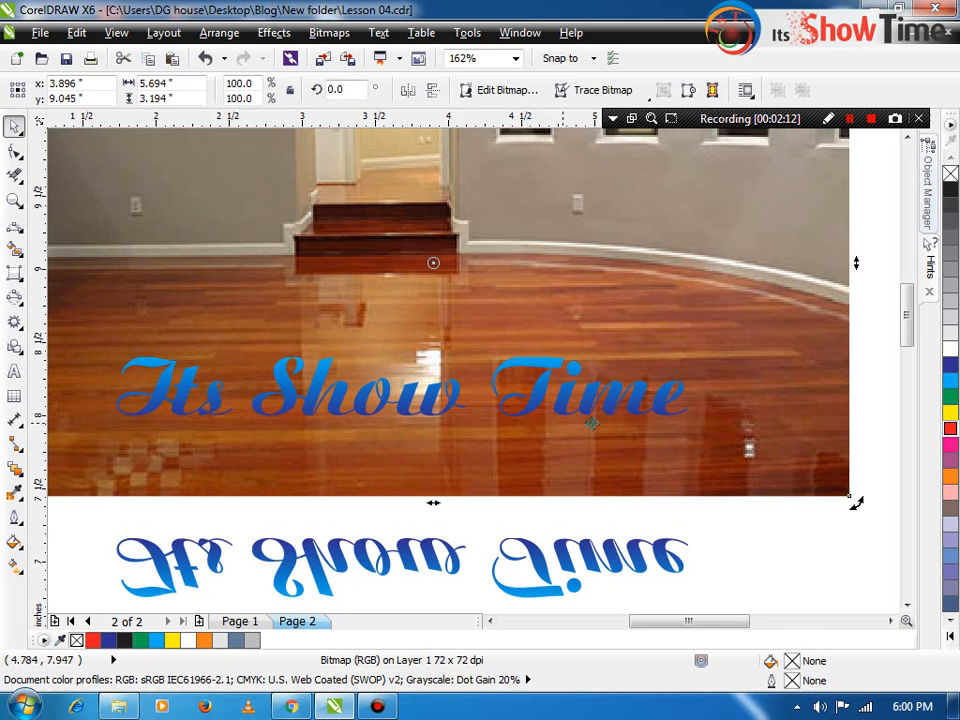
{"action": "left_click", "coordinate": [521, 400]}
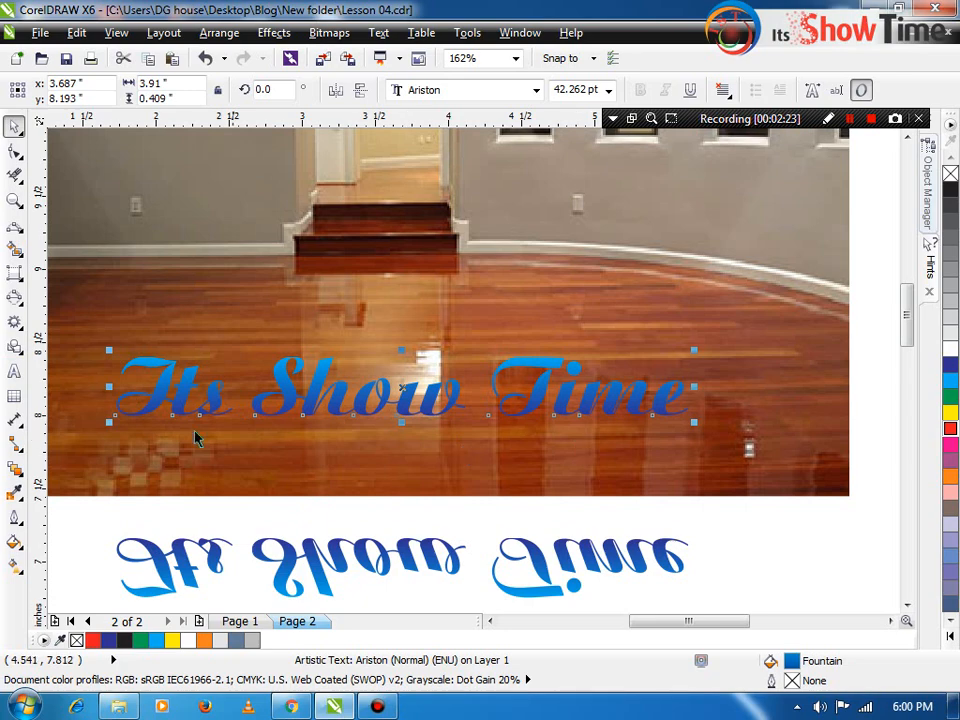
{"action": "left_click", "coordinate": [16, 468]}
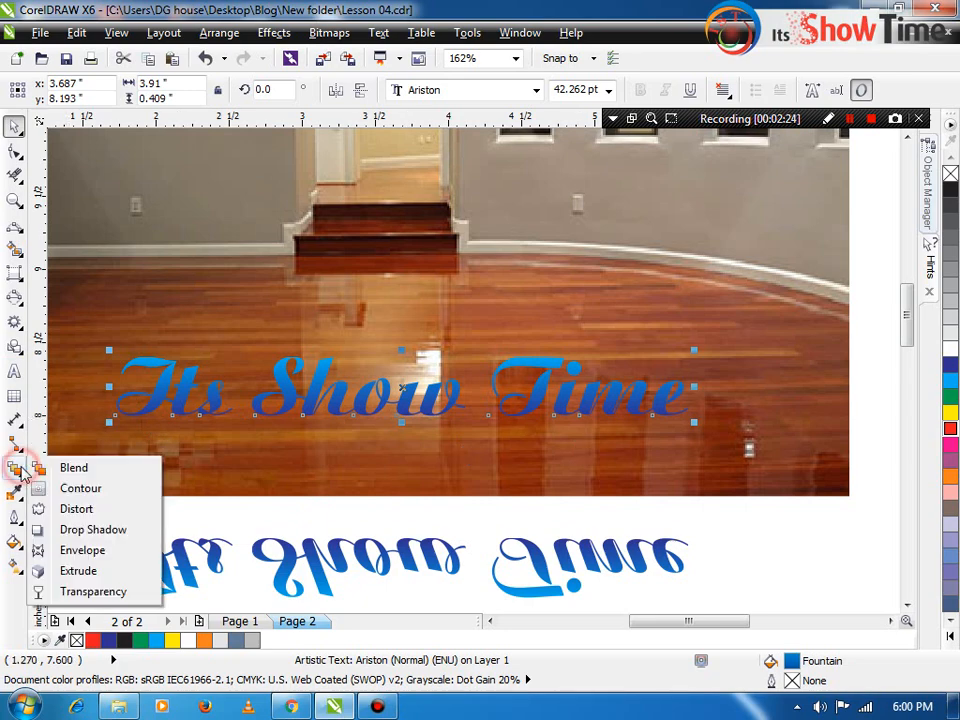
{"action": "left_click", "coordinate": [92, 530]}
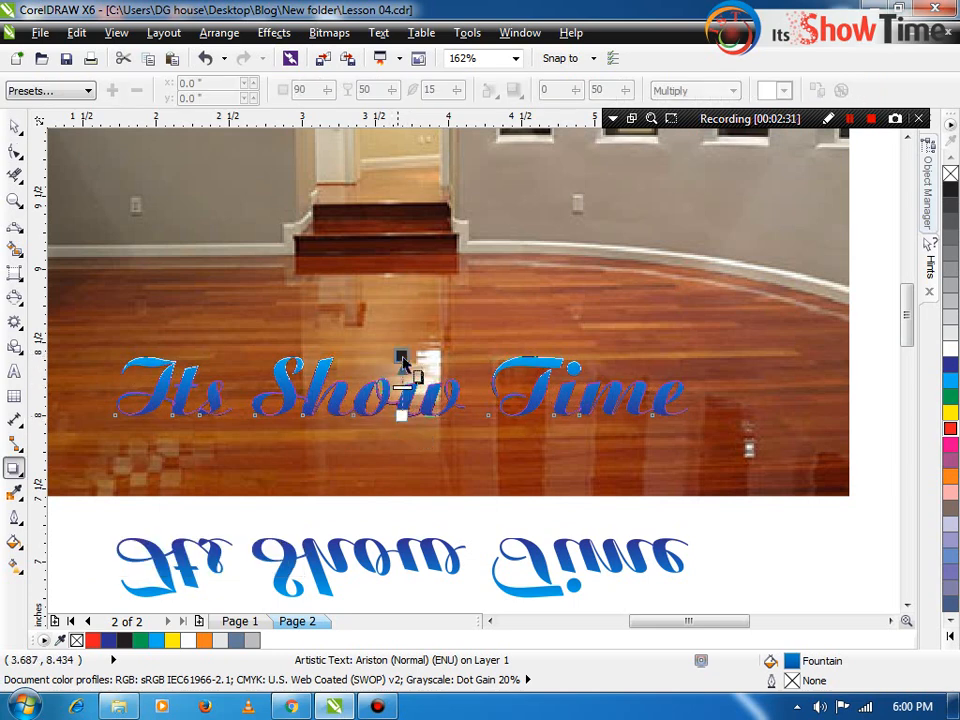
{"action": "left_click_drag", "start_coordinate": [397, 357], "coordinate": [402, 414]}
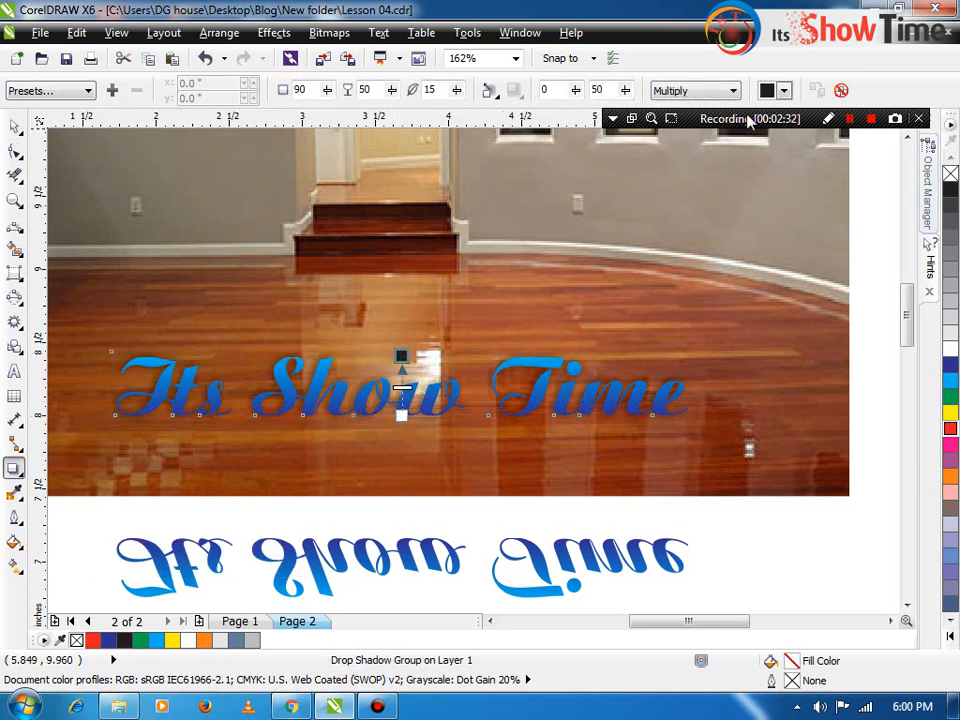
- Set the drop shadow's color to white and its blend mode to Add
{"action": "left_click", "coordinate": [767, 91]}
{"action": "left_click_drag", "start_coordinate": [766, 124], "coordinate": [771, 74]}
{"action": "left_click", "coordinate": [783, 90]}
{"action": "left_click", "coordinate": [825, 126]}
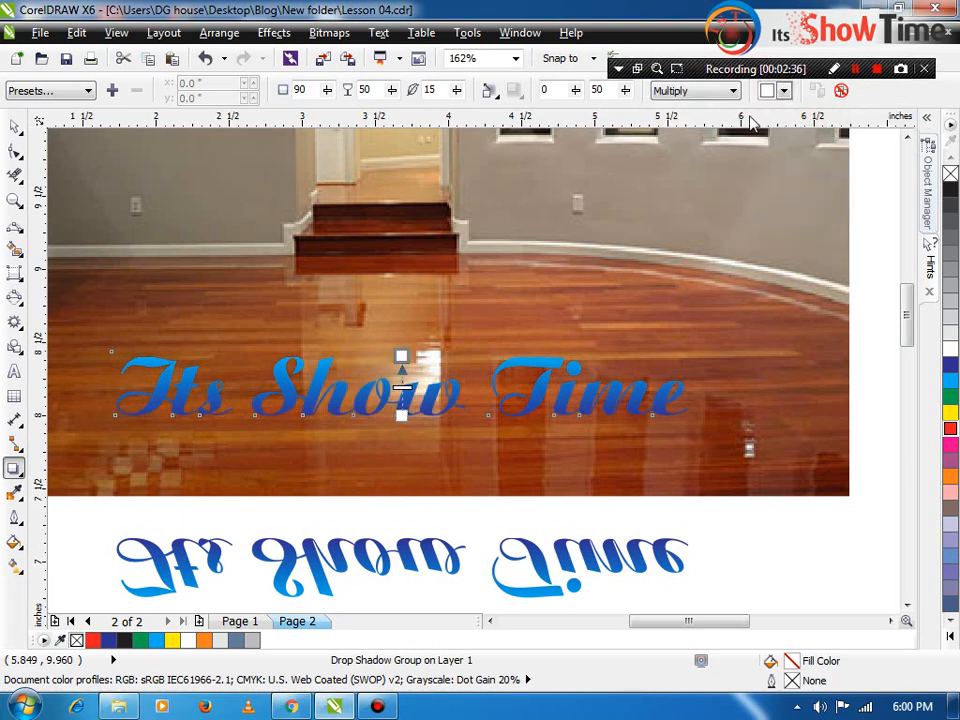
{"action": "left_click", "coordinate": [714, 92]}
{"action": "left_click", "coordinate": [688, 120]}
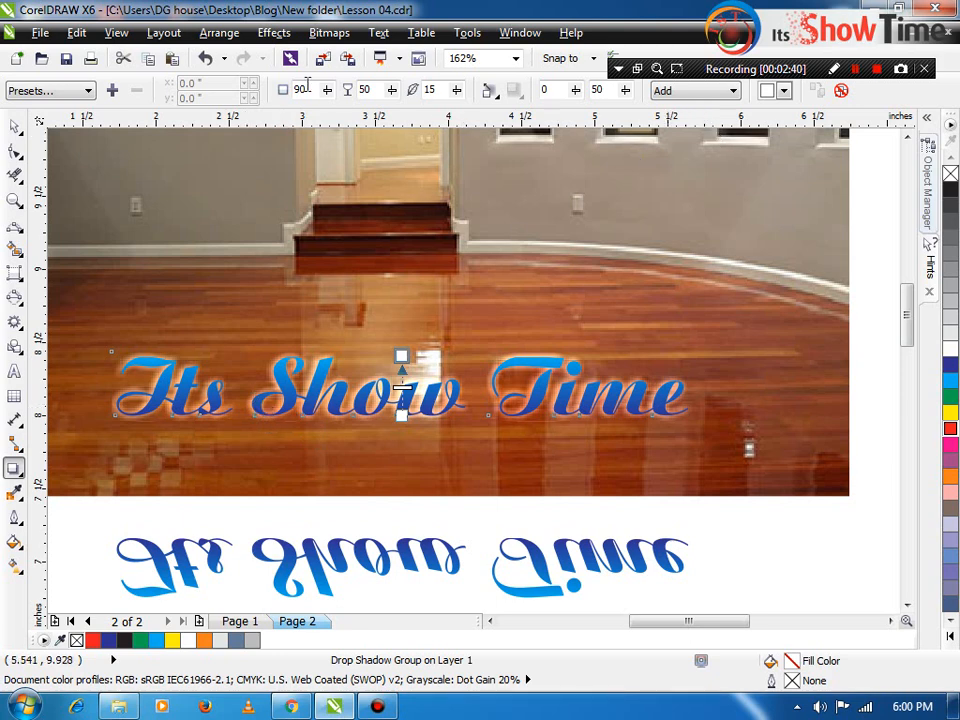
- Set the drop shadow's opacity to 73 and its feathering to 11
{"action": "left_click_drag", "start_coordinate": [393, 90], "coordinate": [454, 98]}
{"action": "key", "text": "space"}
{"action": "left_click", "coordinate": [320, 514]}
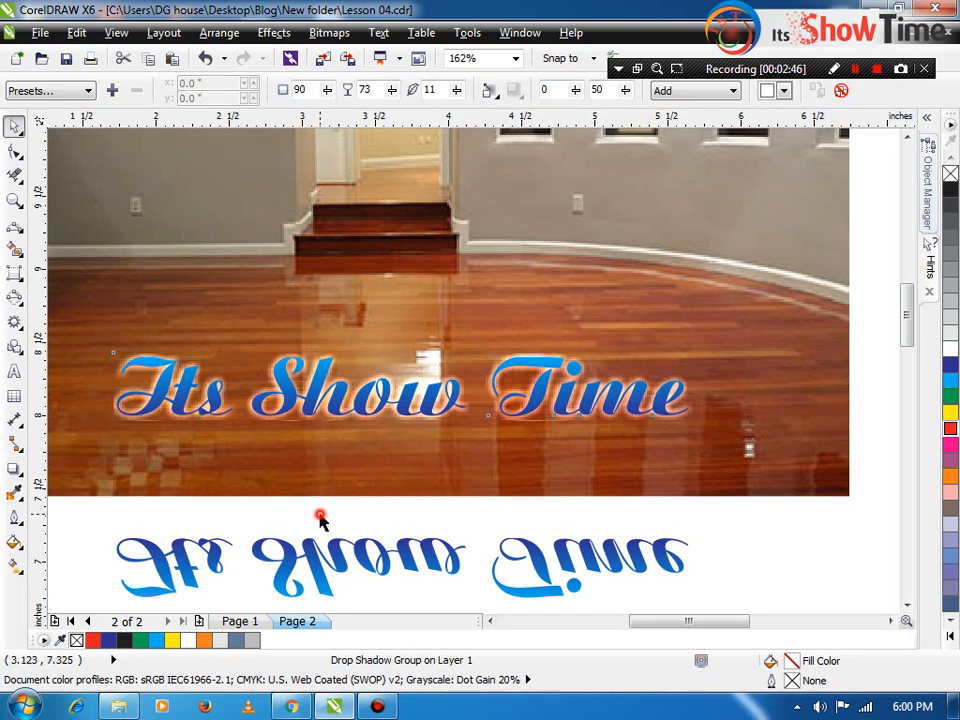
- Move the mirrored text onto the floor directly beneath the upright text, at about y 7.72 in
{"action": "middle_click", "coordinate": [215, 448]}
{"action": "left_click", "coordinate": [233, 467]}
{"action": "key", "text": "shift+F2"}
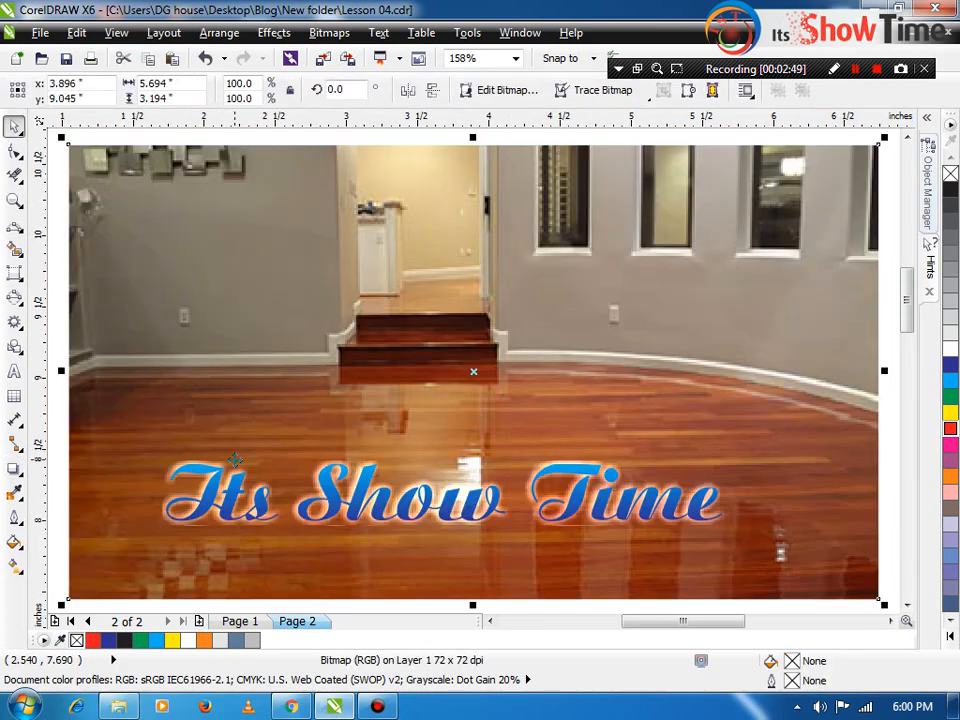
{"action": "scroll", "coordinate": [234, 460], "scroll_direction": "down", "scroll_amount": 2}
{"action": "left_click", "coordinate": [287, 560]}
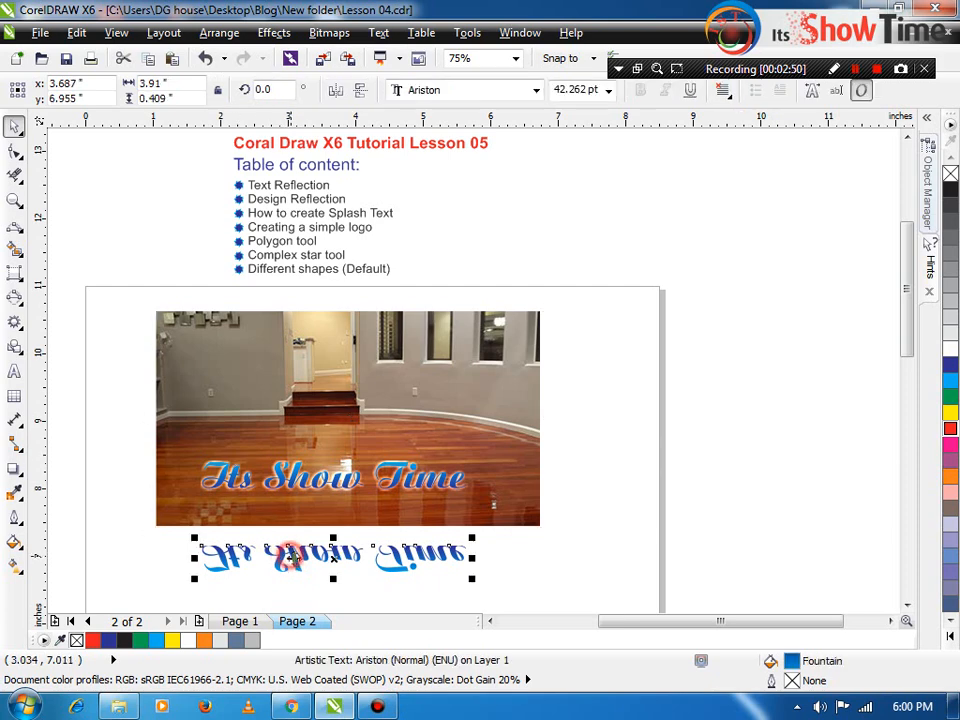
{"action": "left_click_drag", "start_coordinate": [294, 563], "coordinate": [304, 512]}
- Compress the mirrored text vertically to about 72% of its height, keeping its upper edge against the upright text
{"action": "key", "text": "F2"}
{"action": "left_click_drag", "start_coordinate": [488, 426], "coordinate": [129, 542]}
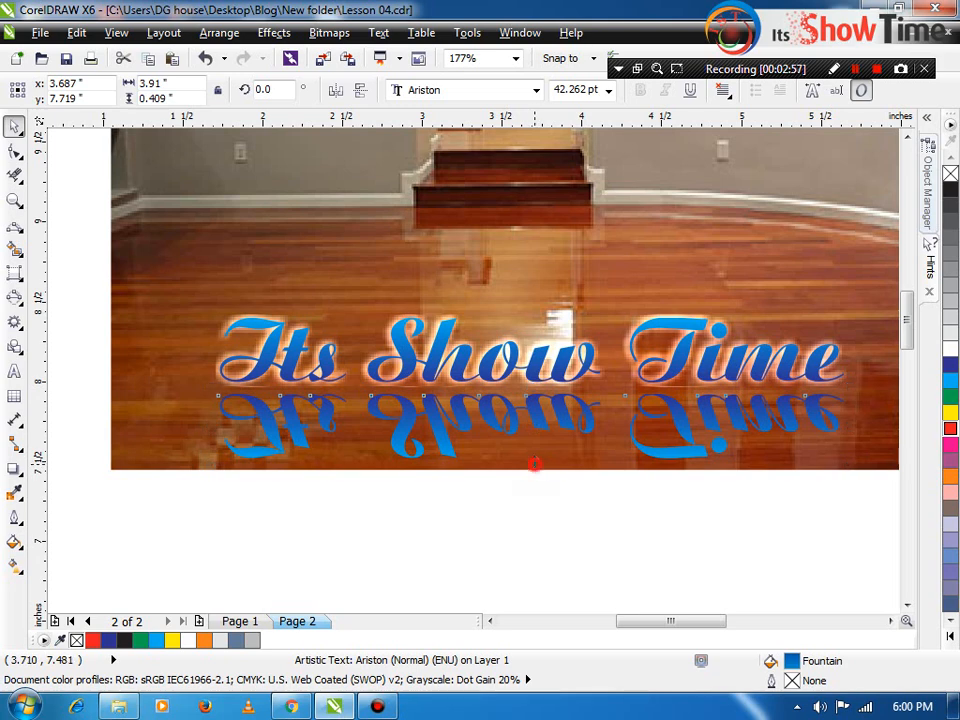
{"action": "left_click_drag", "start_coordinate": [534, 463], "coordinate": [531, 446]}
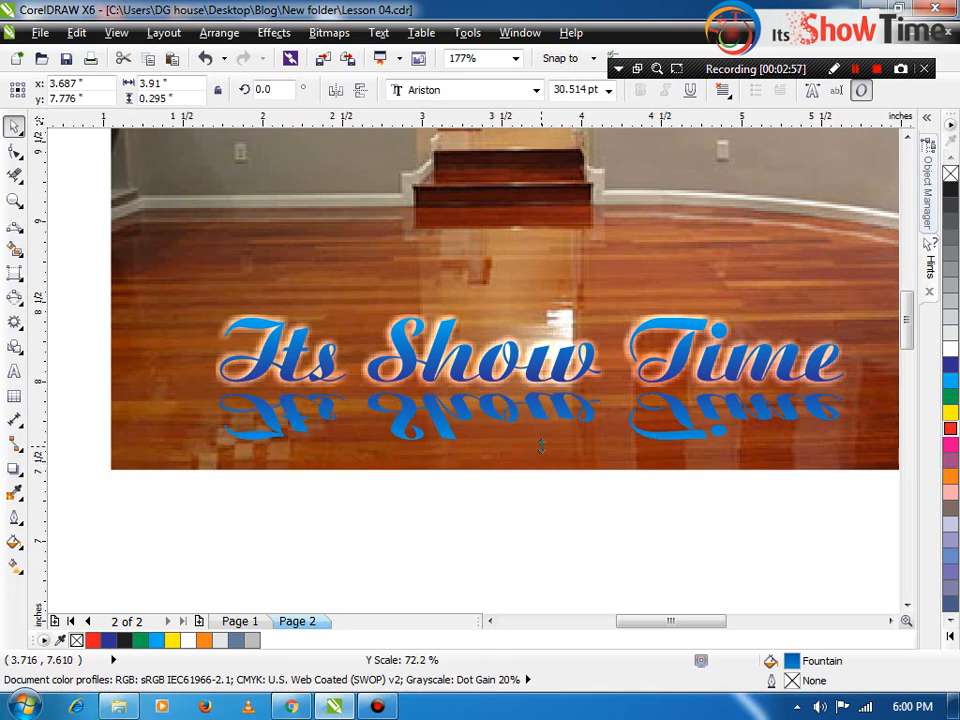
- Apply a linear transparency to the mirrored text so that it fades out toward its lower part, with the gradient at 270°
{"action": "left_click", "coordinate": [13, 465]}
{"action": "left_click", "coordinate": [107, 591]}
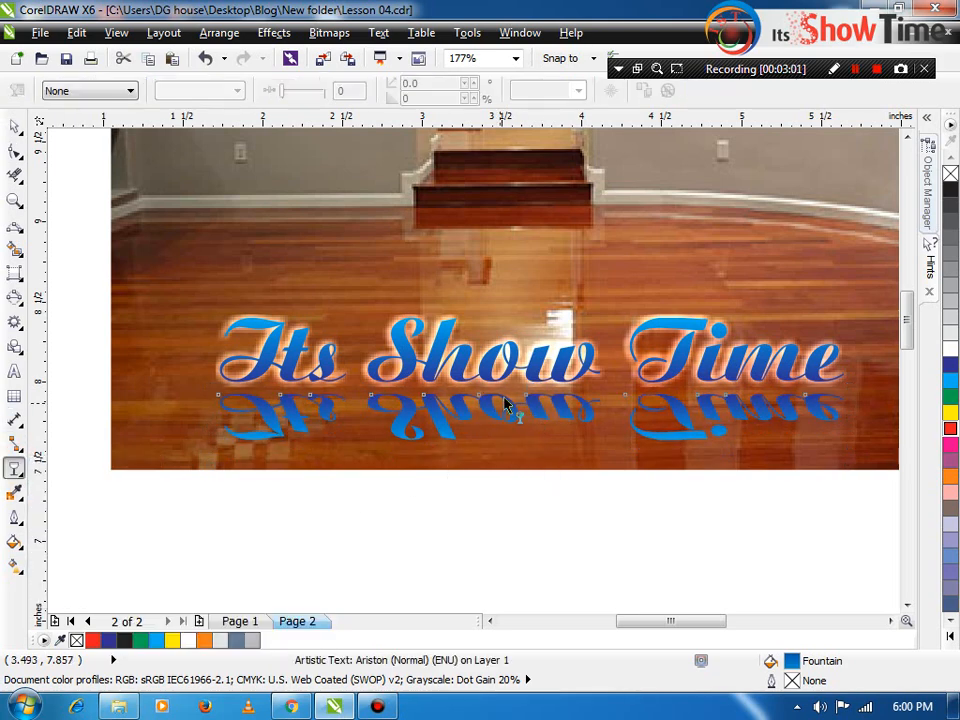
{"action": "left_click_drag", "start_coordinate": [495, 396], "coordinate": [491, 353]}
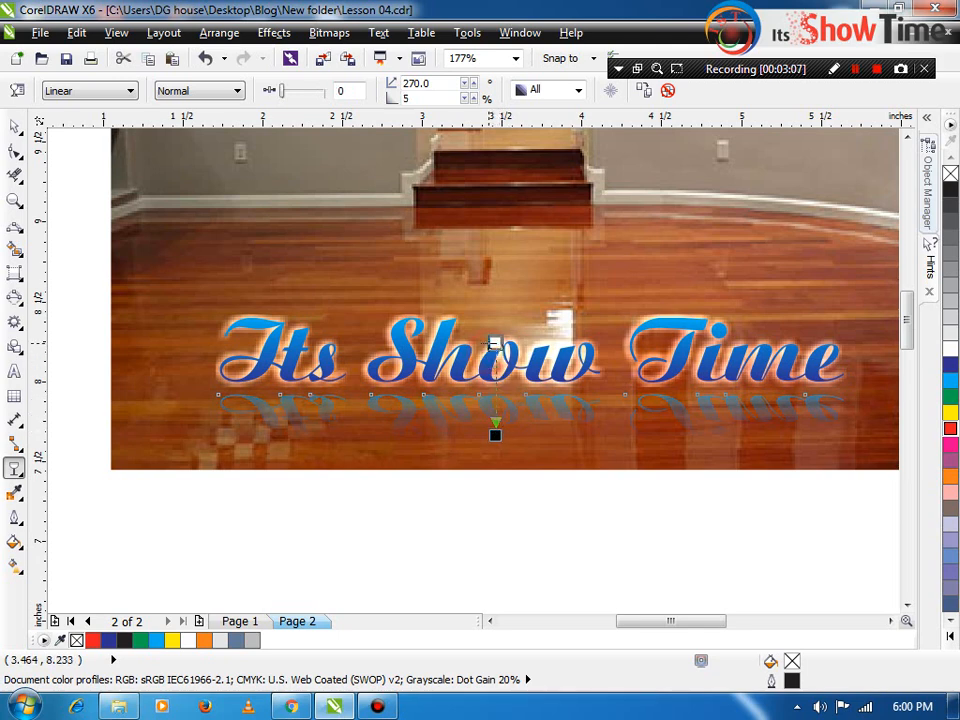
- Replace the mirrored text's blue gradient with a solid 60% black gray fill
{"action": "key", "text": "space"}
{"action": "left_click", "coordinate": [950, 314]}
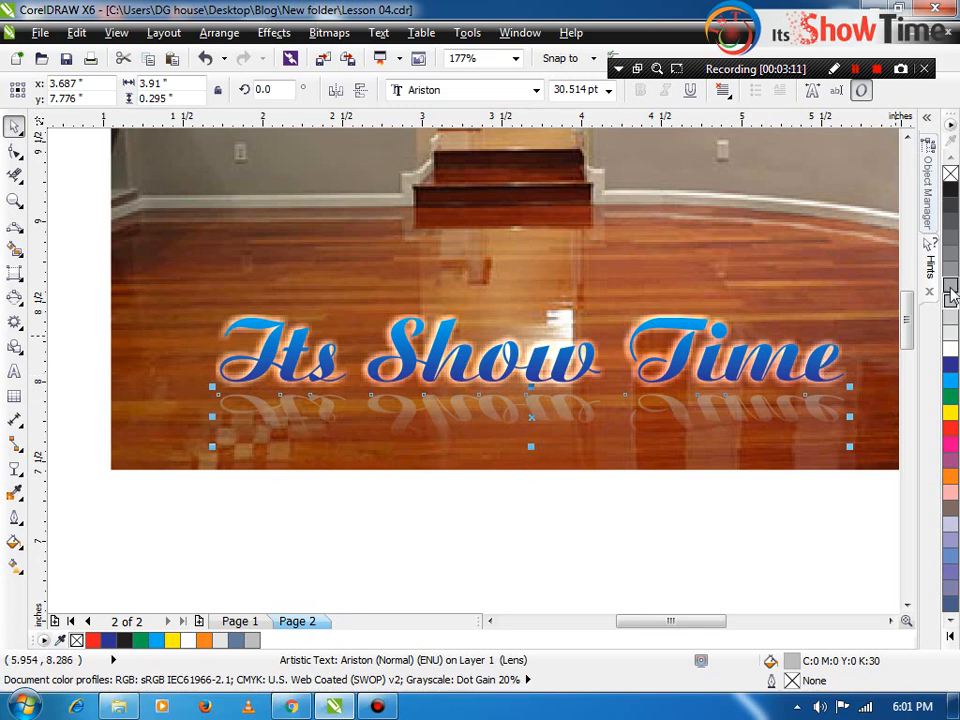
{"action": "left_click", "coordinate": [951, 272]}
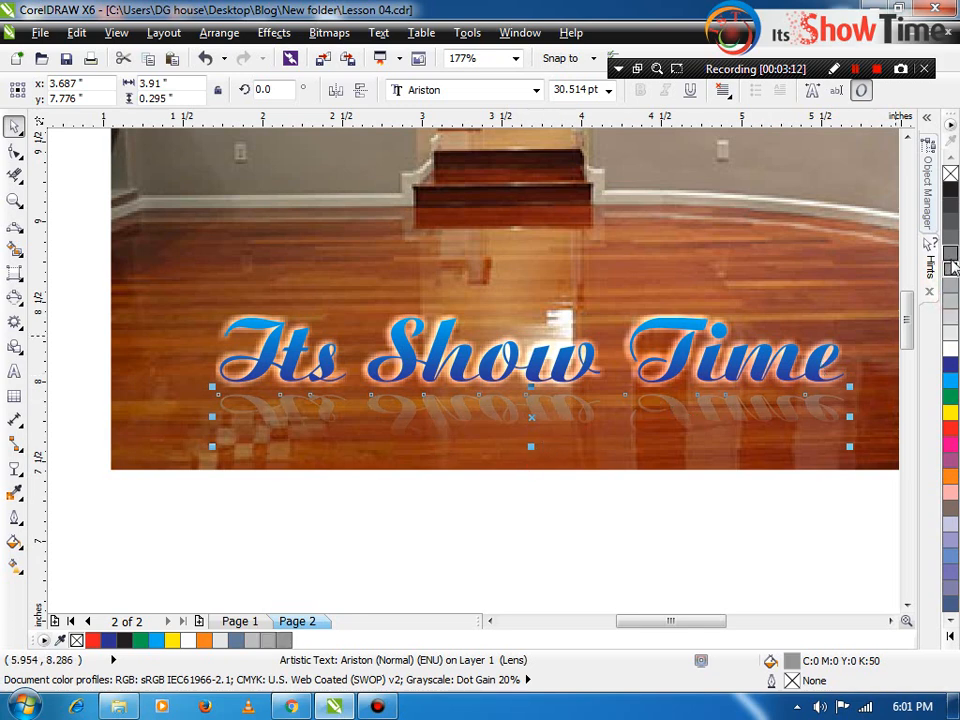
{"action": "left_click", "coordinate": [952, 265]}
{"action": "key", "text": "space"}
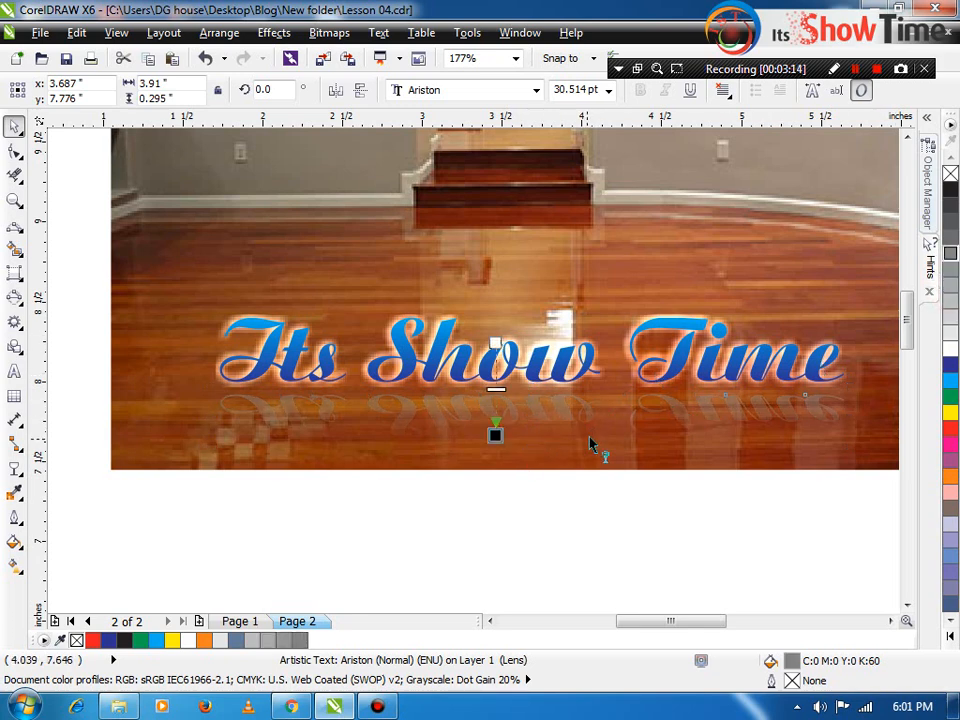
- Move the mirrored text up to about y 7.887 in so that it touches the base of the upright text
{"action": "key", "text": "space"}
{"action": "left_click_drag", "start_coordinate": [541, 416], "coordinate": [540, 397]}
{"action": "left_click", "coordinate": [458, 369]}
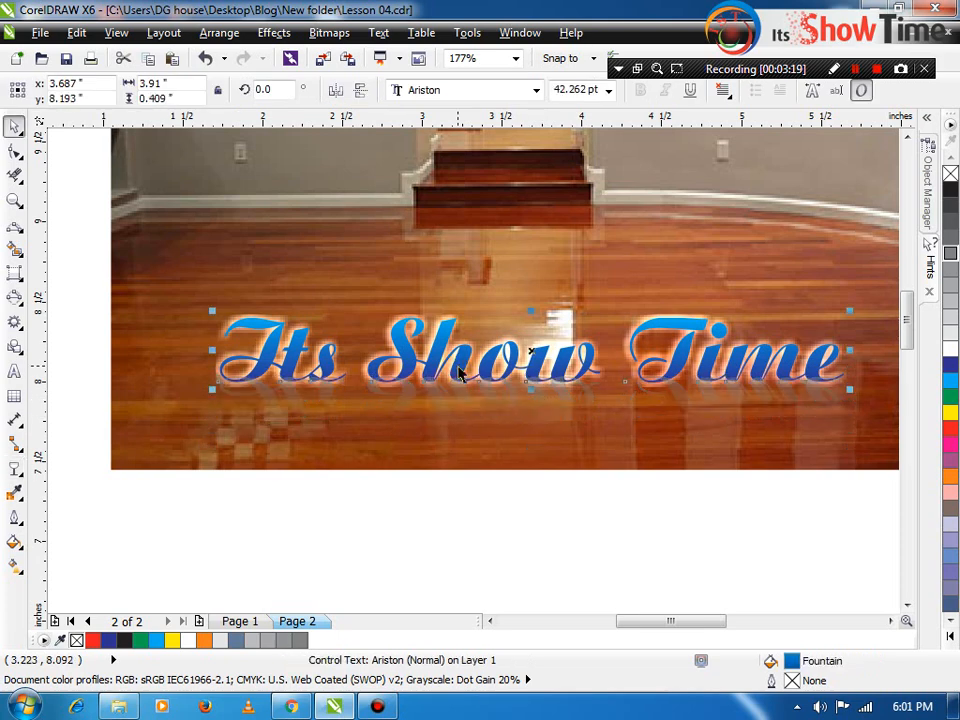
{"action": "left_click", "coordinate": [460, 367]}
{"action": "left_click", "coordinate": [435, 540]}
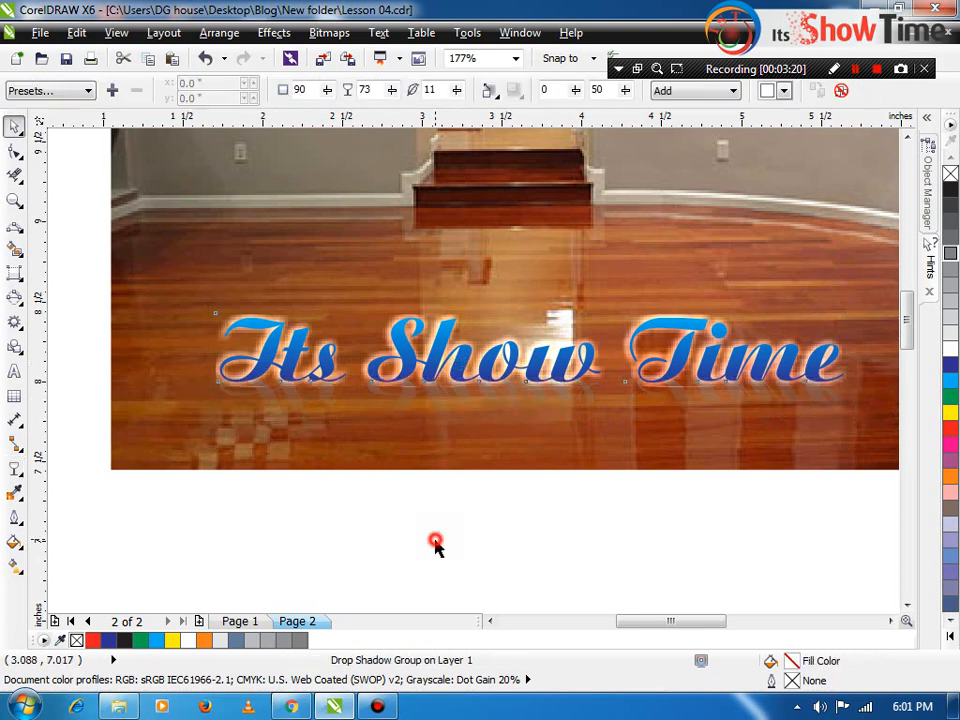
{"action": "key", "text": "z"}
{"action": "left_click_drag", "start_coordinate": [878, 452], "coordinate": [878, 452]}
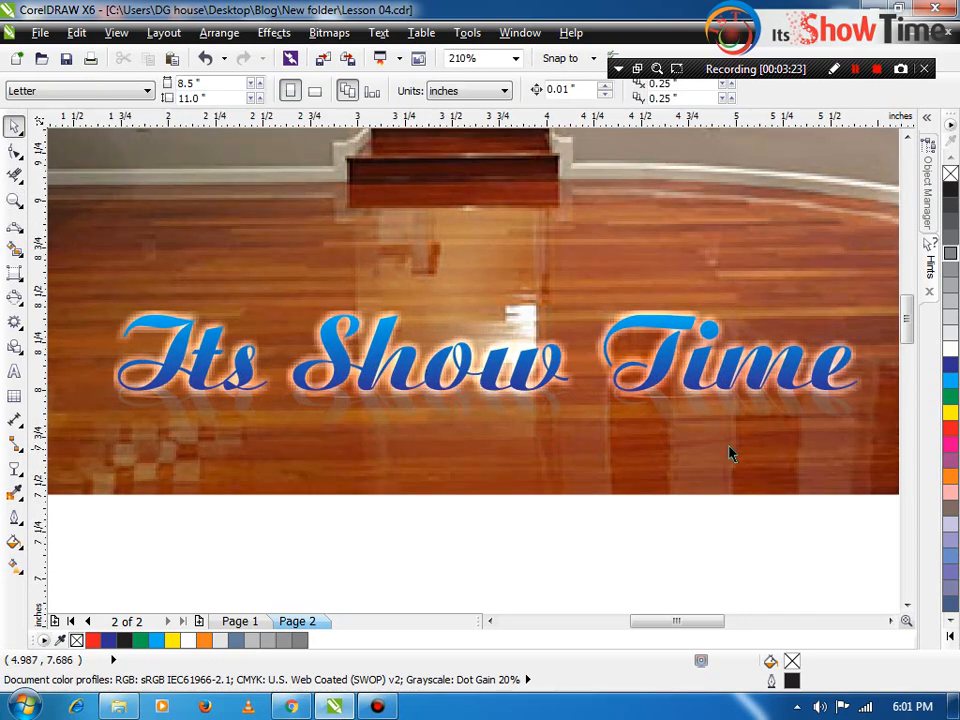
{"action": "left_click", "coordinate": [695, 408]}
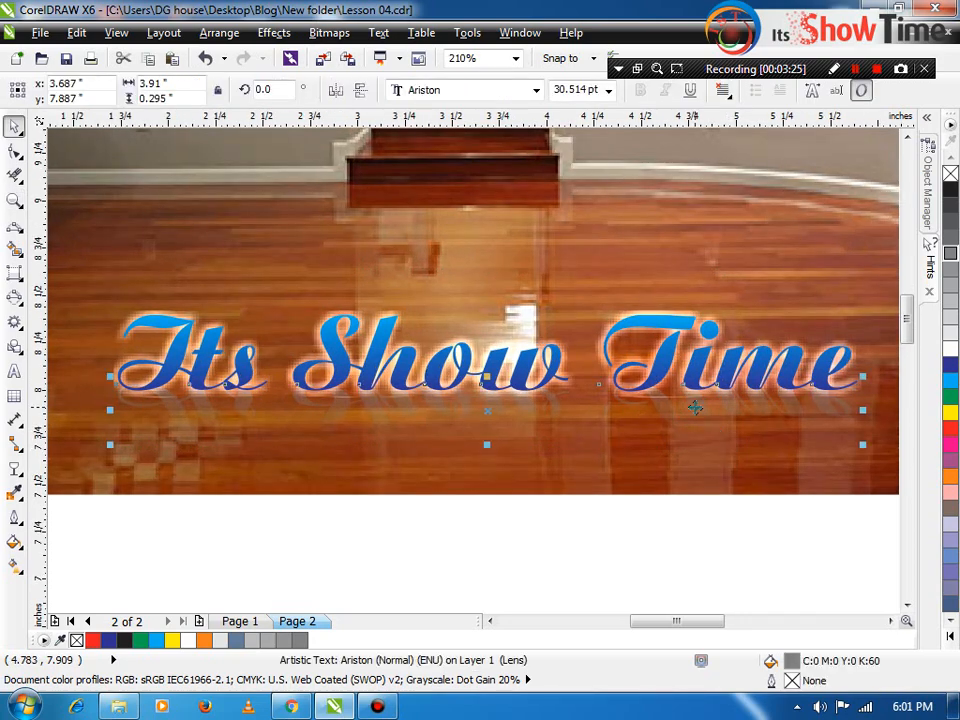
{"action": "key", "text": "z"}
{"action": "key", "text": "space"}
{"action": "left_click", "coordinate": [490, 483]}
- Move the wooden-floor photo off to the left so that the text and its reflection stand on the blank page
{"action": "scroll", "coordinate": [498, 480], "scroll_direction": "down", "scroll_amount": 4}
{"action": "left_click_drag", "start_coordinate": [521, 392], "coordinate": [236, 370]}
{"action": "key", "text": "z"}
{"action": "left_click_drag", "start_coordinate": [375, 420], "coordinate": [651, 490]}
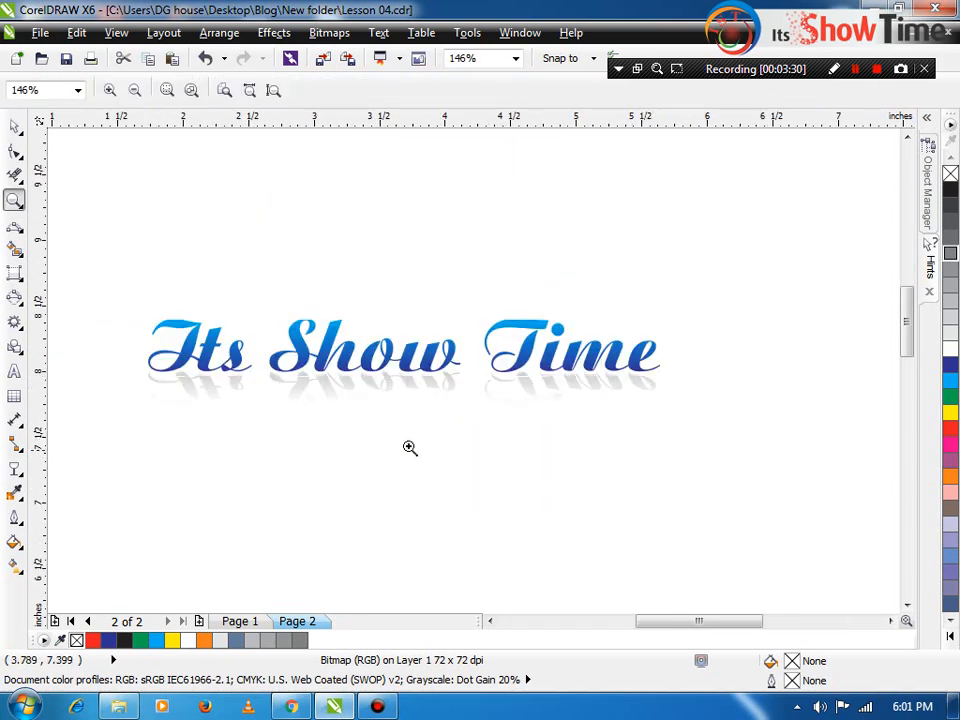
- Redraw the mirrored text's linear transparency vertically, from above the upright text down to just below the reflection
{"action": "key", "text": "space"}
{"action": "left_click", "coordinate": [336, 389]}
{"action": "left_click", "coordinate": [17, 470]}
{"action": "left_click_drag", "start_coordinate": [374, 325], "coordinate": [374, 408]}
{"action": "key", "text": "space"}
{"action": "scroll", "coordinate": [274, 465], "scroll_direction": "down", "scroll_amount": 1}
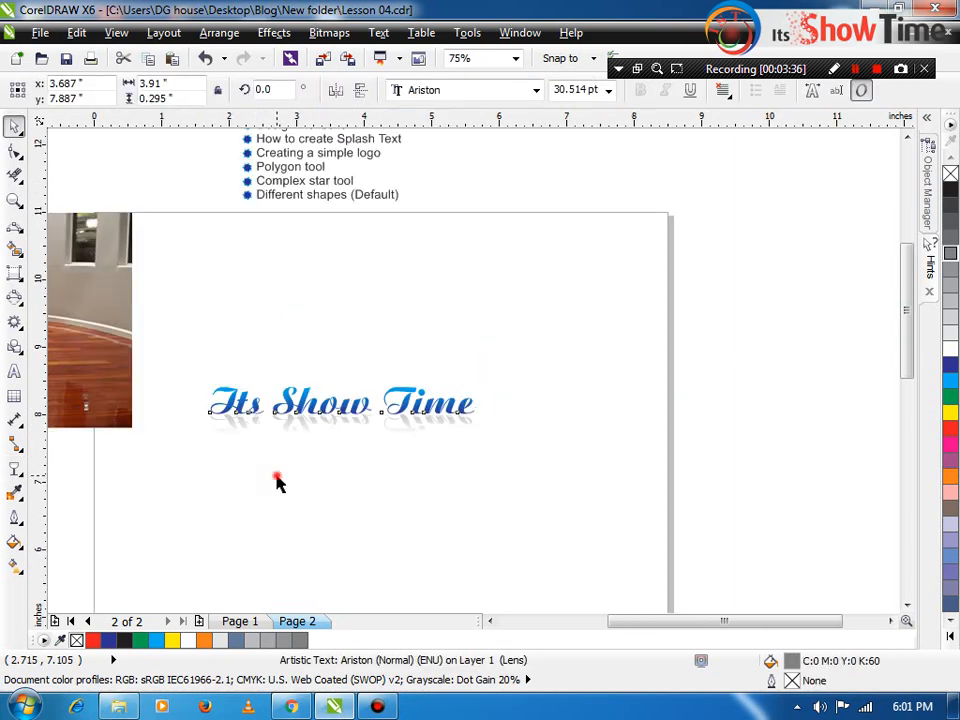
- Move the wooden-floor photo back behind the text, at about x 3.507 in, y 9.121 in
{"action": "left_click", "coordinate": [274, 463]}
{"action": "scroll", "coordinate": [274, 461], "scroll_direction": "down", "scroll_amount": 1}
{"action": "left_click_drag", "start_coordinate": [143, 410], "coordinate": [321, 401]}
{"action": "key", "text": "z"}
{"action": "left_click_drag", "start_coordinate": [421, 376], "coordinate": [160, 460]}
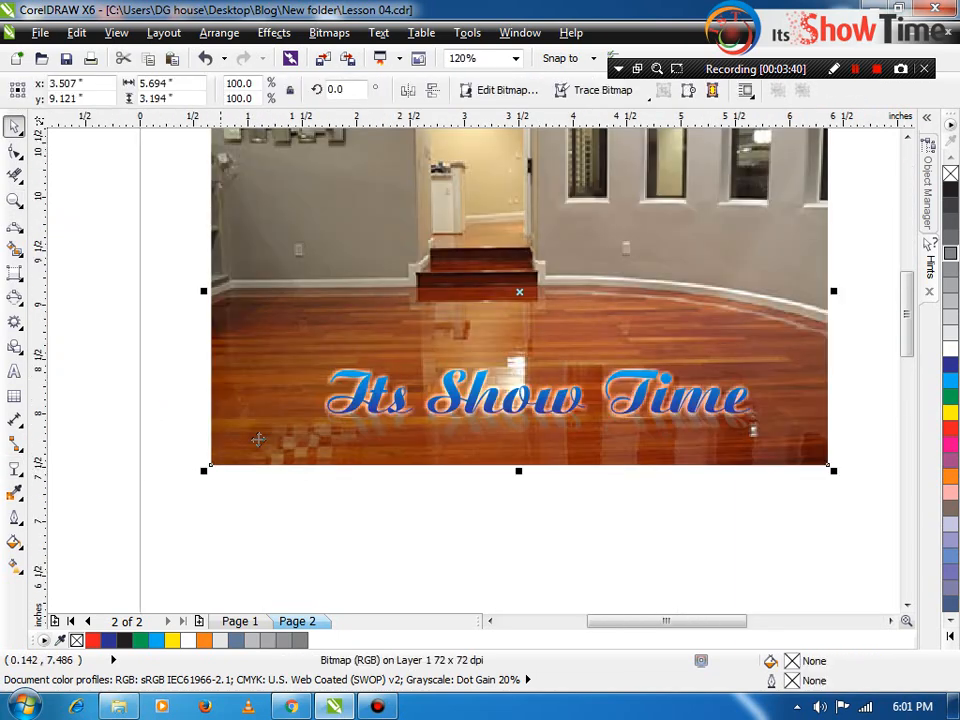
- Brighten the wooden-floor photo with the Tone Curve effect, raising the RGB curve through the point 122, 169
{"action": "left_click", "coordinate": [411, 309]}
{"action": "key", "text": "alt+c"}
{"action": "key", "text": "a"}
{"action": "key", "text": "t"}
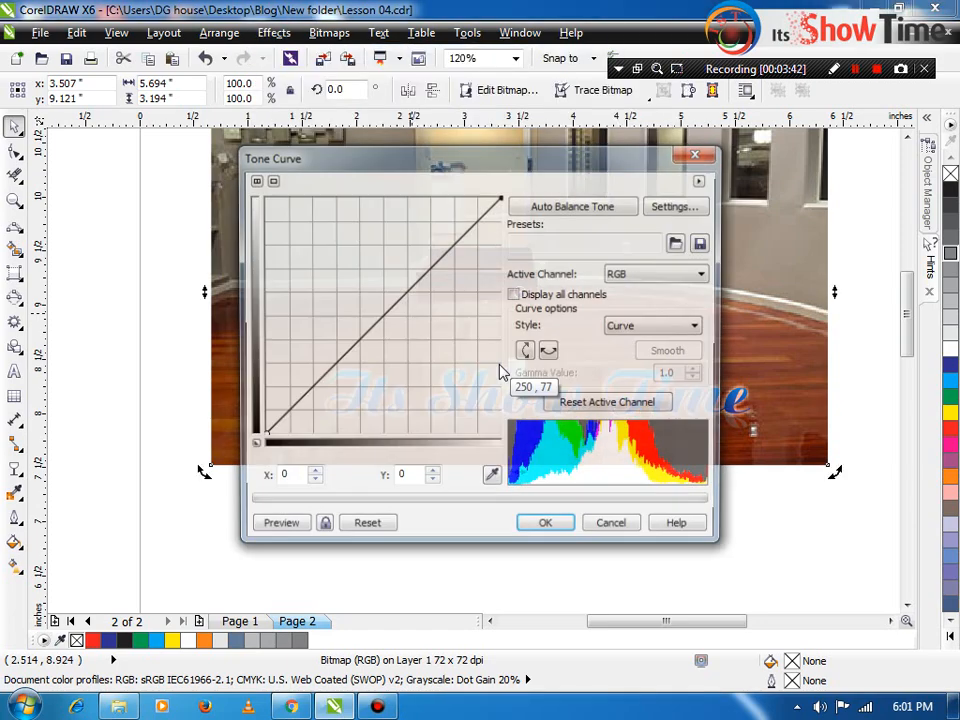
{"action": "left_click_drag", "start_coordinate": [481, 166], "coordinate": [862, 175]}
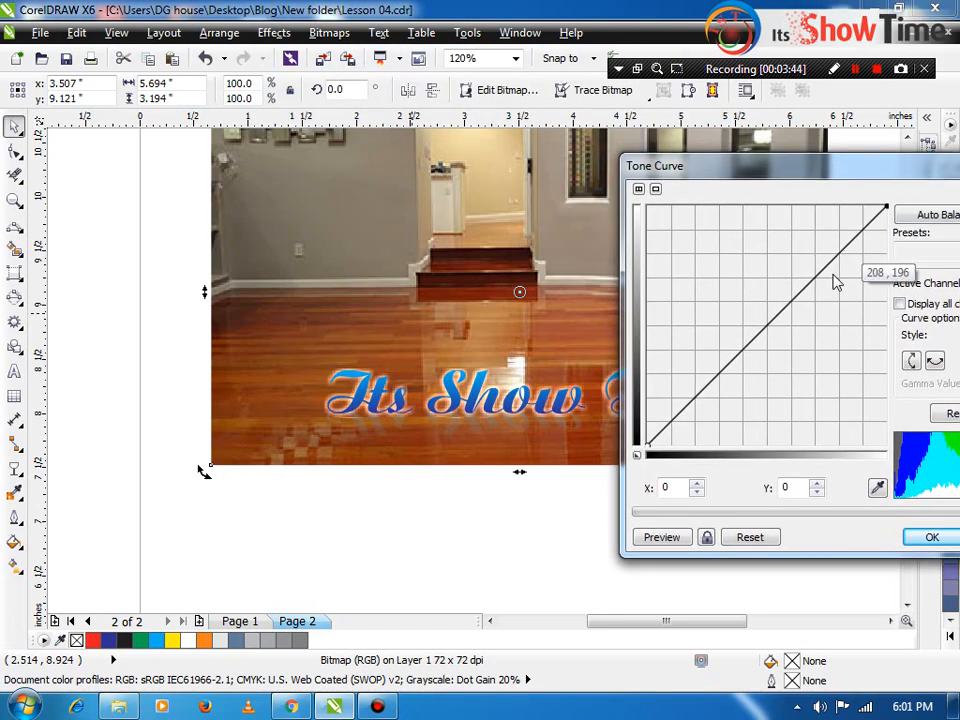
{"action": "left_click_drag", "start_coordinate": [782, 312], "coordinate": [762, 287]}
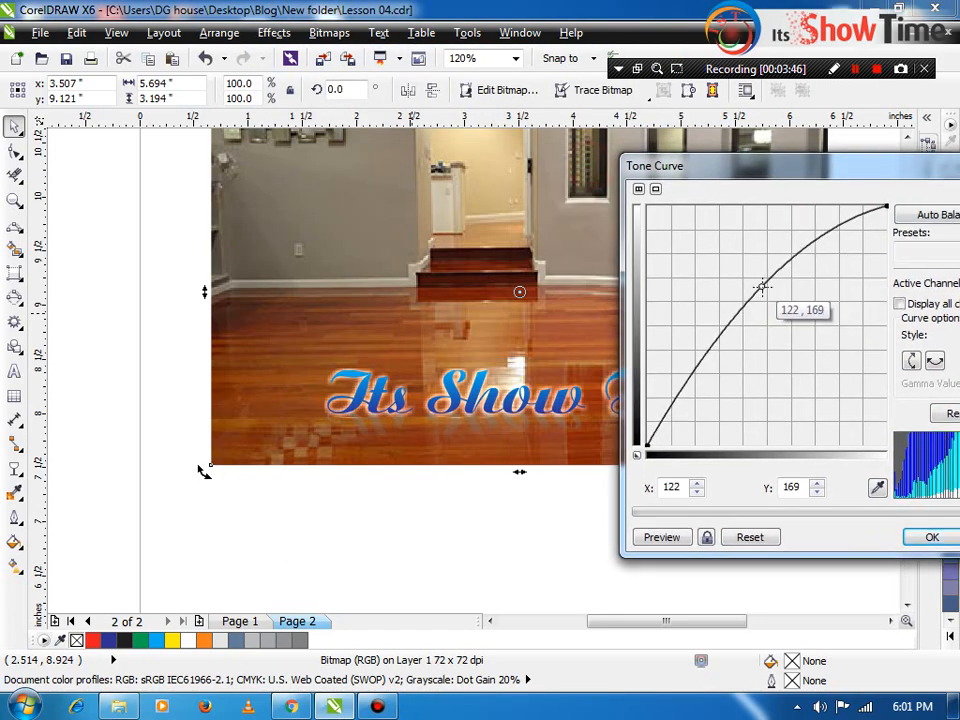
{"action": "left_click", "coordinate": [672, 537]}
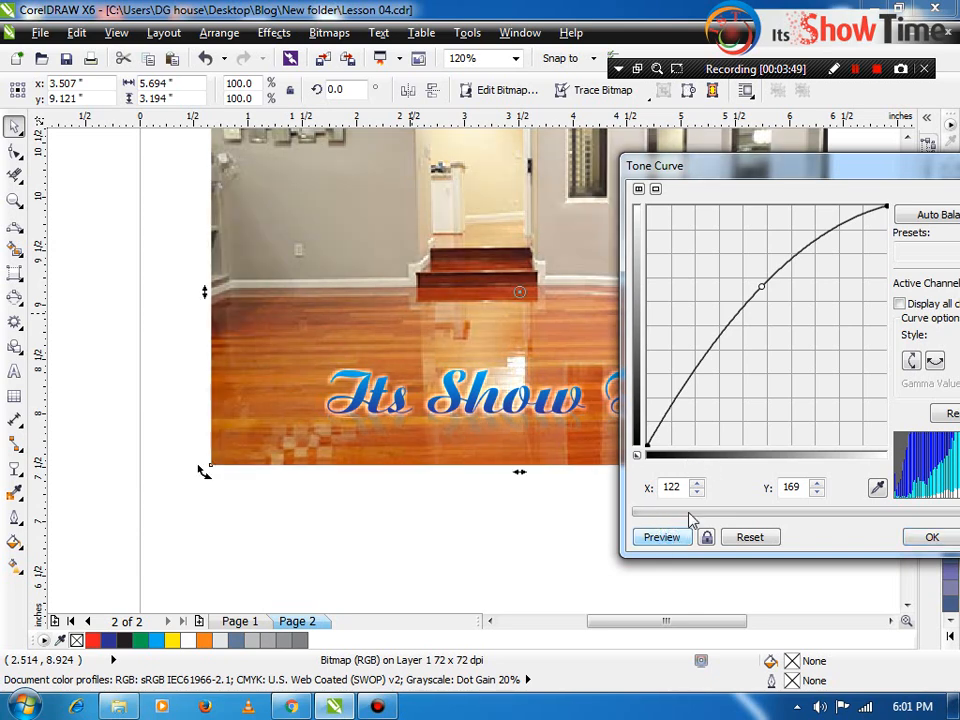
{"action": "left_click", "coordinate": [927, 536]}
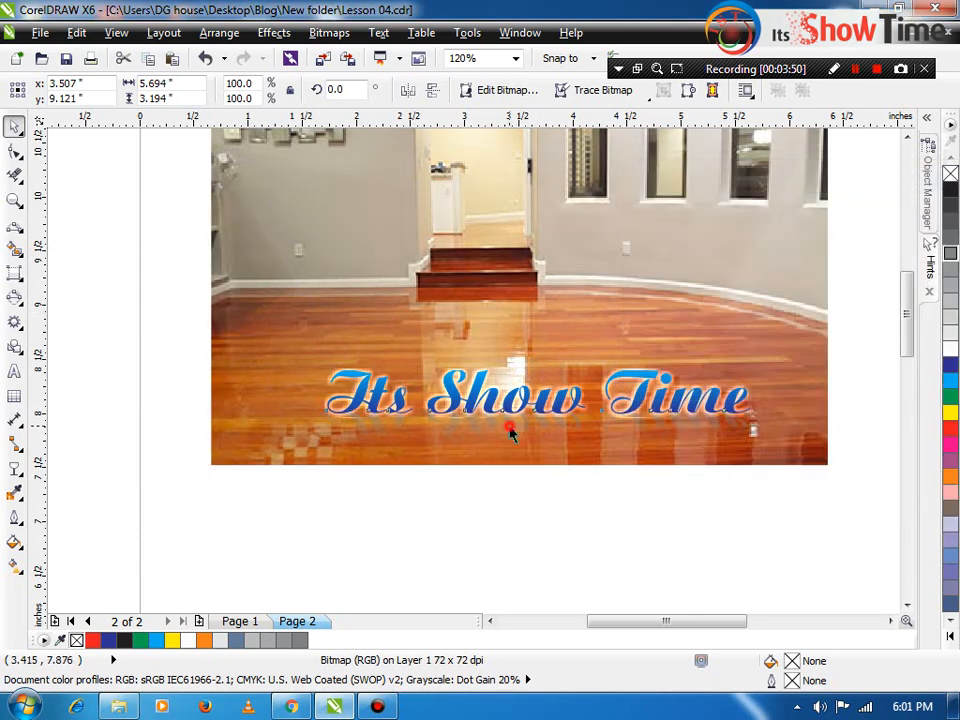
- Fill the mirrored text with 10% black and compress it vertically about its center to a height of about 0.185 in
{"action": "left_click", "coordinate": [514, 428]}
{"action": "left_click", "coordinate": [949, 321]}
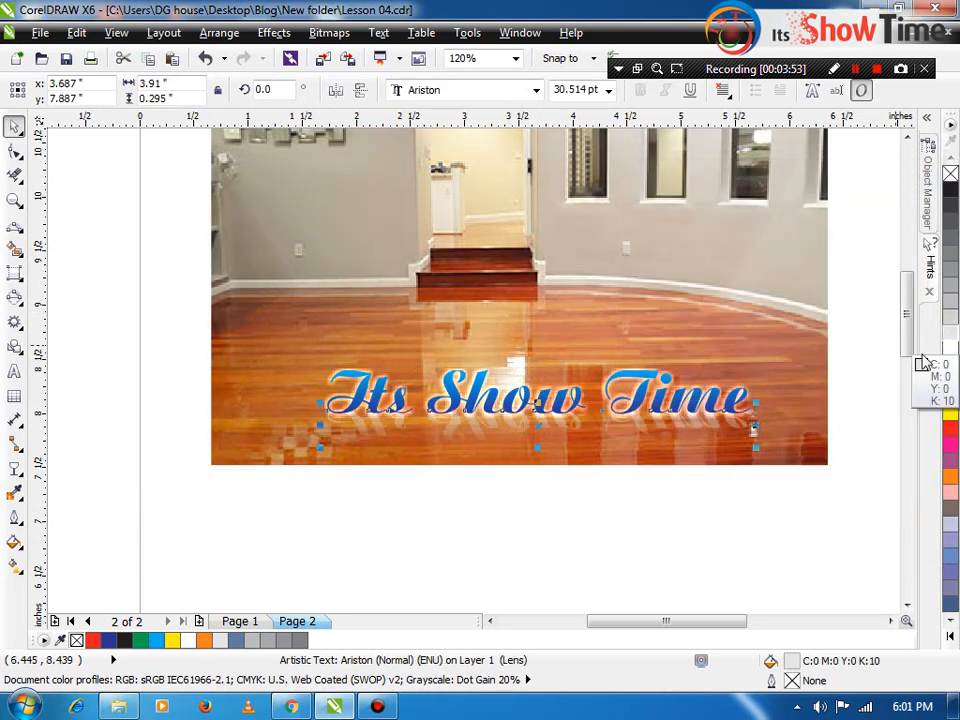
{"action": "left_click_drag", "start_coordinate": [538, 403], "coordinate": [538, 419]}
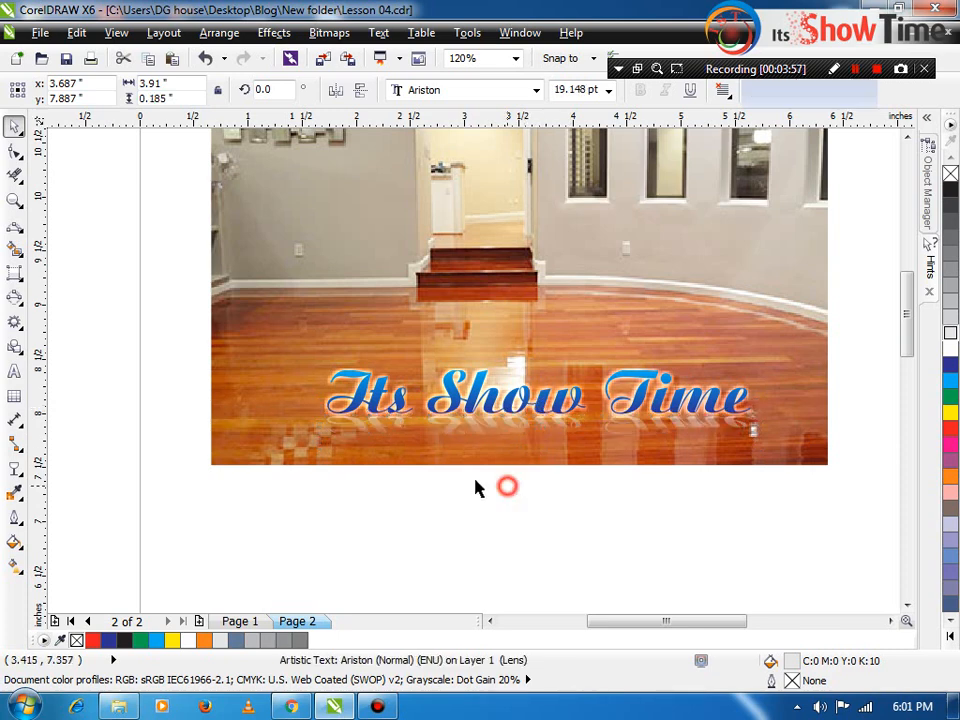
{"action": "key", "text": "F2"}
{"action": "left_click_drag", "start_coordinate": [276, 326], "coordinate": [864, 457]}
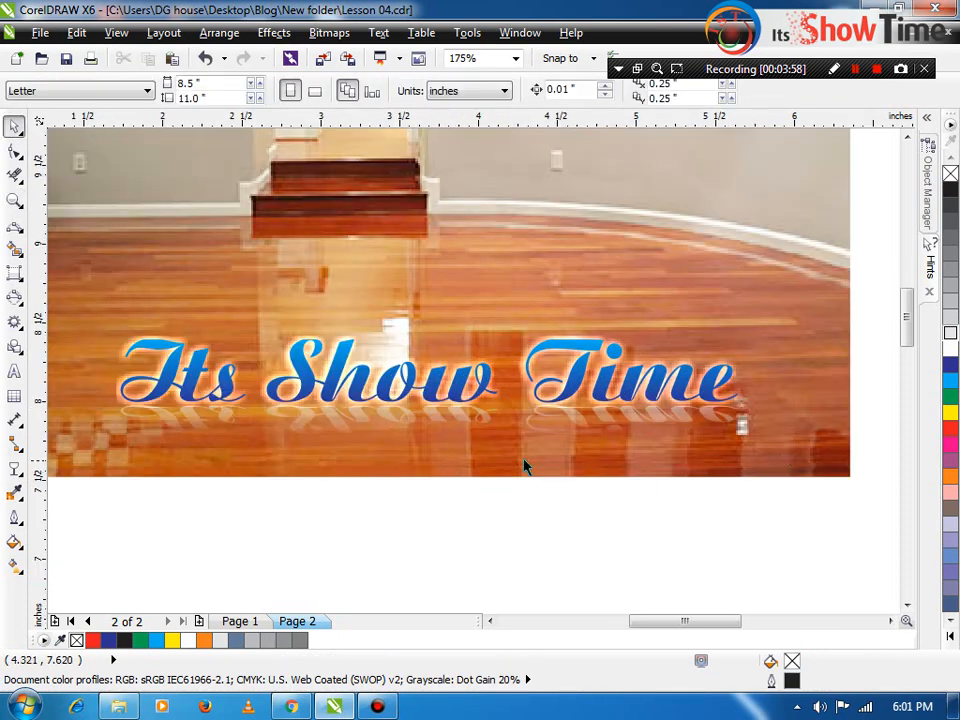
- Flip the reflected copy upright and move it up to about y 7.972 in, tucked against the base of the blue text
{"action": "left_click", "coordinate": [395, 424]}
{"action": "mouse_move", "coordinate": [426, 436]}
{"action": "left_mouse_down"}
{"action": "mouse_move", "coordinate": [424, 374]}
{"action": "mouse_move", "coordinate": [434, 414]}
{"action": "left_mouse_up"}
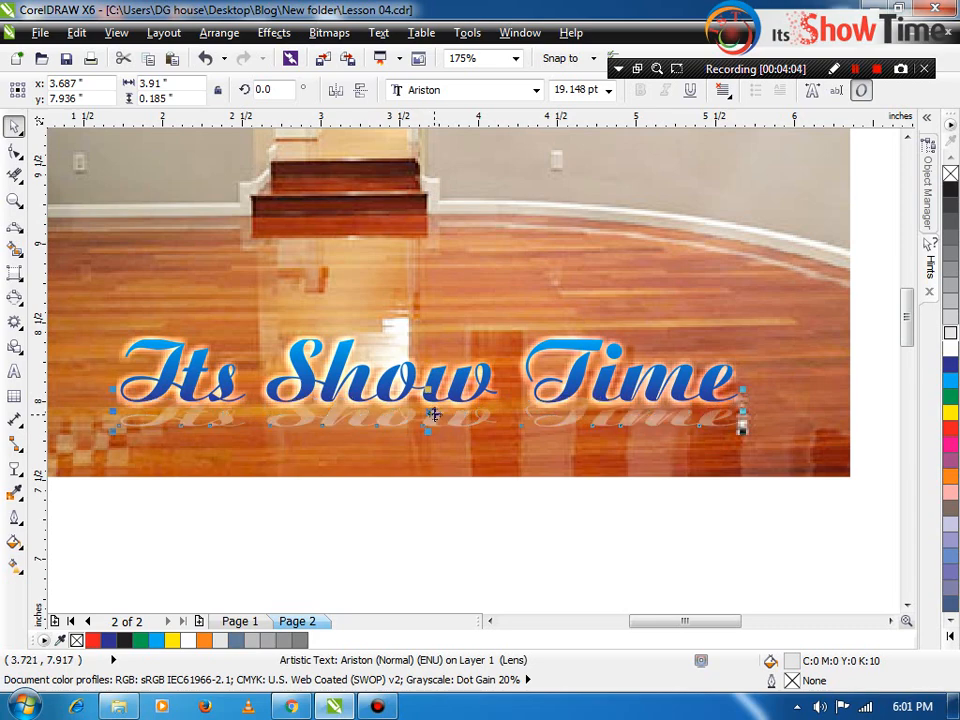
{"action": "left_click_drag", "start_coordinate": [433, 413], "coordinate": [432, 406]}
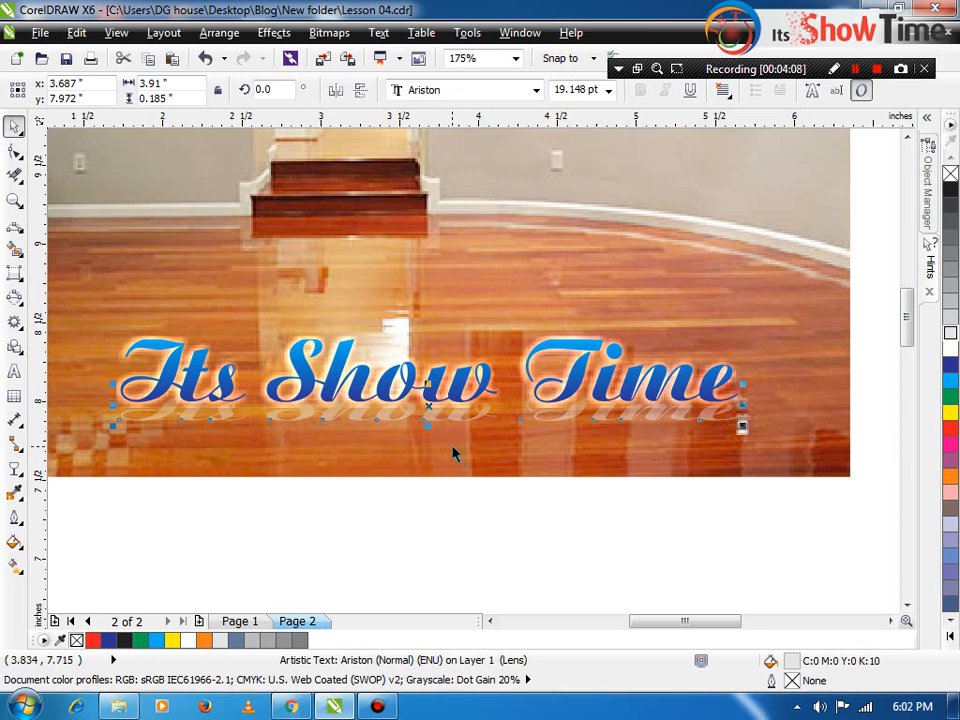
- Slant the reflected copy sideways to a width of about 4.035 in and redraw its linear transparency with an edge pad of 15%
{"action": "left_click", "coordinate": [236, 420]}
{"action": "left_click_drag", "start_coordinate": [425, 425], "coordinate": [490, 442]}
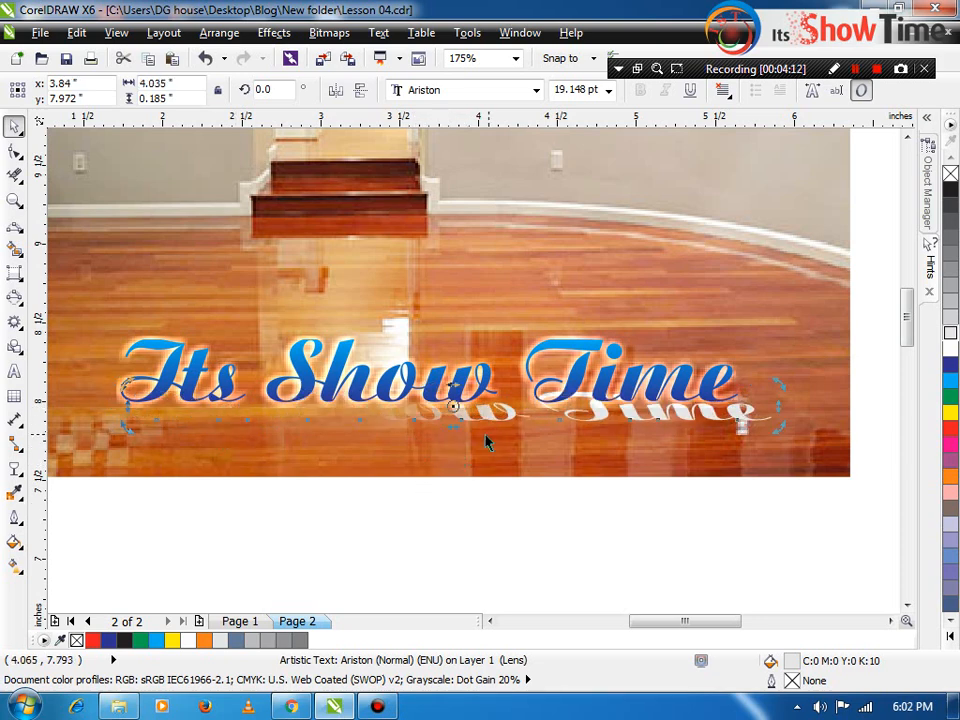
{"action": "left_click", "coordinate": [15, 472]}
{"action": "left_click_drag", "start_coordinate": [470, 454], "coordinate": [384, 391]}
{"action": "left_click_drag", "start_coordinate": [389, 441], "coordinate": [385, 420]}
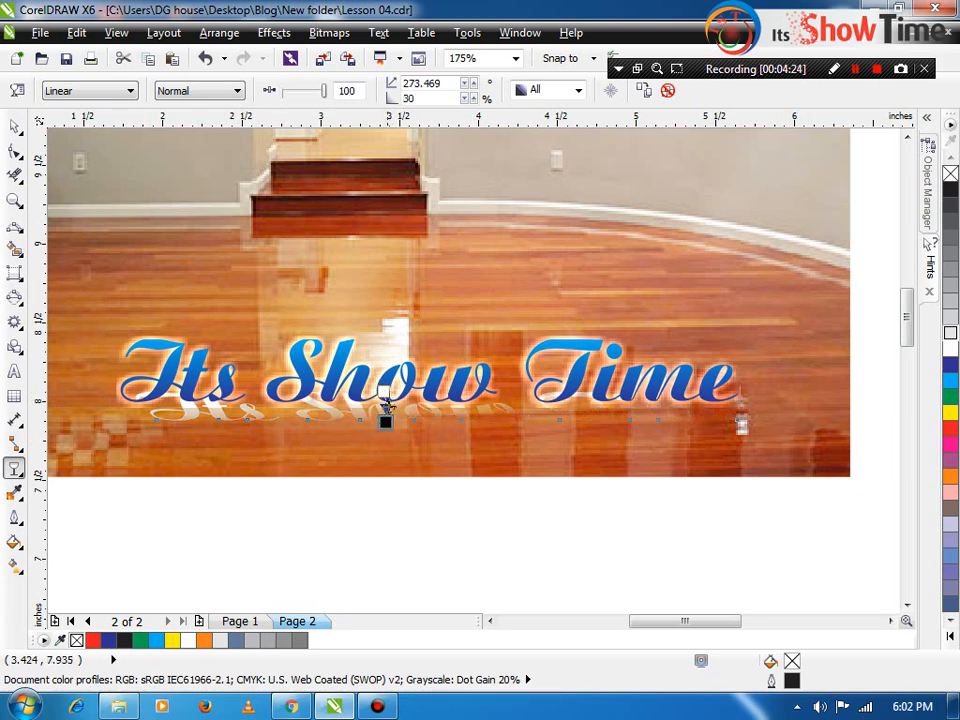
{"action": "left_click", "coordinate": [384, 392]}
{"action": "left_click_drag", "start_coordinate": [384, 392], "coordinate": [384, 385]}
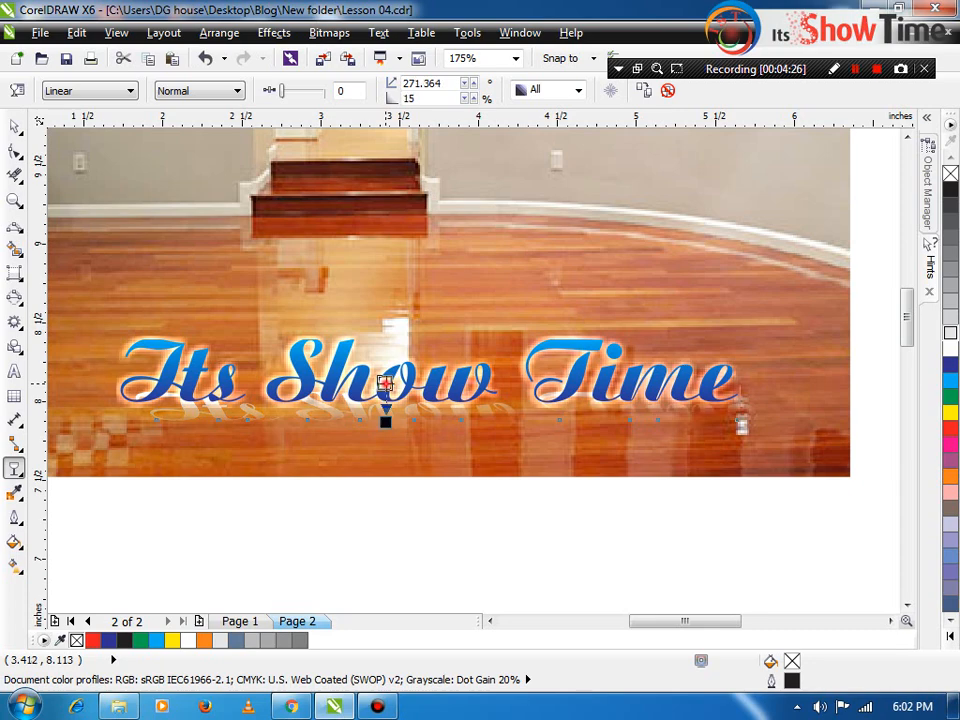
{"action": "key", "text": "space"}
- Lower the slanted copy slightly to about y 7.954 in and inspect the result on the floor
{"action": "left_click", "coordinate": [371, 544]}
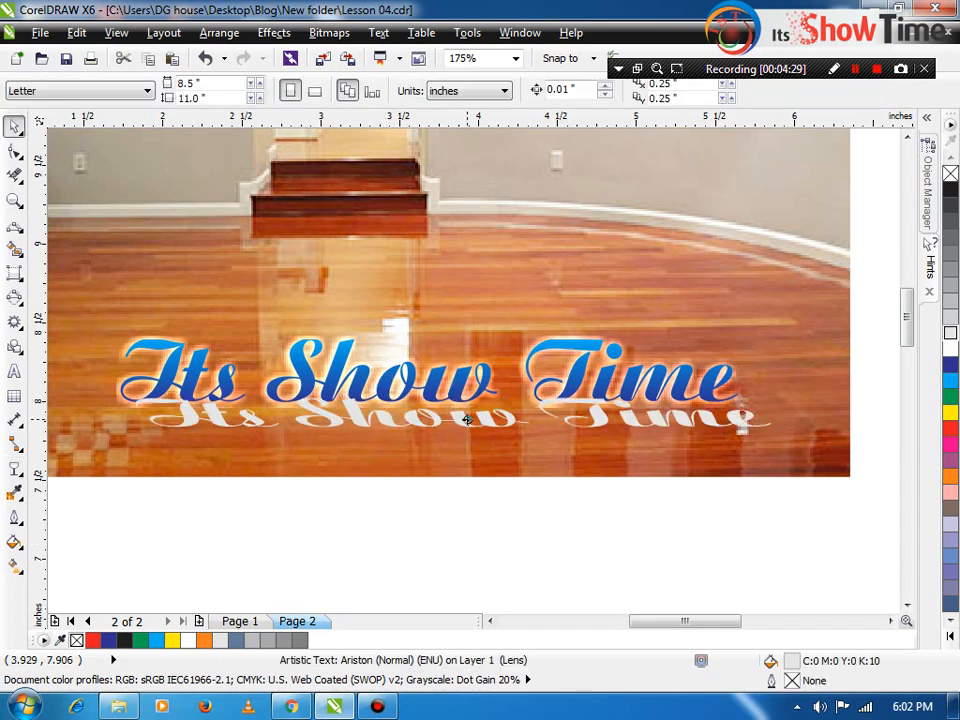
{"action": "left_click", "coordinate": [467, 416]}
{"action": "left_click", "coordinate": [354, 557]}
{"action": "scroll", "coordinate": [364, 546], "scroll_direction": "down", "scroll_amount": 2}
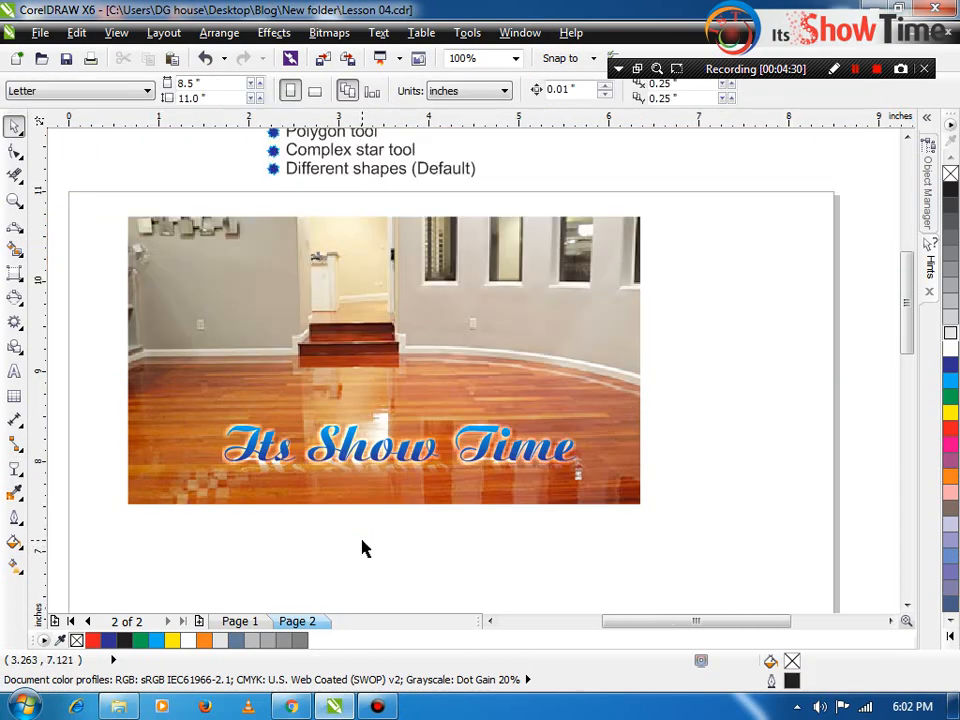
{"action": "key", "text": "z"}
{"action": "left_click_drag", "start_coordinate": [586, 489], "coordinate": [586, 489]}
{"action": "key", "text": "space"}
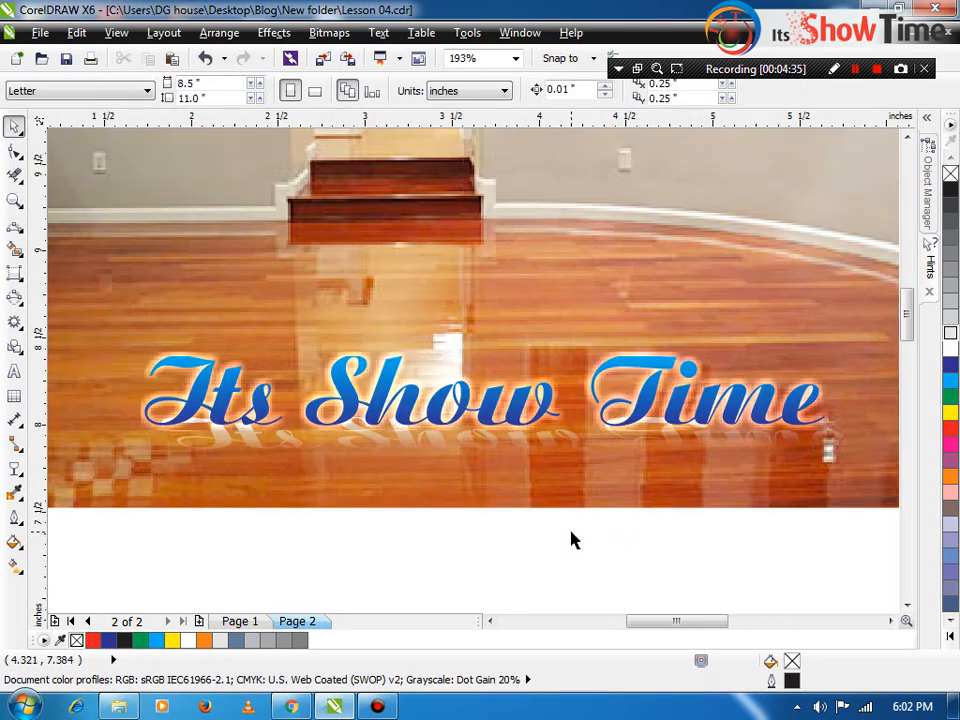
- Undo the reflected copy's slant, its redrawn transparency and its latest moves
{"action": "scroll", "coordinate": [430, 570], "scroll_direction": "down", "scroll_amount": 2}
{"action": "left_click", "coordinate": [406, 501]}
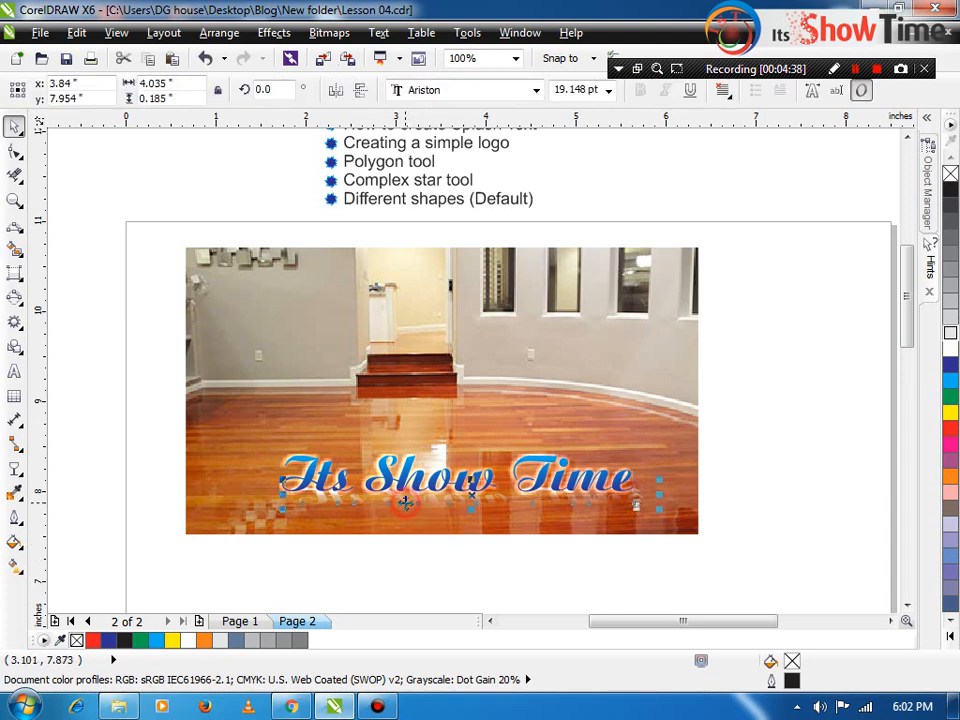
{"action": "key", "text": "ctrl+z"}
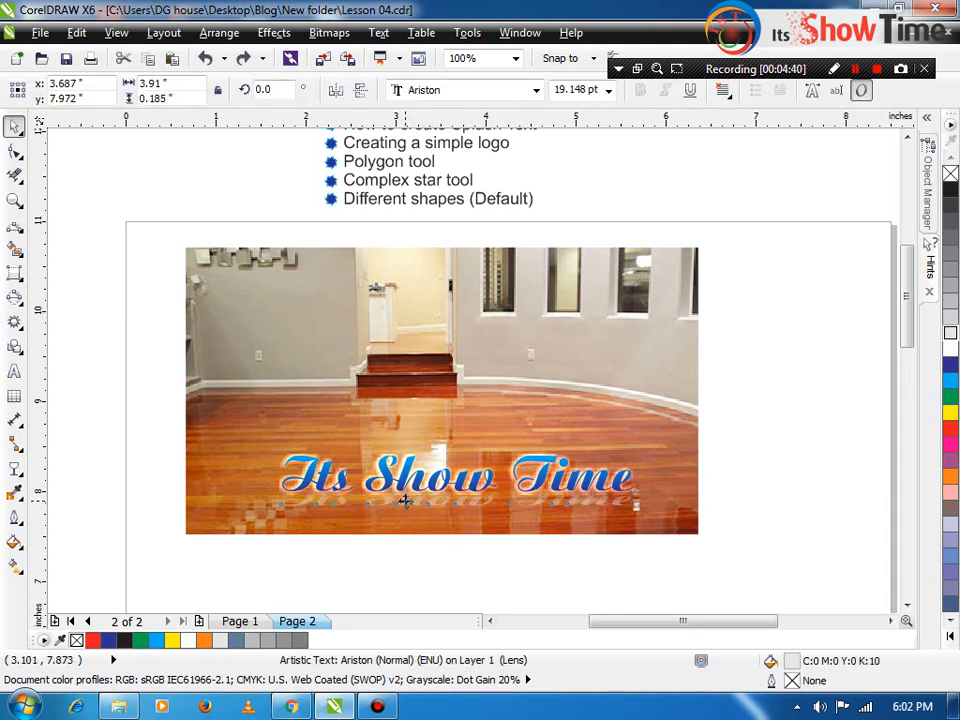
- Move the reflected copy up to about y 7.982 in and shorten its linear transparency to an edge pad of 13%
{"action": "scroll", "coordinate": [424, 512], "scroll_direction": "up", "scroll_amount": 2}
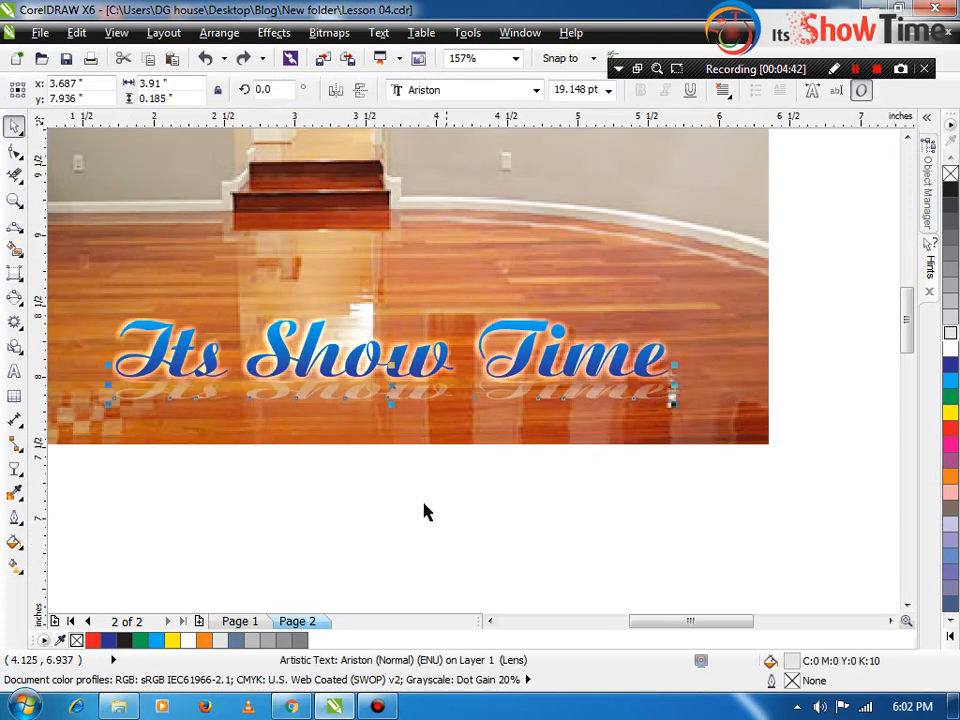
{"action": "left_click_drag", "start_coordinate": [387, 396], "coordinate": [392, 392]}
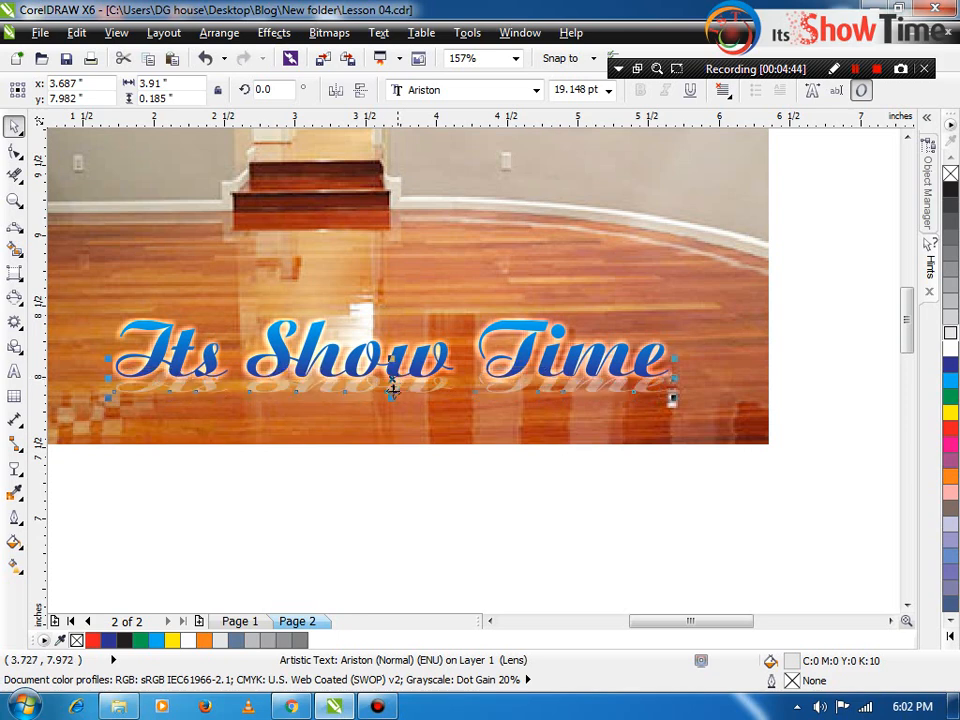
{"action": "left_click", "coordinate": [14, 466]}
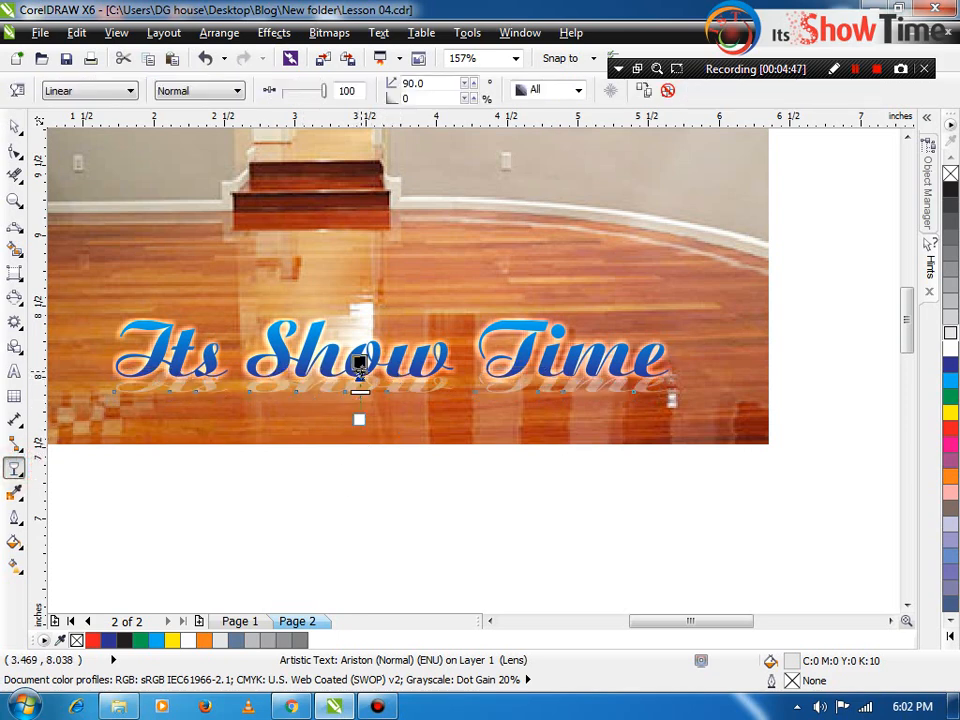
{"action": "mouse_move", "coordinate": [359, 419]}
{"action": "left_mouse_down"}
{"action": "mouse_move", "coordinate": [359, 400]}
{"action": "mouse_move", "coordinate": [359, 416]}
{"action": "left_mouse_up"}
{"action": "left_click_drag", "start_coordinate": [359, 366], "coordinate": [359, 369]}
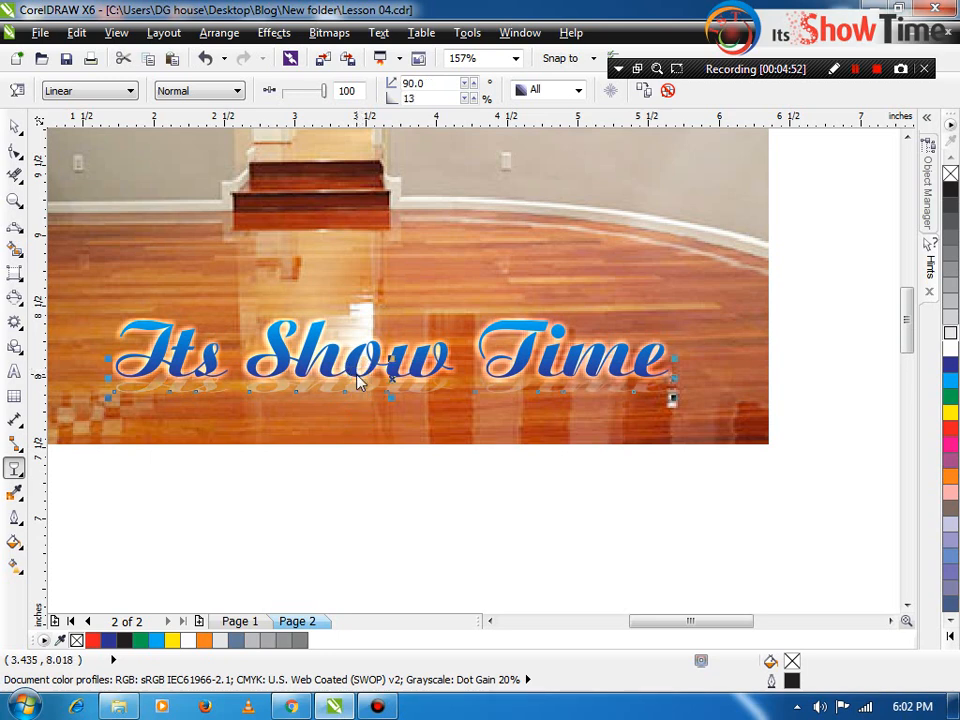
{"action": "key", "text": "space"}
{"action": "left_click", "coordinate": [390, 500]}
{"action": "scroll", "coordinate": [366, 448], "scroll_direction": "down", "scroll_amount": 2}
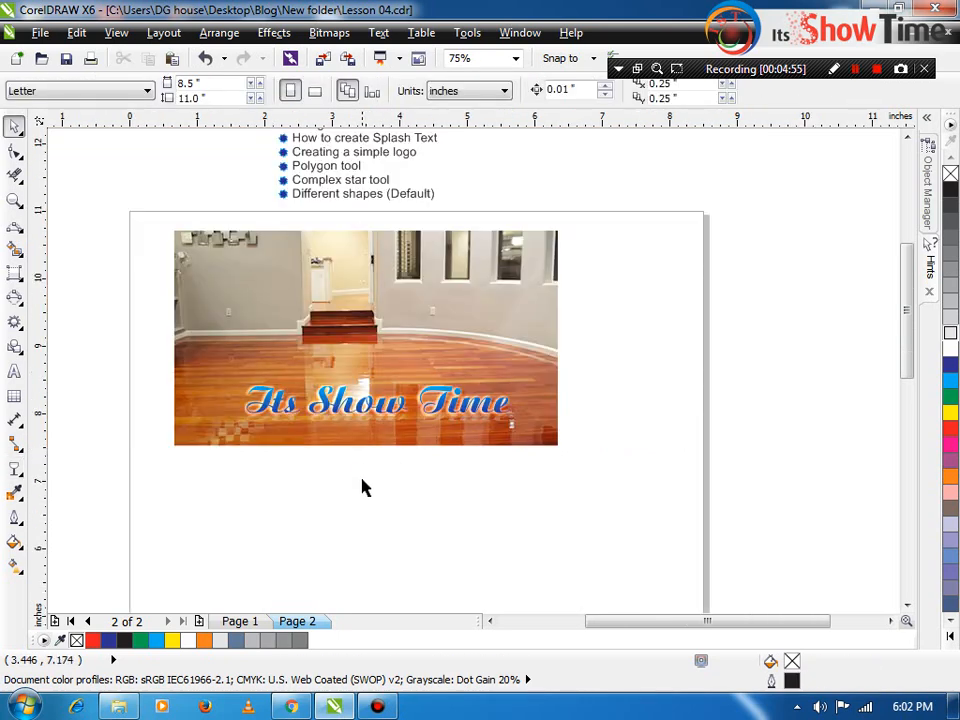
- Move the reflected copy down to about y 7.944 in, slightly away from the text above it
{"action": "left_click", "coordinate": [362, 482]}
{"action": "key", "text": "z"}
{"action": "left_click_drag", "start_coordinate": [178, 339], "coordinate": [557, 434]}
{"action": "left_click", "coordinate": [443, 452]}
{"action": "left_click", "coordinate": [392, 529]}
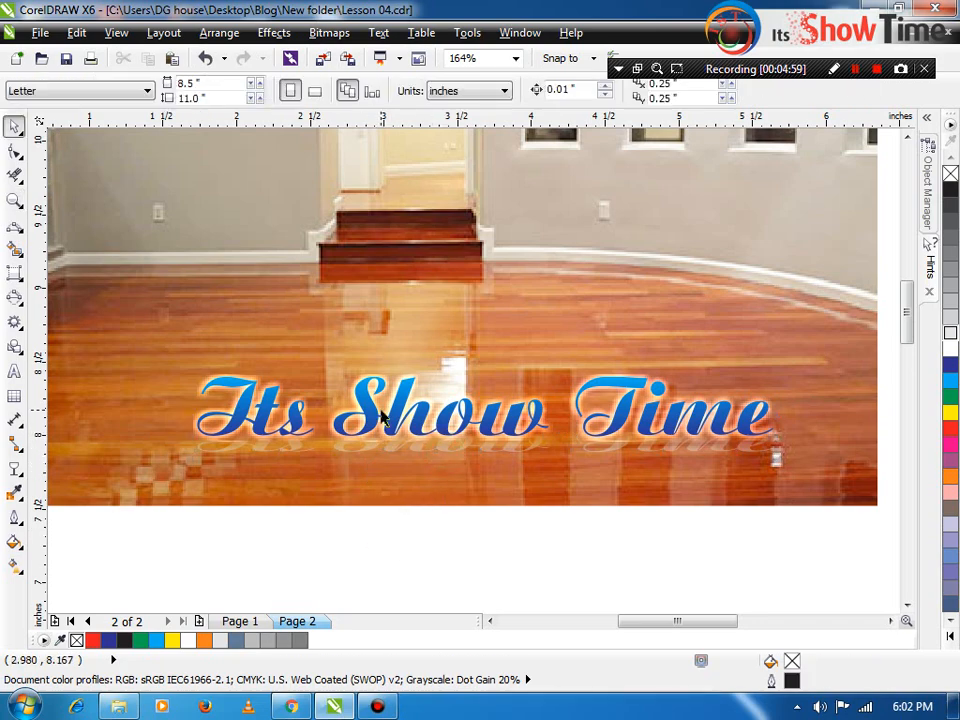
{"action": "key", "text": "z"}
{"action": "left_click", "coordinate": [326, 460]}
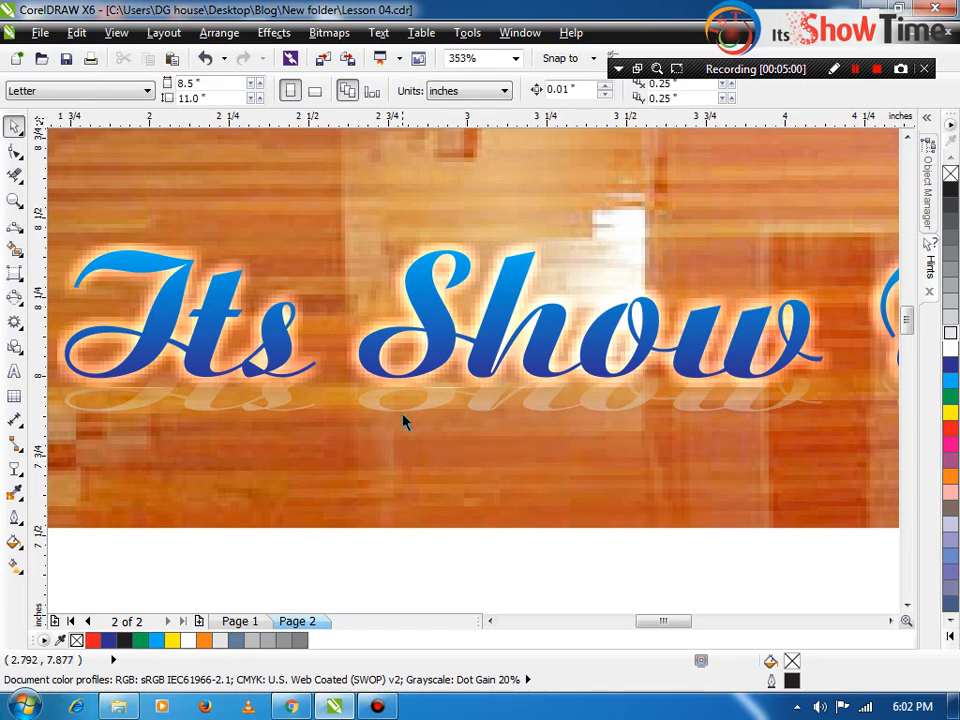
{"action": "mouse_move", "coordinate": [405, 415]}
{"action": "left_mouse_down"}
{"action": "mouse_move", "coordinate": [407, 428]}
{"action": "mouse_move", "coordinate": [409, 420]}
{"action": "left_mouse_up"}
{"action": "scroll", "coordinate": [409, 420], "scroll_direction": "down", "scroll_amount": 5}
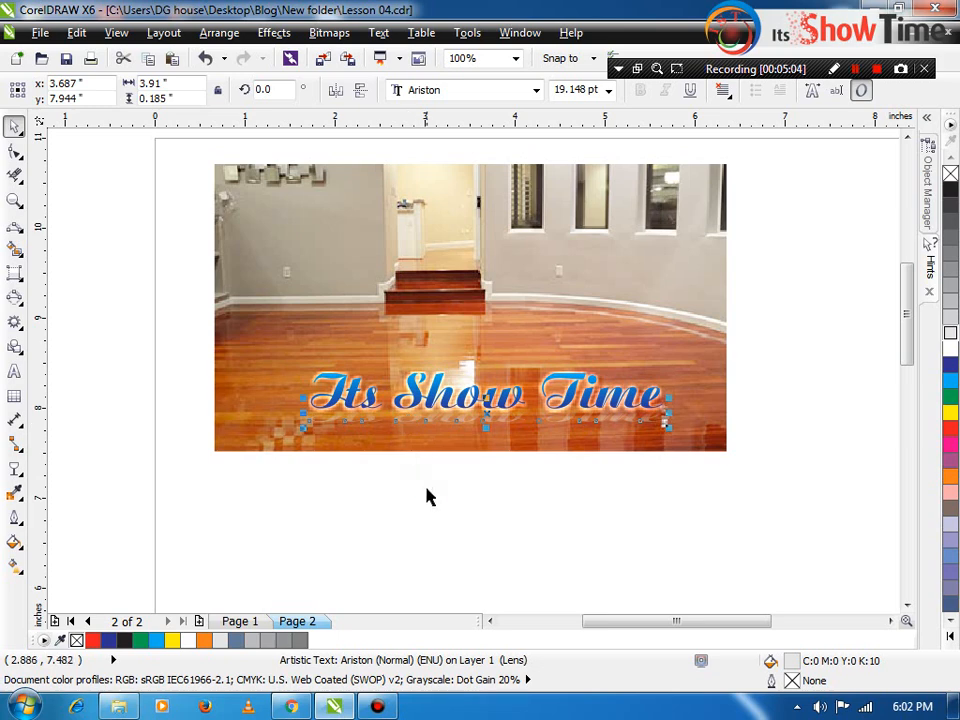
{"action": "key", "text": "z"}
{"action": "left_click_drag", "start_coordinate": [261, 360], "coordinate": [774, 439]}
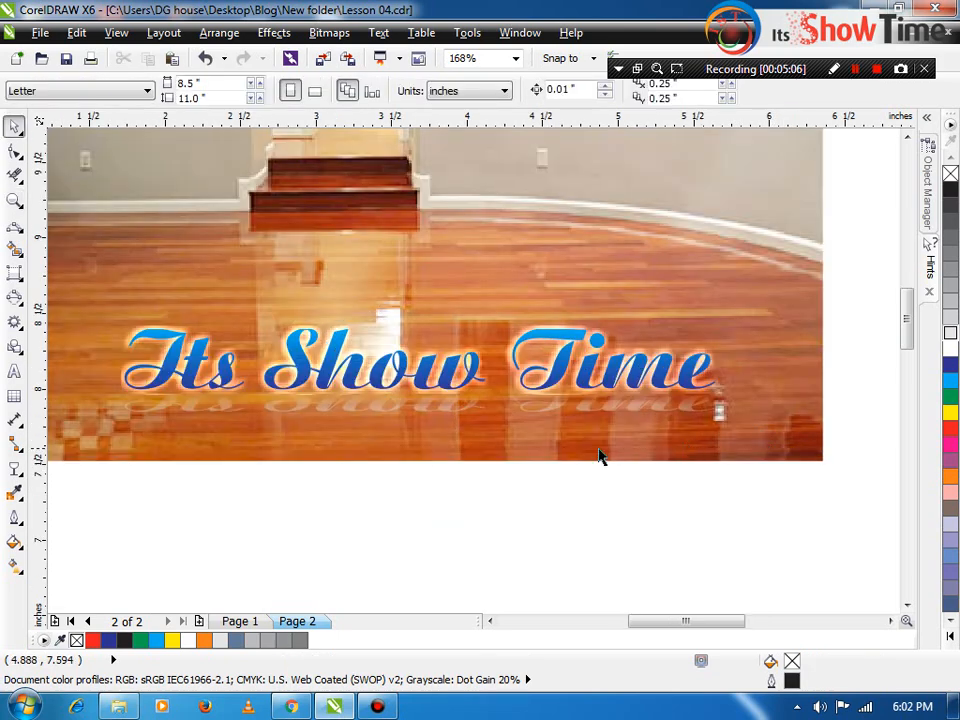
- Fill the reflected copy of the text with cyan
{"action": "left_click", "coordinate": [612, 419]}
{"action": "left_click", "coordinate": [949, 381]}
{"action": "left_click", "coordinate": [612, 495]}
{"action": "scroll", "coordinate": [612, 495], "scroll_direction": "down", "scroll_amount": 3}
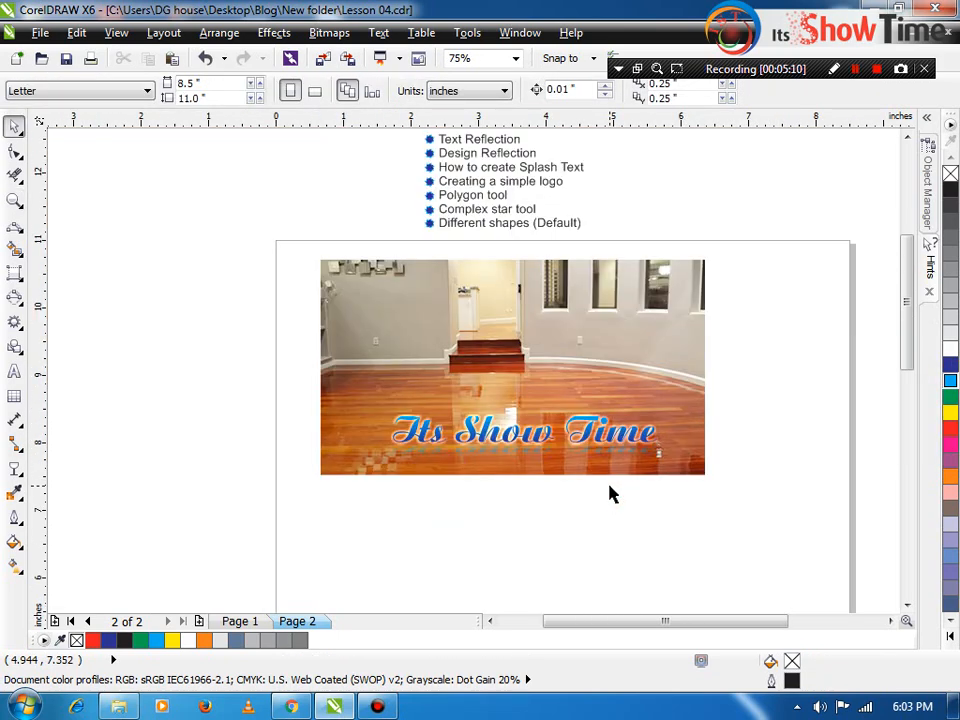
- Delete the wooden-floor photo behind the text and its reflection
{"action": "left_click", "coordinate": [358, 348]}
{"action": "key", "text": "Delete"}
{"action": "left_click", "coordinate": [467, 517]}
{"action": "key", "text": "F2"}
{"action": "left_click_drag", "start_coordinate": [356, 406], "coordinate": [751, 477]}
{"action": "scroll", "coordinate": [590, 474], "scroll_direction": "down", "scroll_amount": 5}
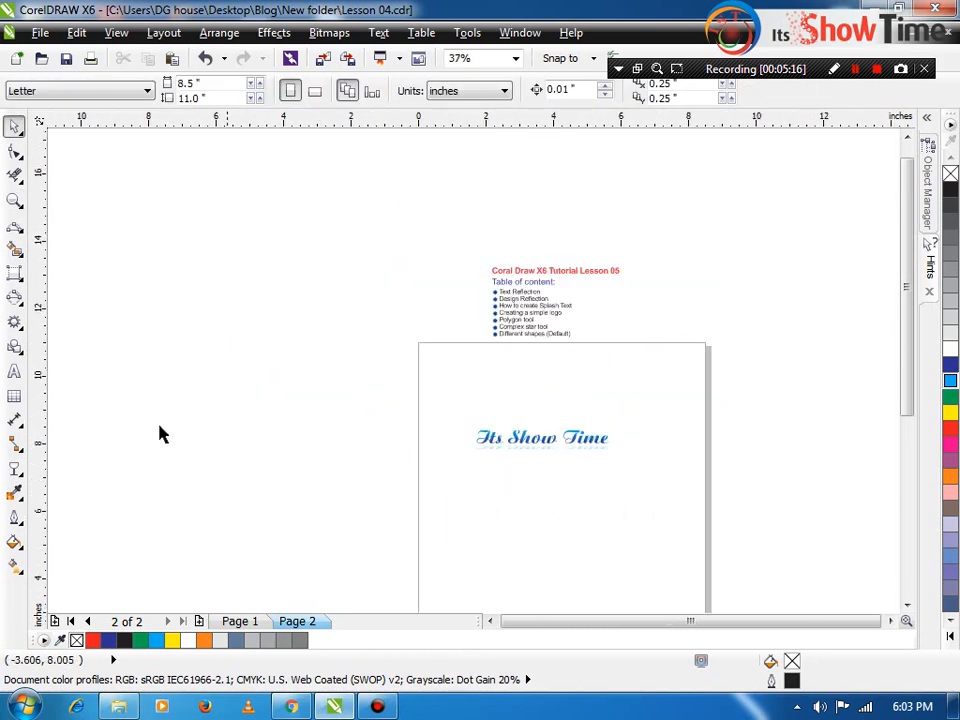
- Draw a rectangle about 5.778 in wide and 1.722 in high below the text
{"action": "left_click", "coordinate": [15, 321]}
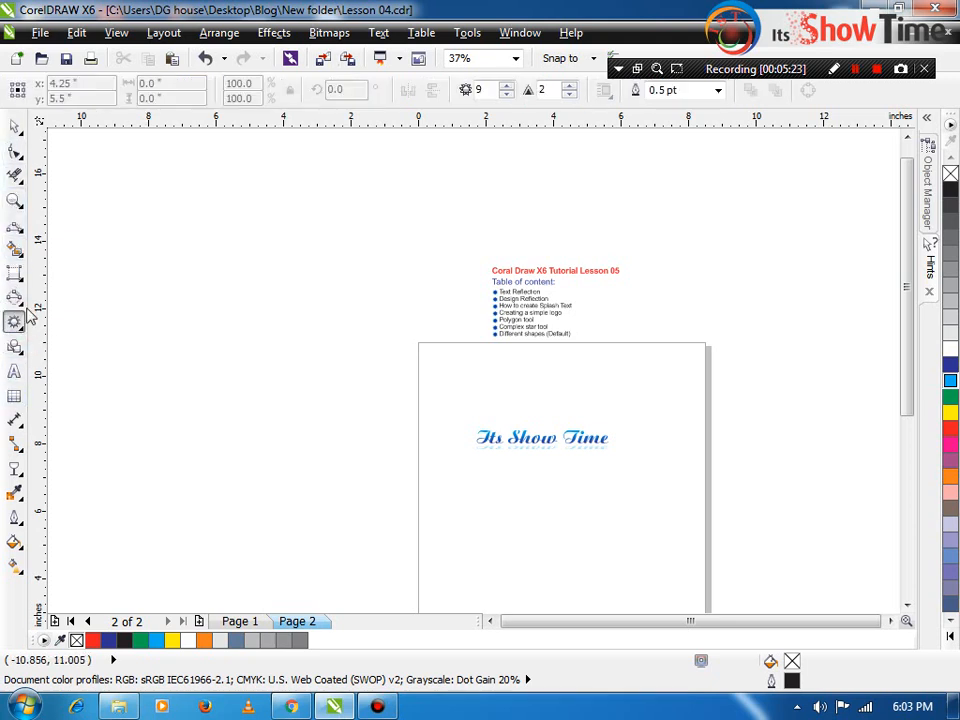
{"action": "left_click", "coordinate": [18, 277]}
{"action": "left_click", "coordinate": [55, 272]}
{"action": "left_click_drag", "start_coordinate": [478, 477], "coordinate": [672, 543]}
{"action": "key", "text": "z"}
{"action": "left_click_drag", "start_coordinate": [708, 474], "coordinate": [490, 554]}
{"action": "key", "text": "space"}
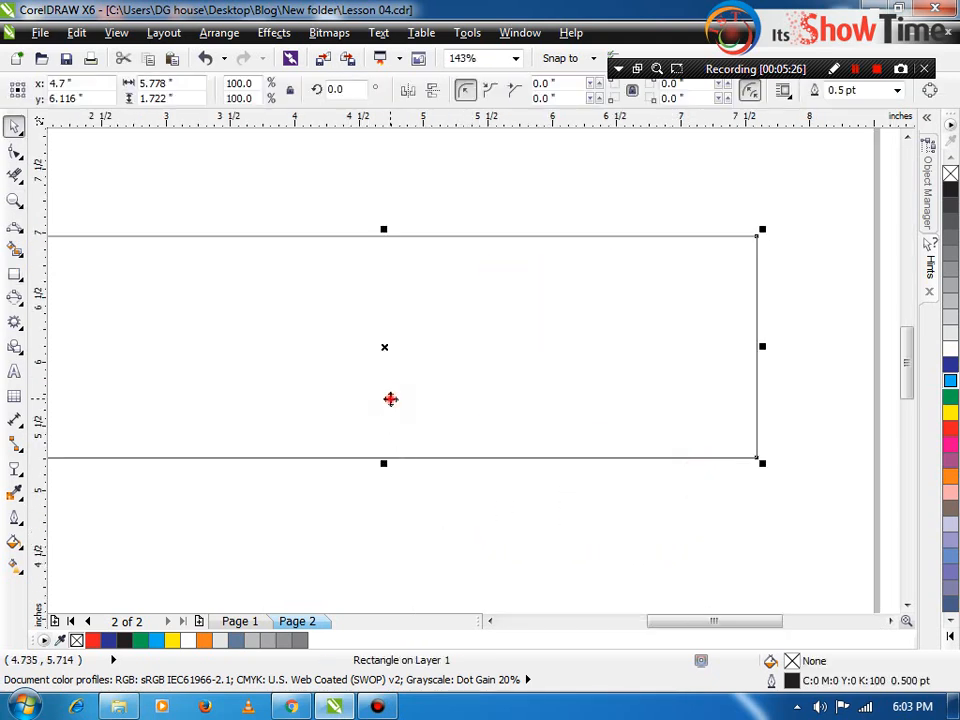
- Make a smaller copy of the rectangle, about 3.756 by 0.456 in, in the middle of the original at about y 6.055 in
{"action": "scroll", "coordinate": [390, 399], "scroll_direction": "down", "scroll_amount": 2}
{"action": "left_click", "coordinate": [385, 413]}
{"action": "left_click", "coordinate": [388, 436]}
{"action": "left_click", "coordinate": [377, 449]}
{"action": "left_click", "coordinate": [388, 435]}
{"action": "left_click_drag", "start_coordinate": [385, 436], "coordinate": [399, 354]}
{"action": "key", "text": "z"}
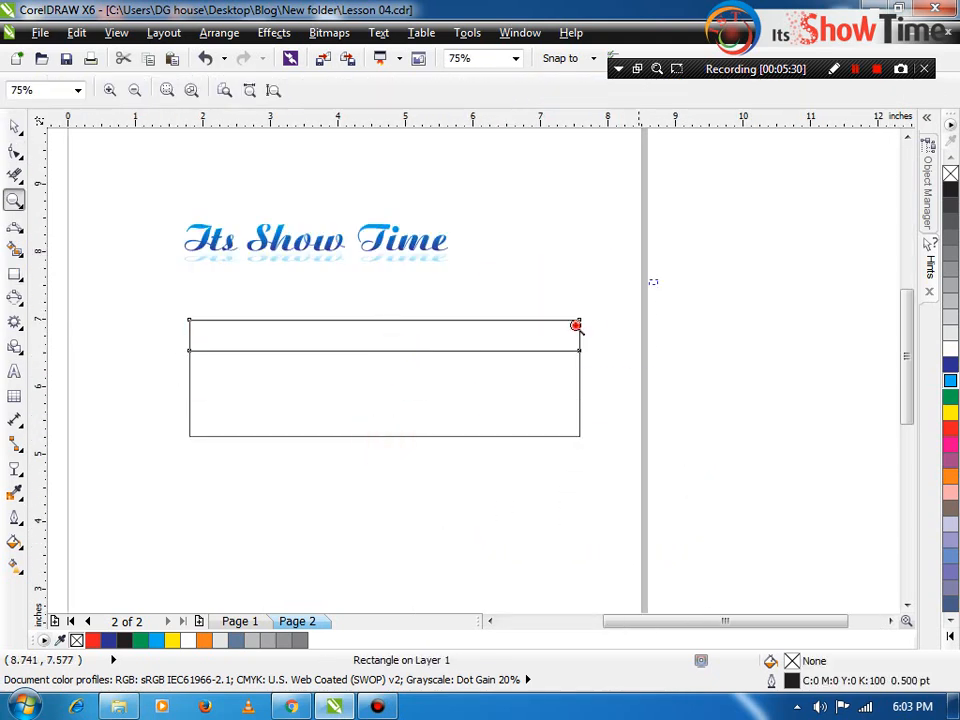
{"action": "left_click_drag", "start_coordinate": [660, 279], "coordinate": [150, 441]}
{"action": "key", "text": "space"}
{"action": "left_click_drag", "start_coordinate": [291, 334], "coordinate": [283, 412]}
{"action": "left_click_drag", "start_coordinate": [776, 402], "coordinate": [628, 401]}
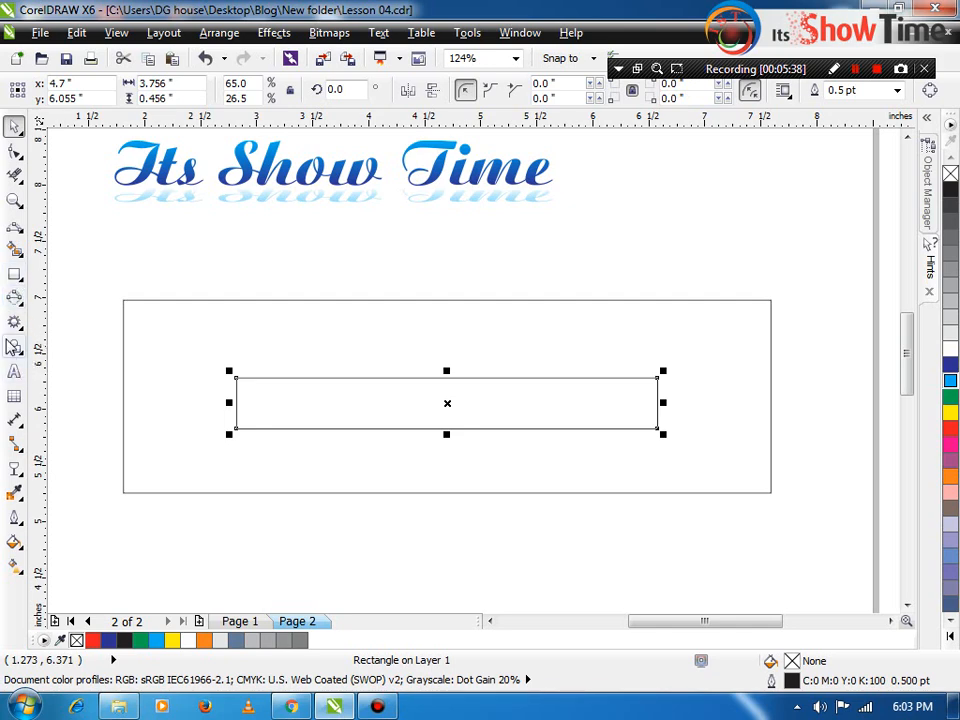
- Draw an ellipse about 3.004 by 0.653 in across the inner rectangle's upper edge and centre it horizontally on that rectangle
{"action": "left_click", "coordinate": [14, 297]}
{"action": "left_click", "coordinate": [84, 300]}
{"action": "left_click_drag", "start_coordinate": [310, 330], "coordinate": [657, 413]}
{"action": "key", "text": "space"}
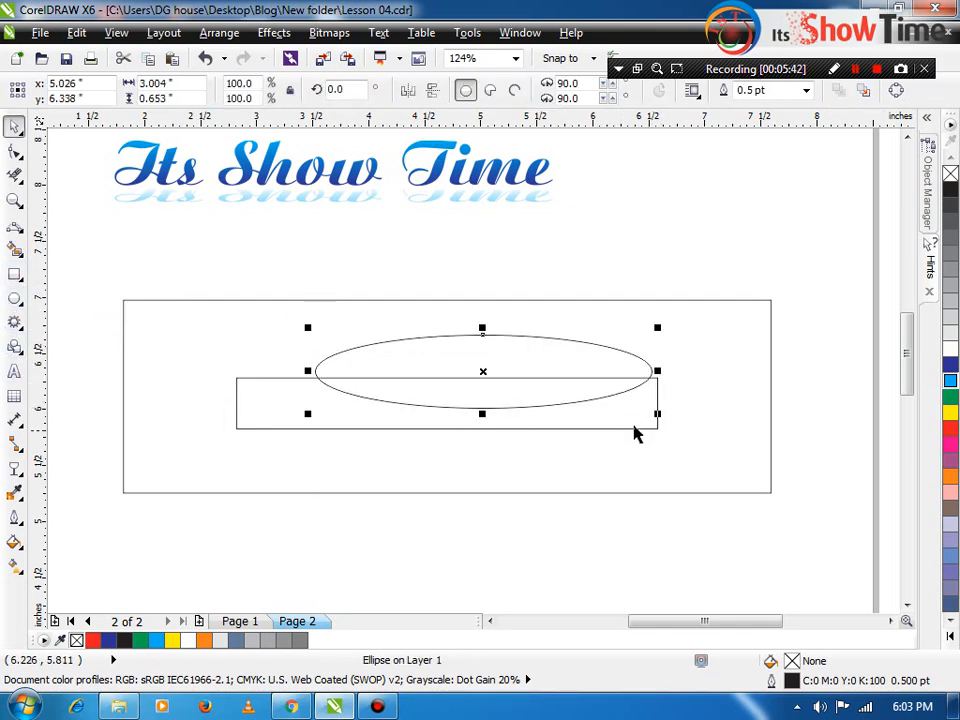
{"action": "left_click", "coordinate": [632, 420], "text": "shift"}
{"action": "key", "text": "c"}
{"action": "left_click", "coordinate": [521, 536]}
- Weld the ellipse and the inner rectangle into one shape
{"action": "left_click", "coordinate": [493, 390]}
{"action": "left_click", "coordinate": [643, 398], "text": "shift"}
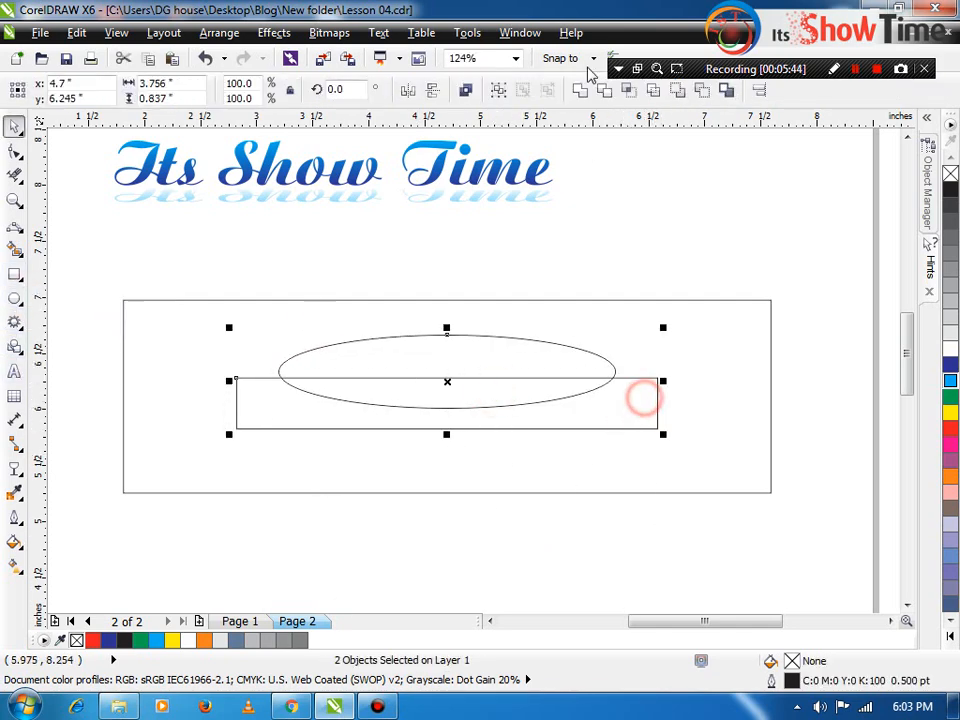
{"action": "left_click", "coordinate": [579, 91]}
{"action": "left_click", "coordinate": [677, 193]}
{"action": "left_click", "coordinate": [536, 339]}
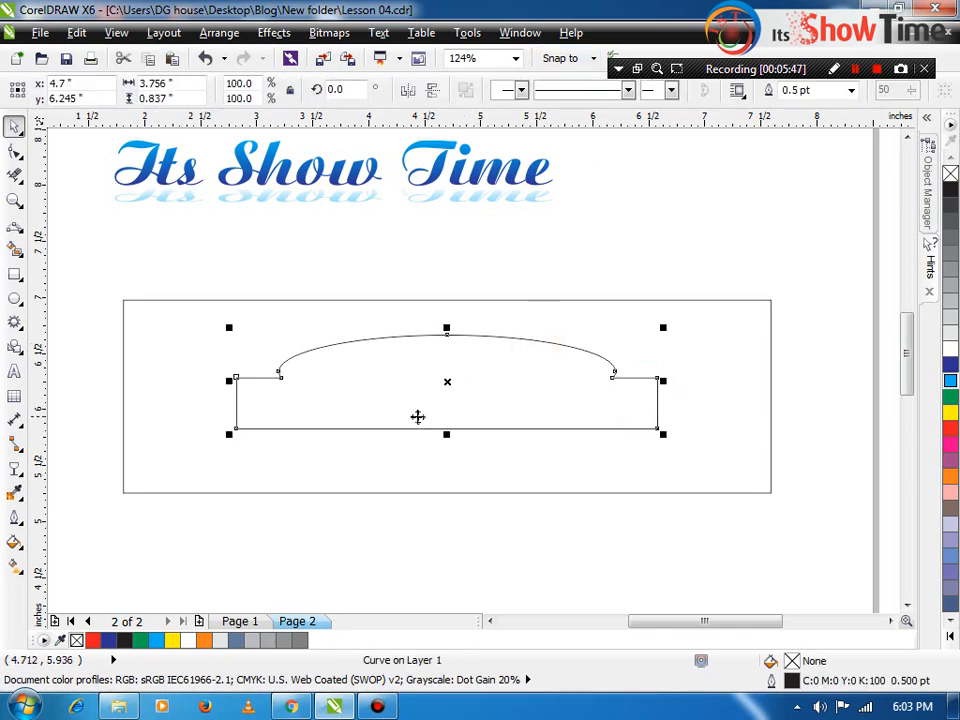
- Move the two inner shoulder nodes of the welded shape outward so the arch flows into its sides
{"action": "double_click", "coordinate": [360, 406]}
{"action": "left_click_drag", "start_coordinate": [281, 378], "coordinate": [248, 379]}
{"action": "left_click_drag", "start_coordinate": [610, 382], "coordinate": [640, 381]}
{"action": "key", "text": "space"}
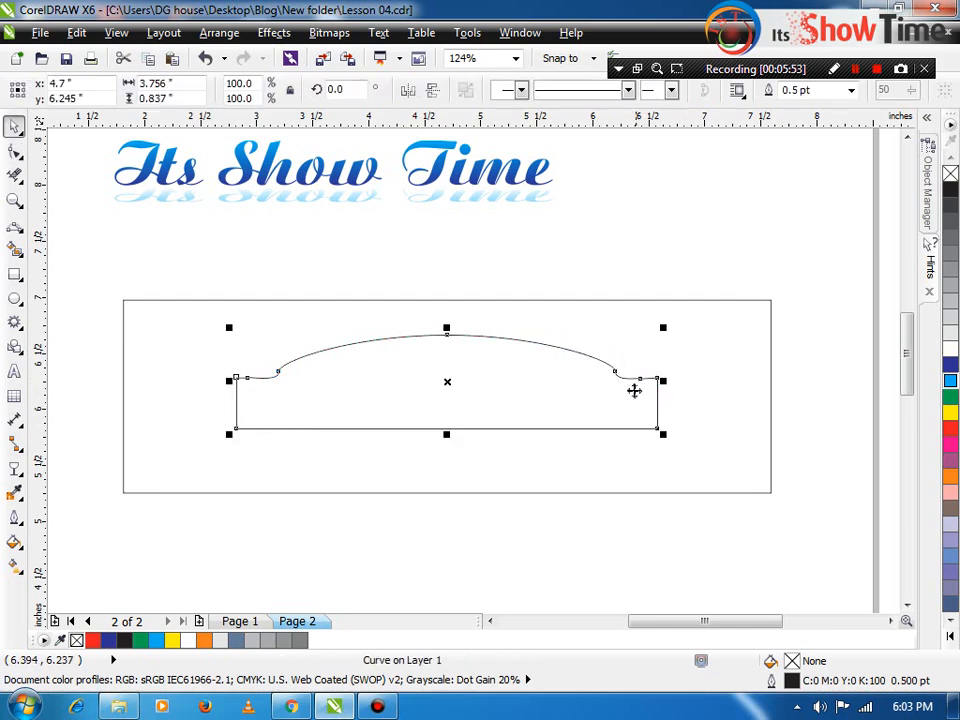
- Fill the welded shape with black and remove its outline
{"action": "left_click", "coordinate": [950, 382]}
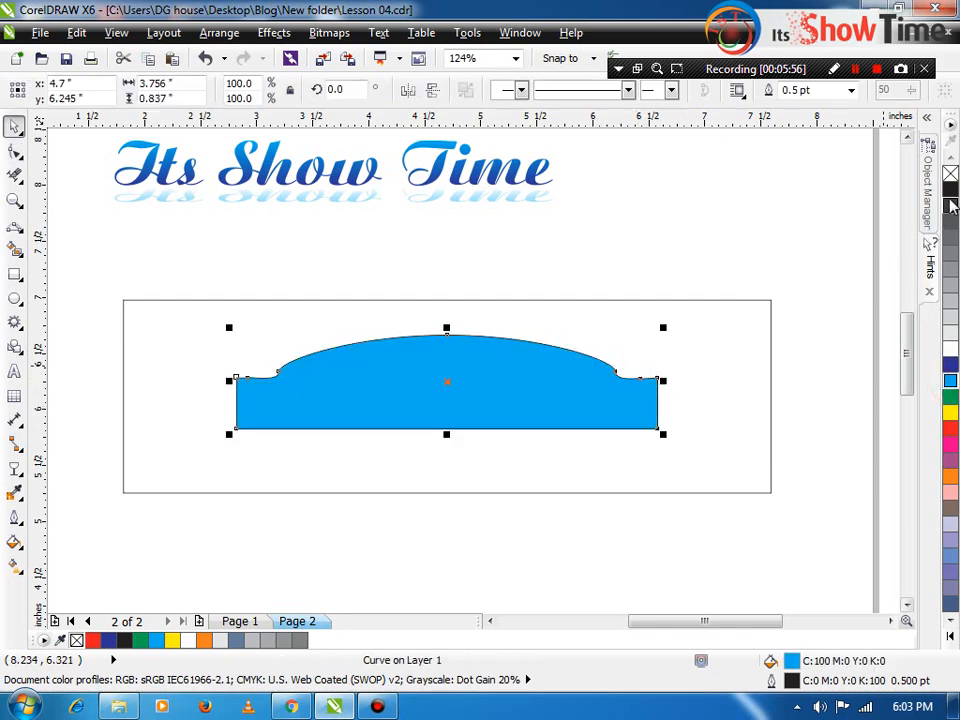
{"action": "left_click", "coordinate": [951, 190]}
{"action": "right_click", "coordinate": [952, 174]}
{"action": "left_click", "coordinate": [534, 392]}
- Try a vertically mirrored copy of the black shape directly beneath it, at about y 5.408 in
{"action": "left_click", "coordinate": [451, 343]}
{"action": "key", "text": "z"}
{"action": "left_click_drag", "start_coordinate": [150, 274], "coordinate": [684, 448]}
{"action": "key", "text": "space"}
{"action": "left_click_drag", "start_coordinate": [522, 318], "coordinate": [531, 523]}
{"action": "right_click", "coordinate": [531, 523]}
{"action": "scroll", "coordinate": [531, 523], "scroll_direction": "down", "scroll_amount": 1}
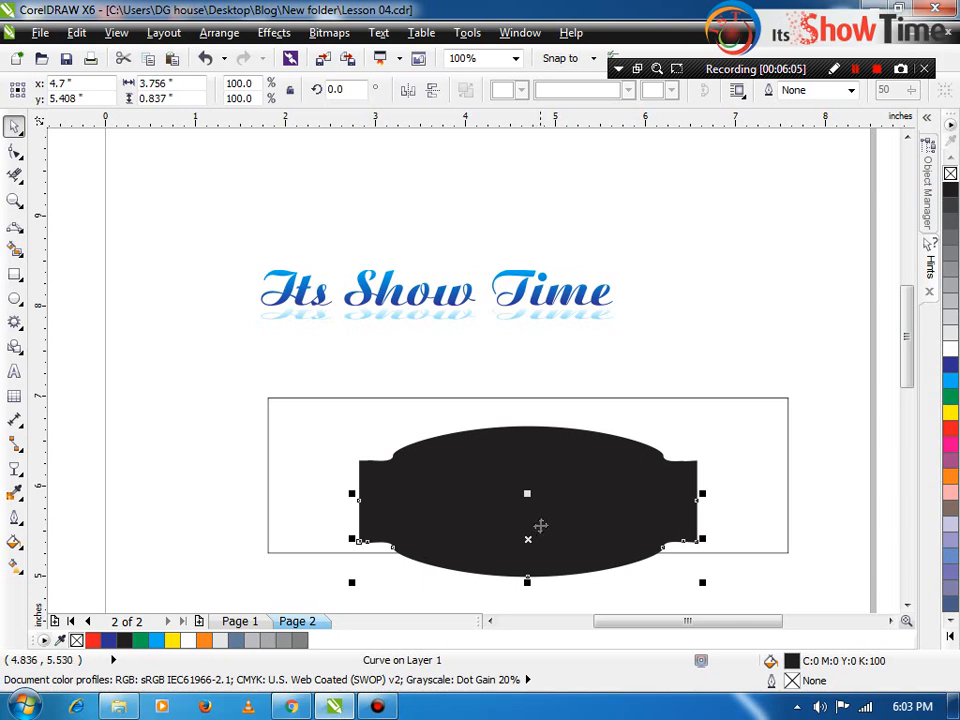
{"action": "left_click", "coordinate": [546, 456]}
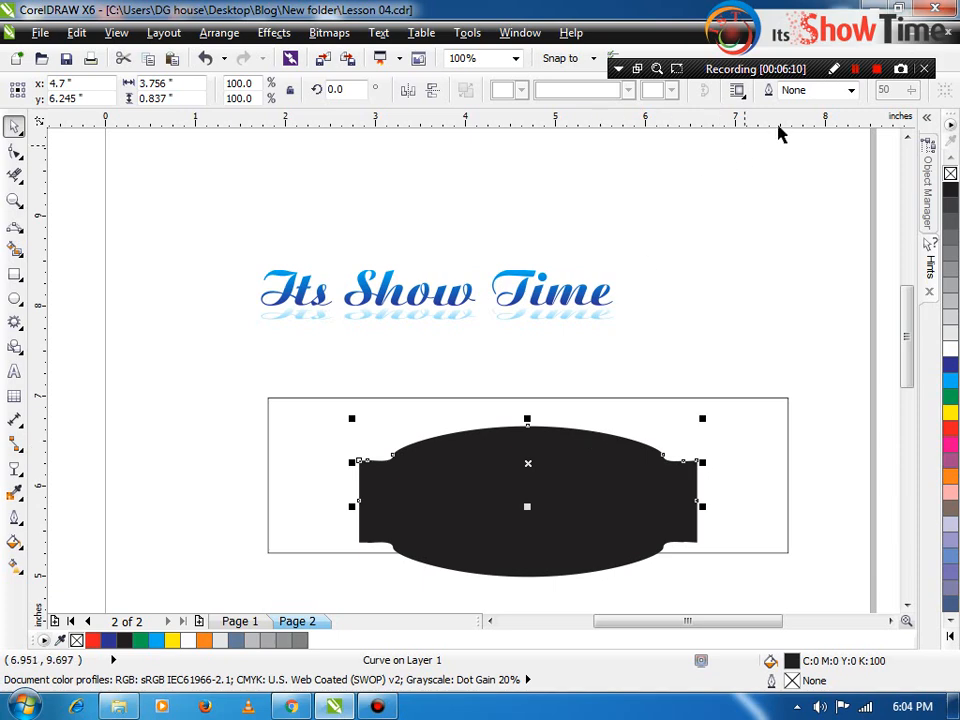
{"action": "left_click", "coordinate": [853, 69]}
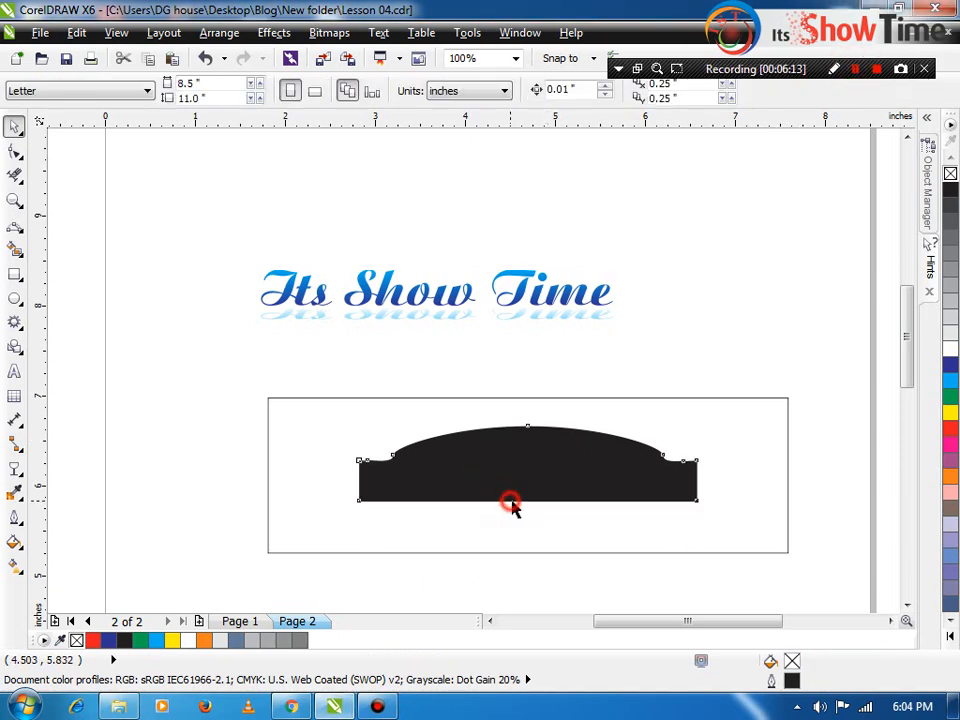
- Set up a linear two-colour fountain fill for the black shape, from red to pink
{"action": "left_click", "coordinate": [521, 491]}
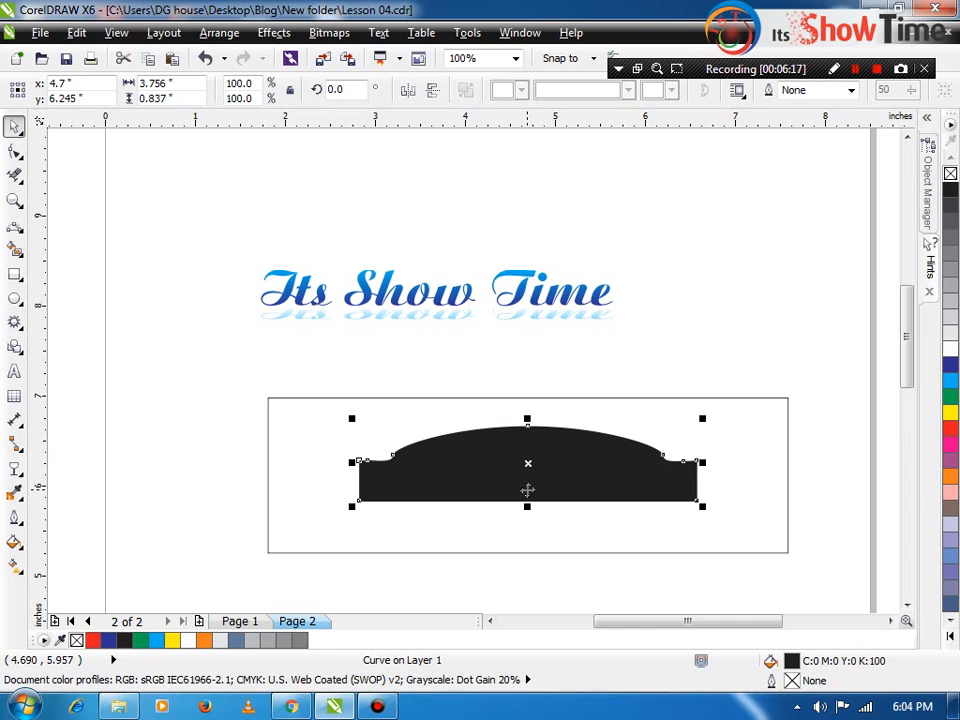
{"action": "key", "text": "F11"}
{"action": "left_click", "coordinate": [377, 362]}
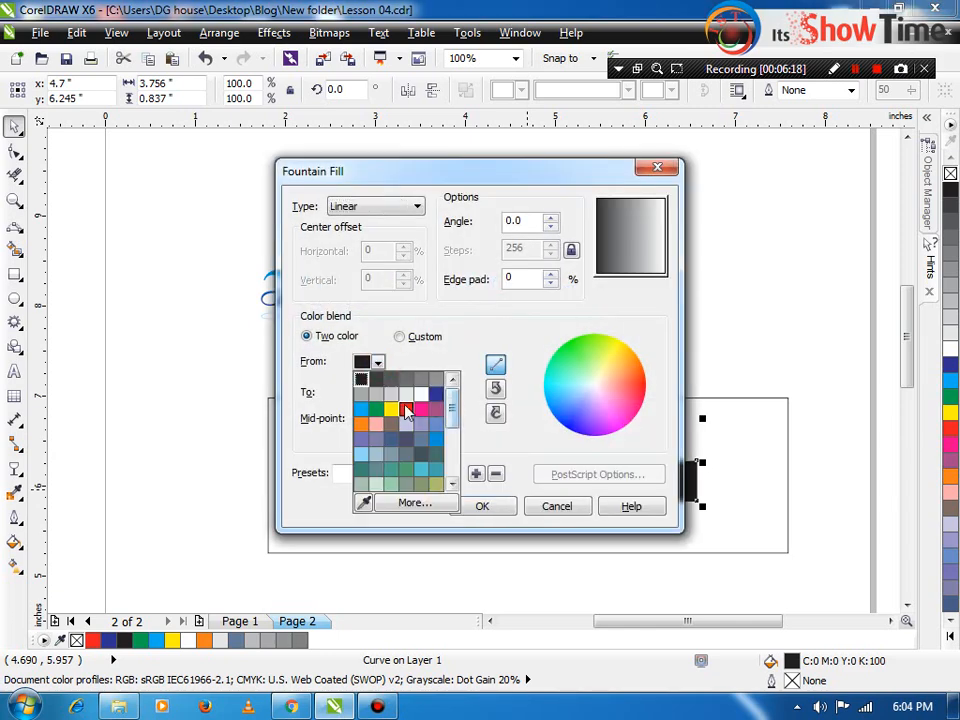
{"action": "left_click", "coordinate": [405, 408]}
{"action": "left_click", "coordinate": [377, 392]}
{"action": "left_click", "coordinate": [420, 439]}
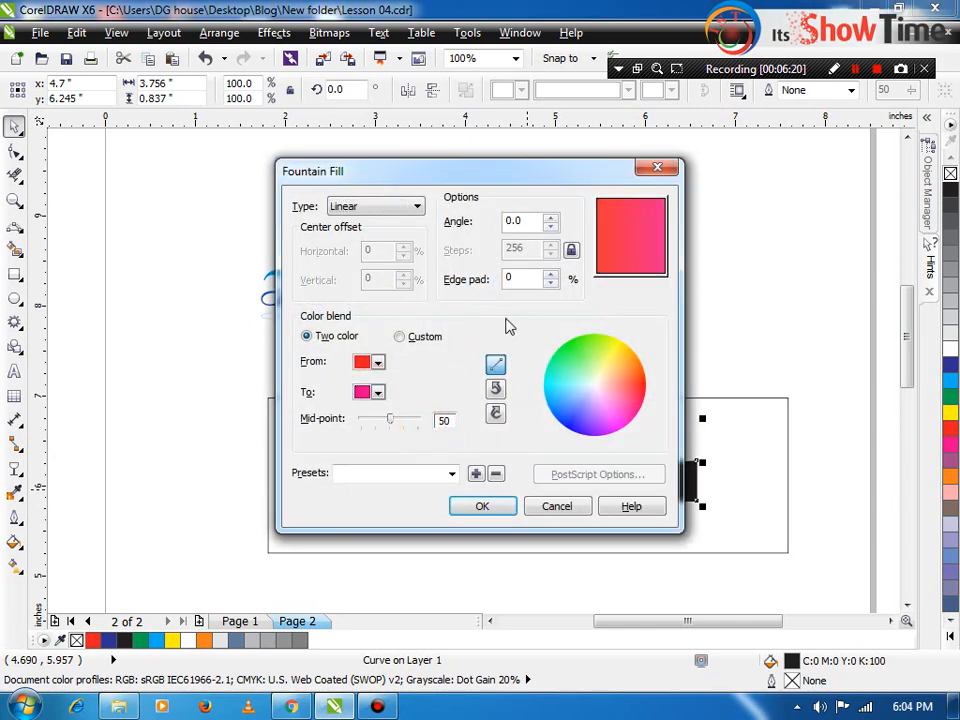
- Change the fountain fill's end colour to a custom dark red, set its angle to 90 degrees and apply it
{"action": "left_click", "coordinate": [368, 395]}
{"action": "left_click", "coordinate": [398, 531]}
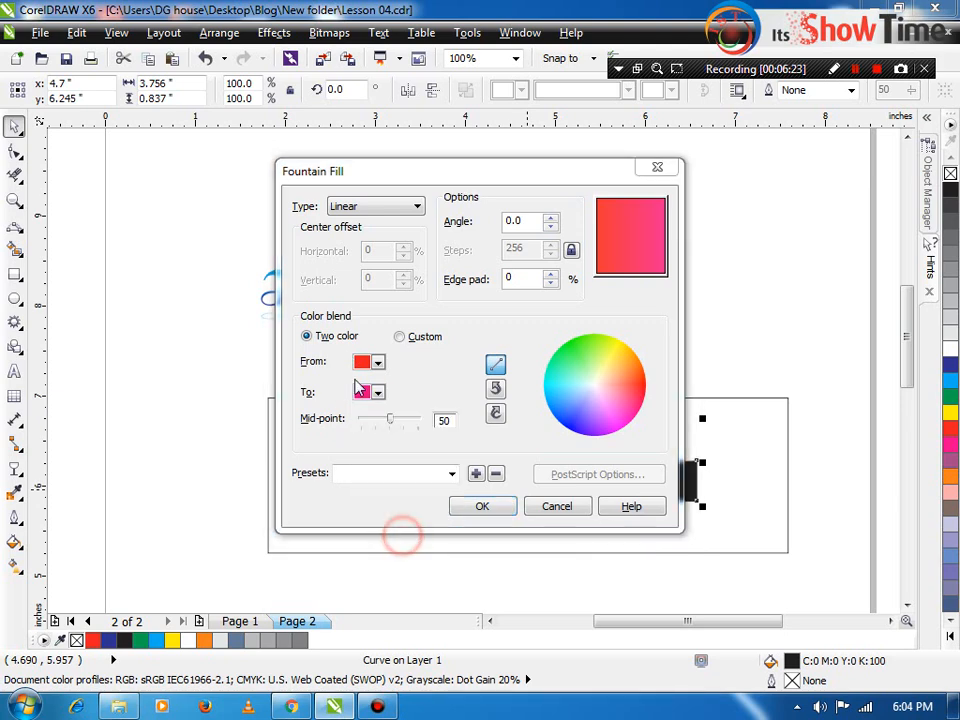
{"action": "left_click", "coordinate": [318, 210]}
{"action": "left_click", "coordinate": [502, 266]}
{"action": "left_click", "coordinate": [463, 345]}
{"action": "left_click", "coordinate": [484, 345]}
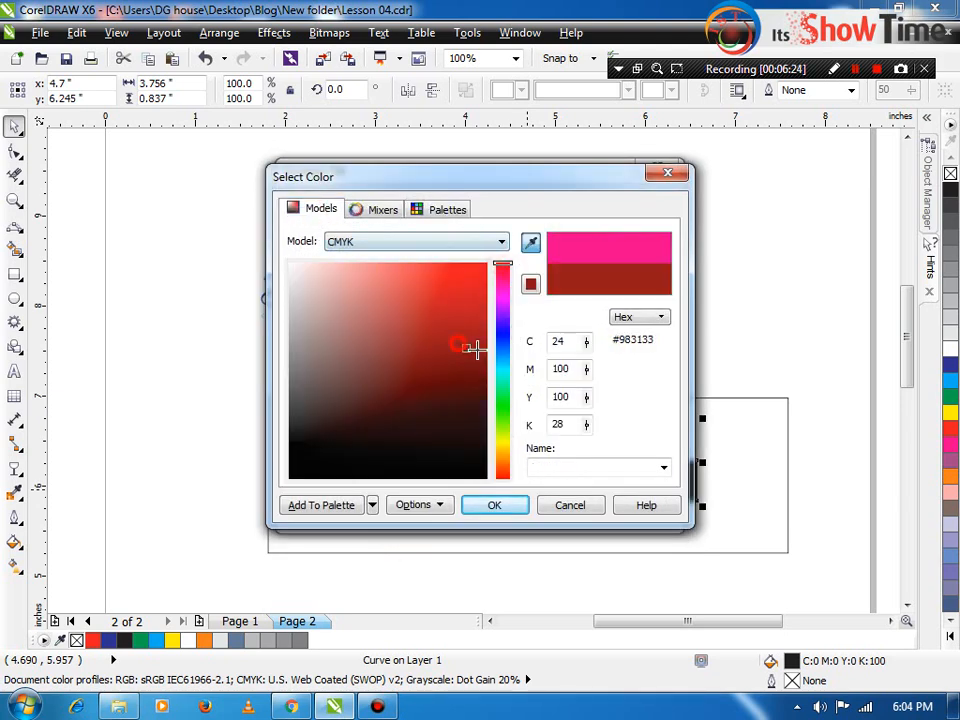
{"action": "left_click", "coordinate": [497, 507]}
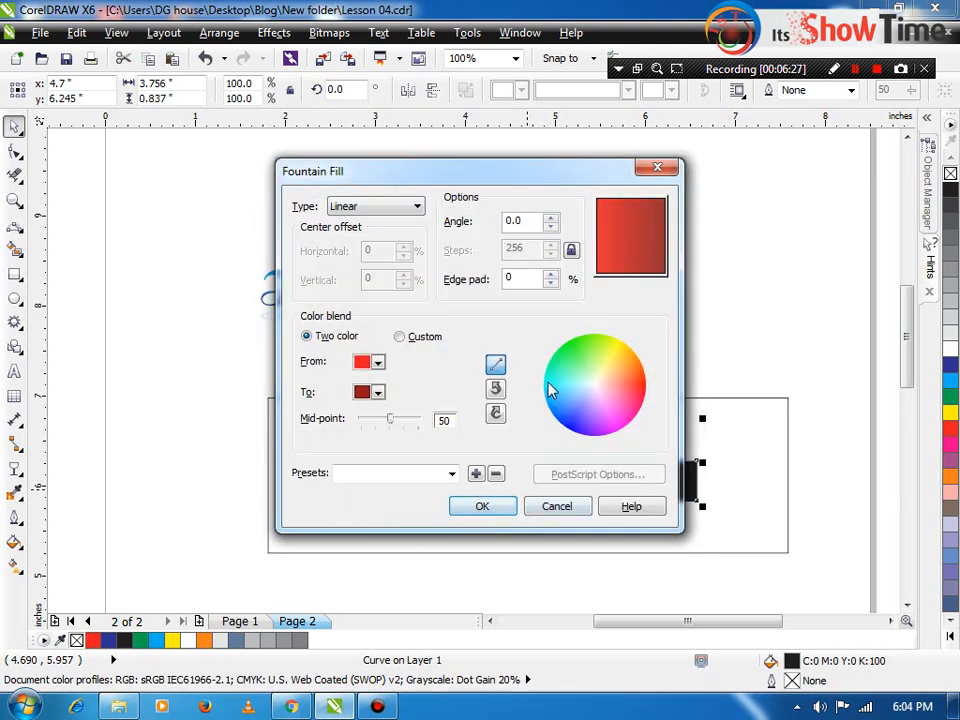
{"action": "double_click", "coordinate": [541, 222]}
{"action": "type", "text": "90"}
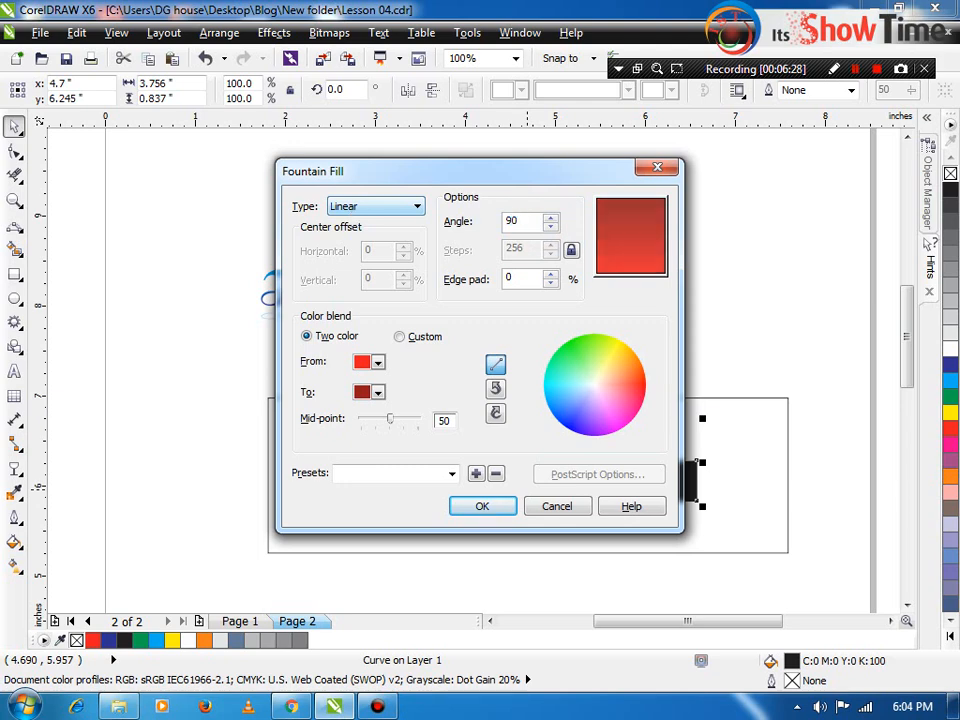
{"action": "key", "text": "Return"}
- Place a vertically mirrored copy of the red shape directly beneath it at about y 5.408 in and delete the outer rectangle
{"action": "key", "text": "z"}
{"action": "left_click_drag", "start_coordinate": [253, 418], "coordinate": [763, 528]}
{"action": "key", "text": "space"}
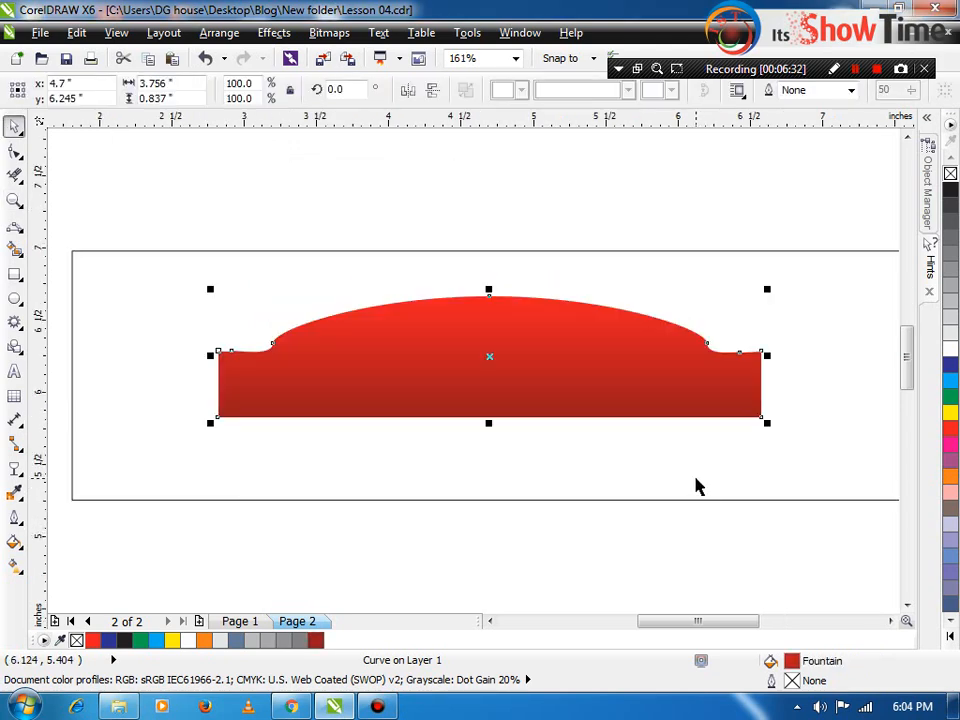
{"action": "key", "text": "F10"}
{"action": "left_click", "coordinate": [489, 289]}
{"action": "left_click_drag", "start_coordinate": [489, 322], "coordinate": [497, 465]}
{"action": "left_click", "coordinate": [698, 257]}
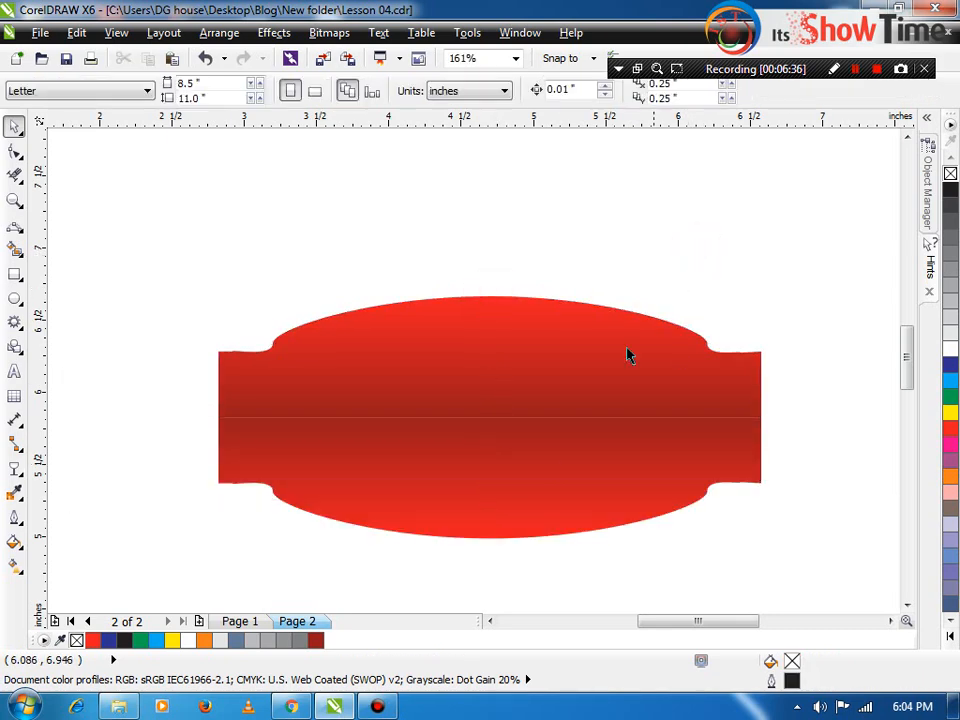
- Change the mirrored copy's fountain fill to red fading to white at an angle of -90 degrees
{"action": "left_click", "coordinate": [521, 487]}
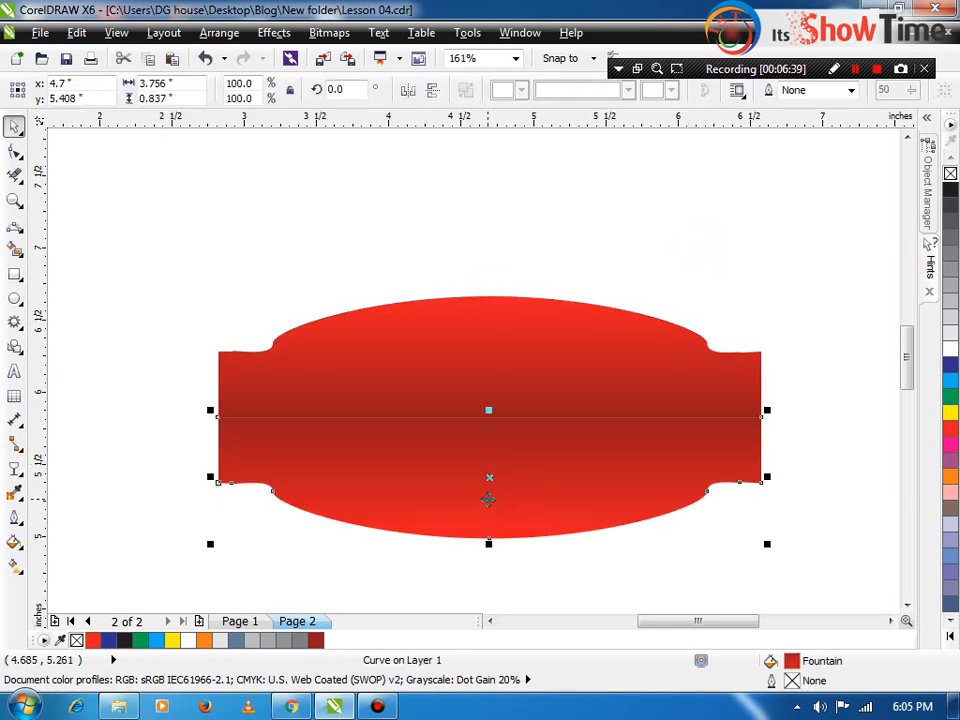
{"action": "key", "text": "F11"}
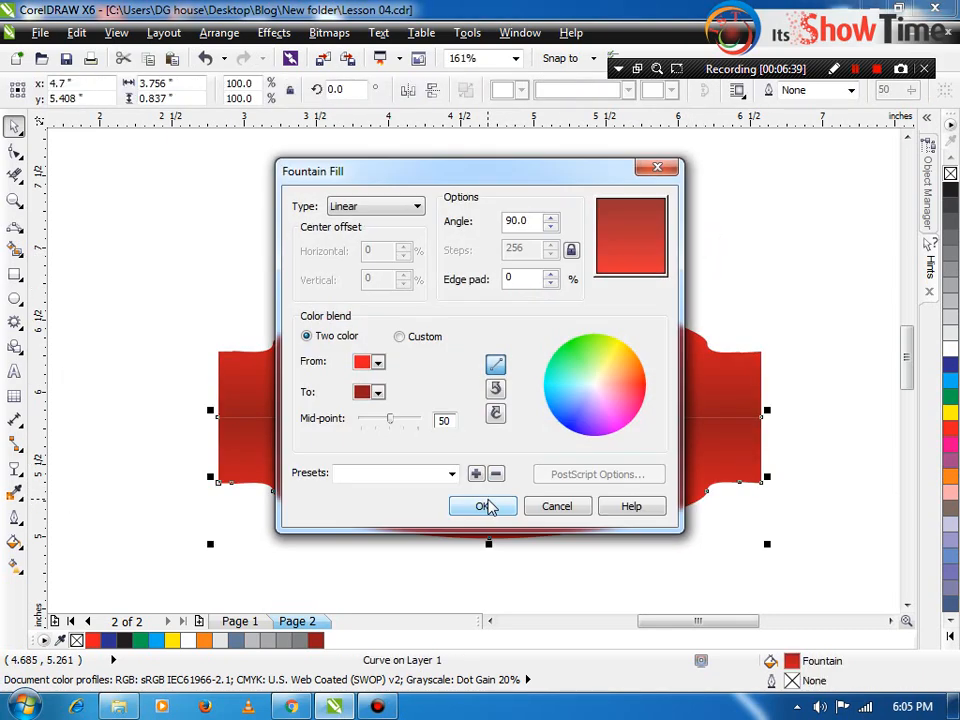
{"action": "left_click", "coordinate": [379, 396]}
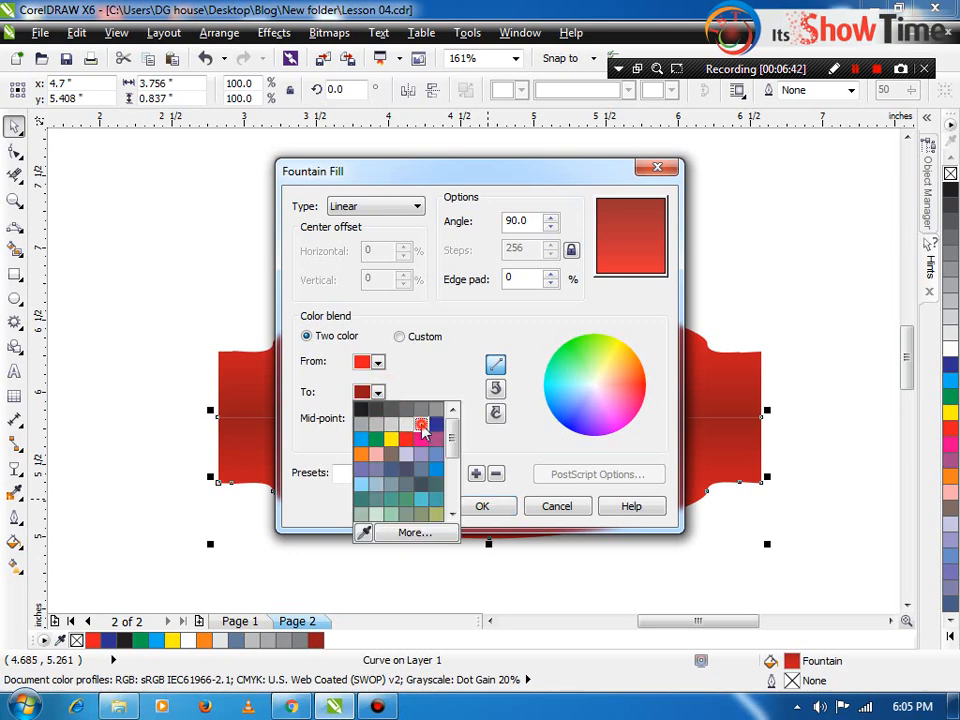
{"action": "left_click", "coordinate": [426, 425]}
{"action": "double_click", "coordinate": [535, 221]}
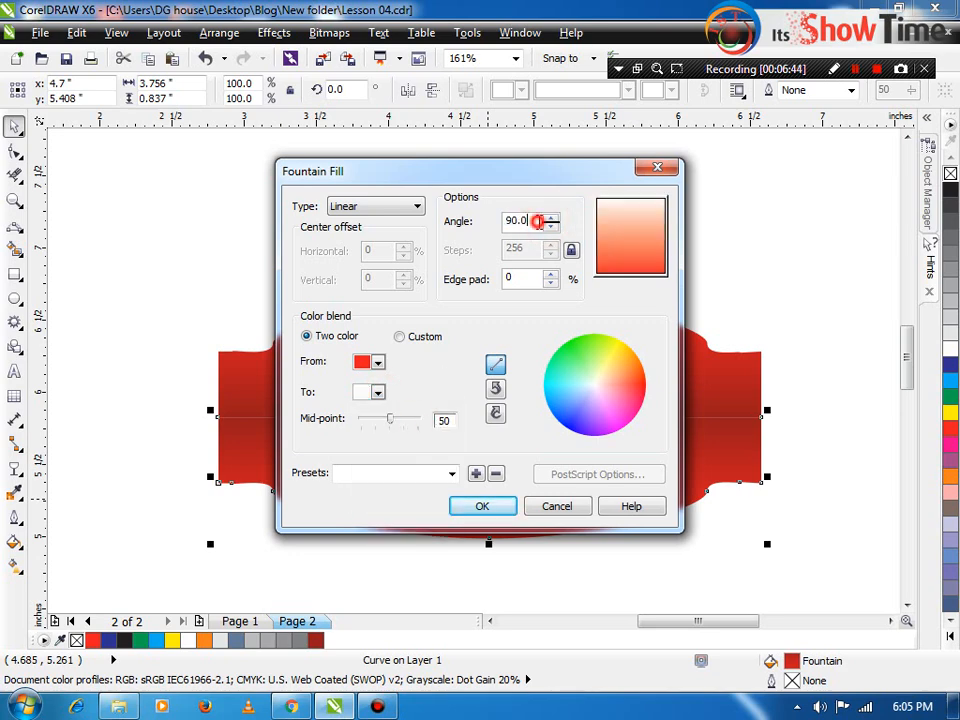
{"action": "type", "text": "-90"}
{"action": "key", "text": "Return"}
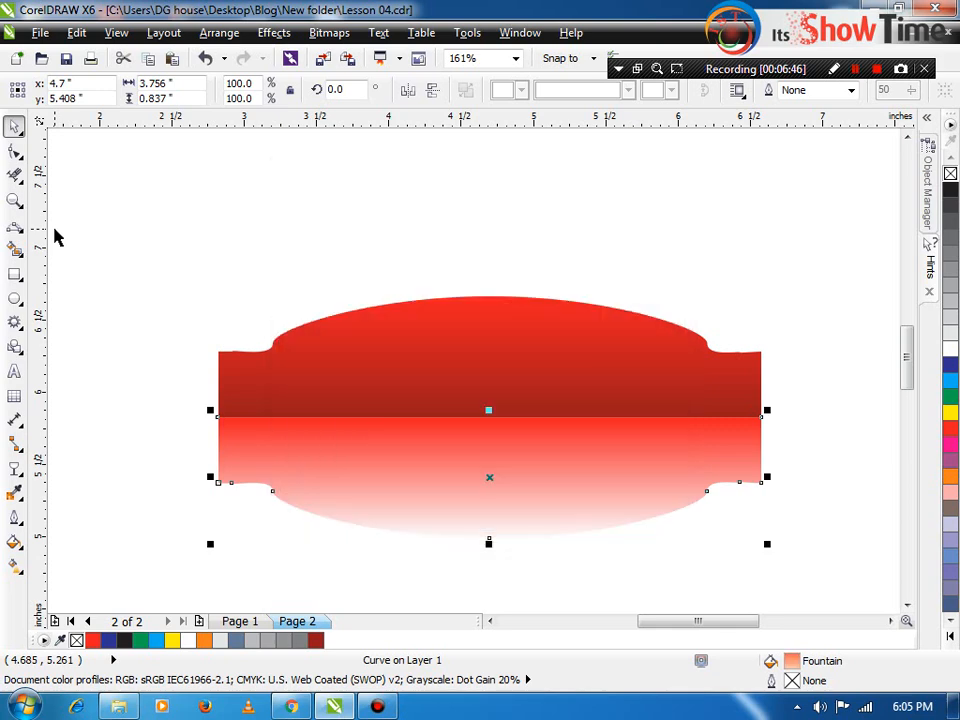
- Apply a downward linear transparency at 270 degrees with an edge pad of 11% to the mirrored copy, starting above its upper edge
{"action": "left_click", "coordinate": [352, 575]}
{"action": "key", "text": "F3"}
{"action": "key", "text": "F2"}
{"action": "left_click_drag", "start_coordinate": [289, 387], "coordinate": [711, 523]}
{"action": "left_click", "coordinate": [470, 480]}
{"action": "left_click", "coordinate": [14, 467]}
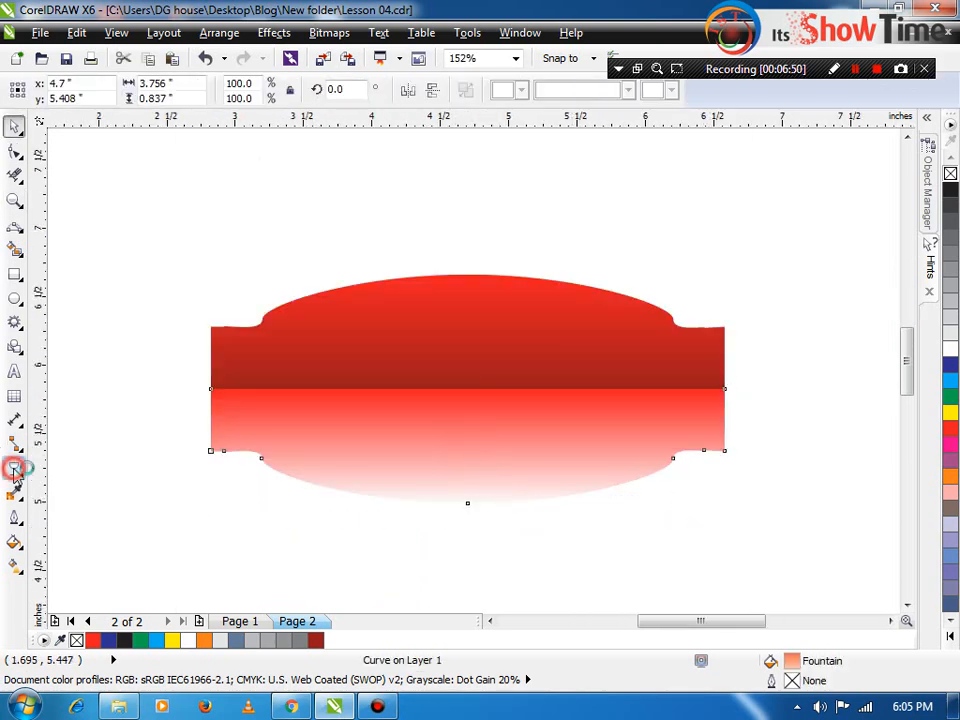
{"action": "left_click_drag", "start_coordinate": [476, 399], "coordinate": [475, 464]}
{"action": "key", "text": "ctrl+z"}
{"action": "left_click_drag", "start_coordinate": [464, 401], "coordinate": [467, 334]}
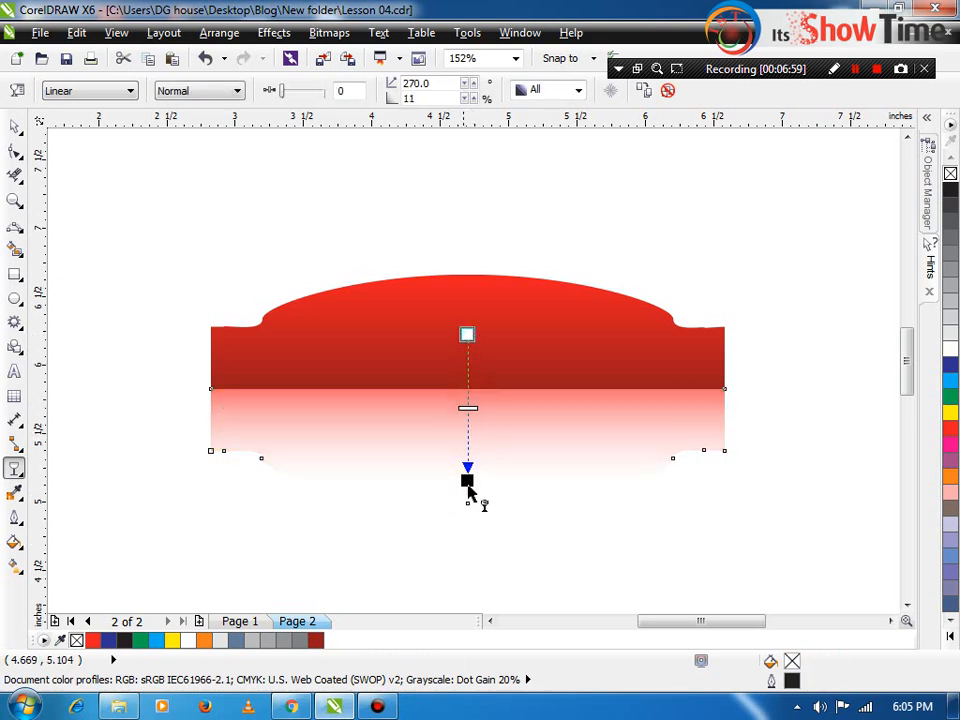
- Extend the transparency's end well below the mirrored copy and shift its midpoint down towards that end
{"action": "left_click_drag", "start_coordinate": [467, 484], "coordinate": [467, 570]}
{"action": "left_click_drag", "start_coordinate": [468, 458], "coordinate": [467, 508]}
{"action": "key", "text": "space"}
{"action": "left_click", "coordinate": [362, 543]}
{"action": "left_click", "coordinate": [381, 450]}
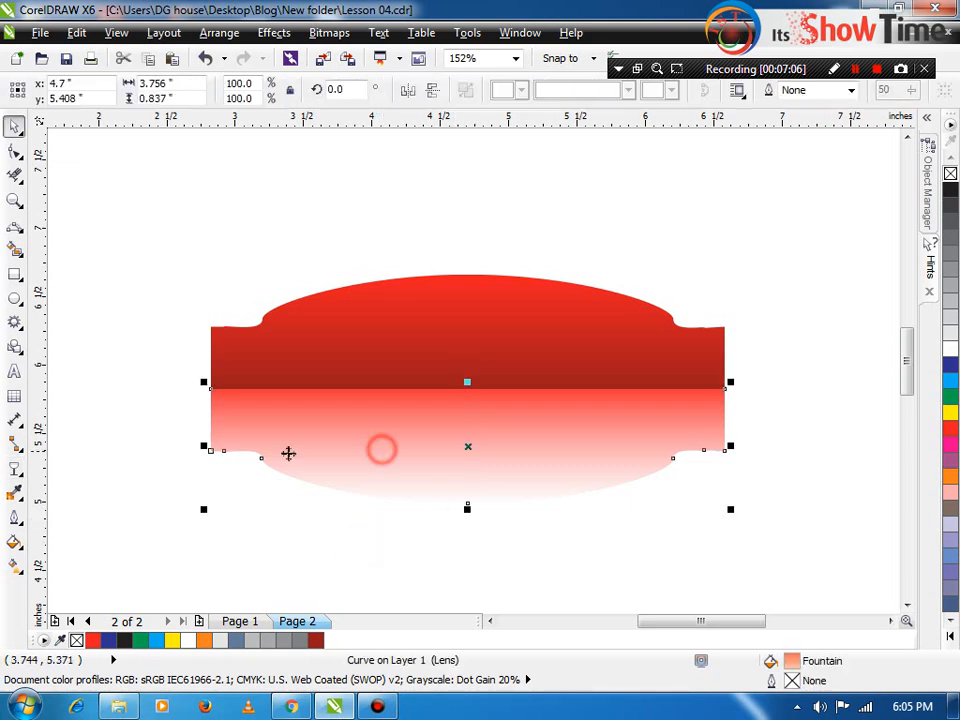
- Move the mirrored copy up to y 5.655 in and bring the original red shape in front of it
{"action": "left_click_drag", "start_coordinate": [458, 440], "coordinate": [474, 382]}
{"action": "key", "text": "ctrl+z"}
{"action": "left_click", "coordinate": [371, 514]}
{"action": "left_click", "coordinate": [494, 324]}
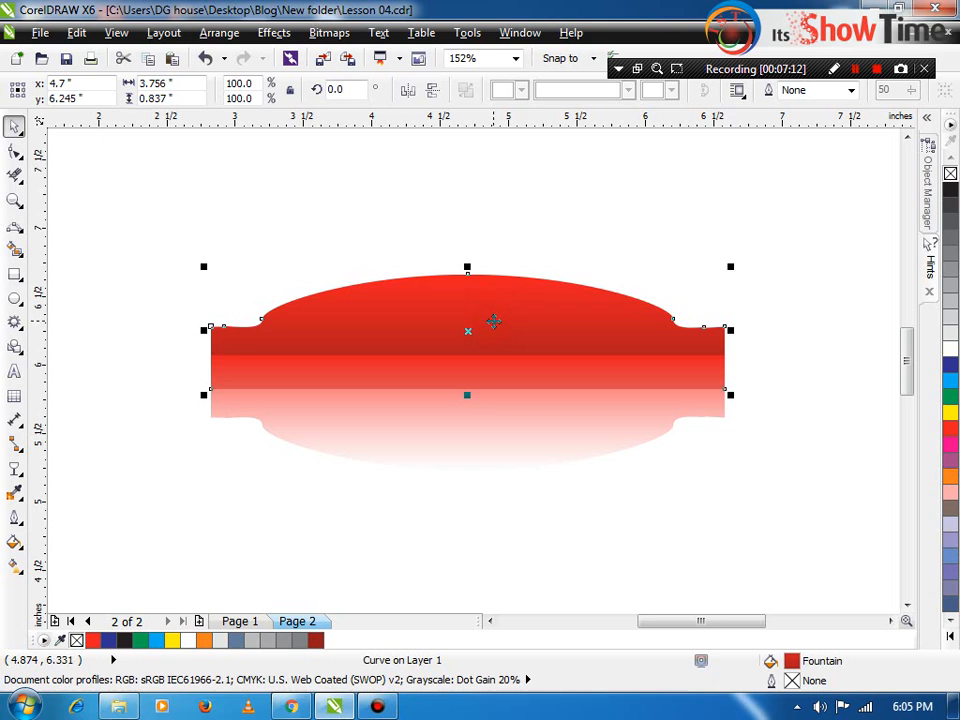
{"action": "key", "text": "shift+Page_Up"}
{"action": "left_click", "coordinate": [369, 561]}
{"action": "scroll", "coordinate": [379, 517], "scroll_direction": "down", "scroll_amount": 1}
{"action": "key", "text": "F2"}
{"action": "left_click_drag", "start_coordinate": [250, 394], "coordinate": [514, 508]}
{"action": "left_click", "coordinate": [531, 411]}
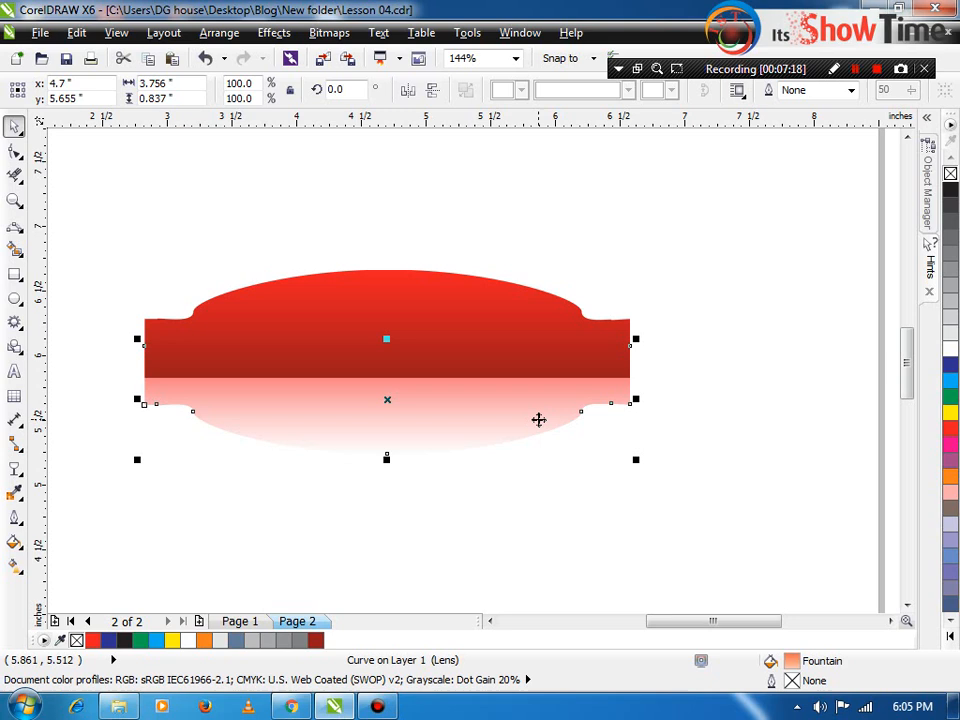
- Nudge the mirrored copy further up behind the red shape to y 5.715 in
{"action": "left_click", "coordinate": [177, 488]}
{"action": "left_click", "coordinate": [306, 422]}
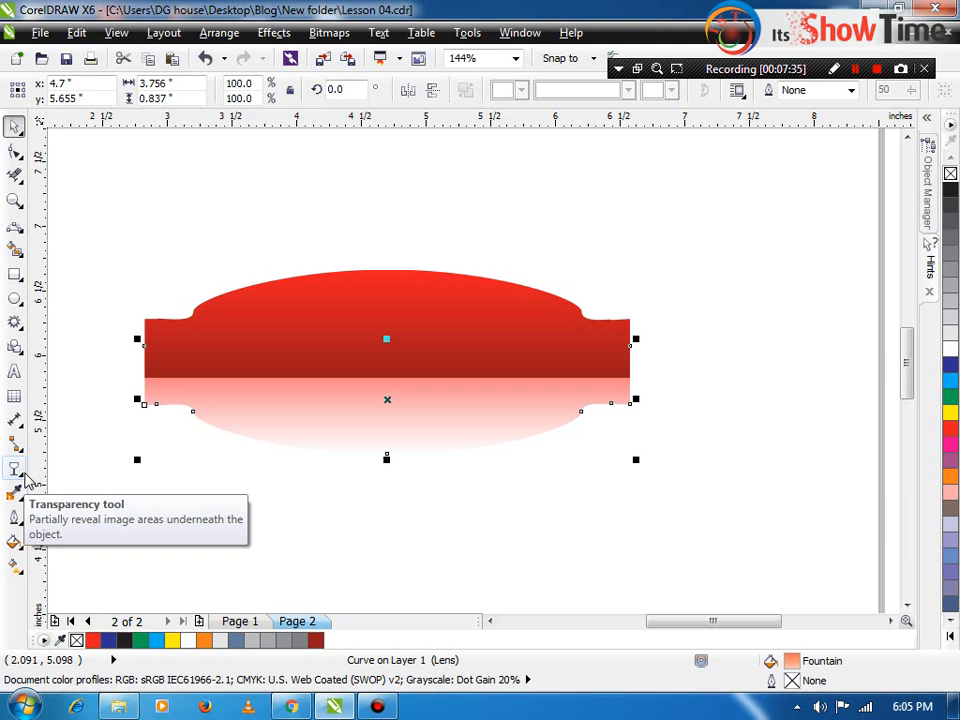
{"action": "left_click", "coordinate": [101, 490]}
{"action": "left_click", "coordinate": [237, 414]}
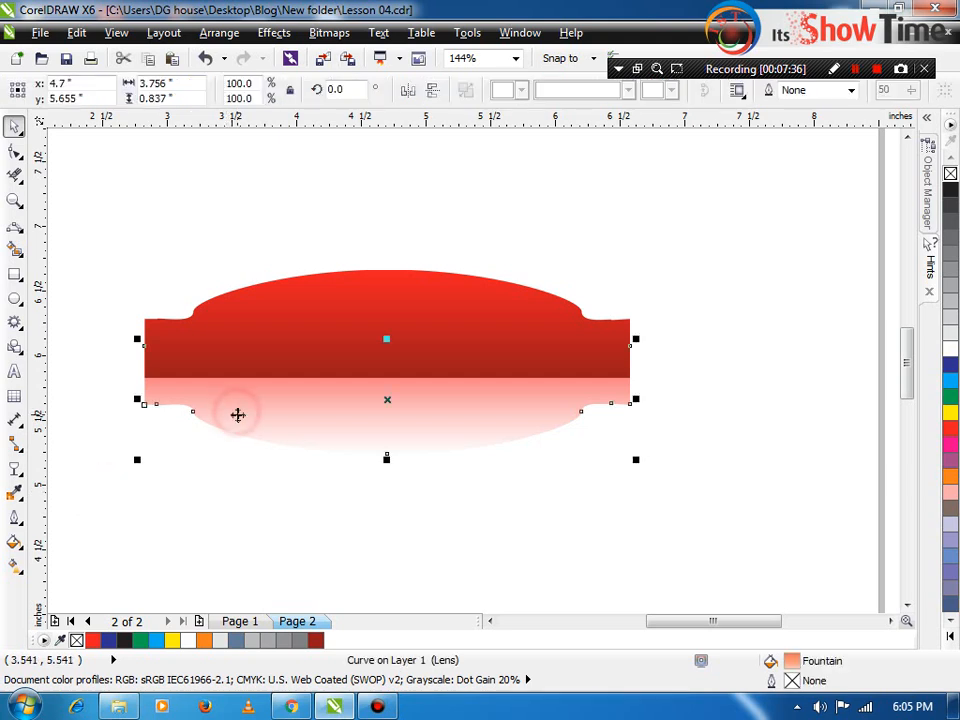
{"action": "key", "text": "Up"}
{"action": "key", "text": "Up"}
{"action": "key", "text": "Up"}
{"action": "key", "text": "Up"}
{"action": "key", "text": "Up"}
{"action": "key", "text": "Up"}
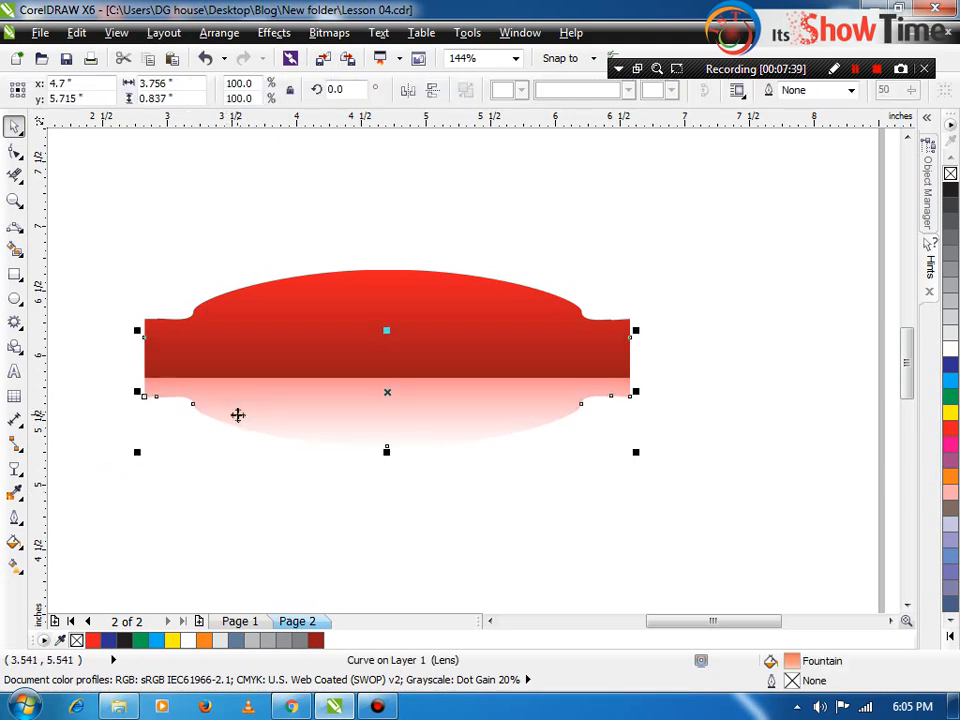
- Delete the mirrored copy, the original red shape and any remaining artwork on the page
{"action": "left_click", "coordinate": [269, 409]}
{"action": "key", "text": "Delete"}
{"action": "left_click", "coordinate": [303, 346]}
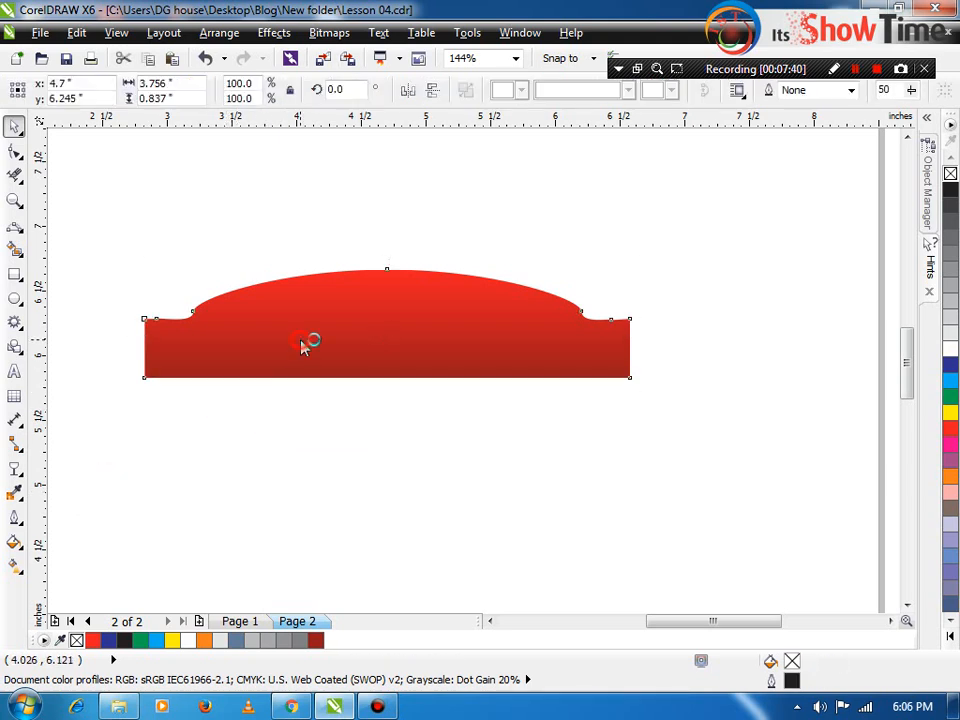
{"action": "key", "text": "Delete"}
{"action": "key", "text": "F3"}
{"action": "left_click_drag", "start_coordinate": [248, 528], "coordinate": [671, 574]}
{"action": "key", "text": "Delete"}
{"action": "left_click", "coordinate": [532, 482]}
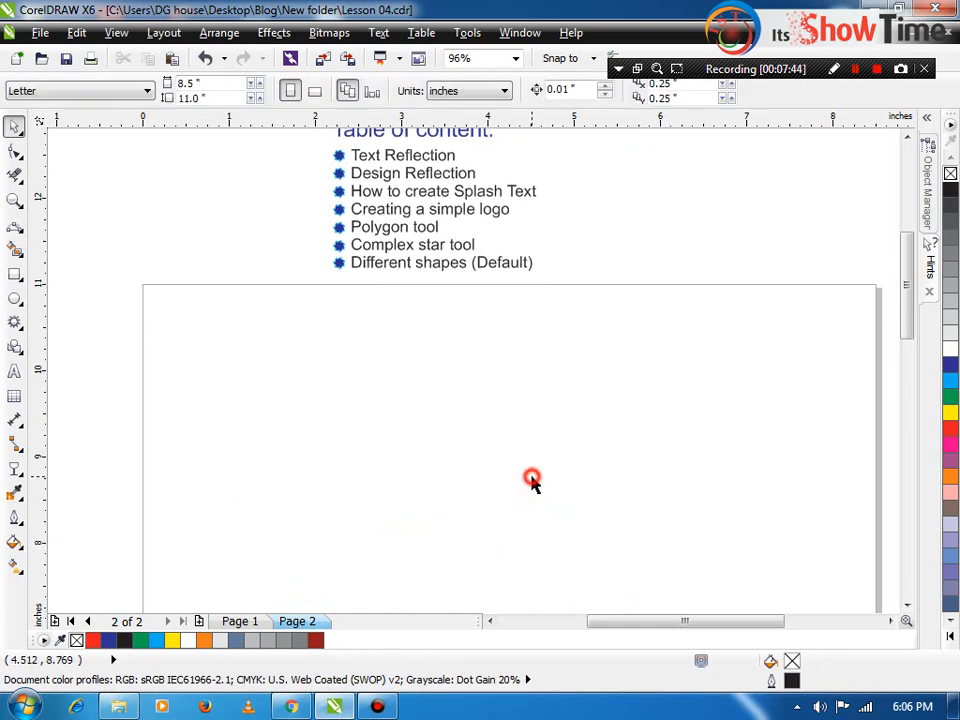
- Examine the "Coral Draw X6 Tutorial Lesson 05" table of contents above the page
{"action": "key", "text": "z"}
{"action": "left_click_drag", "start_coordinate": [302, 163], "coordinate": [634, 208]}
{"action": "key", "text": "space"}
{"action": "left_click", "coordinate": [388, 398]}
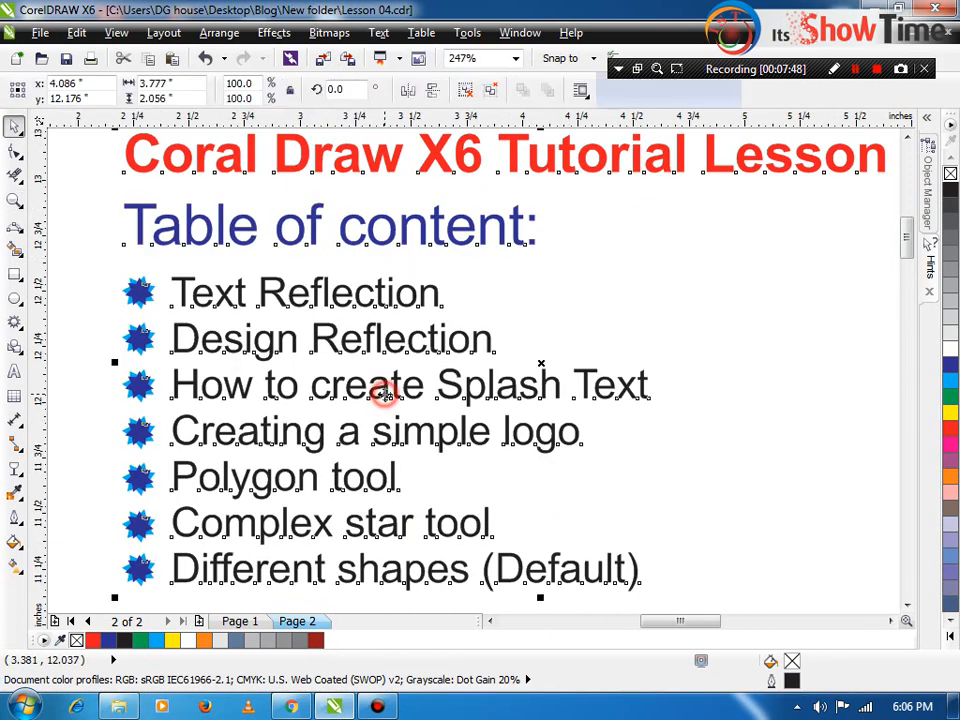
{"action": "key", "text": "shift+F2"}
{"action": "left_click", "coordinate": [639, 471]}
{"action": "scroll", "coordinate": [639, 471], "scroll_direction": "down", "scroll_amount": 4}
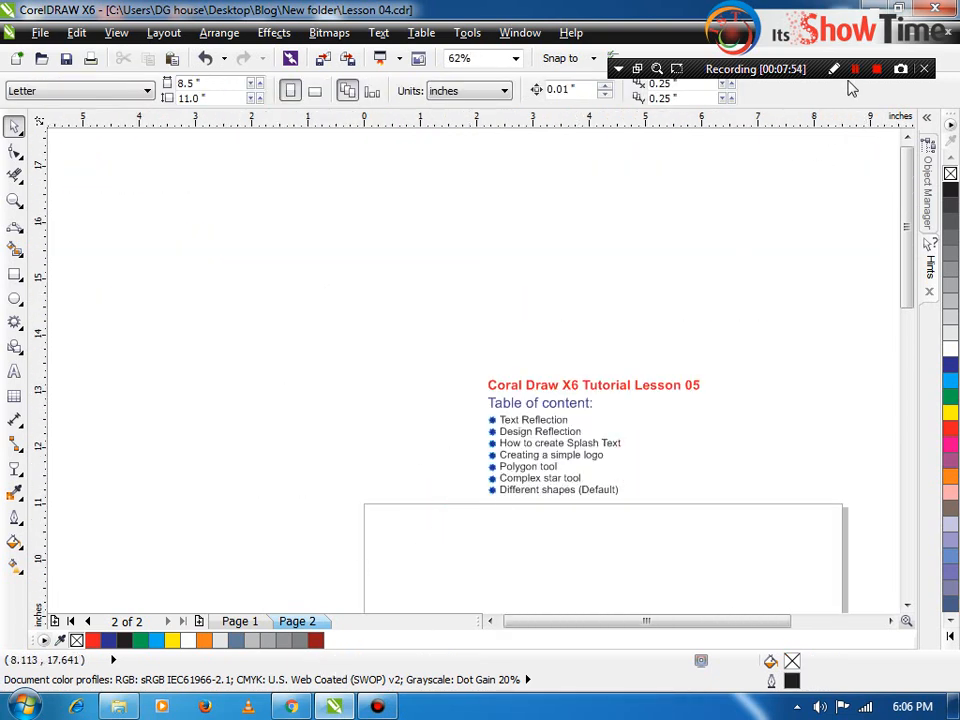
{"action": "left_click", "coordinate": [428, 324]}
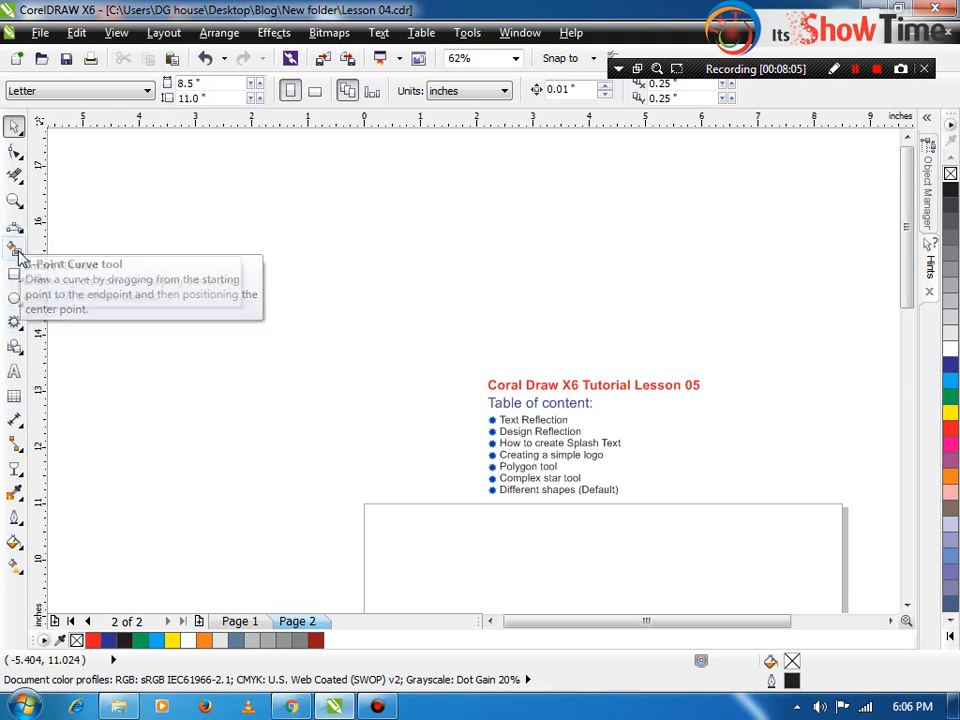
- Activate the Artistic Media tool in Brush mode and view the available Symbol strokes
{"action": "key", "text": "i"}
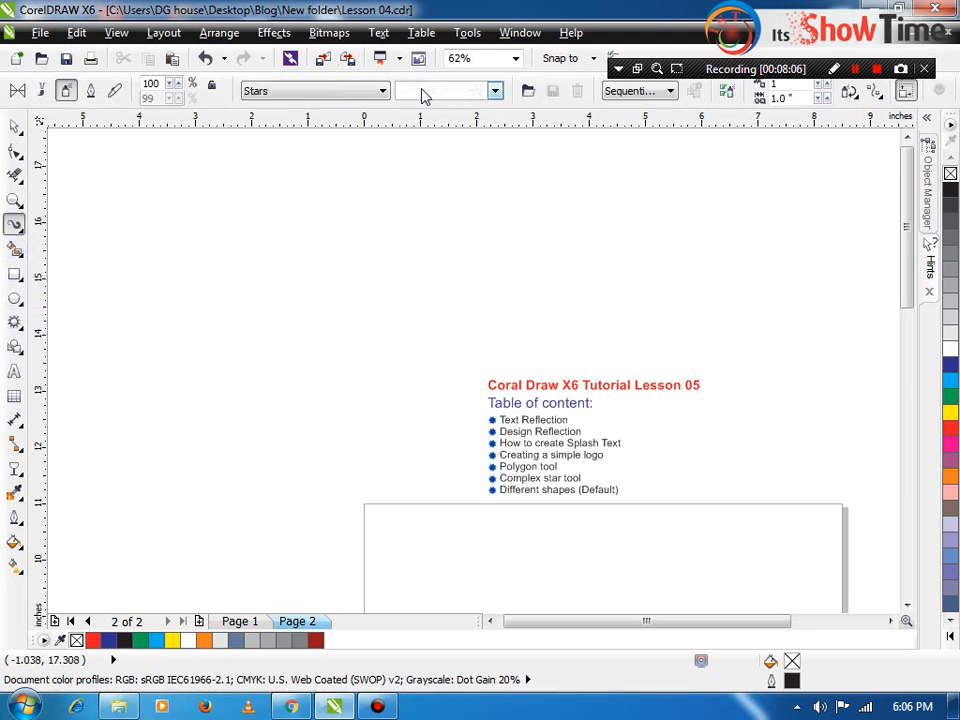
{"action": "left_click", "coordinate": [295, 90]}
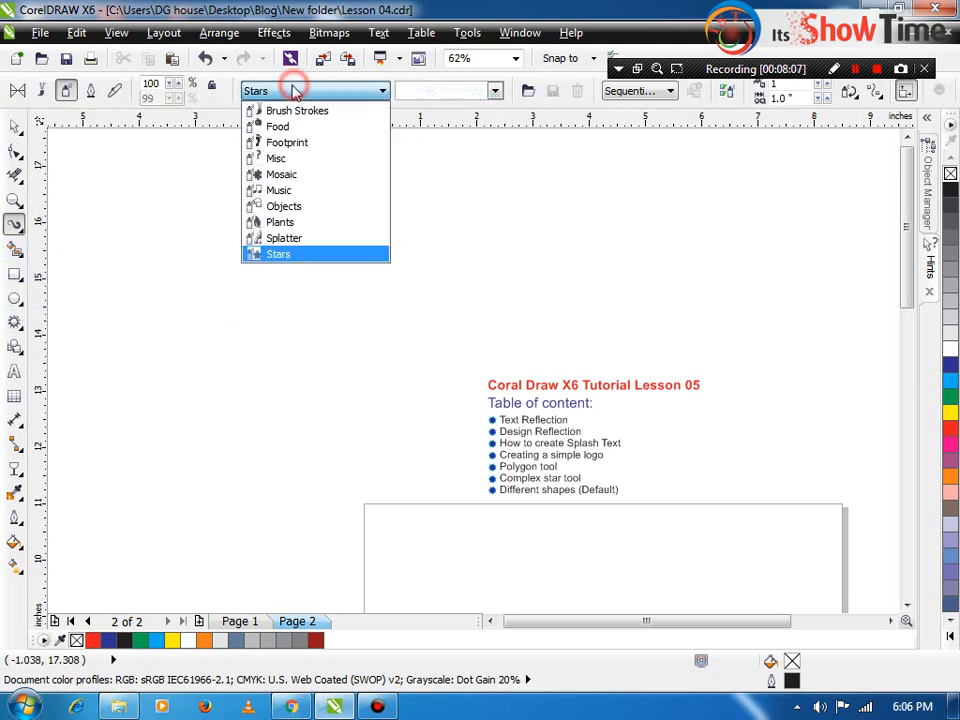
{"action": "left_click", "coordinate": [42, 90]}
{"action": "left_click", "coordinate": [42, 90]}
{"action": "left_click", "coordinate": [508, 90]}
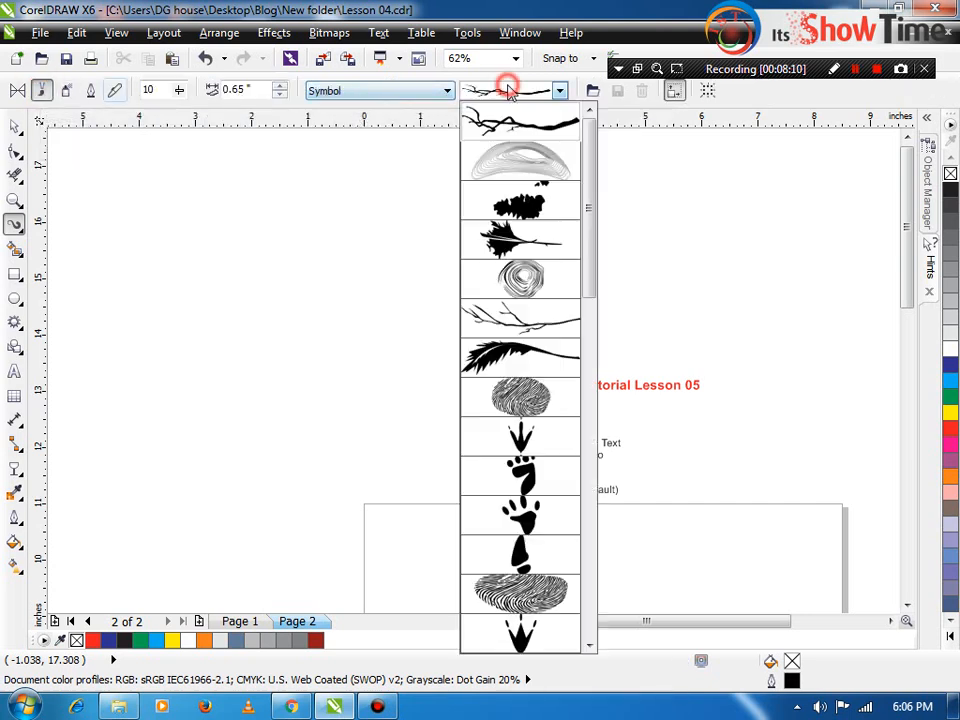
- Set the brush category to Artistic and choose the tapering round-dot stroke
{"action": "left_click", "coordinate": [386, 90]}
{"action": "left_click", "coordinate": [386, 90]}
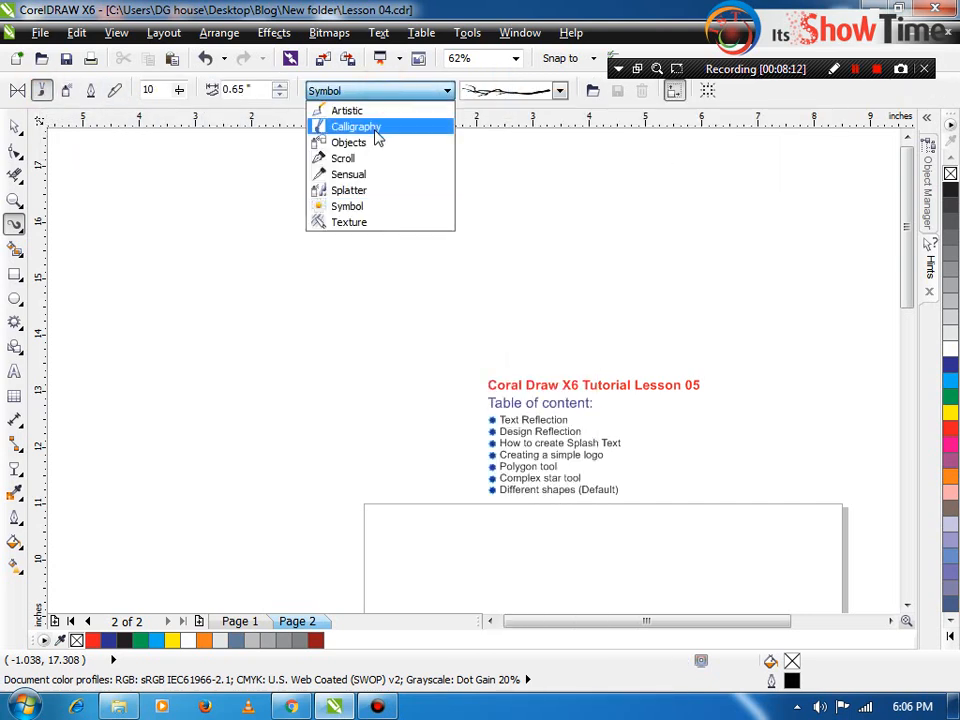
{"action": "left_click", "coordinate": [375, 128]}
{"action": "left_click", "coordinate": [388, 92]}
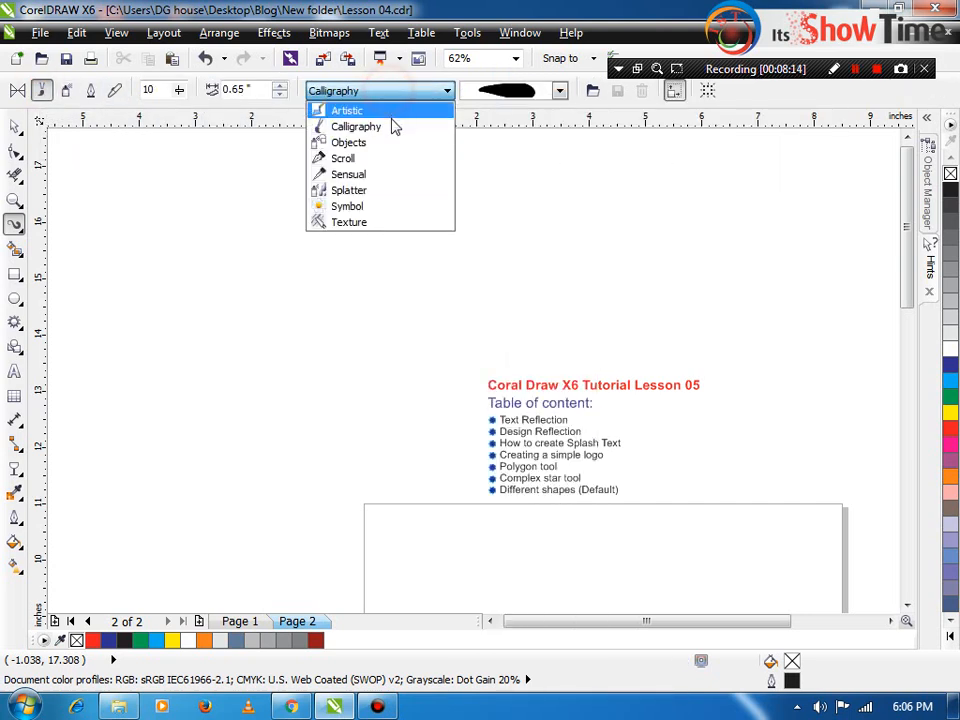
{"action": "left_click", "coordinate": [378, 110]}
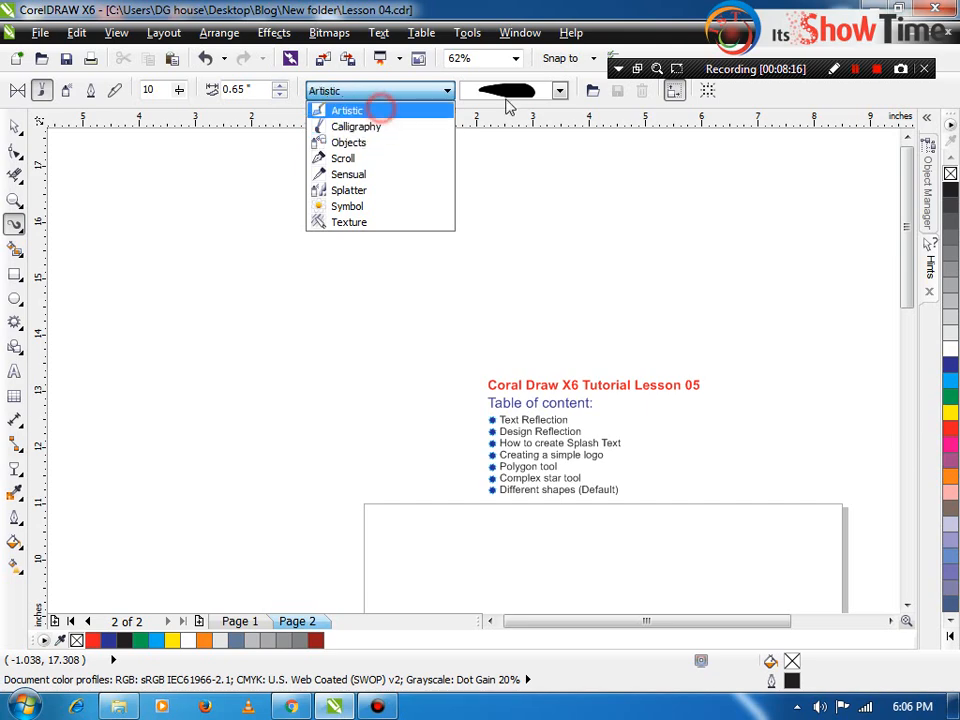
{"action": "left_click", "coordinate": [560, 90]}
{"action": "left_click_drag", "start_coordinate": [591, 180], "coordinate": [590, 296]}
{"action": "left_click", "coordinate": [542, 317]}
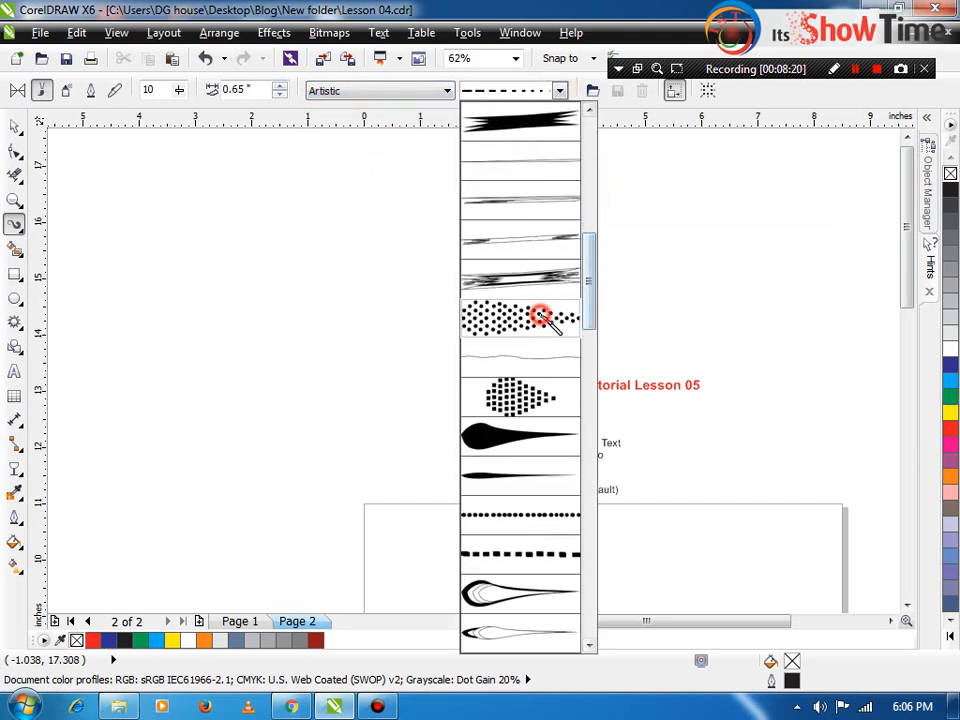
- Paint one long and three short dotted brush strokes in the empty area beside the page
{"action": "mouse_move", "coordinate": [197, 383]}
{"action": "left_mouse_down"}
{"action": "mouse_move", "coordinate": [199, 395]}
{"action": "mouse_move", "coordinate": [300, 392]}
{"action": "left_mouse_up"}
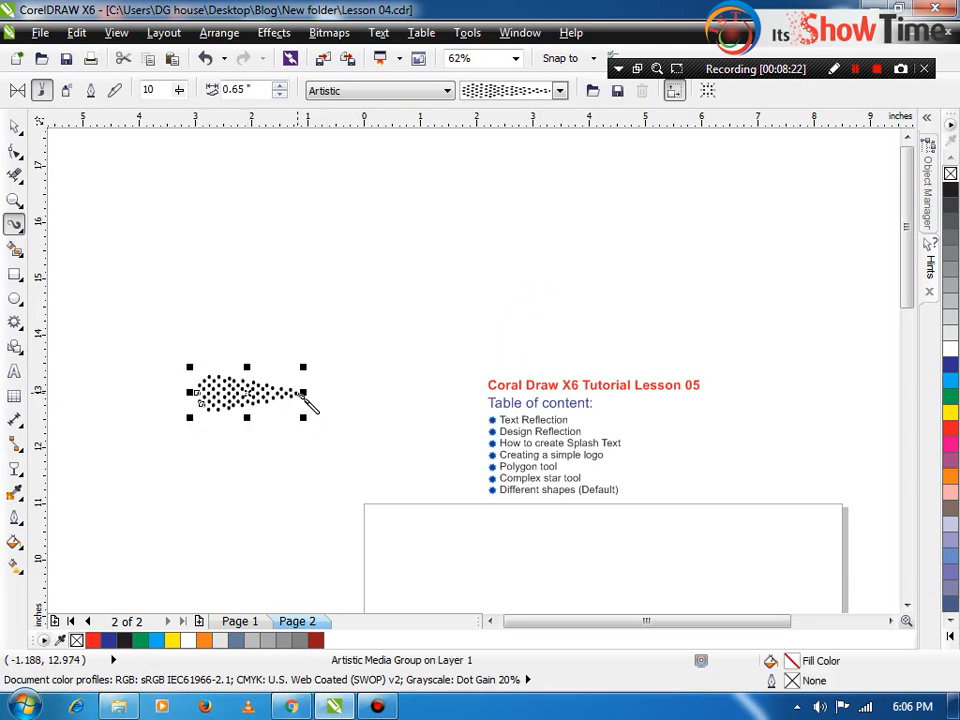
{"action": "left_click_drag", "start_coordinate": [259, 441], "coordinate": [284, 442]}
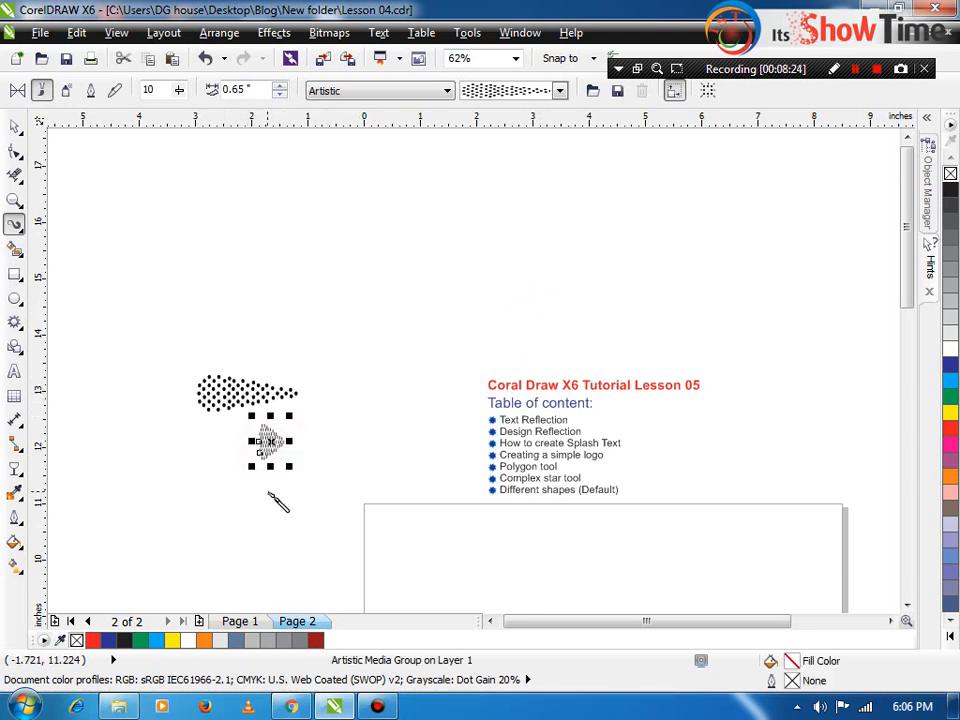
{"action": "left_click_drag", "start_coordinate": [269, 491], "coordinate": [297, 497]}
{"action": "left_click_drag", "start_coordinate": [246, 537], "coordinate": [224, 549]}
- Move the four dotted brush strokes together onto the upper-left part of the page
{"action": "key", "text": "space"}
{"action": "left_click_drag", "start_coordinate": [124, 334], "coordinate": [356, 582]}
{"action": "scroll", "coordinate": [470, 613], "scroll_direction": "down", "scroll_amount": 1}
{"action": "mouse_move", "coordinate": [470, 613]}
{"action": "left_mouse_down"}
{"action": "mouse_move", "coordinate": [433, 584]}
{"action": "mouse_move", "coordinate": [457, 599]}
{"action": "left_mouse_up"}
{"action": "scroll", "coordinate": [458, 598], "scroll_direction": "down", "scroll_amount": 1}
{"action": "key", "text": "z"}
{"action": "left_click_drag", "start_coordinate": [332, 461], "coordinate": [551, 579]}
{"action": "key", "text": "space"}
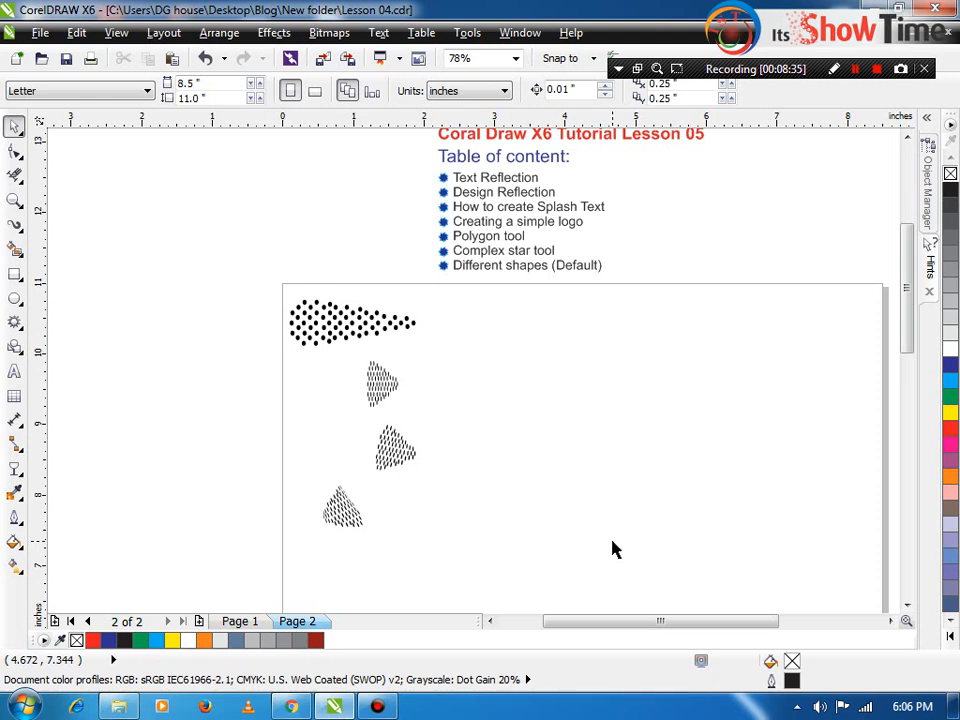
- Add a bold Arial letter "A" beside the dotted strokes and enlarge it to about 3.3 in wide and high
{"action": "left_click", "coordinate": [14, 371]}
{"action": "left_click", "coordinate": [571, 433]}
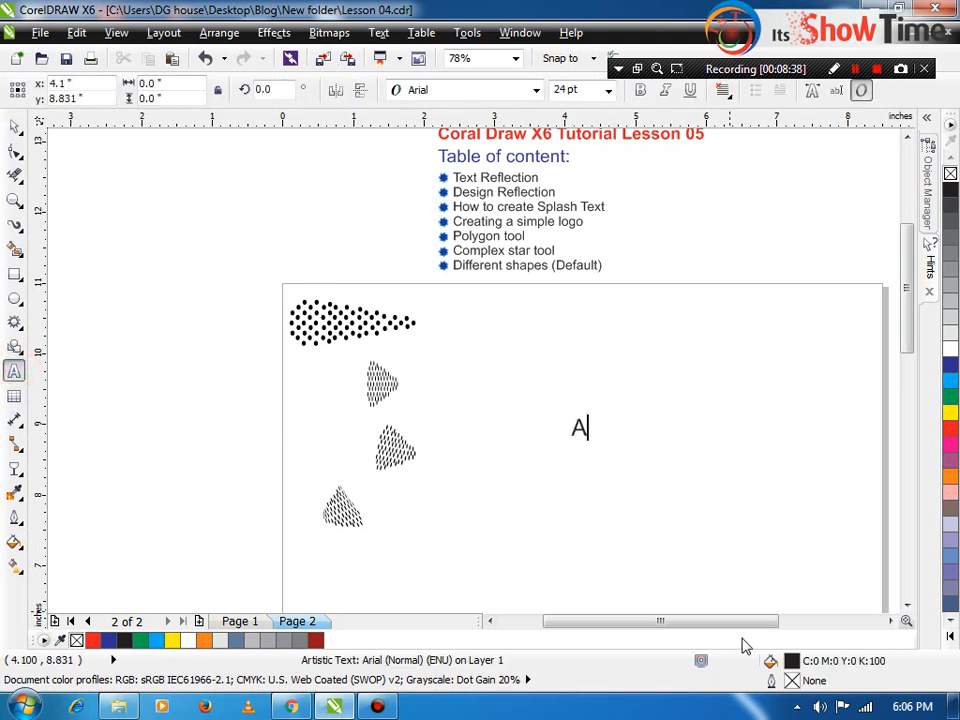
{"action": "type", "text": "A"}
{"action": "key", "text": "ctrl+space"}
{"action": "left_click", "coordinate": [640, 90]}
{"action": "left_click_drag", "start_coordinate": [597, 442], "coordinate": [703, 549]}
{"action": "left_click", "coordinate": [795, 379]}
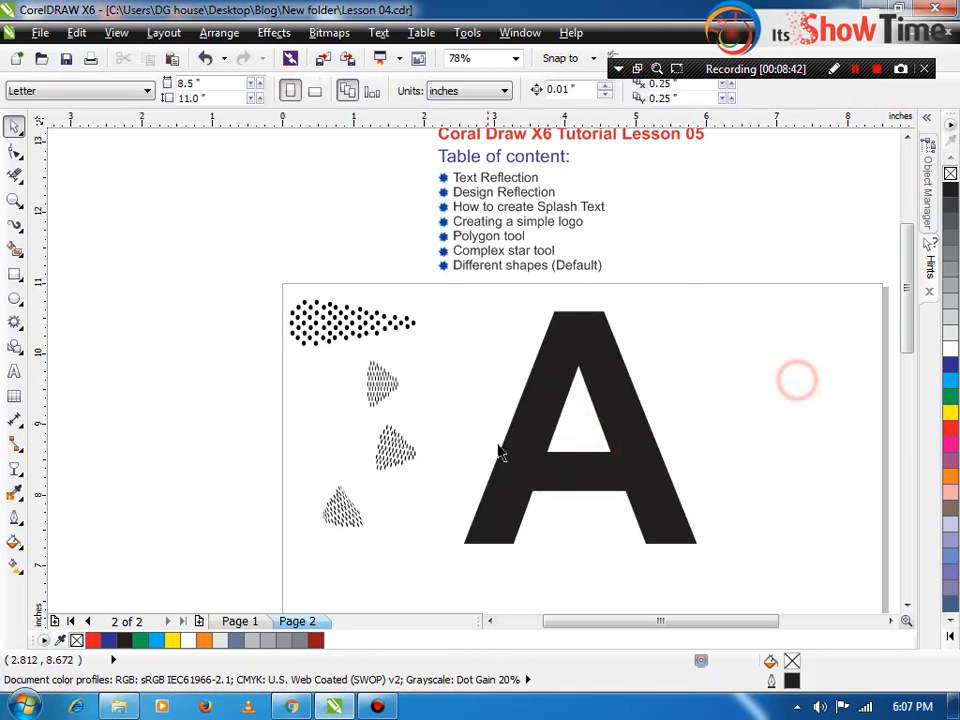
- Remove the letter A's fill and give it a black hairline outline
{"action": "left_click", "coordinate": [611, 435]}
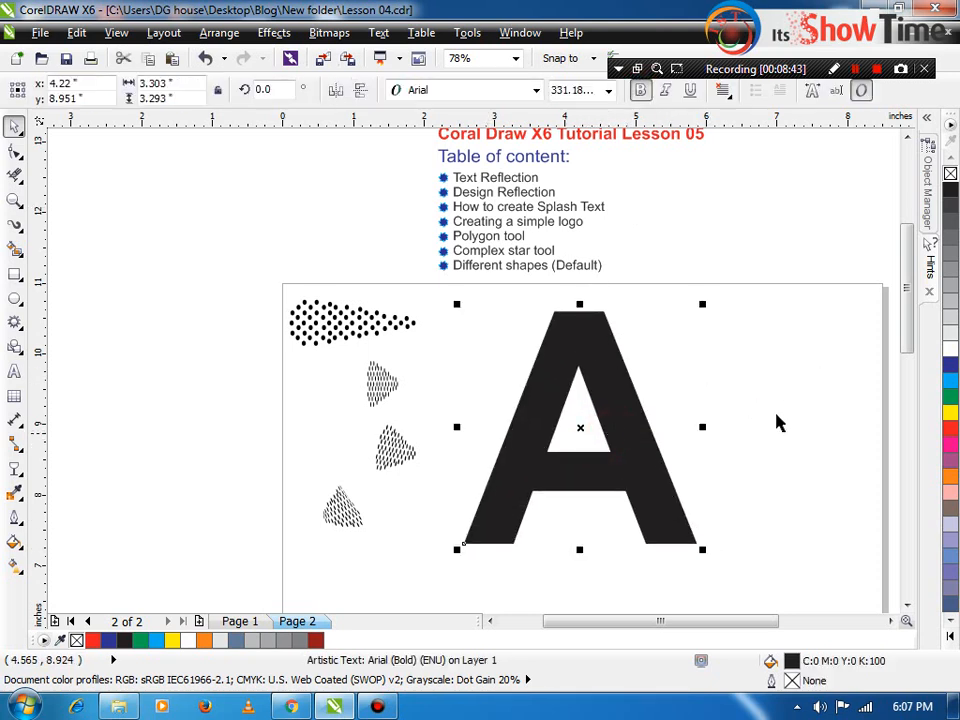
{"action": "left_click", "coordinate": [948, 176]}
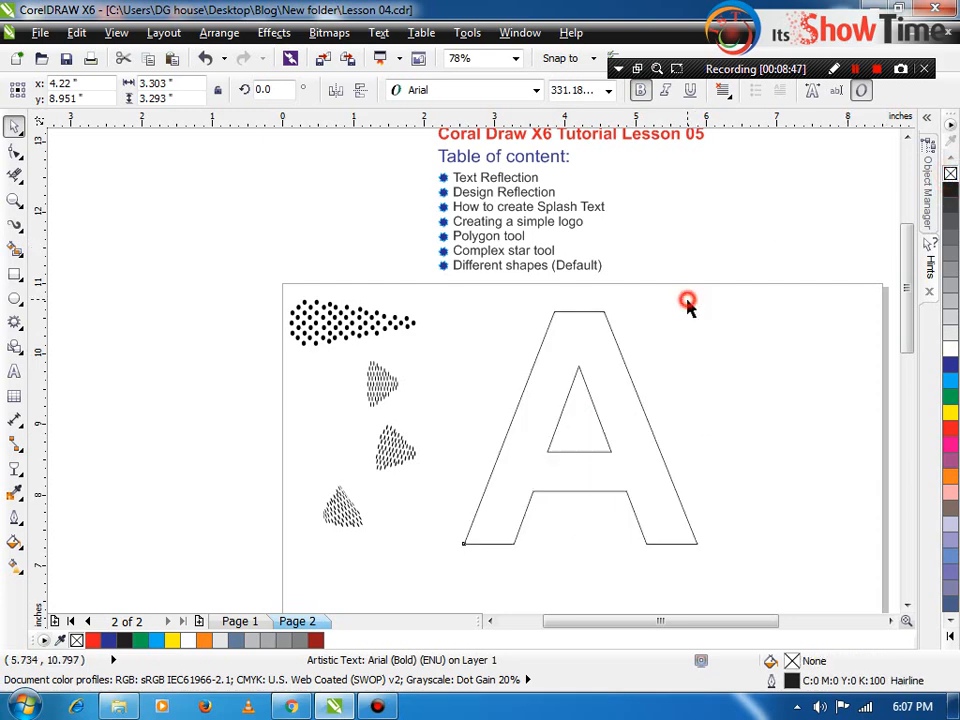
{"action": "right_click", "coordinate": [548, 349]}
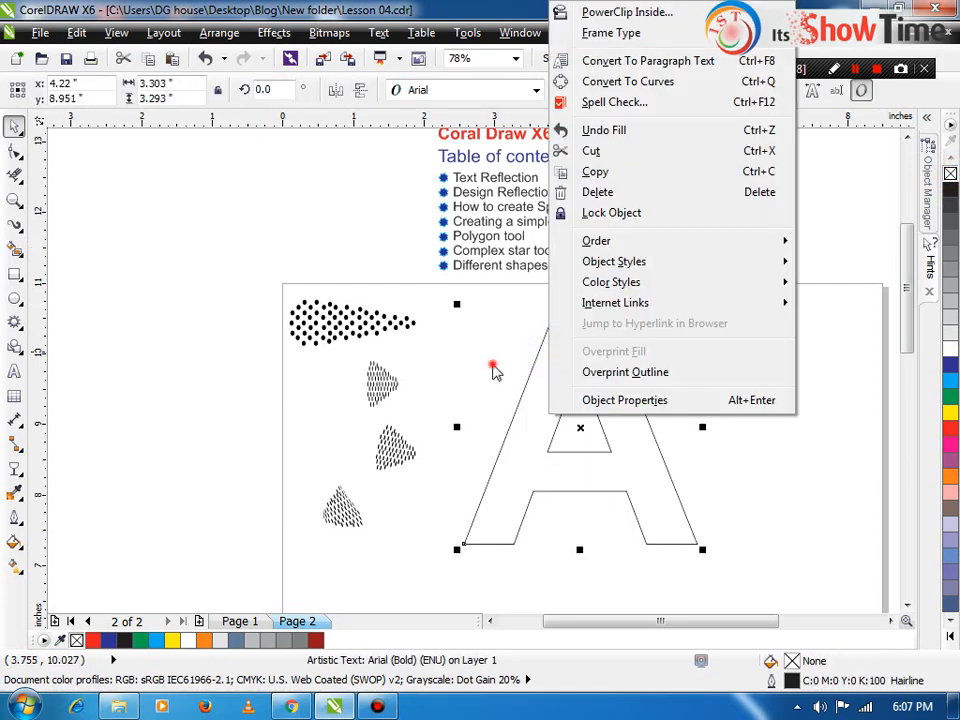
{"action": "left_click", "coordinate": [579, 392]}
{"action": "right_click", "coordinate": [580, 358]}
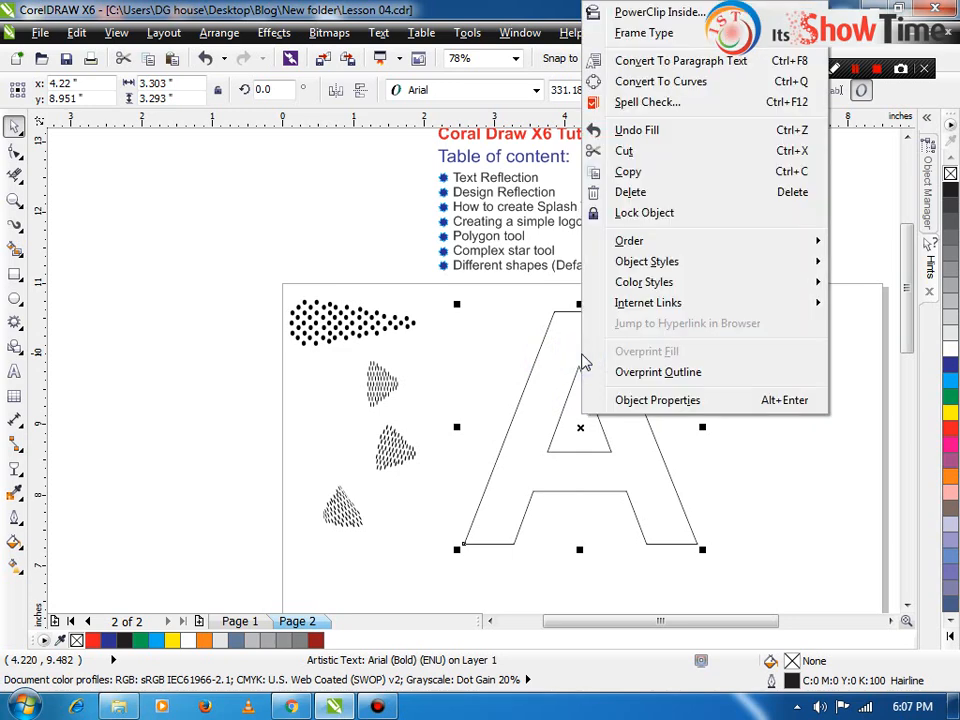
{"action": "left_click", "coordinate": [644, 213]}
{"action": "left_click", "coordinate": [541, 331]}
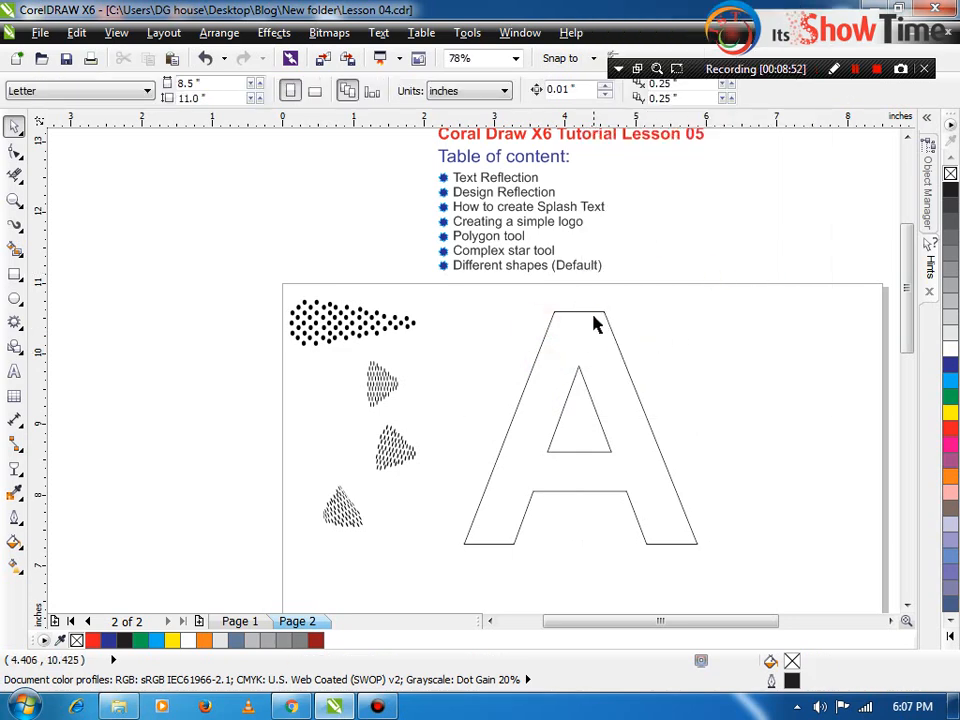
{"action": "left_click", "coordinate": [570, 395]}
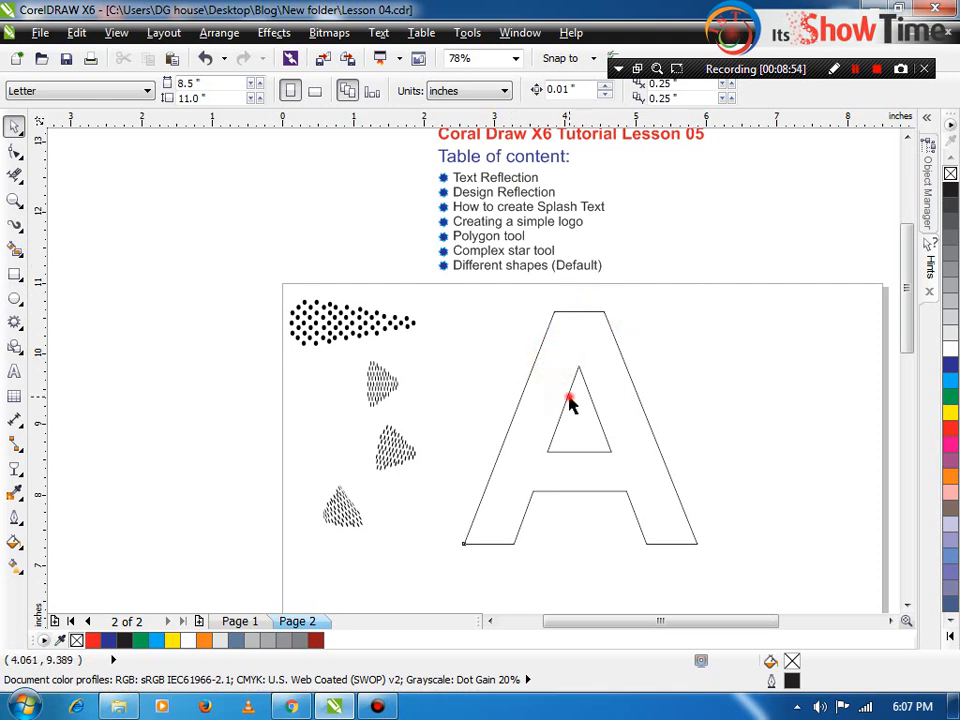
{"action": "left_click", "coordinate": [441, 373]}
{"action": "left_click", "coordinate": [567, 413]}
{"action": "left_click", "coordinate": [497, 351]}
{"action": "left_click", "coordinate": [542, 360]}
{"action": "left_click", "coordinate": [533, 360]}
- Shift the long dotted stroke towards the letter A, then delete all four dotted brush strokes
{"action": "left_click", "coordinate": [377, 321]}
{"action": "left_click_drag", "start_coordinate": [320, 322], "coordinate": [435, 320]}
{"action": "left_click_drag", "start_coordinate": [263, 297], "coordinate": [574, 574]}
{"action": "key", "text": "Delete"}
- Draw a small flat ellipse about 0.36 in wide and 0.12 in high beside the letter A
{"action": "left_click", "coordinate": [14, 297]}
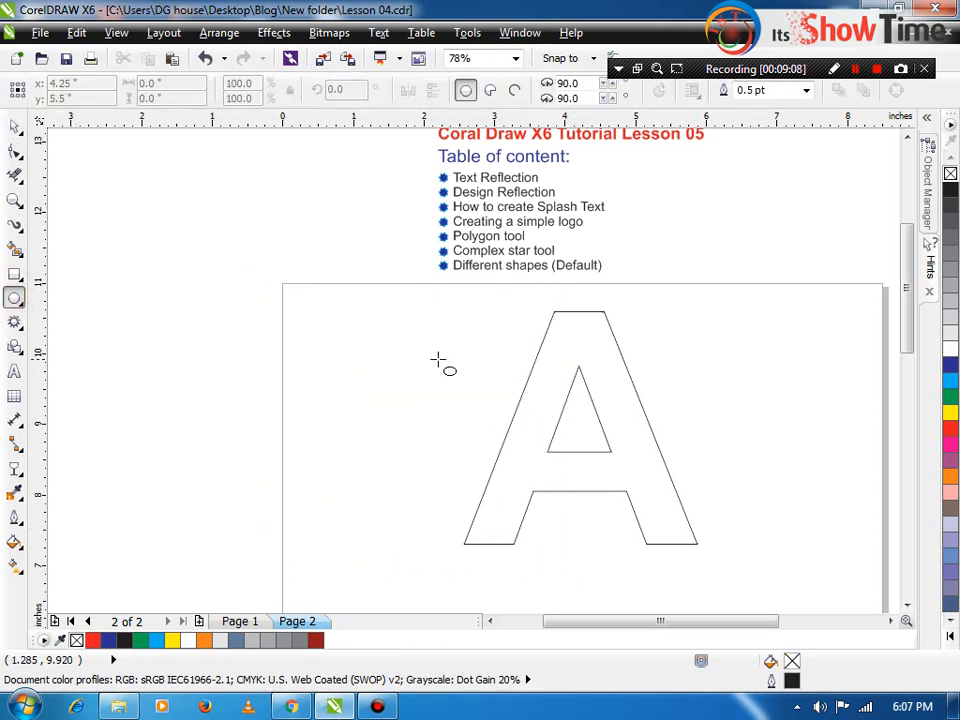
{"action": "left_click", "coordinate": [14, 322]}
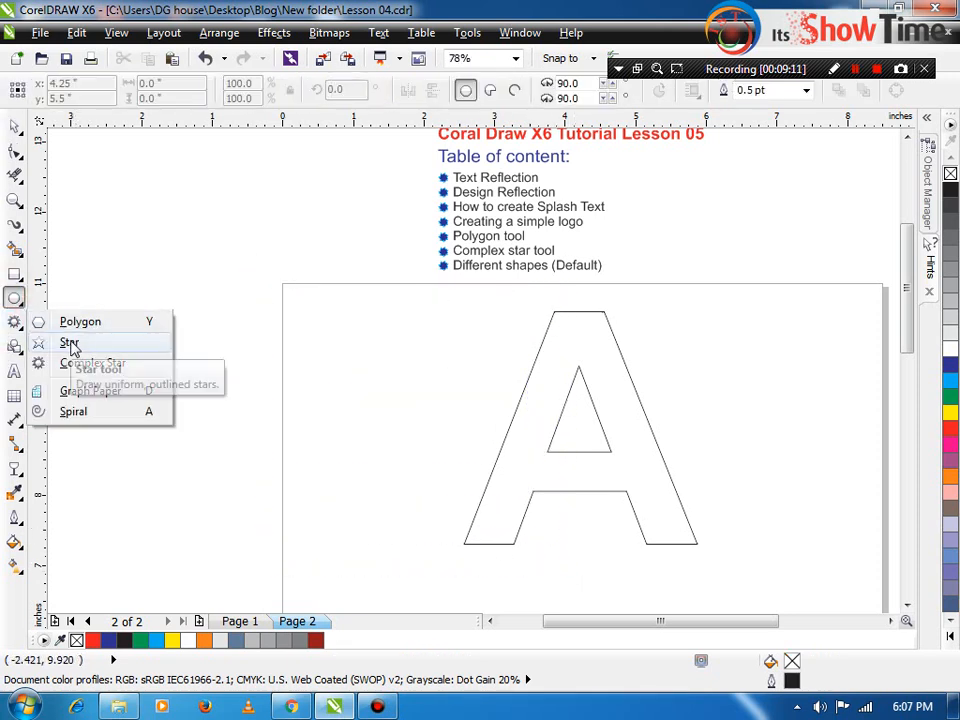
{"action": "left_click", "coordinate": [15, 298]}
{"action": "left_click", "coordinate": [75, 297]}
{"action": "left_click_drag", "start_coordinate": [448, 365], "coordinate": [474, 374]}
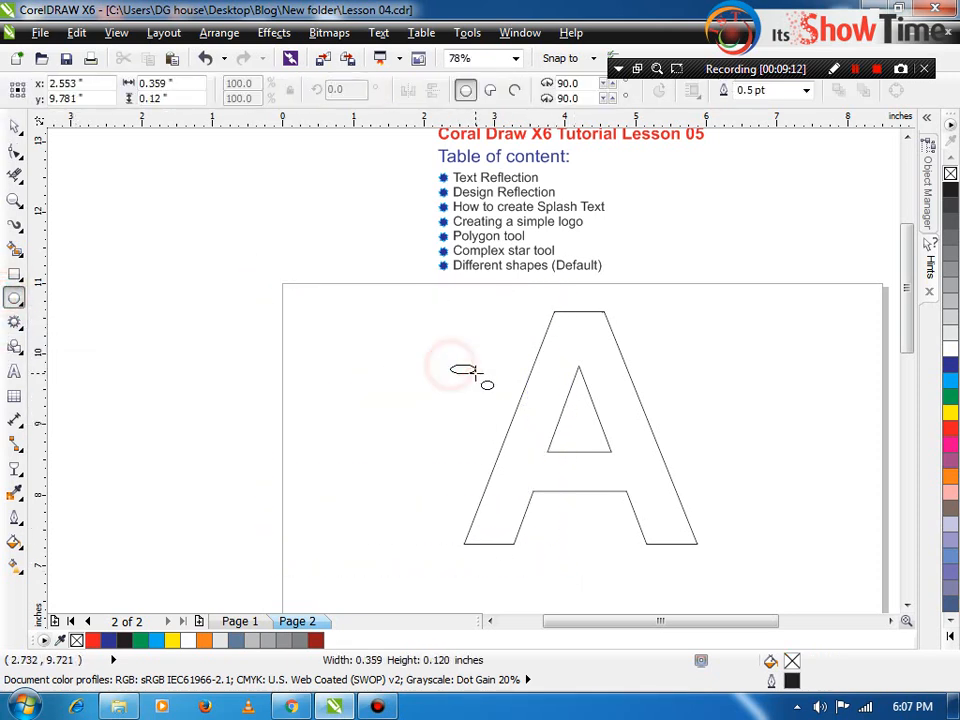
- Place small and enlarged copies of the ellipse across the top and down the left leg of the letter A
{"action": "key", "text": "space"}
{"action": "key", "text": "z"}
{"action": "left_click_drag", "start_coordinate": [407, 300], "coordinate": [664, 444]}
{"action": "key", "text": "space"}
{"action": "left_click_drag", "start_coordinate": [305, 366], "coordinate": [613, 199]}
{"action": "right_click", "coordinate": [611, 201]}
{"action": "left_click_drag", "start_coordinate": [612, 200], "coordinate": [444, 589]}
{"action": "right_click", "coordinate": [514, 343]}
{"action": "right_click", "coordinate": [538, 510]}
{"action": "right_click", "coordinate": [444, 589]}
{"action": "left_click_drag", "start_coordinate": [583, 221], "coordinate": [557, 233]}
{"action": "right_click", "coordinate": [564, 251]}
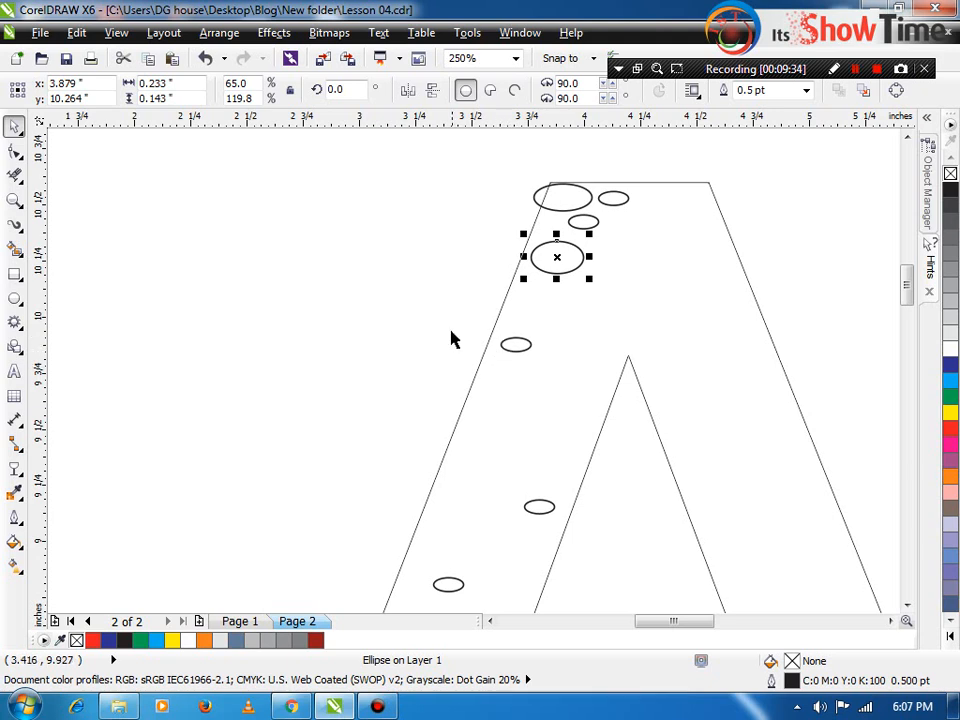
- Move the outlined letter A down the page to about y 6.575 in
{"action": "left_click", "coordinate": [855, 69]}
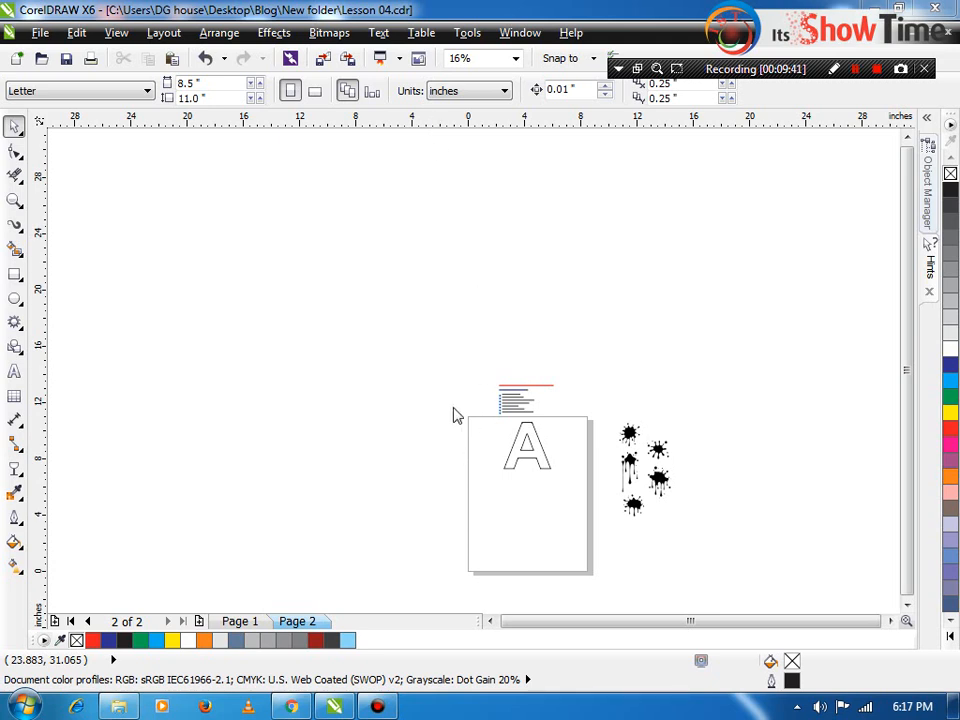
{"action": "left_click", "coordinate": [456, 401]}
{"action": "key", "text": "F2"}
{"action": "left_click_drag", "start_coordinate": [474, 401], "coordinate": [691, 502]}
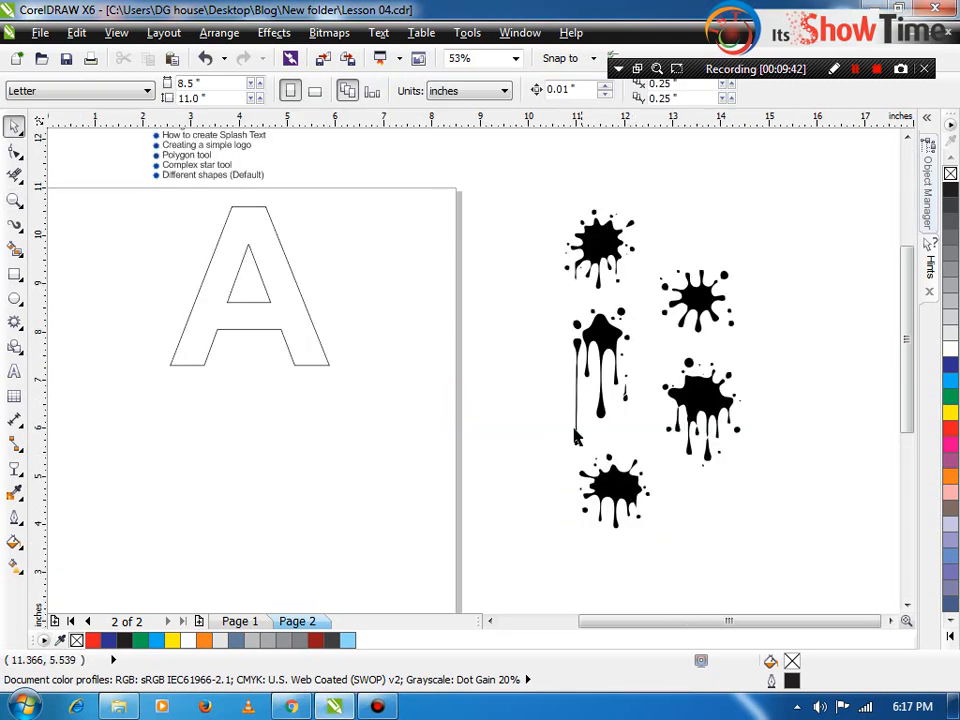
{"action": "left_click_drag", "start_coordinate": [262, 215], "coordinate": [253, 343]}
{"action": "key", "text": "F2"}
{"action": "left_click_drag", "start_coordinate": [94, 283], "coordinate": [393, 508]}
{"action": "key", "text": "F3"}
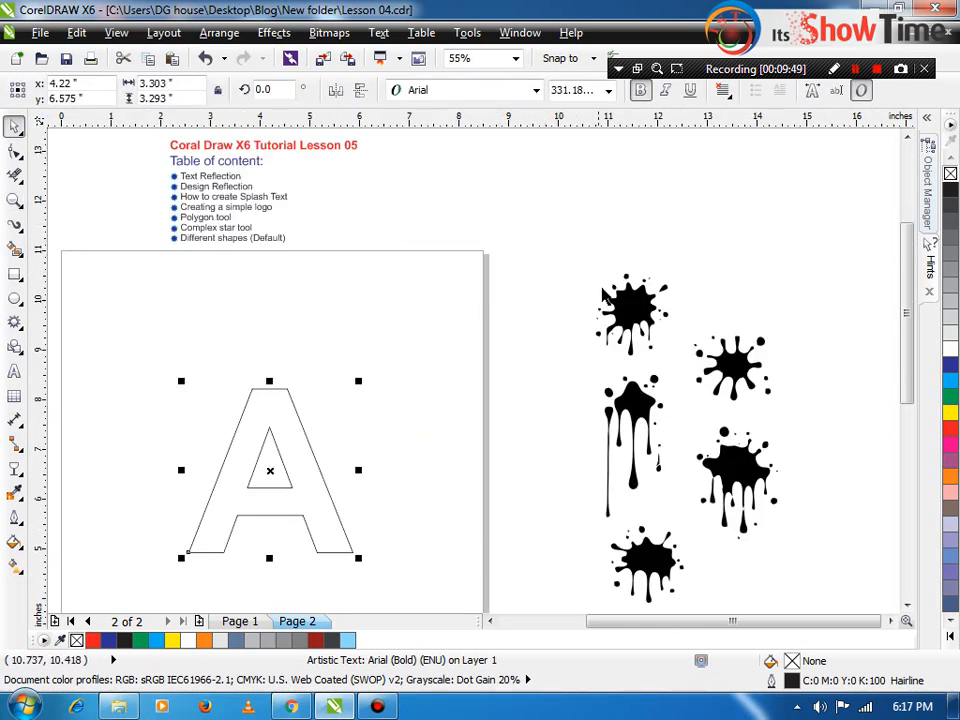
- Scale the group of five black splatters to 55.6%, place it close beside the letter A and ungroup it
{"action": "key", "text": "F2"}
{"action": "left_click_drag", "start_coordinate": [584, 268], "coordinate": [769, 428]}
{"action": "left_click", "coordinate": [381, 268]}
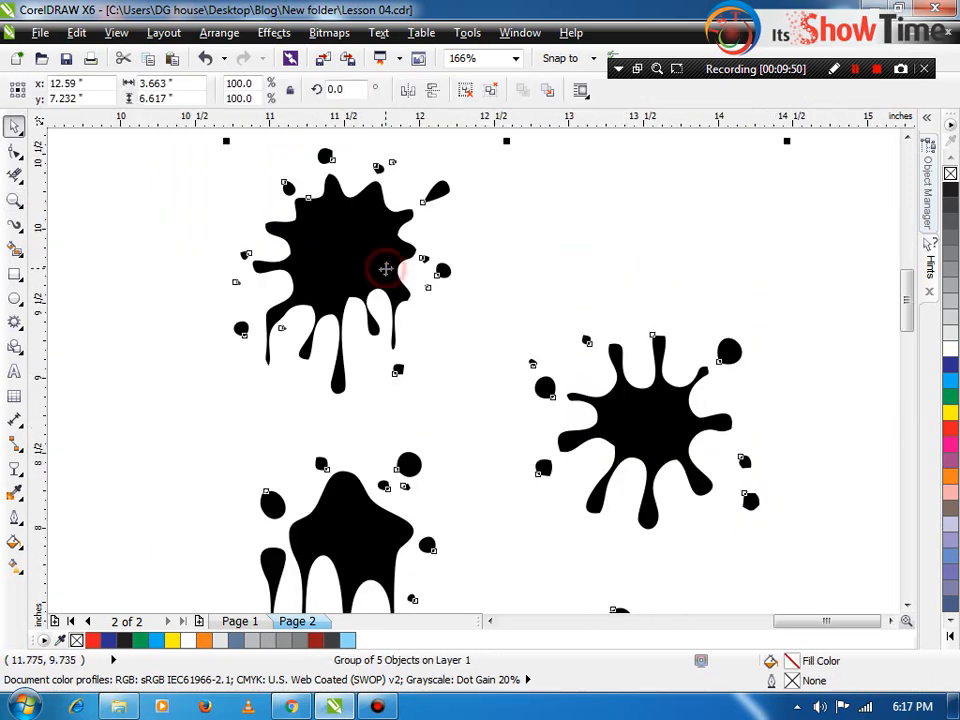
{"action": "key", "text": "F3"}
{"action": "left_click_drag", "start_coordinate": [386, 265], "coordinate": [380, 302]}
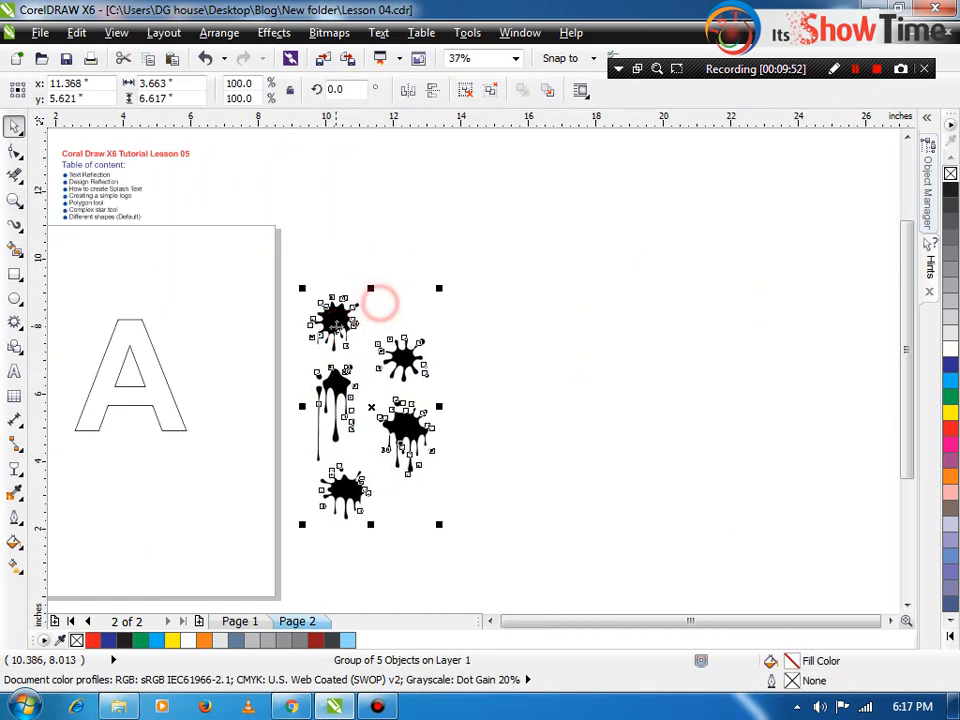
{"action": "left_click_drag", "start_coordinate": [443, 287], "coordinate": [225, 324]}
{"action": "left_click", "coordinate": [304, 360]}
{"action": "key", "text": "z"}
{"action": "left_click_drag", "start_coordinate": [319, 292], "coordinate": [48, 448]}
{"action": "left_click", "coordinate": [583, 340]}
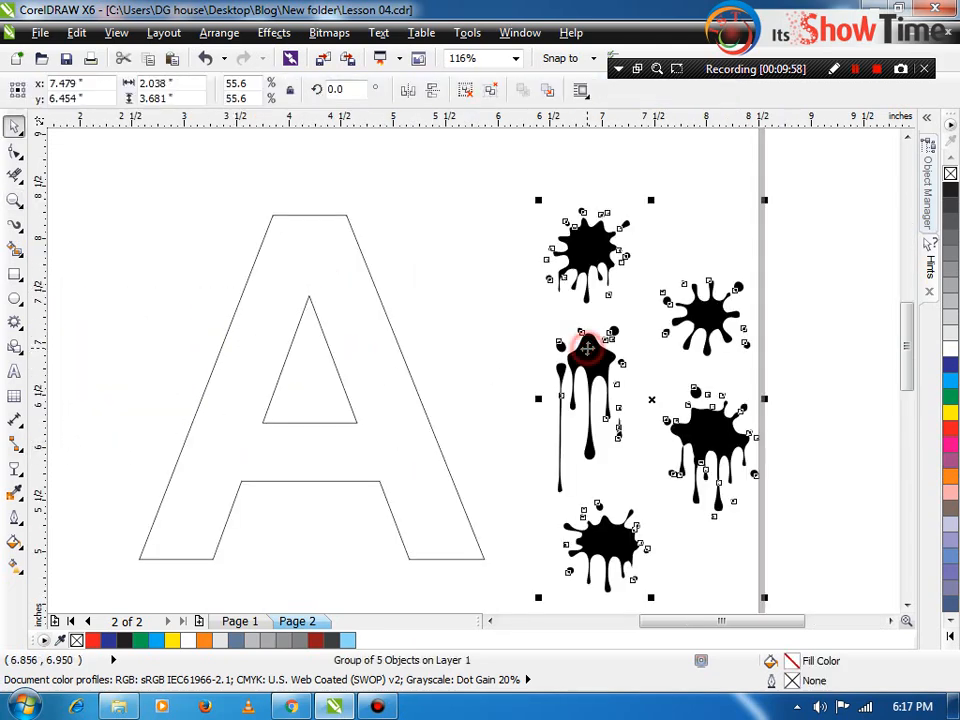
{"action": "left_click", "coordinate": [464, 92]}
{"action": "left_click", "coordinate": [448, 221]}
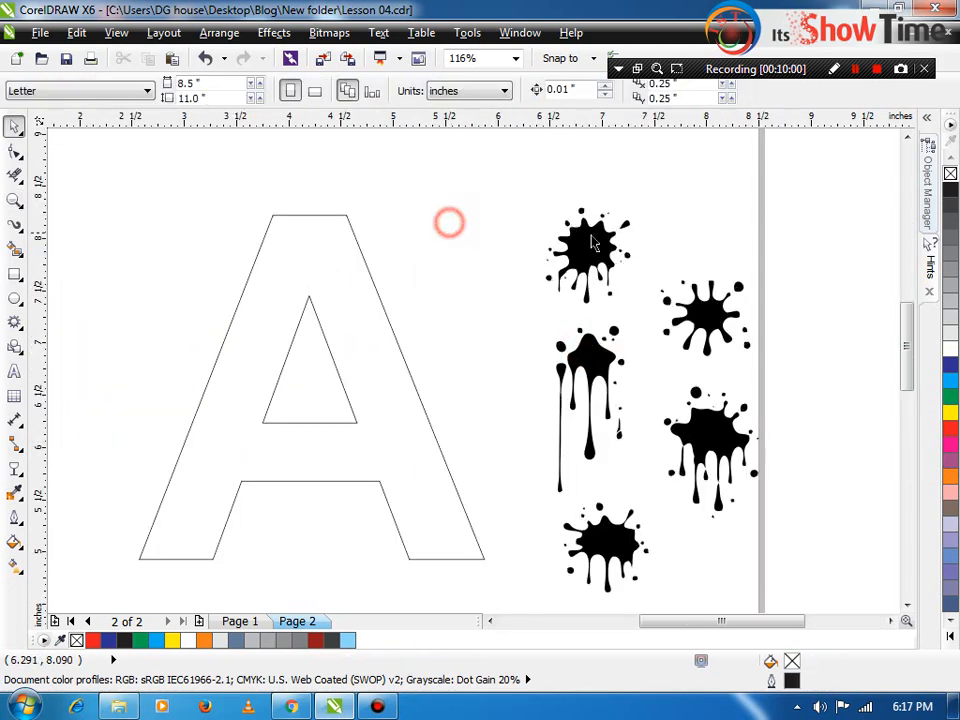
- Examine the nodes and child curve of the uppermost black splatter
{"action": "left_click", "coordinate": [584, 248]}
{"action": "key", "text": "F10"}
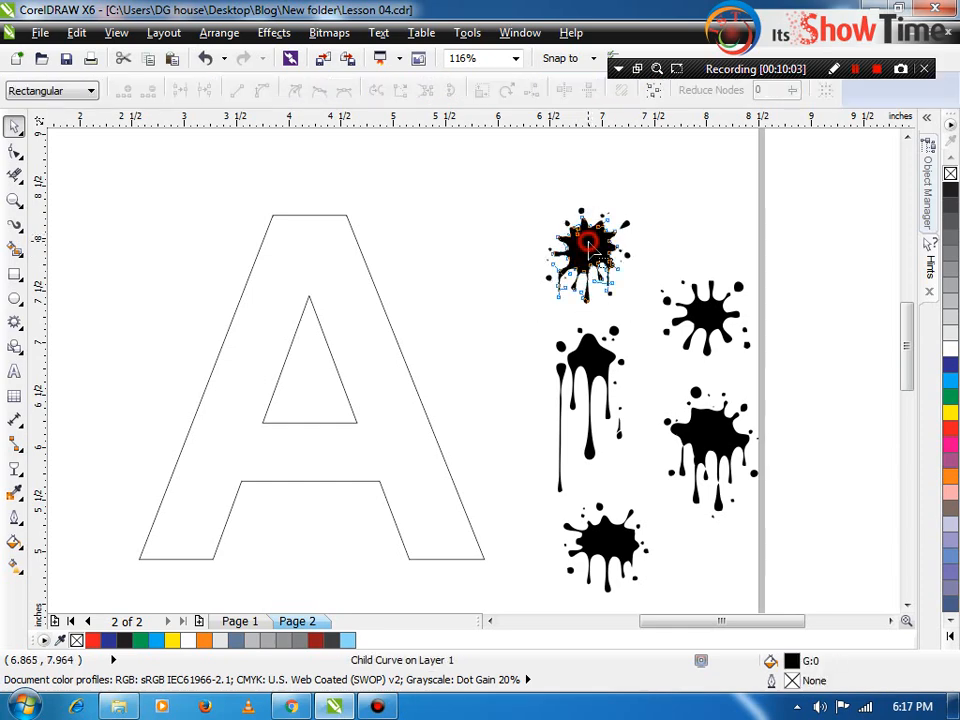
{"action": "key", "text": "space"}
{"action": "left_click", "coordinate": [600, 239], "text": "ctrl"}
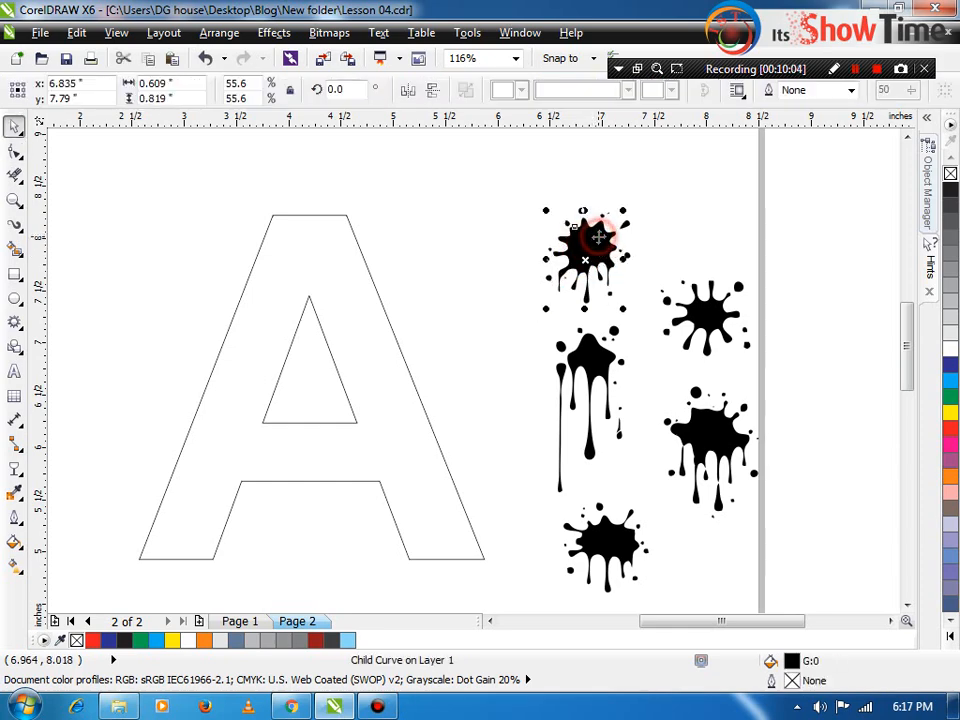
{"action": "key", "text": "space"}
{"action": "left_click", "coordinate": [600, 239]}
{"action": "left_click", "coordinate": [595, 241]}
{"action": "key", "text": "space"}
{"action": "left_click", "coordinate": [599, 236]}
{"action": "left_click", "coordinate": [488, 245]}
- Rotate the long-dripping splatter to 346.2° and place it over the foot of the letter A's left leg
{"action": "left_click_drag", "start_coordinate": [583, 343], "coordinate": [226, 360]}
{"action": "left_click", "coordinate": [180, 321]}
{"action": "left_click_drag", "start_coordinate": [224, 365], "coordinate": [190, 485]}
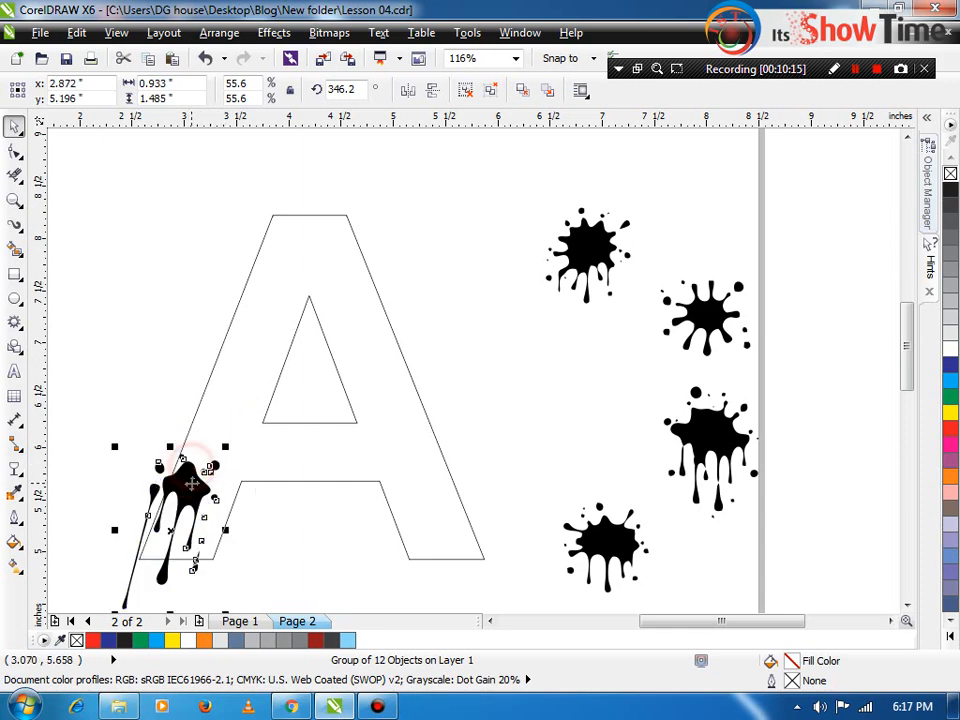
{"action": "left_click", "coordinate": [179, 361]}
{"action": "left_click", "coordinate": [171, 467]}
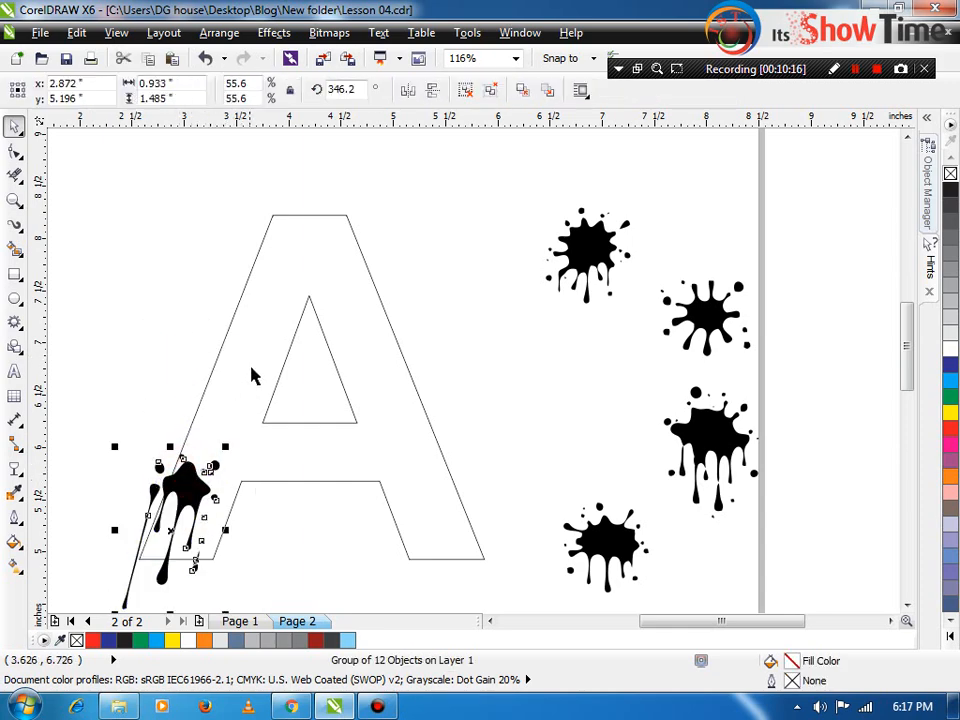
- Simplify the letter A with the long-dripping splatter that overlaps its left foot
{"action": "left_click", "coordinate": [293, 326], "text": "shift"}
{"action": "left_click_drag", "start_coordinate": [293, 328], "coordinate": [324, 300]}
{"action": "key", "text": "ctrl+z"}
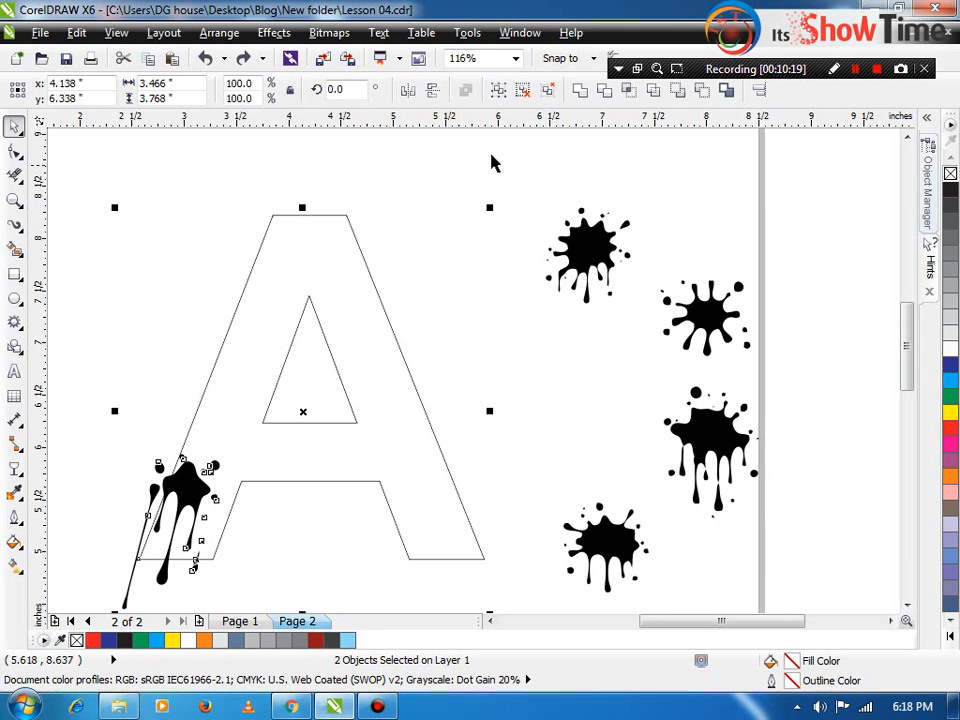
{"action": "left_click", "coordinate": [652, 90]}
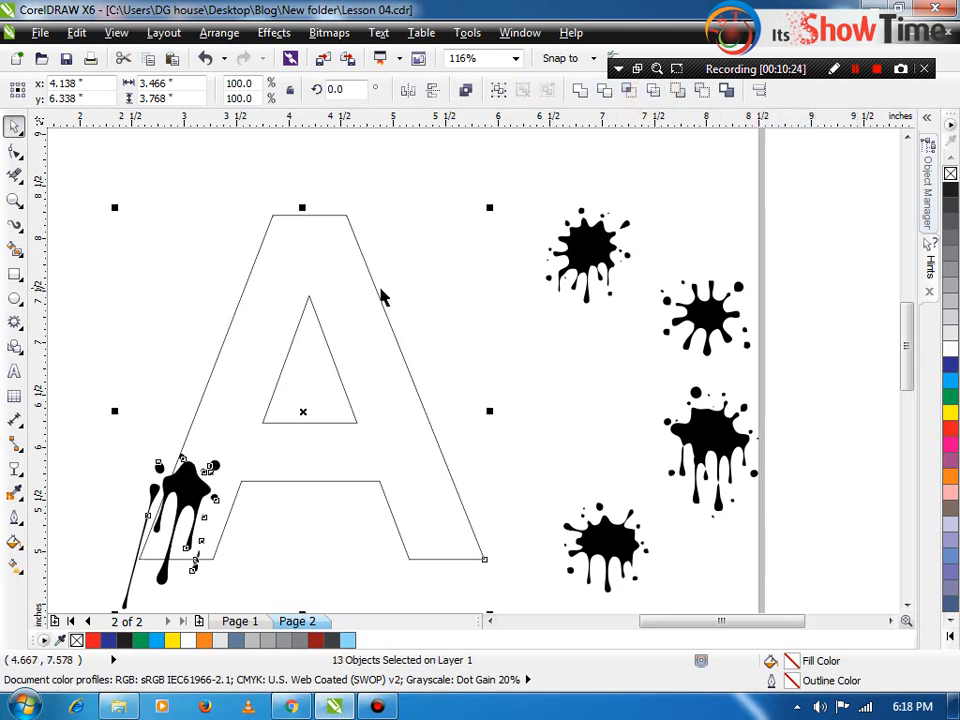
{"action": "left_click", "coordinate": [437, 276]}
- Move all pieces of the long-dripping splatter off the letter A, to its left at about x 1.975 in, y 5.708 in
{"action": "left_click", "coordinate": [183, 490]}
{"action": "left_click_drag", "start_coordinate": [195, 486], "coordinate": [122, 474]}
{"action": "key", "text": "ctrl+z"}
{"action": "left_click_drag", "start_coordinate": [227, 434], "coordinate": [68, 615]}
{"action": "left_click_drag", "start_coordinate": [181, 415], "coordinate": [88, 357]}
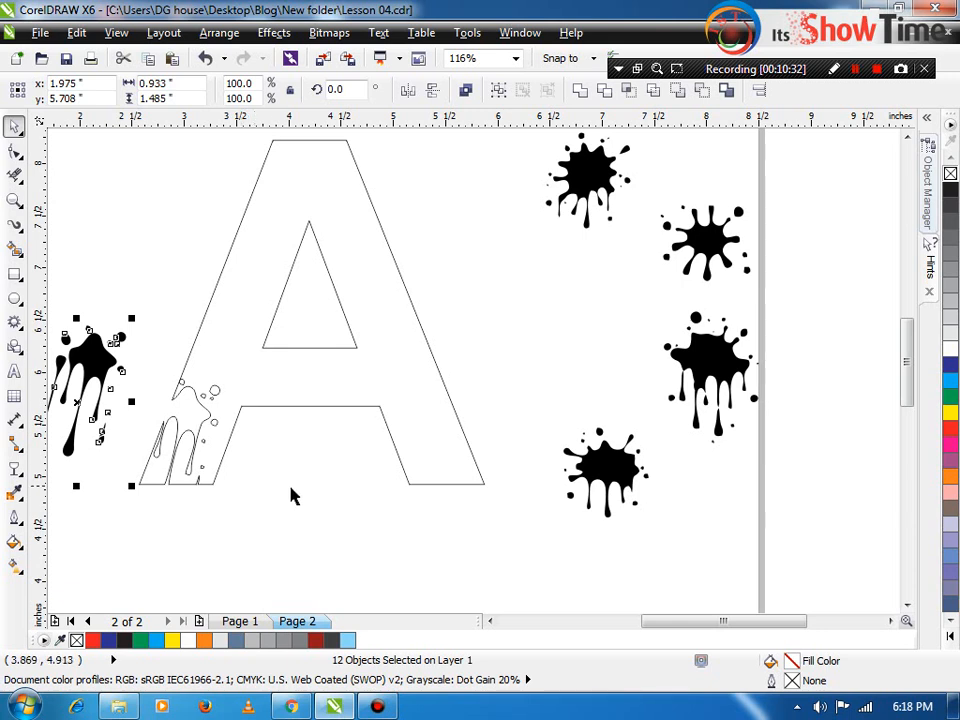
- Place the lowest remaining splatter over the middle of the letter A's left leg and simplify the letter with it
{"action": "mouse_move", "coordinate": [606, 458]}
{"action": "left_mouse_down"}
{"action": "mouse_move", "coordinate": [367, 311]}
{"action": "mouse_move", "coordinate": [199, 264]}
{"action": "mouse_move", "coordinate": [240, 277]}
{"action": "left_mouse_up"}
{"action": "left_click", "coordinate": [357, 191], "text": "shift"}
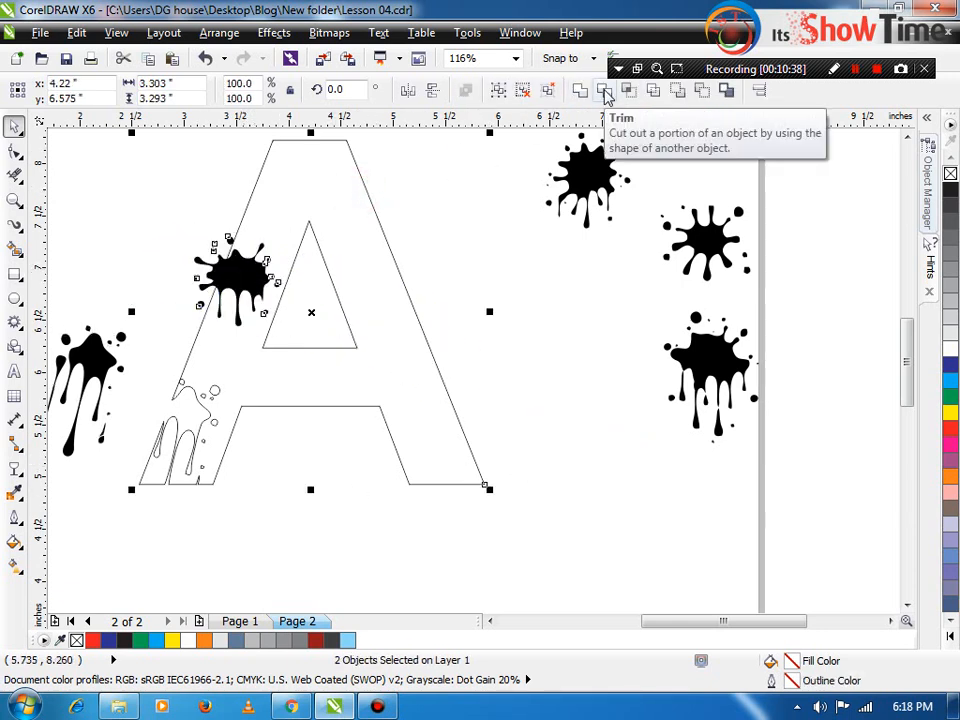
{"action": "left_click", "coordinate": [653, 90]}
{"action": "left_click", "coordinate": [482, 204]}
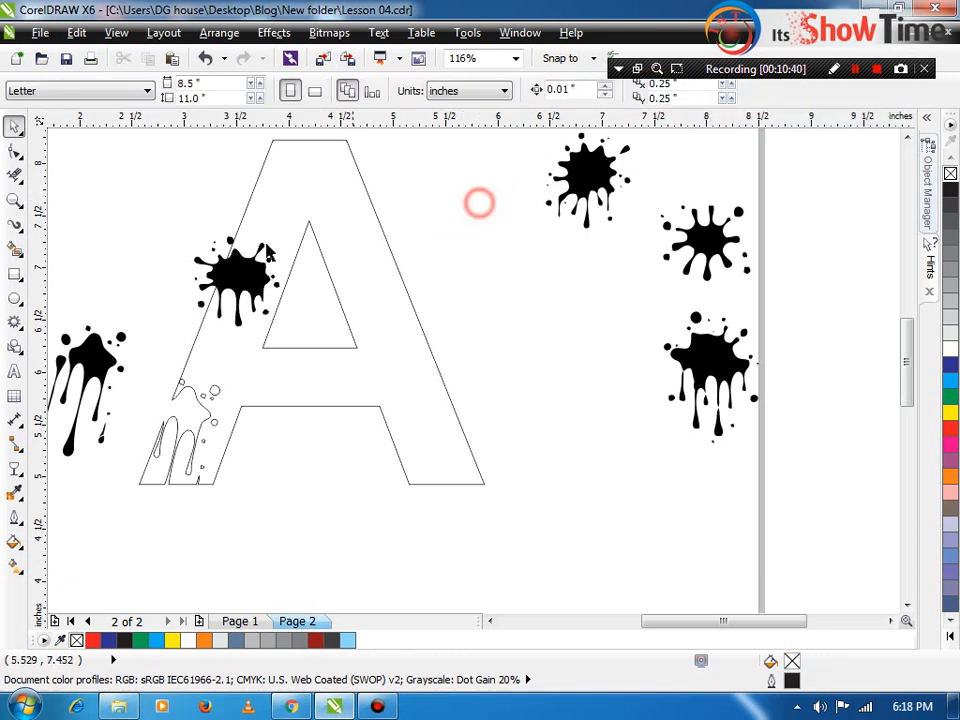
- Move all pieces of the second splatter off the left leg, above the long-dripping splatter
{"action": "left_click_drag", "start_coordinate": [236, 262], "coordinate": [165, 237]}
{"action": "key", "text": "ctrl+z"}
{"action": "left_click_drag", "start_coordinate": [118, 182], "coordinate": [310, 358]}
{"action": "left_click_drag", "start_coordinate": [196, 268], "coordinate": [129, 274]}
{"action": "left_click", "coordinate": [158, 350]}
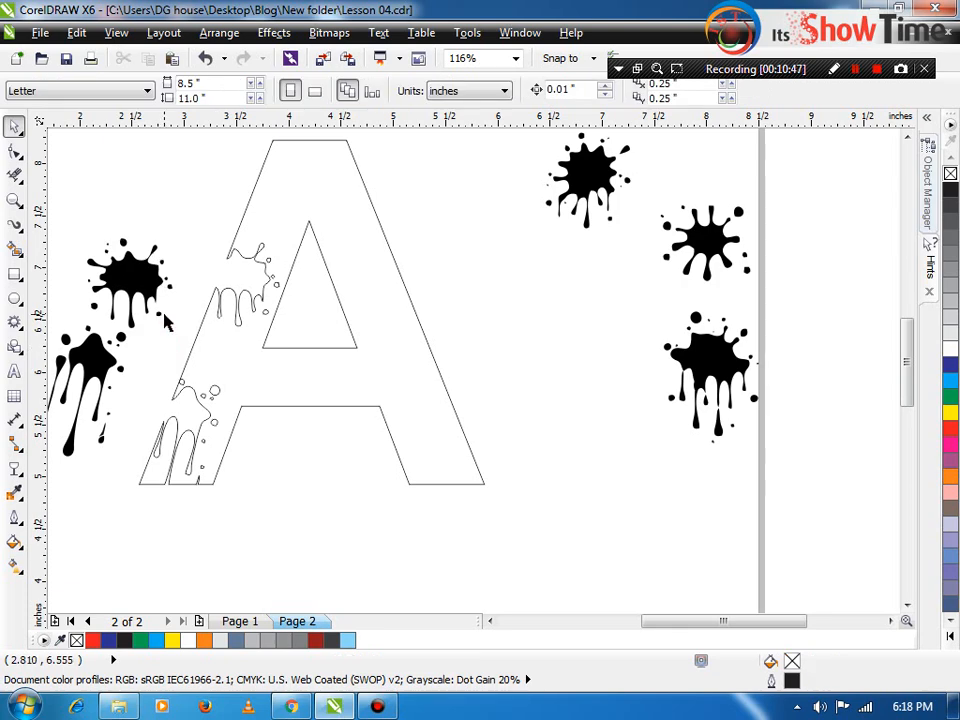
- Fill the cut letter A with cyan blue (C 100)
{"action": "left_click", "coordinate": [307, 349]}
{"action": "left_click", "coordinate": [950, 380]}
{"action": "left_click", "coordinate": [492, 380]}
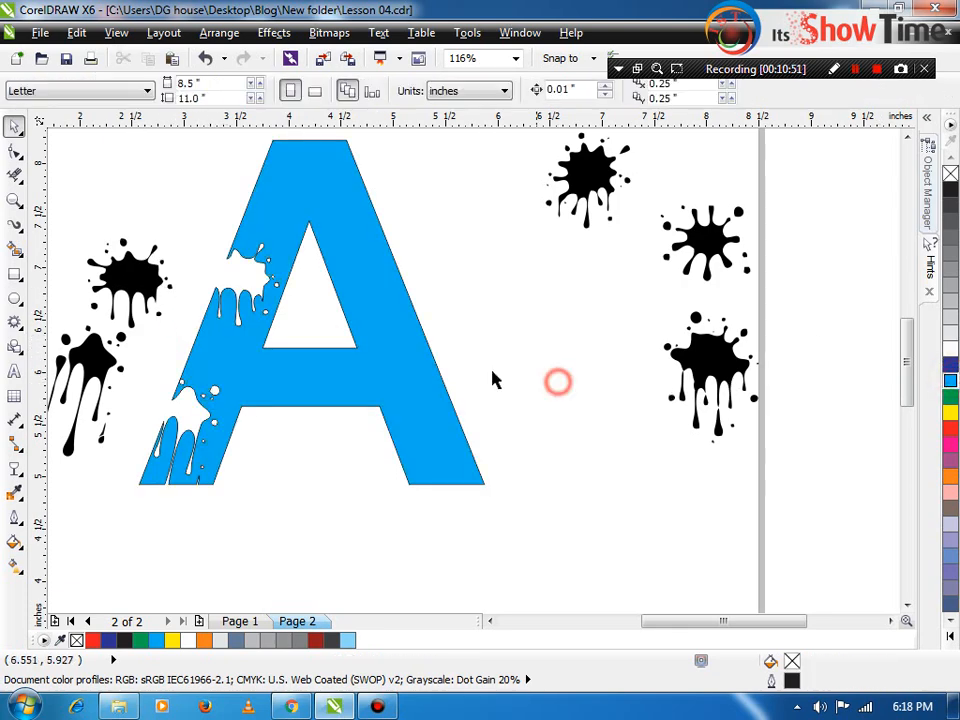
- Draw one large, one medium and two small circles beside the top of the letter A
{"action": "key", "text": "z"}
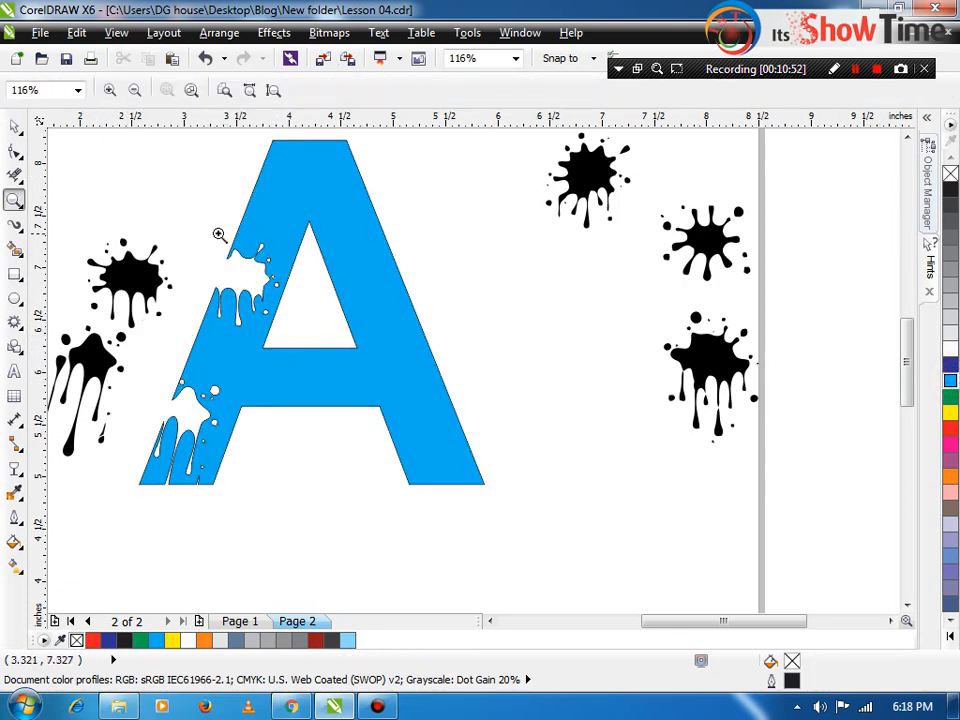
{"action": "key", "text": "F3"}
{"action": "key", "text": "F2"}
{"action": "left_click_drag", "start_coordinate": [169, 145], "coordinate": [342, 286]}
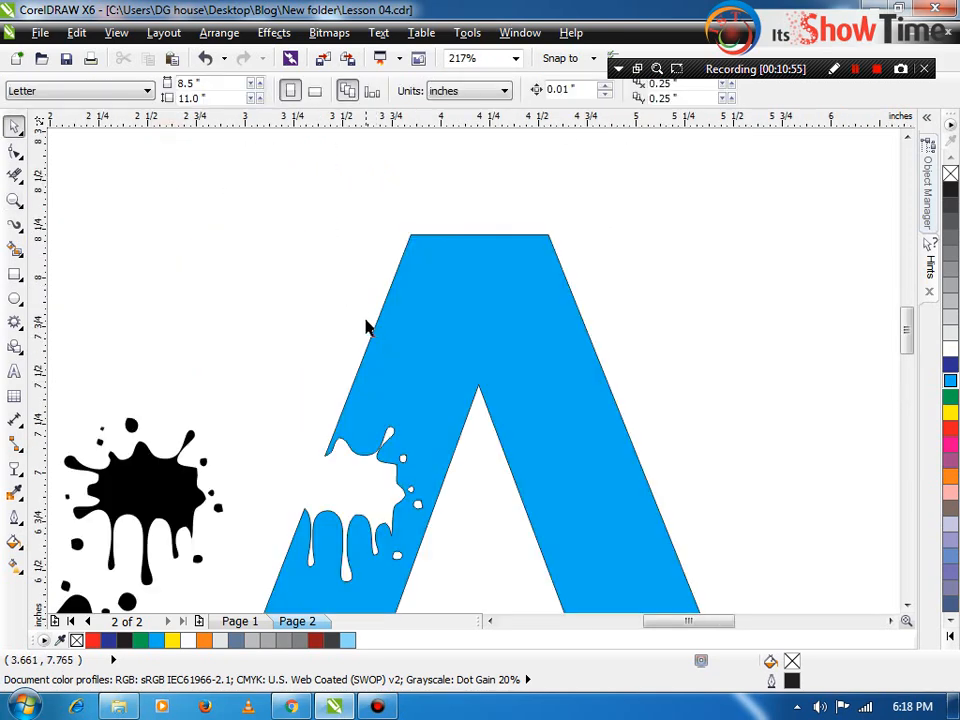
{"action": "left_click", "coordinate": [16, 300]}
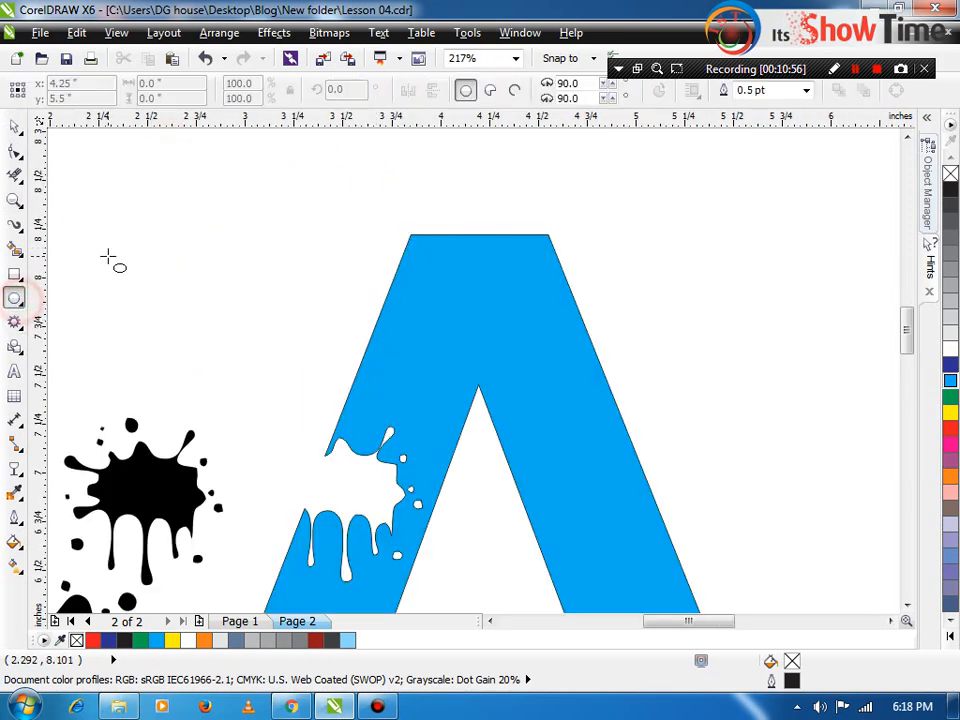
{"action": "left_click_drag", "start_coordinate": [108, 257], "coordinate": [130, 278]}
{"action": "left_click_drag", "start_coordinate": [418, 251], "coordinate": [419, 251]}
{"action": "left_click_drag", "start_coordinate": [422, 258], "coordinate": [223, 218]}
{"action": "left_click_drag", "start_coordinate": [198, 261], "coordinate": [178, 259]}
- Extend the circles to a cluster of eight with further circles and flattened ellipses of various sizes
{"action": "key", "text": "F2"}
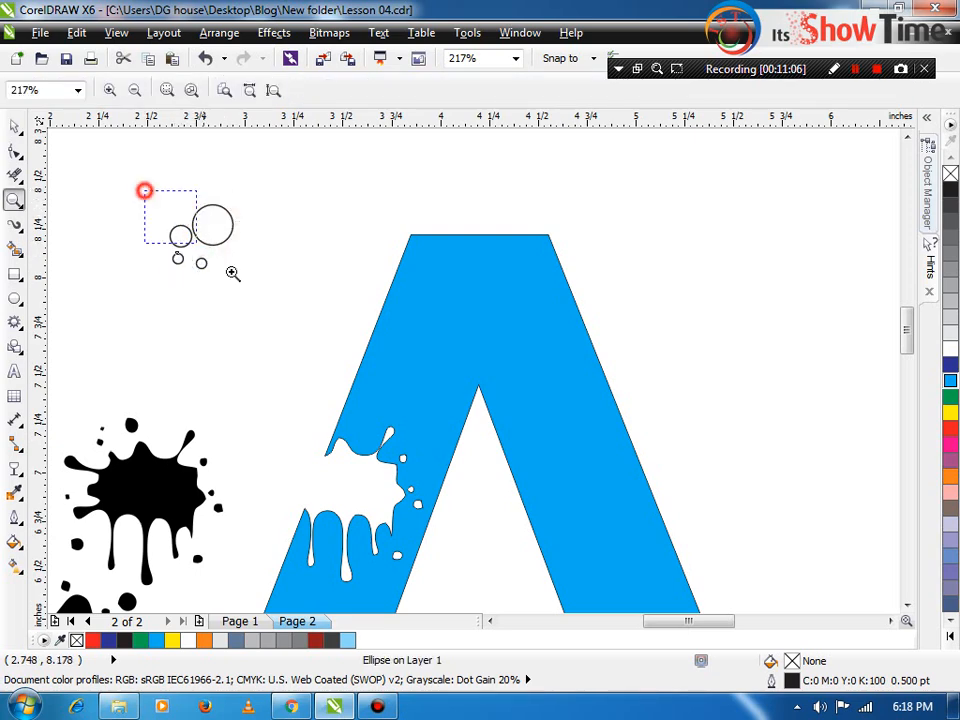
{"action": "left_click_drag", "start_coordinate": [145, 191], "coordinate": [300, 318]}
{"action": "left_click_drag", "start_coordinate": [329, 410], "coordinate": [383, 493]}
{"action": "left_click", "coordinate": [338, 401]}
{"action": "left_click_drag", "start_coordinate": [354, 440], "coordinate": [484, 492]}
{"action": "left_click_drag", "start_coordinate": [487, 435], "coordinate": [559, 301]}
{"action": "left_click_drag", "start_coordinate": [493, 358], "coordinate": [567, 331]}
{"action": "left_click_drag", "start_coordinate": [557, 284], "coordinate": [671, 320]}
{"action": "scroll", "coordinate": [553, 321], "scroll_direction": "down", "scroll_amount": 2}
{"action": "left_click", "coordinate": [671, 321]}
{"action": "key", "text": "ctrl+z"}
- Copy the largest circle to the letter A's upper corner, the outer edge of its left leg and beside the inner triangle
{"action": "left_click_drag", "start_coordinate": [537, 300], "coordinate": [711, 326]}
{"action": "right_click", "coordinate": [711, 326]}
{"action": "left_click_drag", "start_coordinate": [711, 326], "coordinate": [655, 448]}
{"action": "right_click", "coordinate": [724, 464]}
{"action": "right_click", "coordinate": [655, 448]}
- Place four copies of the medium upright ellipse across the top and upper left leg of the letter A
{"action": "left_click_drag", "start_coordinate": [536, 346], "coordinate": [798, 330]}
{"action": "right_click", "coordinate": [707, 394]}
{"action": "right_click", "coordinate": [746, 405]}
{"action": "right_click", "coordinate": [741, 352]}
- Place four copies of the larger flat ellipse along the letter A's upper left leg
{"action": "mouse_move", "coordinate": [503, 345]}
{"action": "left_mouse_down"}
{"action": "mouse_move", "coordinate": [640, 425]}
{"action": "mouse_move", "coordinate": [681, 420]}
{"action": "mouse_move", "coordinate": [692, 449]}
{"action": "left_mouse_up"}
{"action": "right_click", "coordinate": [681, 420]}
{"action": "right_click", "coordinate": [692, 449]}
{"action": "left_click_drag", "start_coordinate": [692, 449], "coordinate": [712, 410]}
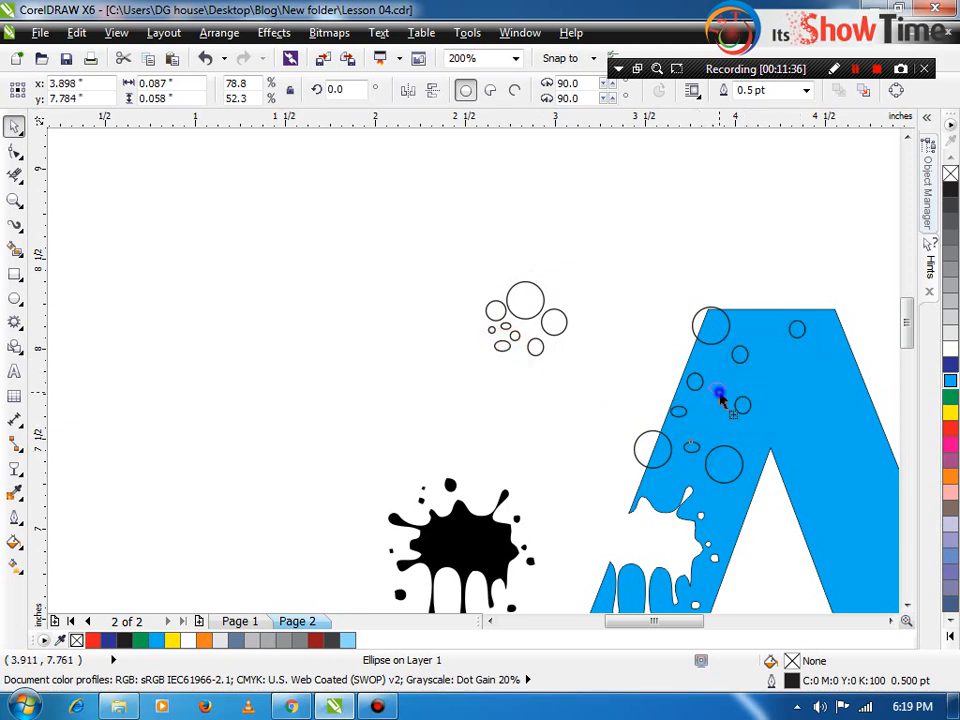
{"action": "left_click_drag", "start_coordinate": [707, 356], "coordinate": [705, 355]}
- Scatter five copies of the tiny circle over the top and upper left leg of the letter A
{"action": "left_click_drag", "start_coordinate": [493, 336], "coordinate": [714, 415]}
{"action": "right_click", "coordinate": [730, 412]}
{"action": "right_click", "coordinate": [707, 429]}
{"action": "right_click", "coordinate": [705, 398]}
{"action": "left_click_drag", "start_coordinate": [744, 378], "coordinate": [750, 324]}
{"action": "right_click", "coordinate": [750, 324]}
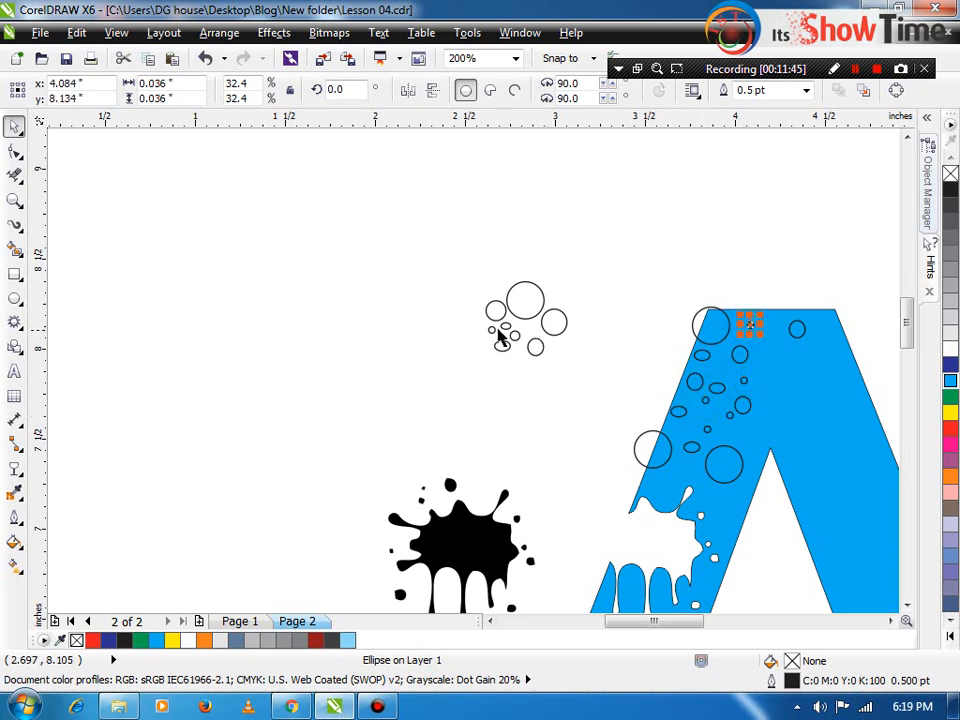
- Place four copies of the small flat ellipse on the letter A and delete the eight original ellipses beside it
{"action": "left_click_drag", "start_coordinate": [503, 338], "coordinate": [769, 386]}
{"action": "right_click", "coordinate": [681, 395]}
{"action": "right_click", "coordinate": [757, 450]}
{"action": "left_click_drag", "start_coordinate": [621, 233], "coordinate": [320, 396]}
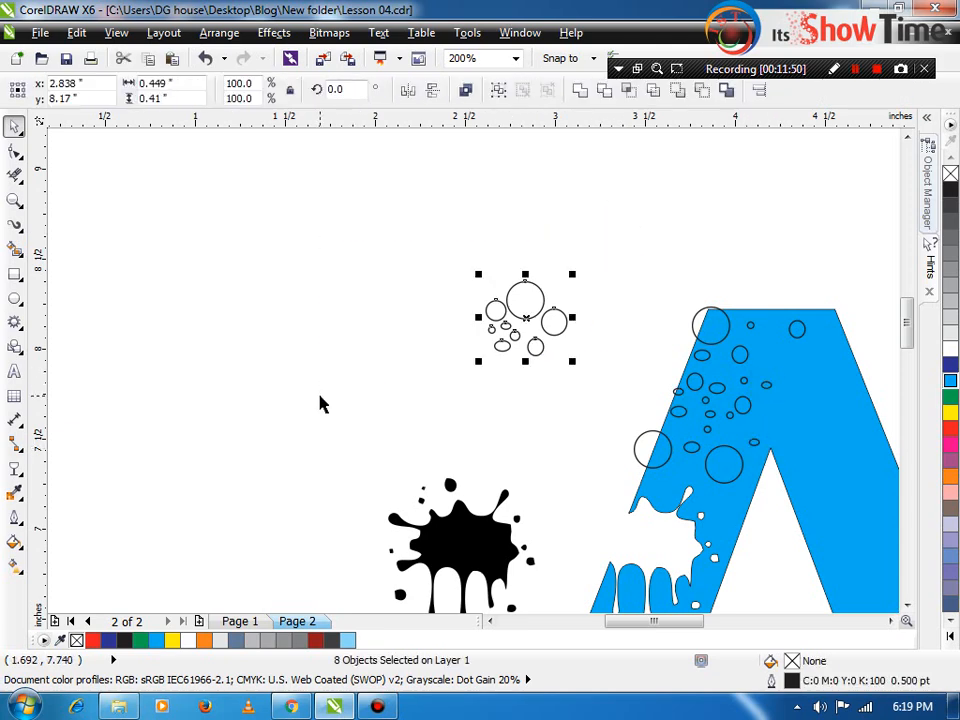
{"action": "key", "text": "Delete"}
- Group the twenty circles and ellipses on the letter A and simplify the letter with the group
{"action": "key", "text": "F2"}
{"action": "left_click_drag", "start_coordinate": [555, 271], "coordinate": [876, 544]}
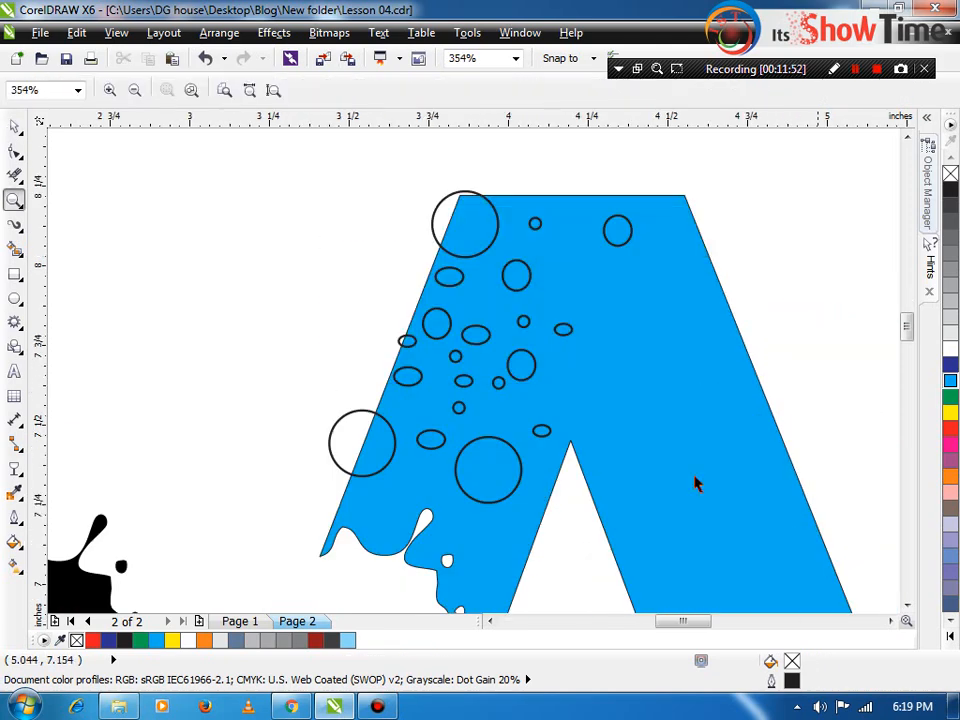
{"action": "left_click_drag", "start_coordinate": [264, 157], "coordinate": [677, 525]}
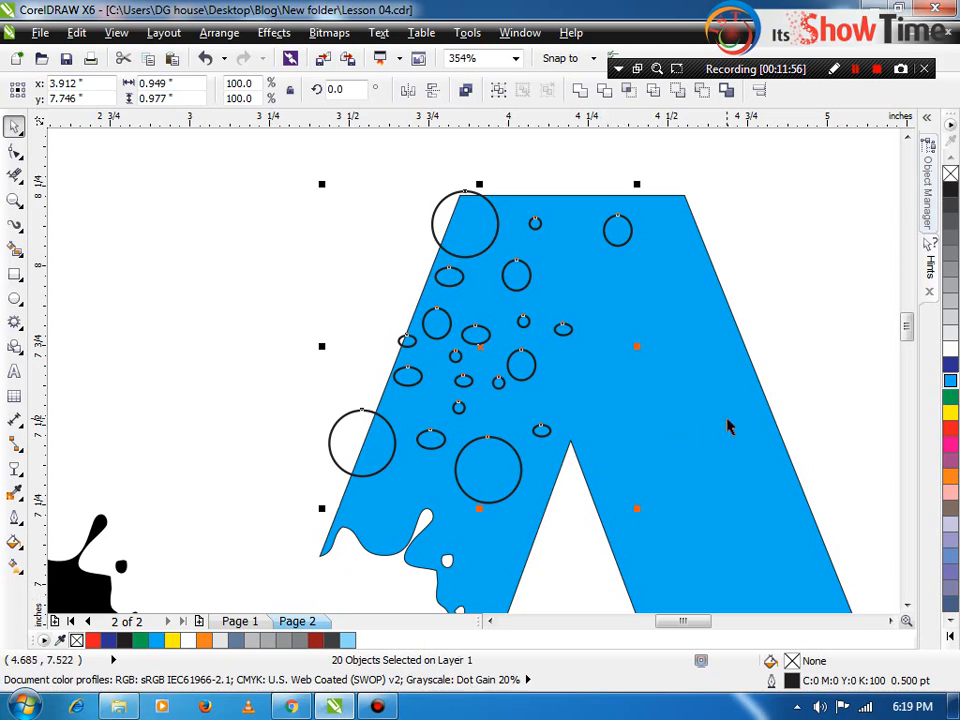
{"action": "key", "text": "ctrl+g"}
{"action": "left_click", "coordinate": [689, 419], "text": "shift"}
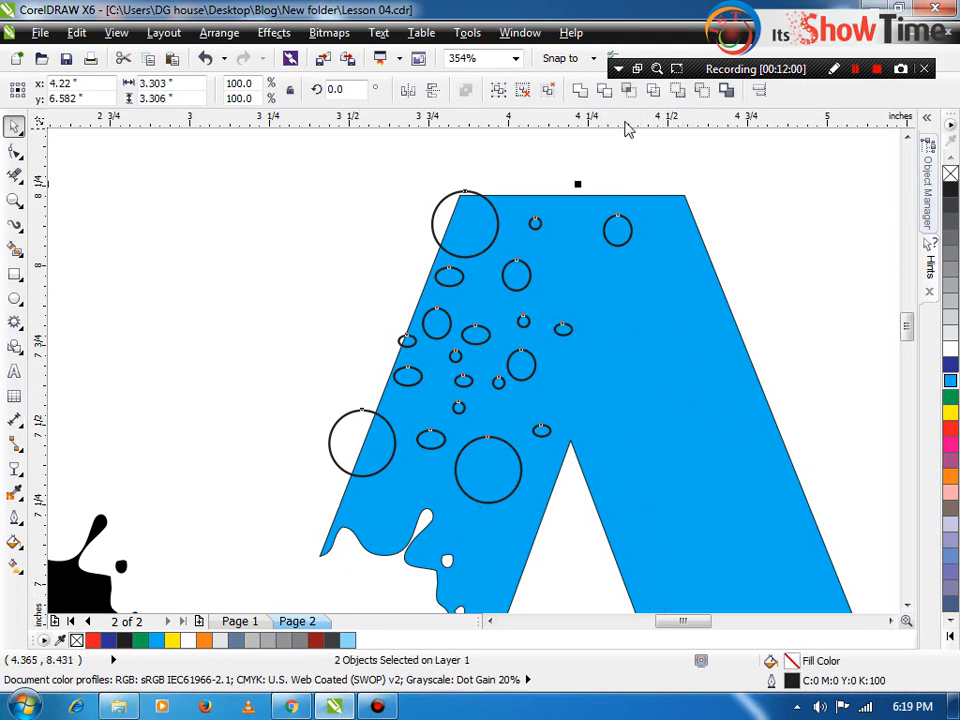
{"action": "left_click", "coordinate": [655, 92]}
{"action": "left_click", "coordinate": [386, 184]}
- Move the twenty circles and ellipses off the letter A horizontally to about x 3.256 in
{"action": "left_click_drag", "start_coordinate": [277, 158], "coordinate": [687, 541]}
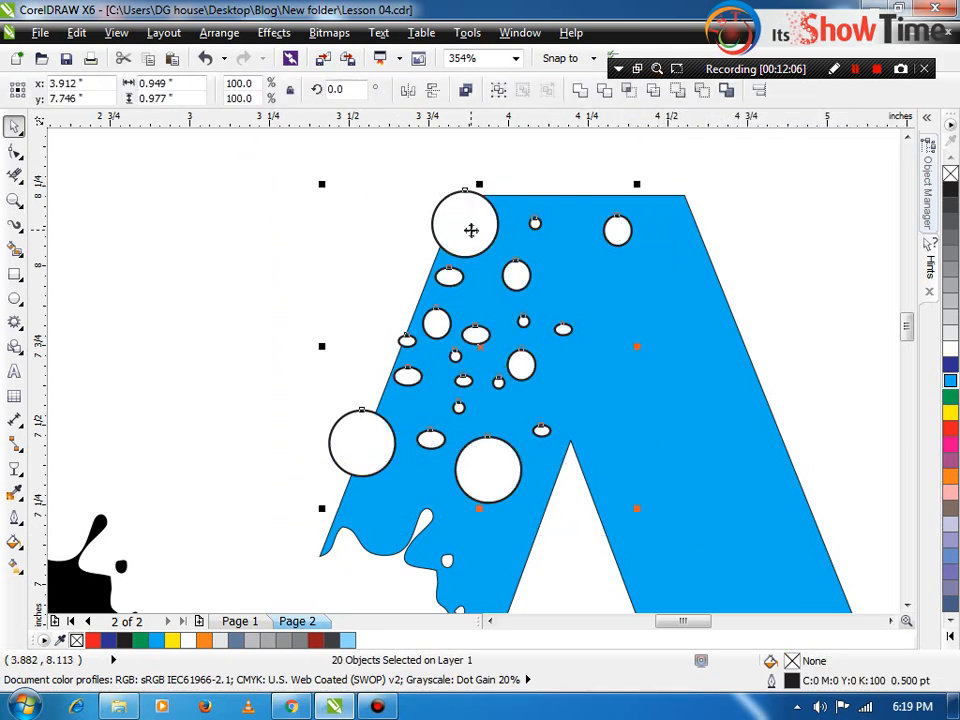
{"action": "left_click_drag", "start_coordinate": [471, 230], "coordinate": [263, 230]}
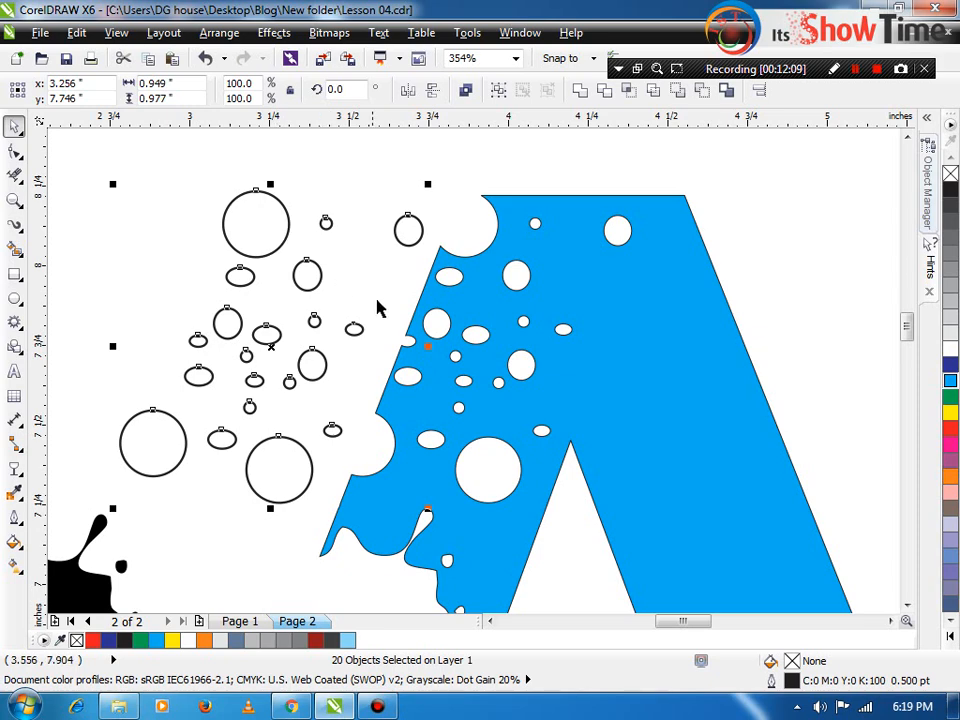
{"action": "key", "text": "F10"}
- Fill the perforated letter A with red (M 100, Y 100) and remove its outline
{"action": "left_click", "coordinate": [698, 357]}
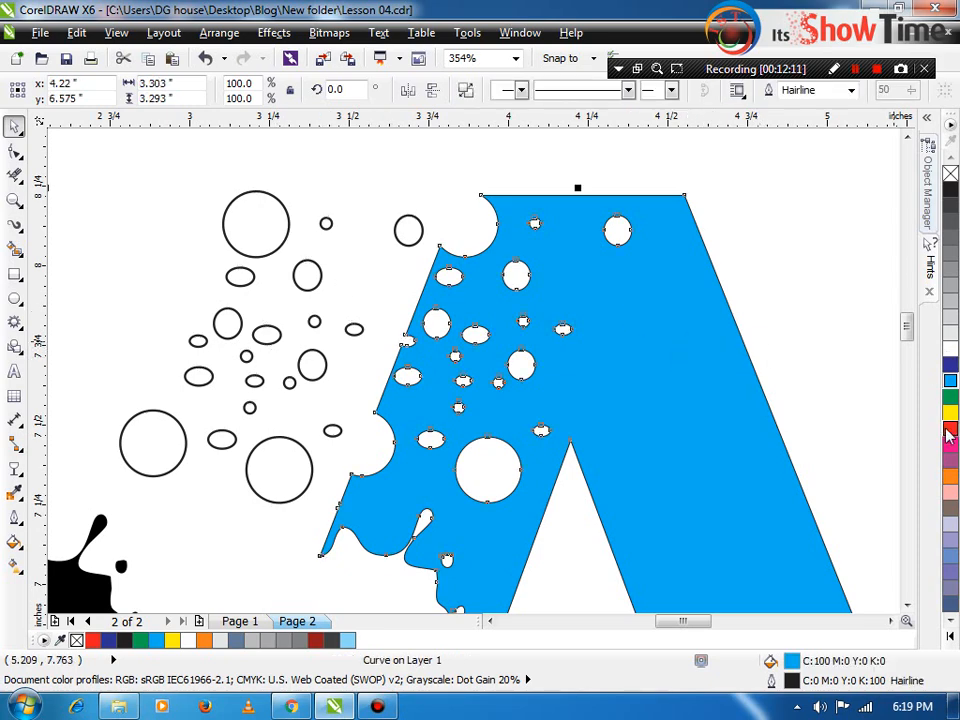
{"action": "left_click", "coordinate": [948, 434]}
{"action": "right_click", "coordinate": [950, 173]}
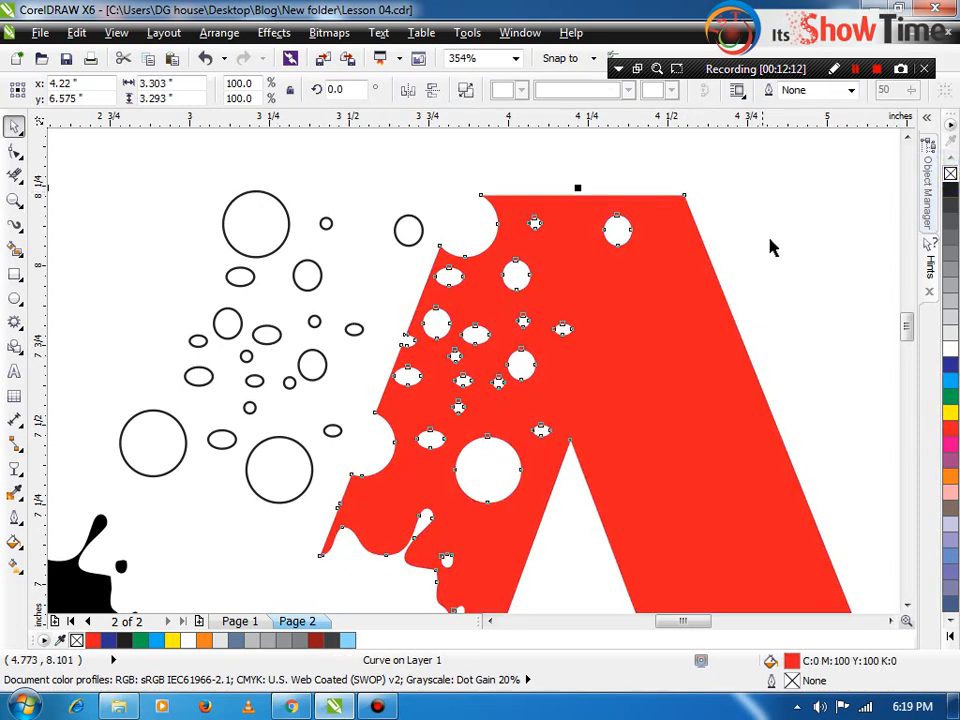
{"action": "left_click", "coordinate": [770, 240]}
- Fill all twenty circles and ellipses beside the letter A with red
{"action": "left_click_drag", "start_coordinate": [125, 155], "coordinate": [537, 530]}
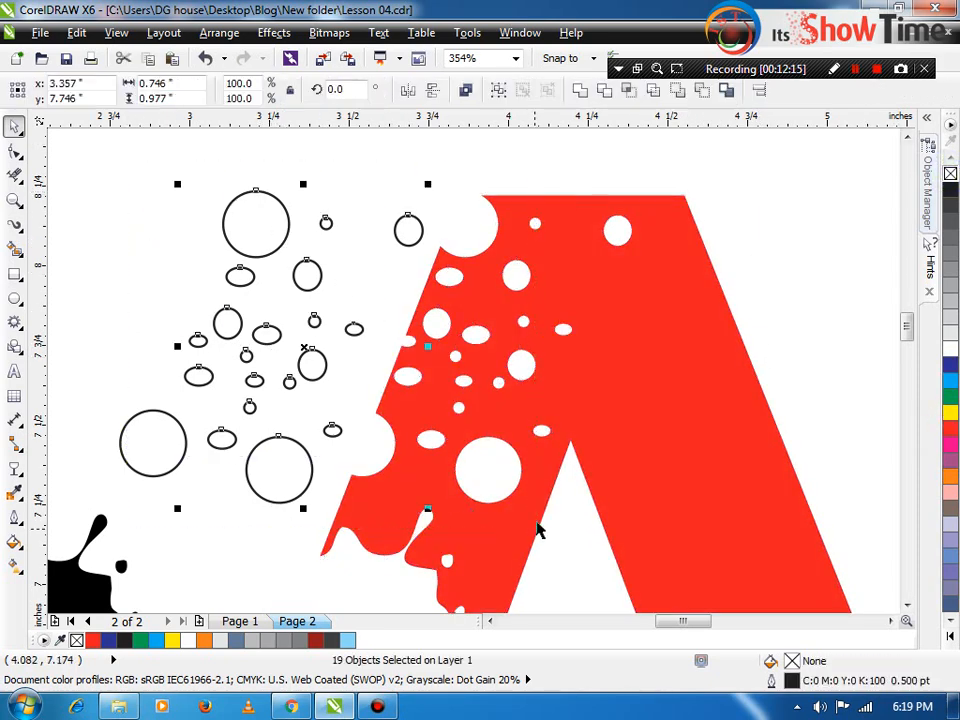
{"action": "left_click", "coordinate": [948, 428]}
{"action": "left_click_drag", "start_coordinate": [116, 383], "coordinate": [258, 531]}
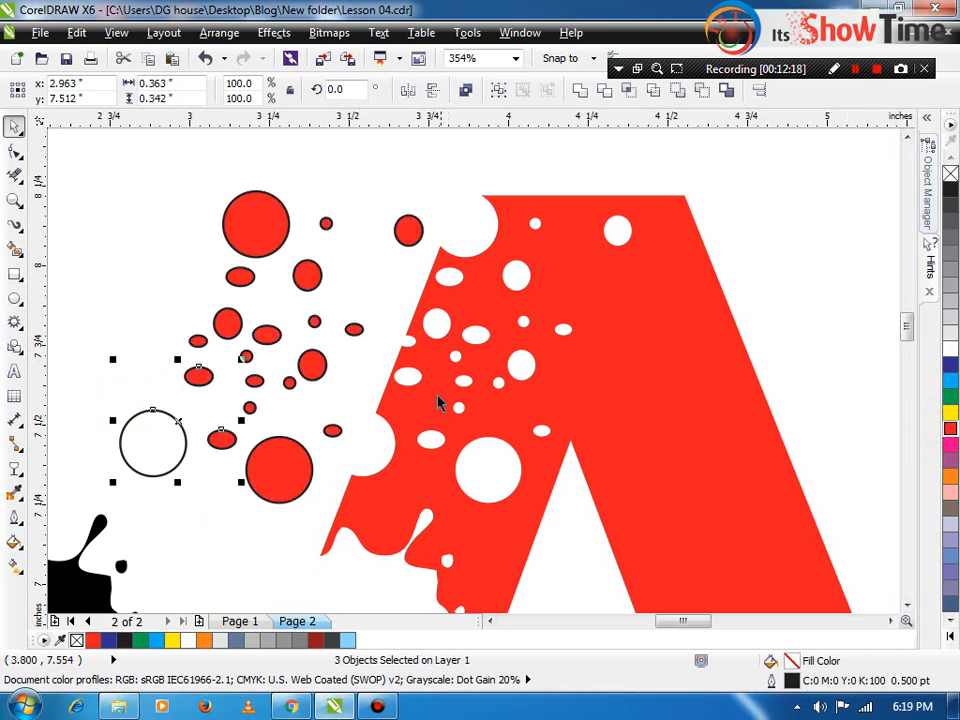
{"action": "key", "text": "ctrl+t"}
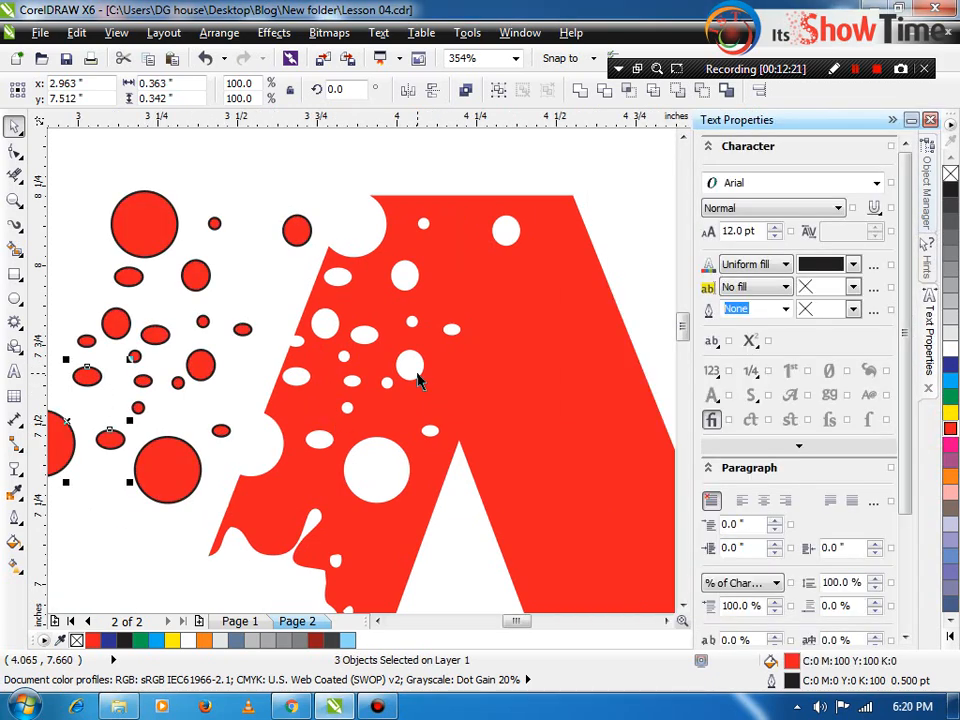
{"action": "left_click", "coordinate": [892, 119]}
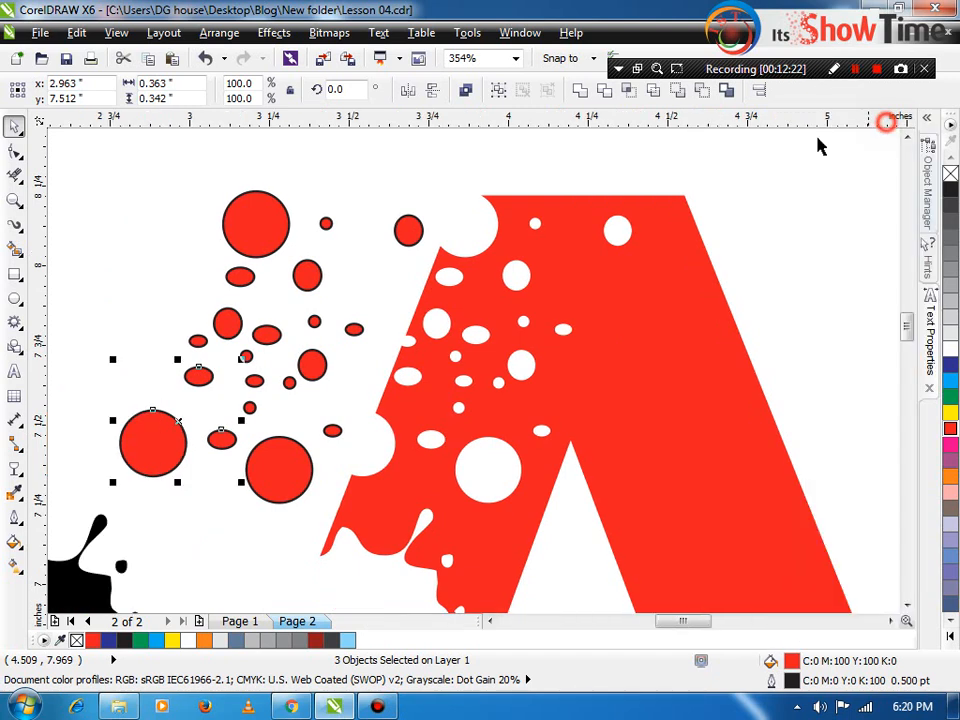
- Remove the outline from the twenty red circles and ellipses
{"action": "scroll", "coordinate": [497, 256], "scroll_direction": "down", "scroll_amount": 3}
{"action": "left_click_drag", "start_coordinate": [180, 193], "coordinate": [503, 405]}
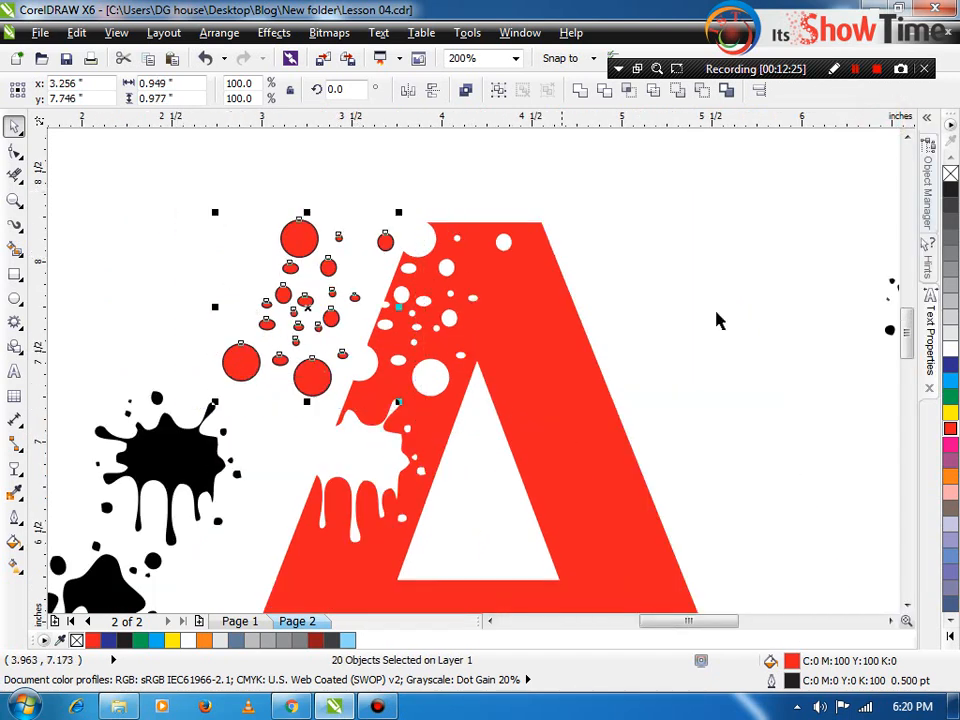
{"action": "right_click", "coordinate": [951, 174]}
{"action": "left_click", "coordinate": [628, 199]}
{"action": "key", "text": "F2"}
{"action": "left_click_drag", "start_coordinate": [650, 184], "coordinate": [77, 429]}
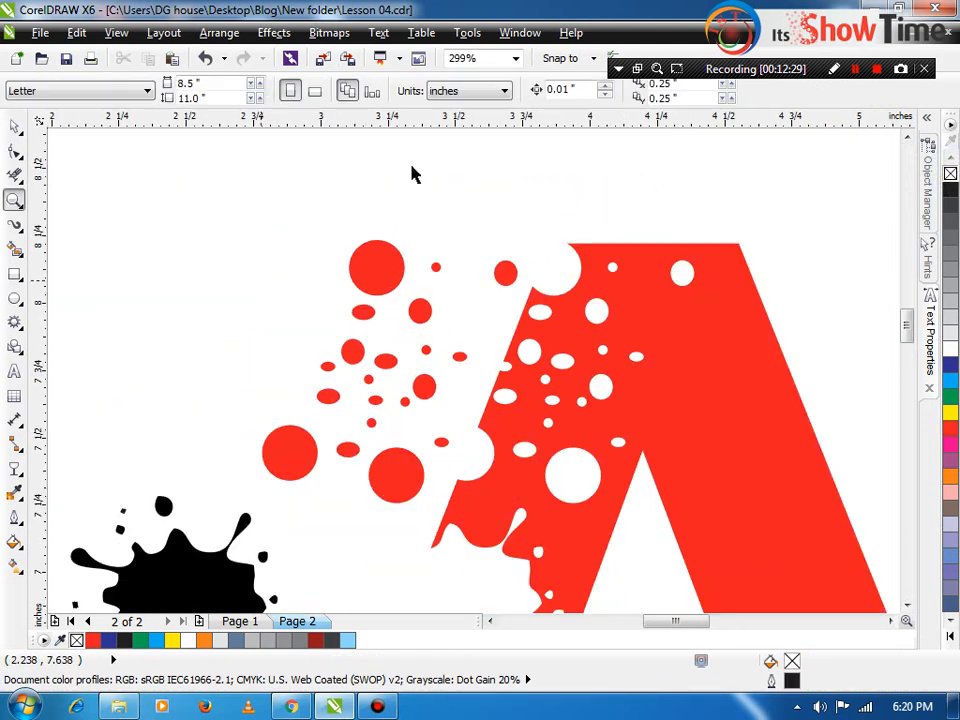
- Spread the outer red circles and ellipses away from the letter A, moving the large circles up and outward
{"action": "left_click_drag", "start_coordinate": [512, 283], "coordinate": [529, 245]}
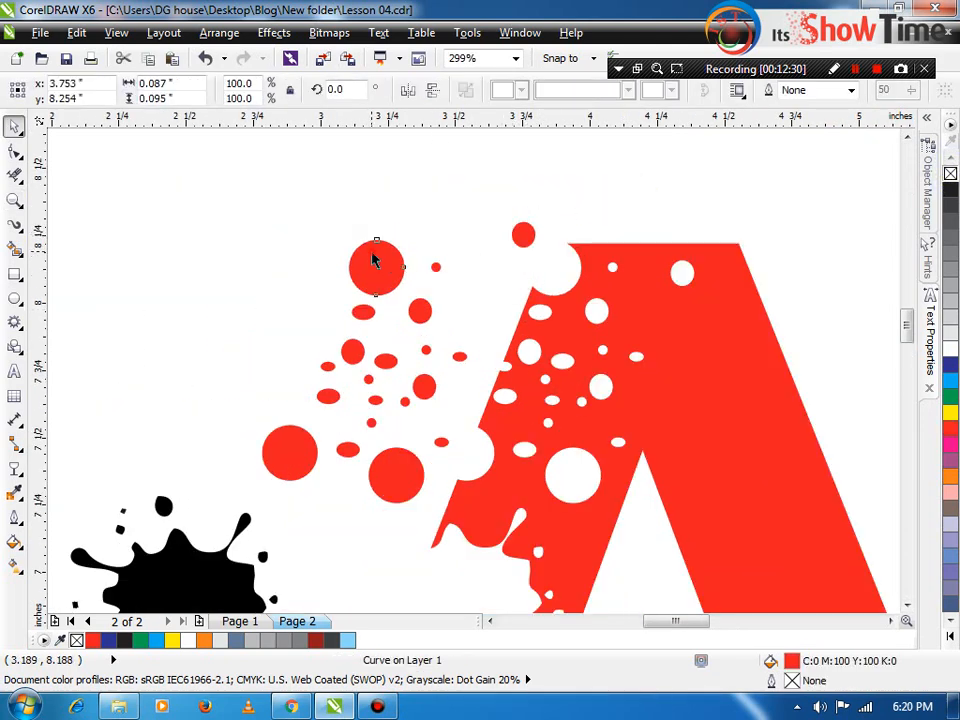
{"action": "left_click_drag", "start_coordinate": [375, 261], "coordinate": [349, 185]}
{"action": "left_click_drag", "start_coordinate": [434, 270], "coordinate": [462, 257]}
{"action": "left_click_drag", "start_coordinate": [363, 313], "coordinate": [349, 297]}
{"action": "left_click_drag", "start_coordinate": [353, 358], "coordinate": [309, 390]}
{"action": "left_click_drag", "start_coordinate": [309, 454], "coordinate": [268, 445]}
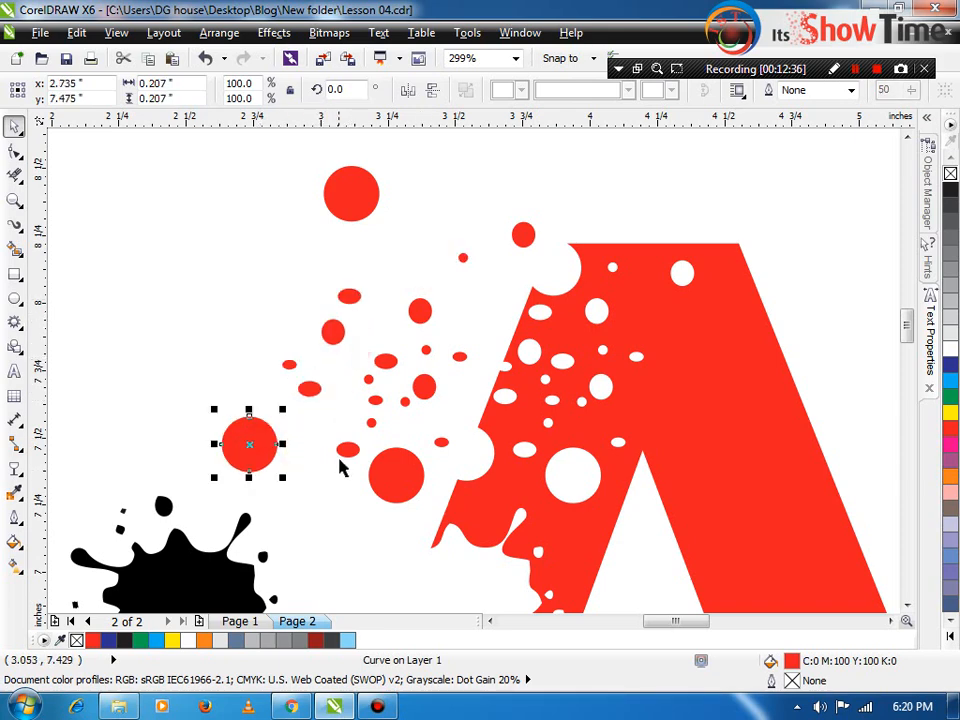
- Reposition the inner red droplets and the lower large circle into a looser, irregular scatter beside the letter A
{"action": "left_click_drag", "start_coordinate": [350, 453], "coordinate": [307, 436]}
{"action": "left_click_drag", "start_coordinate": [385, 472], "coordinate": [366, 489]}
{"action": "mouse_move", "coordinate": [369, 382]}
{"action": "left_mouse_down"}
{"action": "mouse_move", "coordinate": [341, 369]}
{"action": "mouse_move", "coordinate": [317, 323]}
{"action": "mouse_move", "coordinate": [361, 393]}
{"action": "left_mouse_up"}
{"action": "left_click_drag", "start_coordinate": [426, 352], "coordinate": [402, 338]}
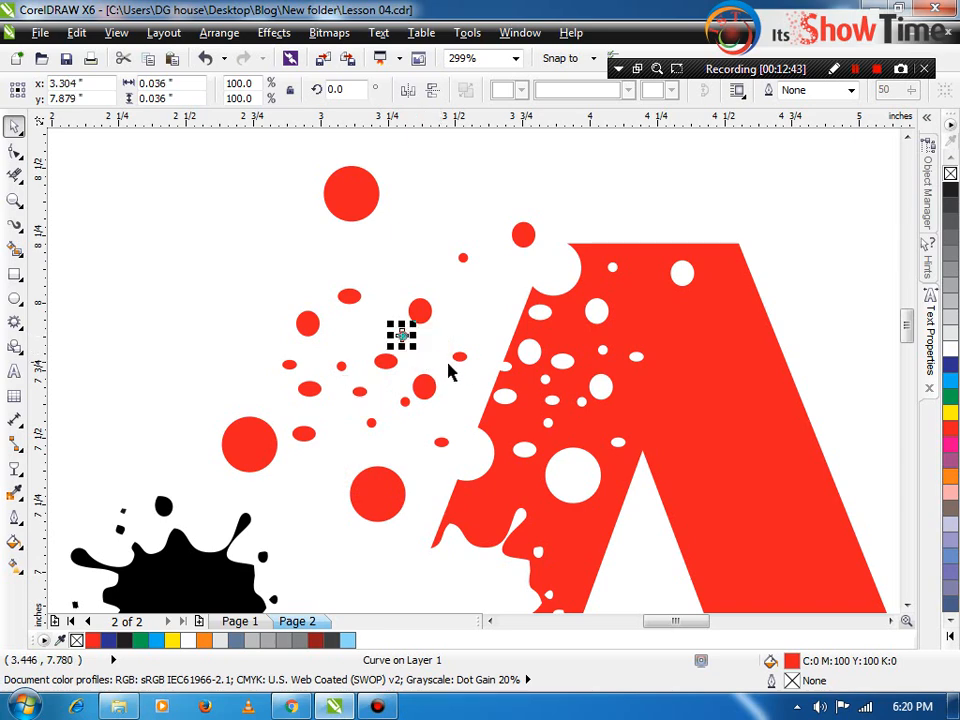
{"action": "left_click_drag", "start_coordinate": [459, 356], "coordinate": [464, 349]}
{"action": "left_click", "coordinate": [448, 387]}
{"action": "left_click_drag", "start_coordinate": [426, 386], "coordinate": [445, 384]}
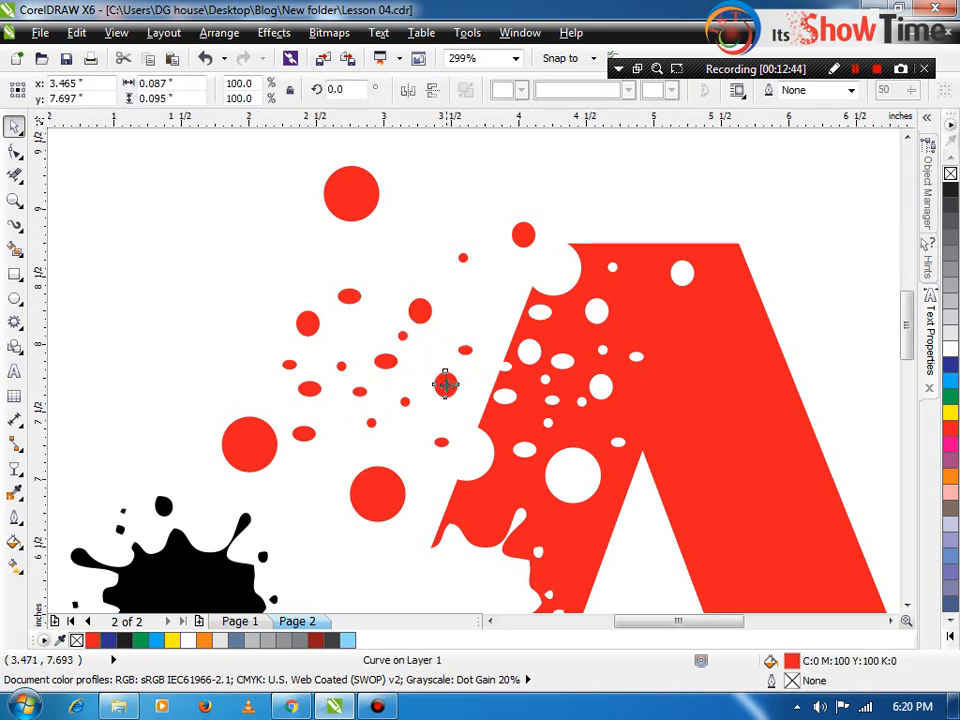
- Inspect the scattered droplets close up and together with the whole letter A
{"action": "key", "text": "shift+F4"}
{"action": "key", "text": "z"}
{"action": "left_click_drag", "start_coordinate": [356, 306], "coordinate": [540, 459]}
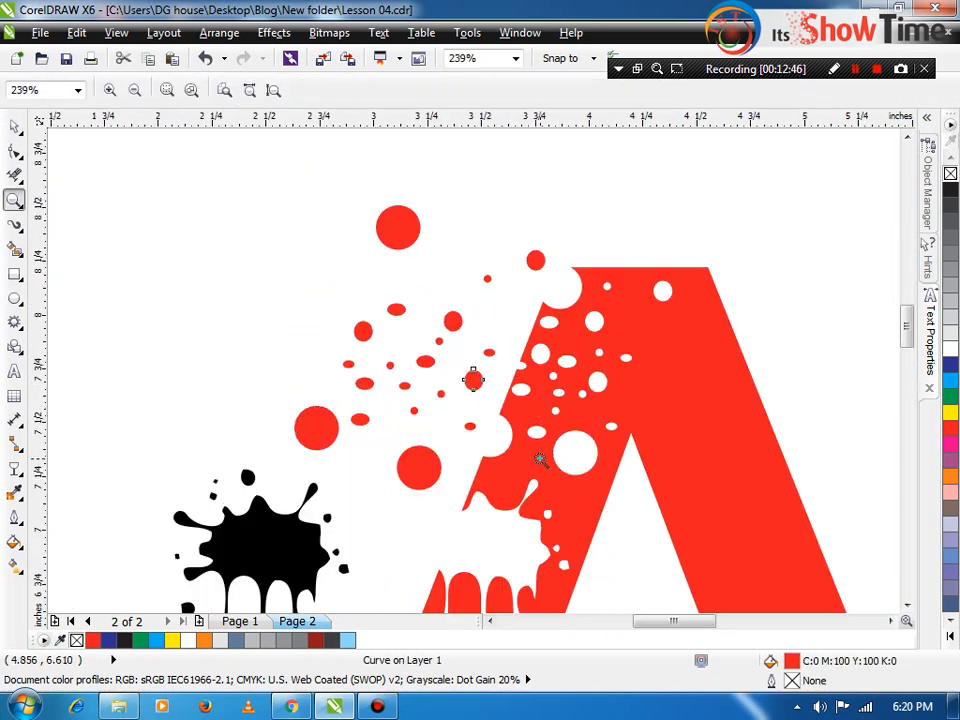
{"action": "key", "text": "space"}
{"action": "scroll", "coordinate": [531, 465], "scroll_direction": "down", "scroll_amount": 1}
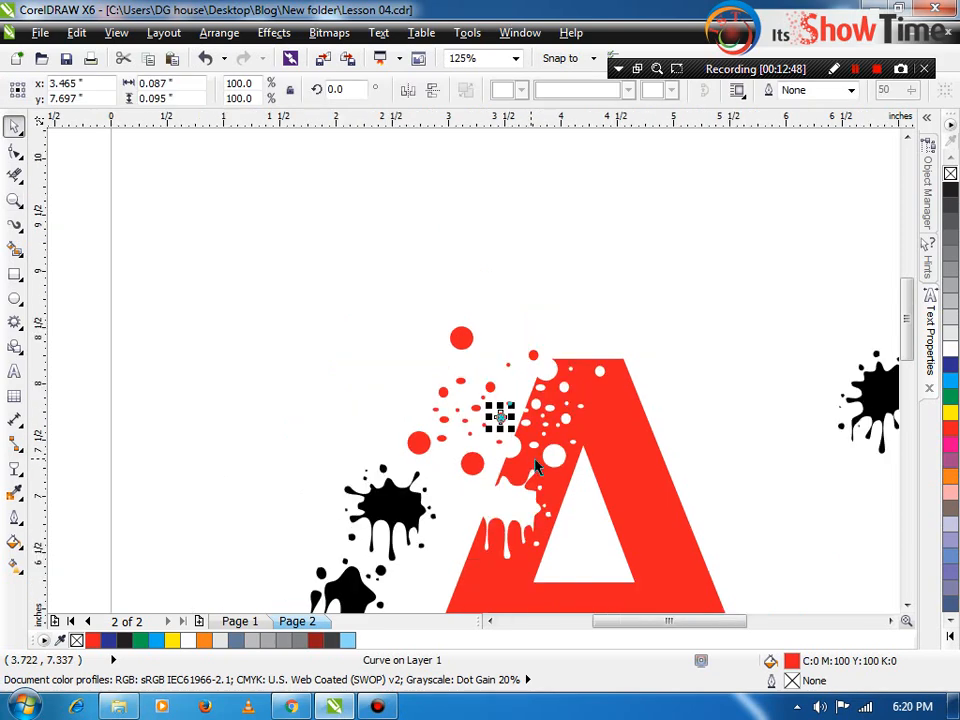
{"action": "scroll", "coordinate": [433, 385], "scroll_direction": "down", "scroll_amount": 1}
{"action": "key", "text": "space"}
{"action": "key", "text": "space"}
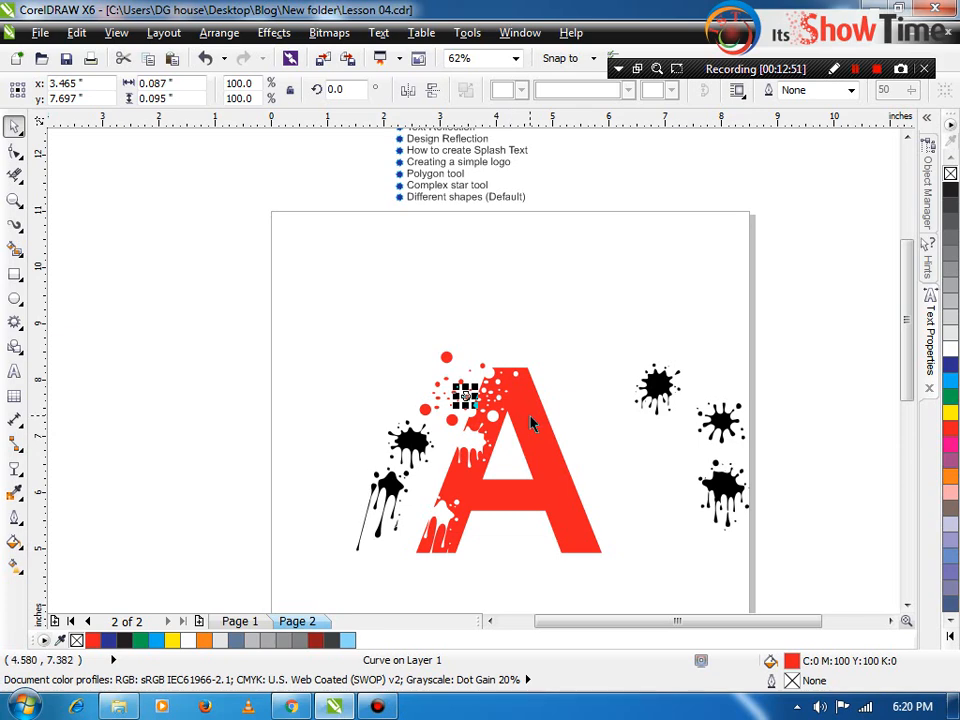
- Set up a custom linear fountain fill for the letter A with a magenta end and a red colour stop at 45%
{"action": "left_click", "coordinate": [530, 418]}
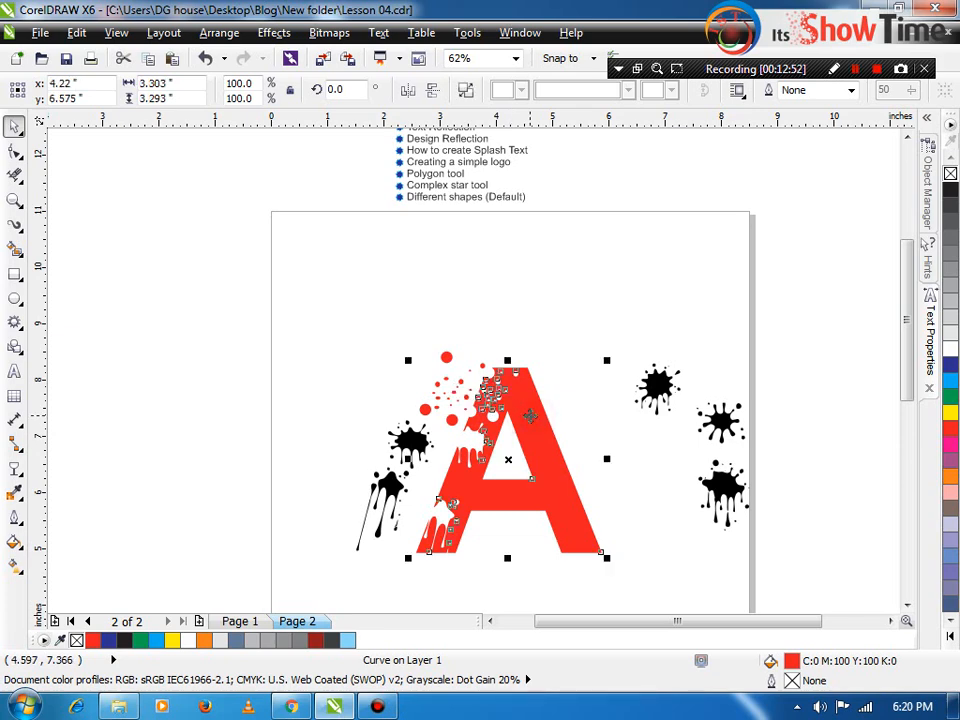
{"action": "key", "text": "F10"}
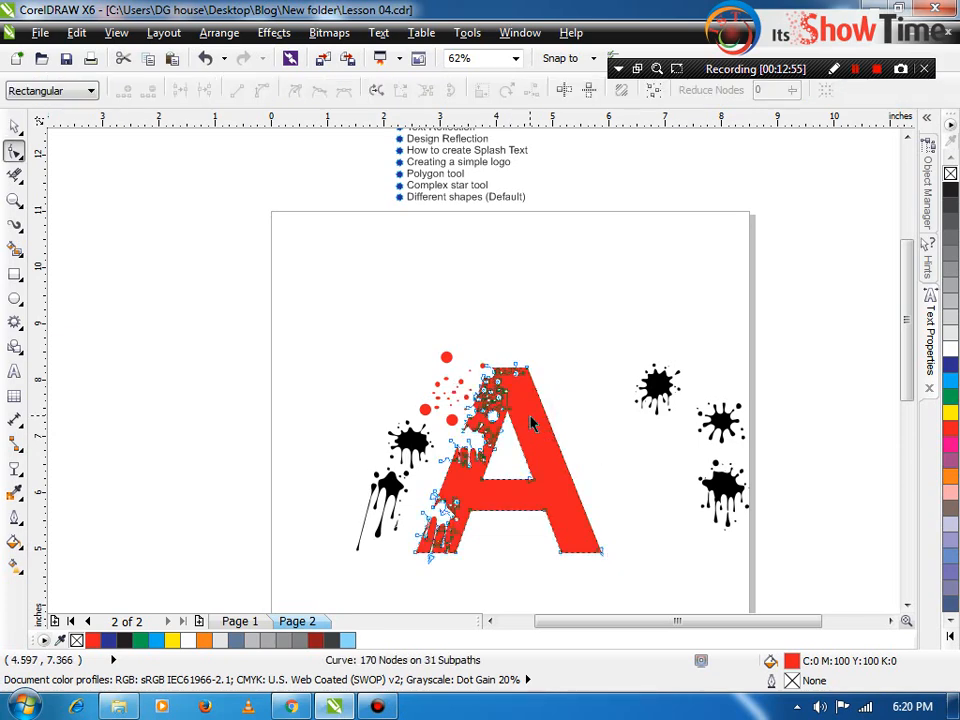
{"action": "key", "text": "F9"}
{"action": "key", "text": "Escape"}
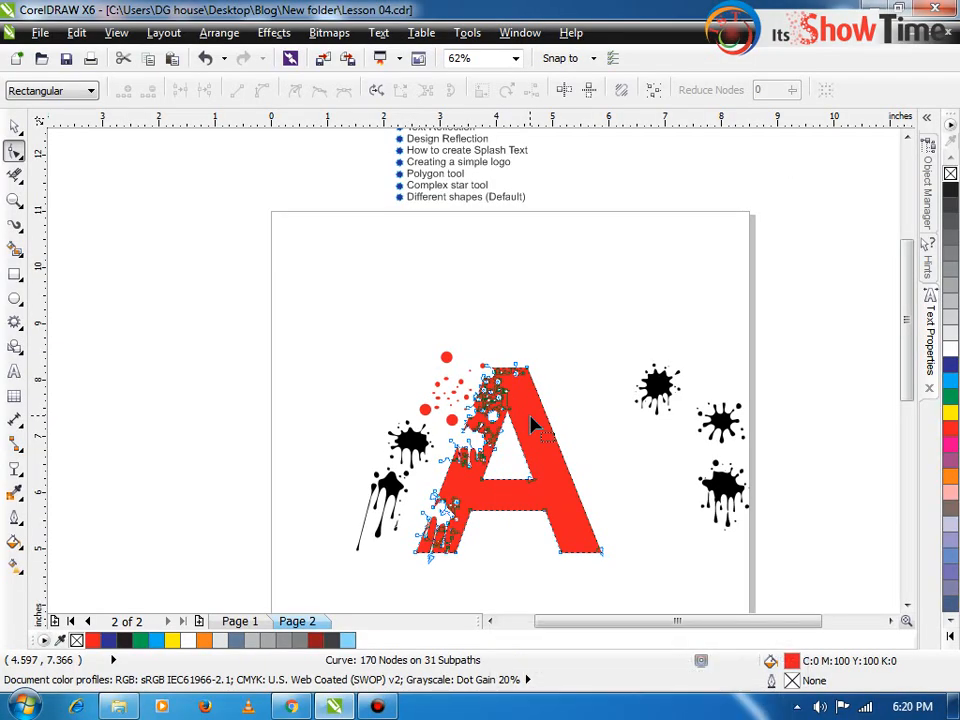
{"action": "key", "text": "F11"}
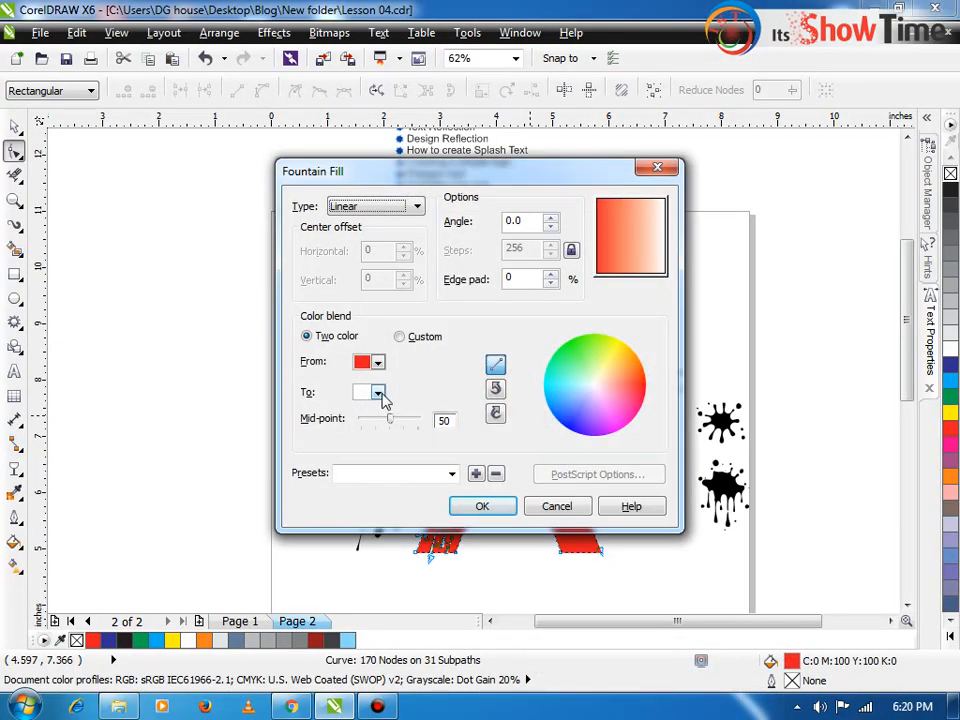
{"action": "left_click", "coordinate": [415, 341]}
{"action": "left_click", "coordinate": [516, 389]}
{"action": "left_click", "coordinate": [564, 366]}
{"action": "double_click", "coordinate": [398, 390]}
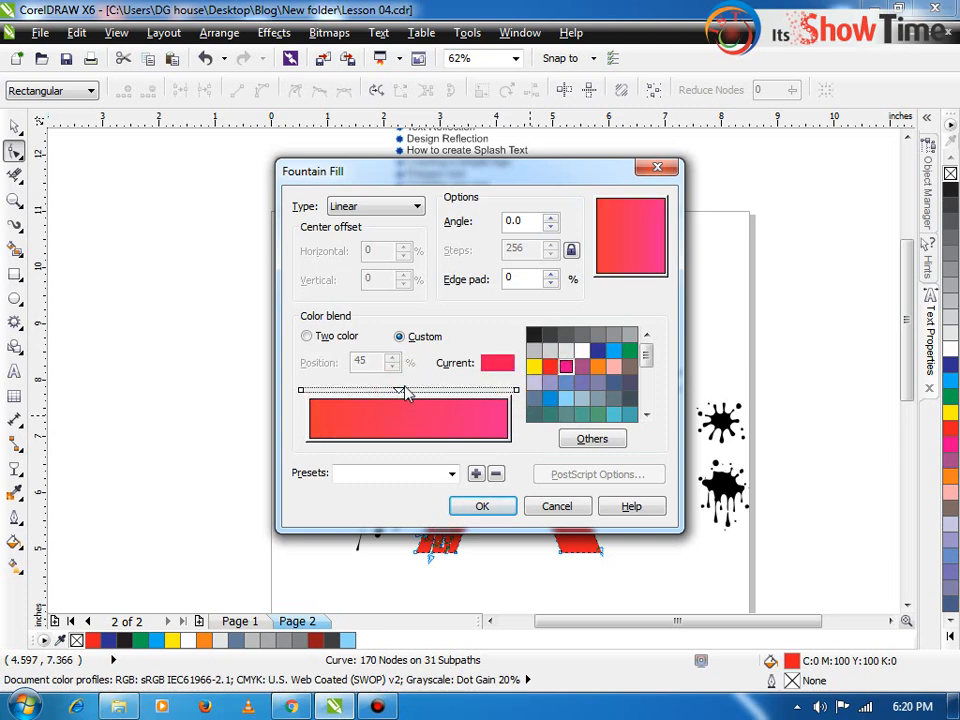
{"action": "left_click", "coordinate": [550, 366]}
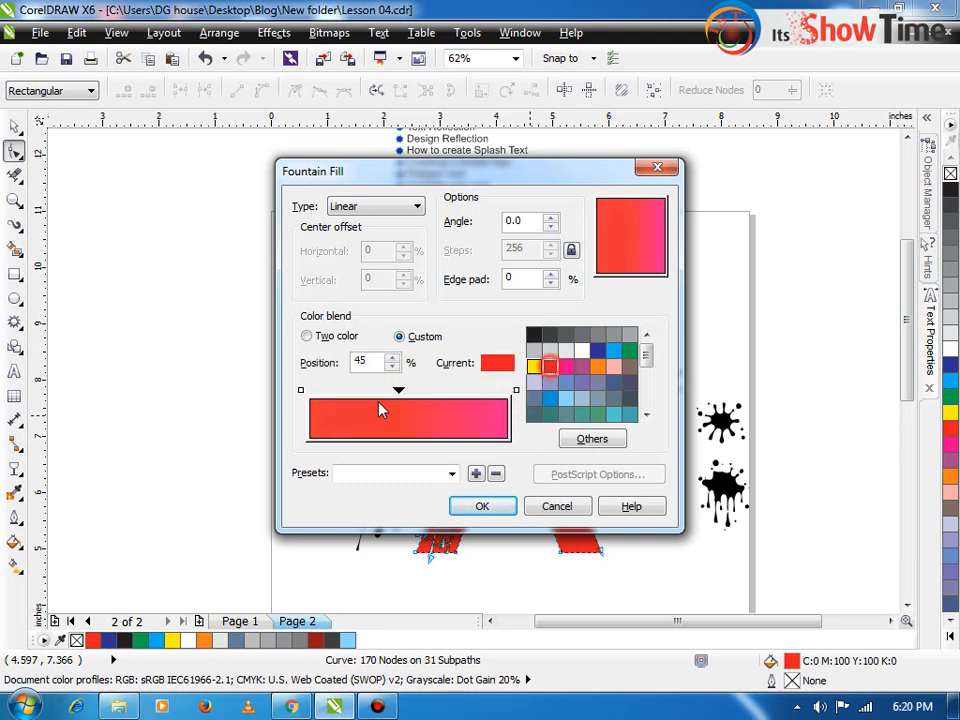
- Set the fountain fill's start colour to dark red, C 22, M 100, Y 100, K 26
{"action": "left_click", "coordinate": [300, 390]}
{"action": "left_click", "coordinate": [590, 440]}
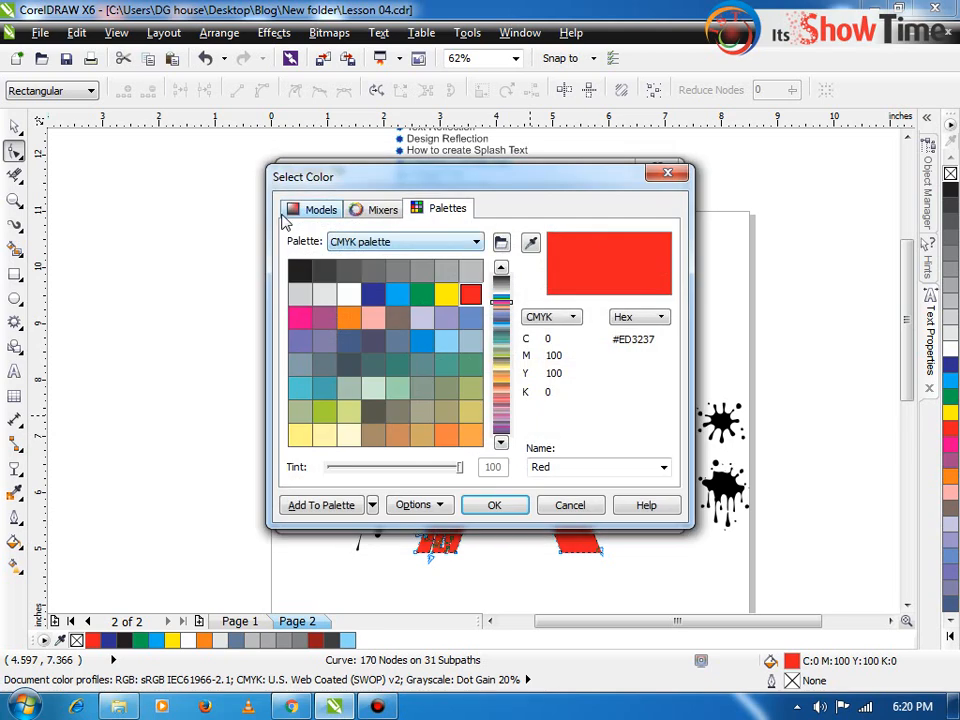
{"action": "left_click", "coordinate": [298, 211]}
{"action": "left_click", "coordinate": [481, 342]}
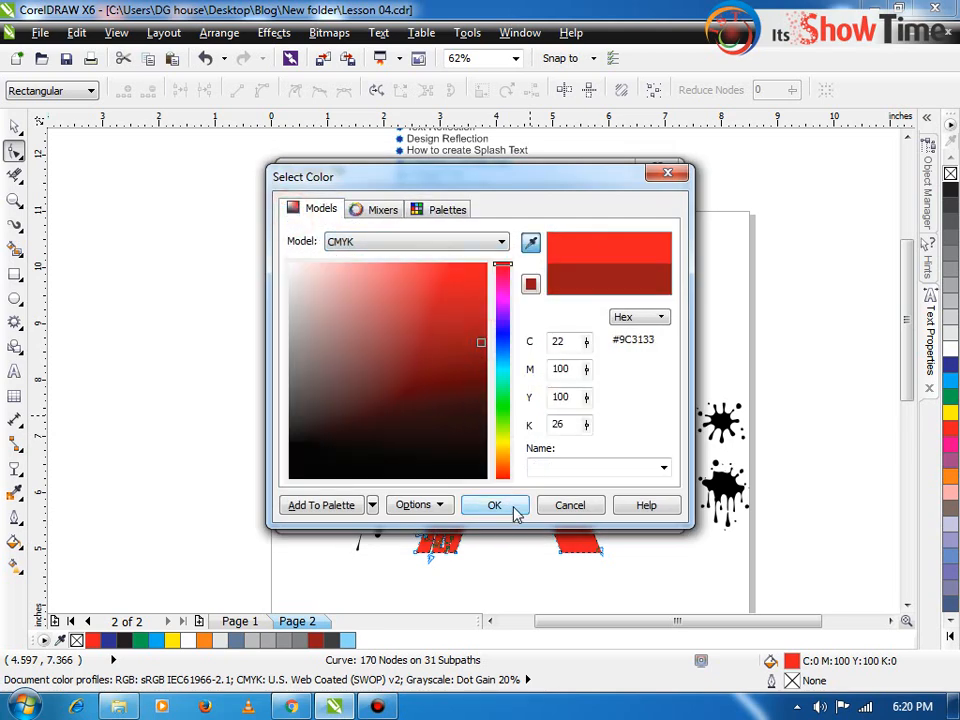
{"action": "left_click", "coordinate": [494, 505]}
- Set the fountain fill angle to about 82.6 degrees and apply the fill to the letter A
{"action": "left_click_drag", "start_coordinate": [619, 227], "coordinate": [636, 193]}
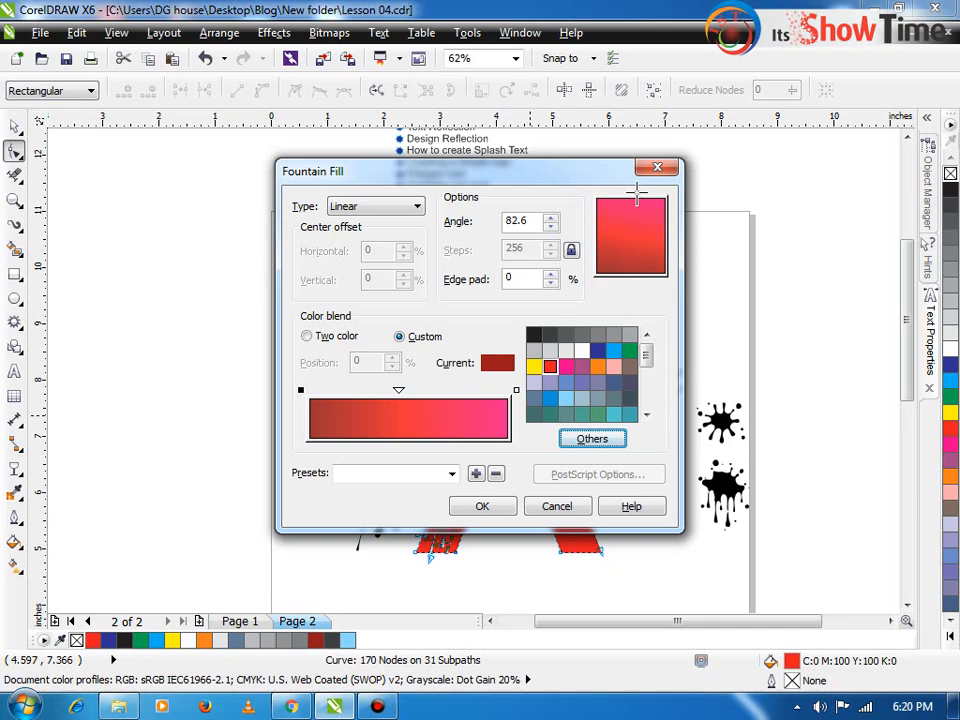
{"action": "left_click", "coordinate": [592, 438]}
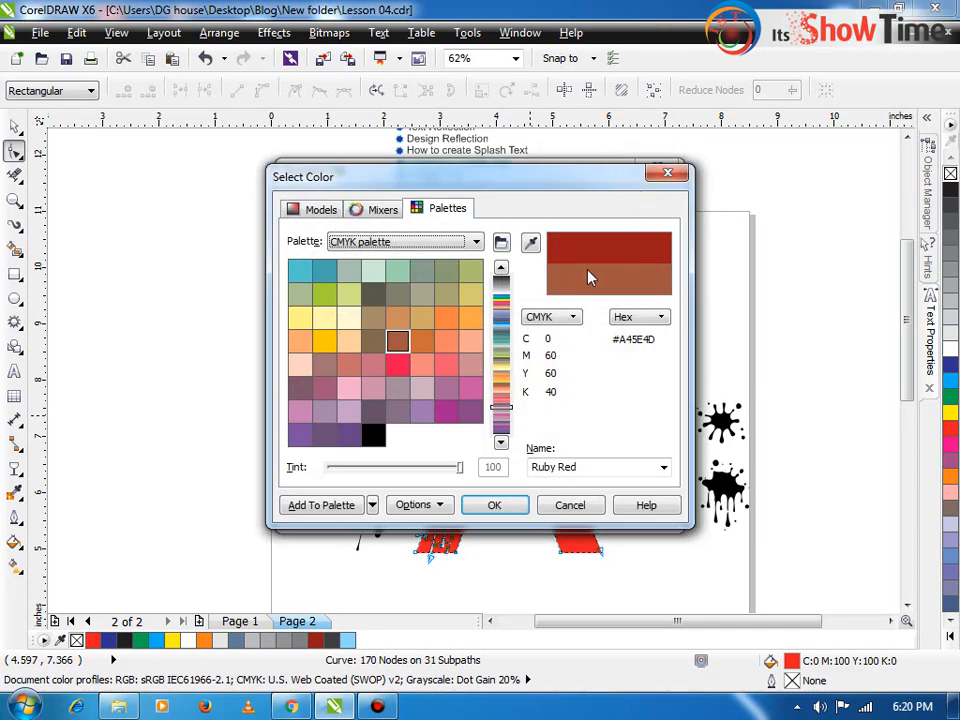
{"action": "left_click", "coordinate": [571, 506]}
{"action": "left_click", "coordinate": [495, 507]}
{"action": "left_click", "coordinate": [539, 566]}
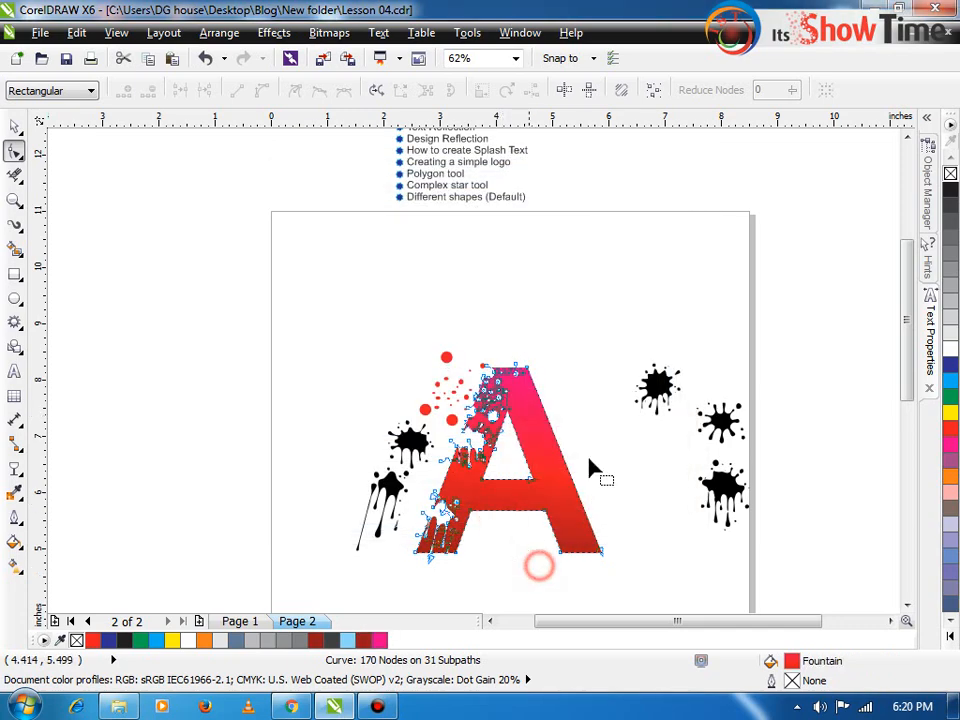
- Apply the letter A's magenta-to-dark-red fountain fill to all droplets beside it and the small drops above the black splatter
{"action": "key", "text": "space"}
{"action": "left_click", "coordinate": [604, 405]}
{"action": "key", "text": "F2"}
{"action": "left_click_drag", "start_coordinate": [604, 334], "coordinate": [329, 461]}
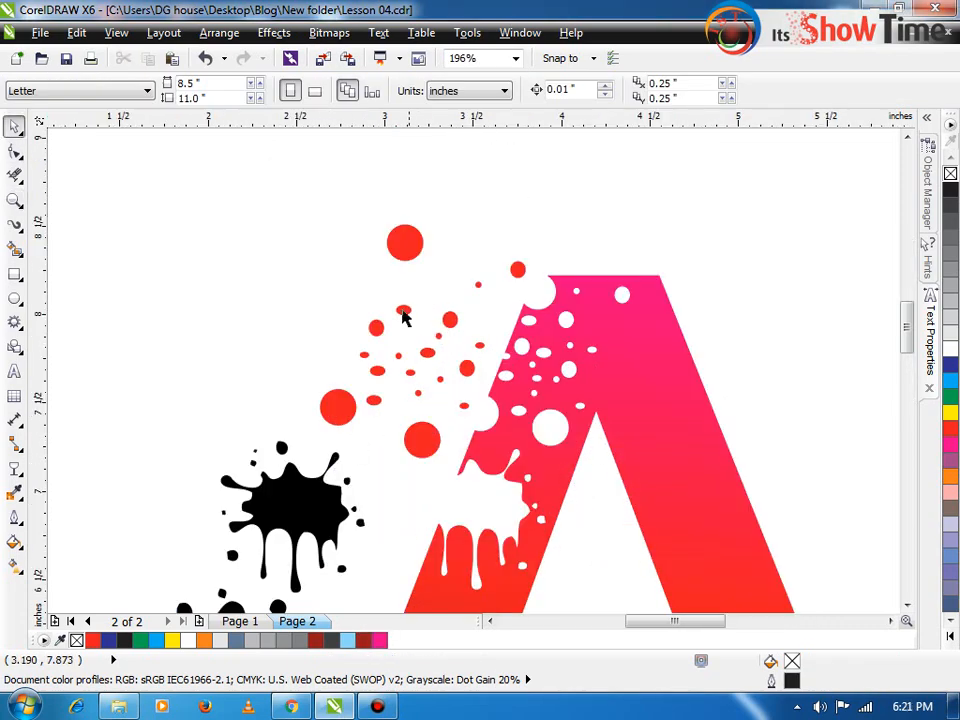
{"action": "left_click_drag", "start_coordinate": [242, 167], "coordinate": [613, 506]}
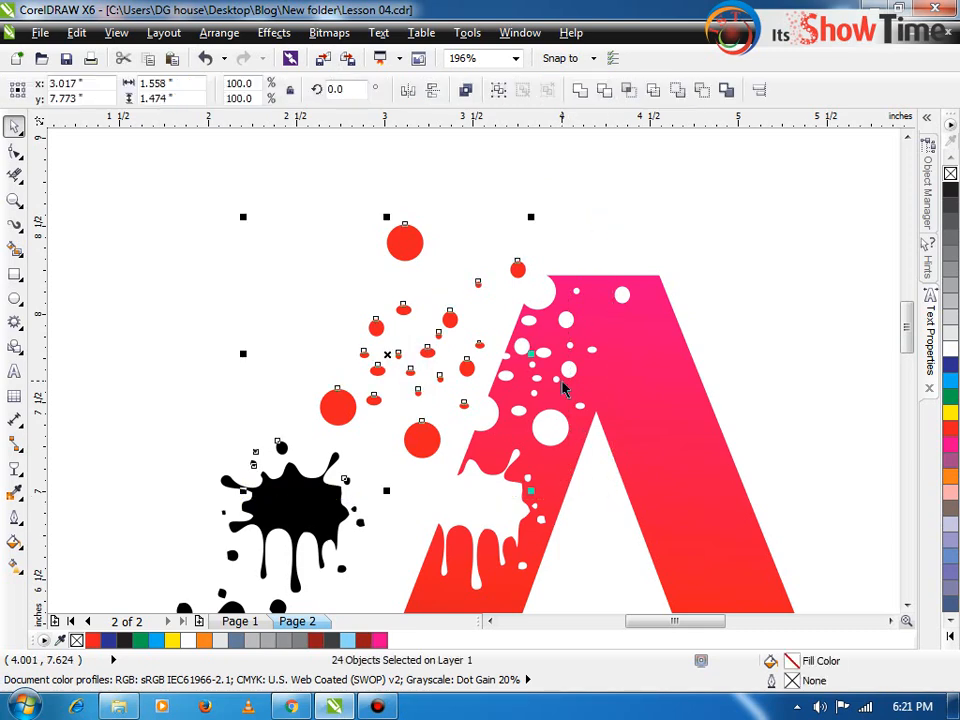
{"action": "left_click", "coordinate": [214, 336]}
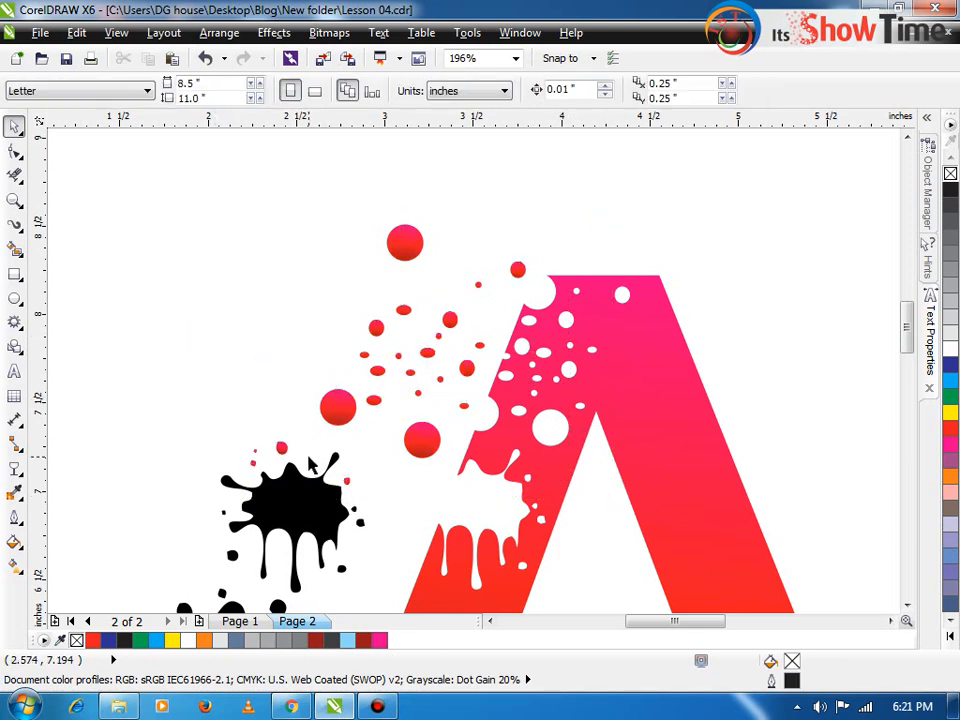
- Check the lesson's table of contents above the page against the finished splash text
{"action": "key", "text": "F3"}
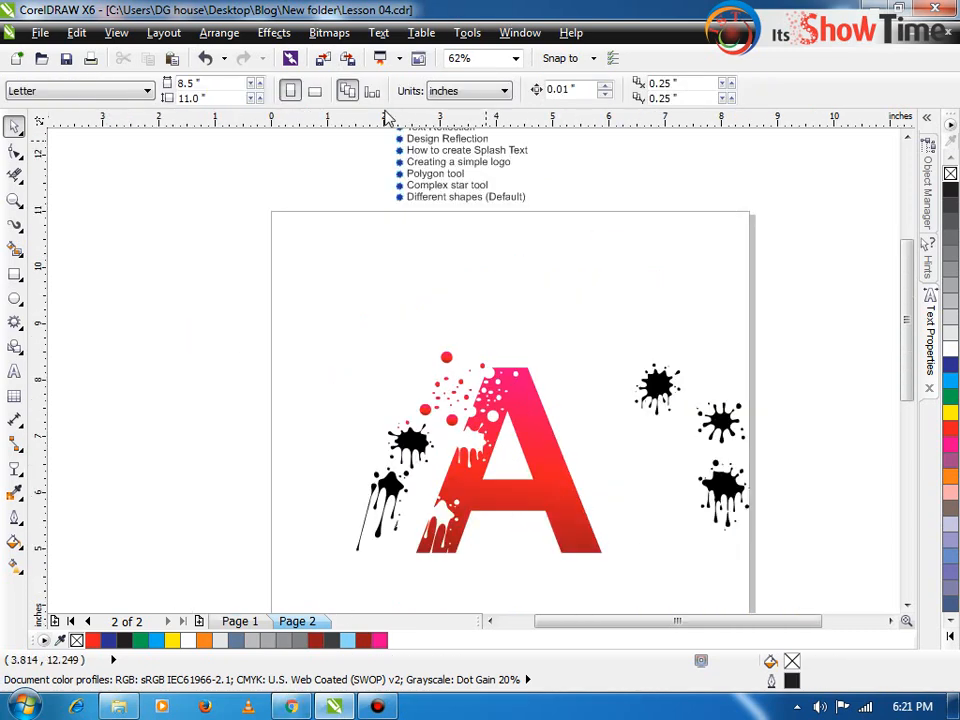
{"action": "key", "text": "z"}
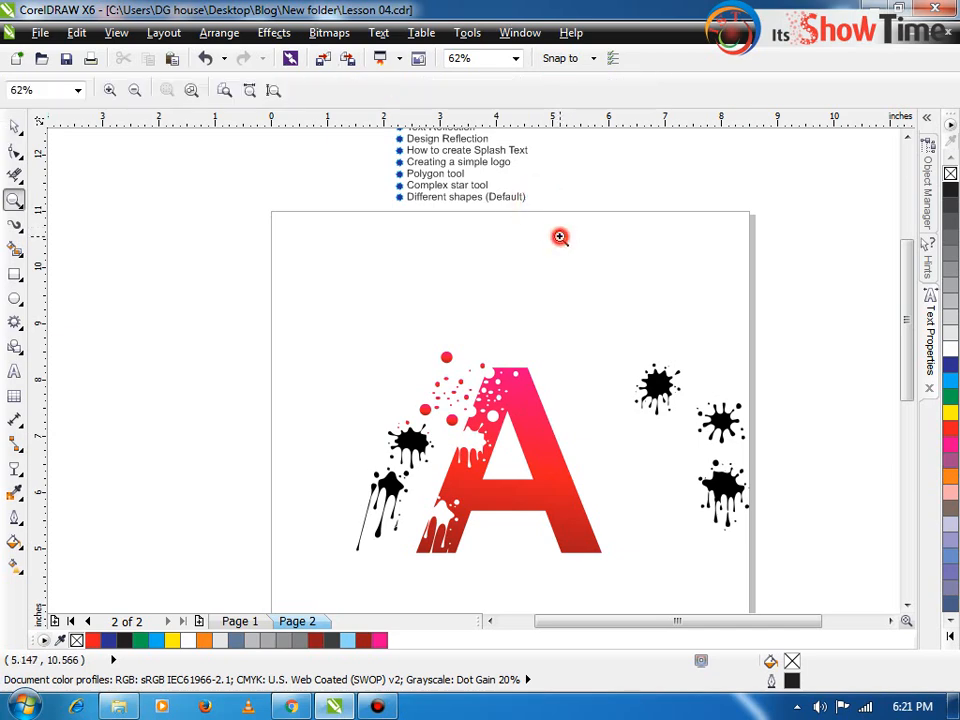
{"action": "left_click_drag", "start_coordinate": [559, 236], "coordinate": [358, 131]}
{"action": "key", "text": "space"}
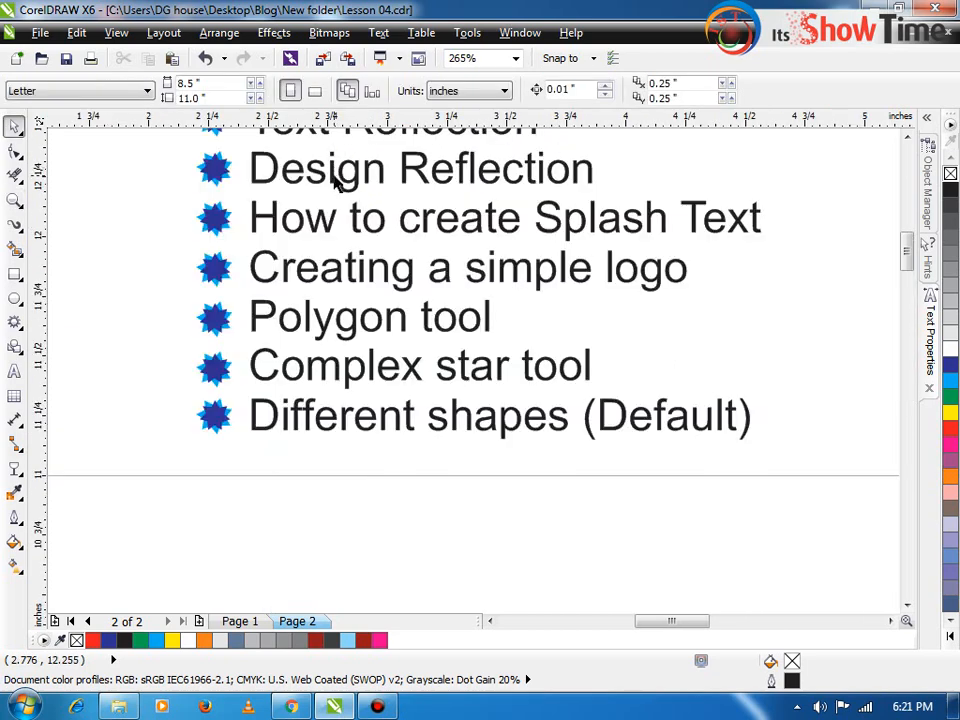
{"action": "scroll", "coordinate": [333, 178], "scroll_direction": "down", "scroll_amount": 2}
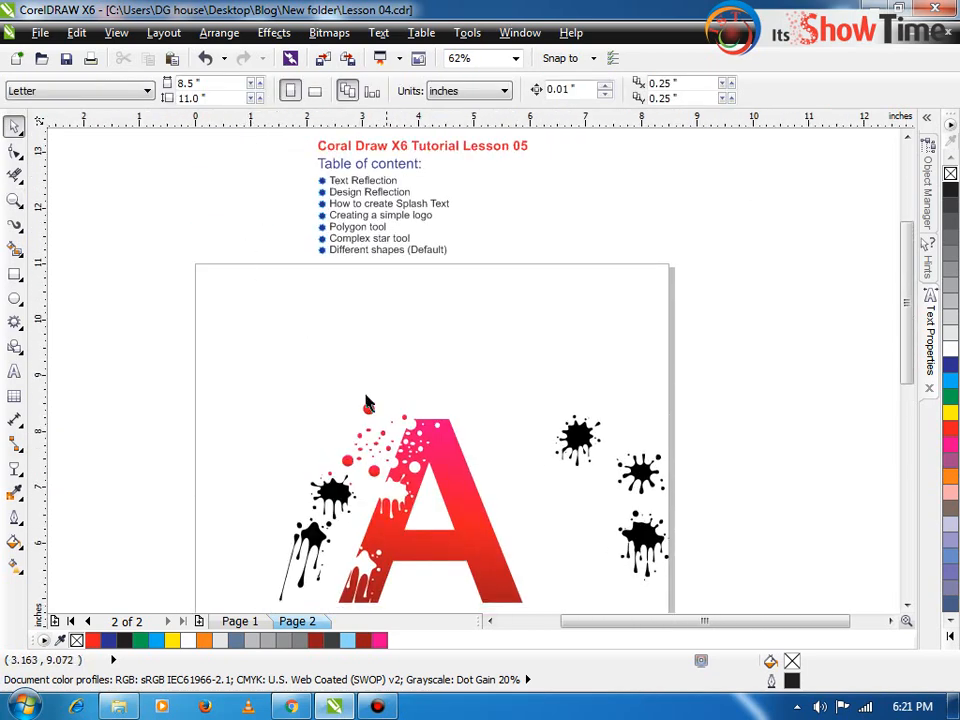
- Nudge the small oval droplet near the letter A's upper edge to about x 3.404, y 7.985 in and deselect it
{"action": "key", "text": "z"}
{"action": "left_click_drag", "start_coordinate": [256, 396], "coordinate": [514, 574]}
{"action": "key", "text": "space"}
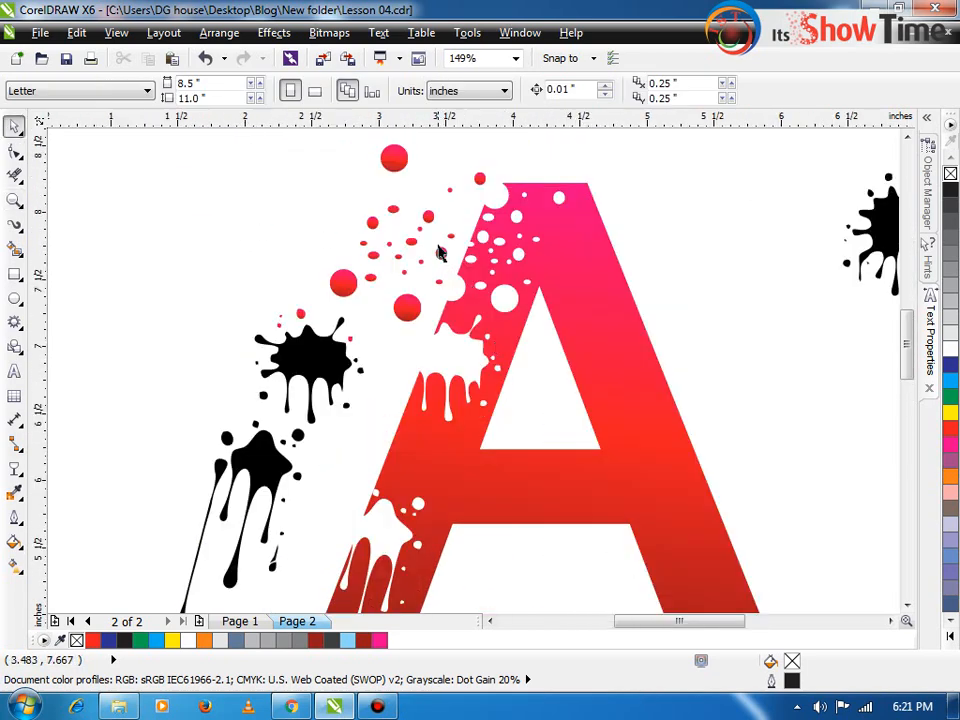
{"action": "left_click", "coordinate": [429, 216]}
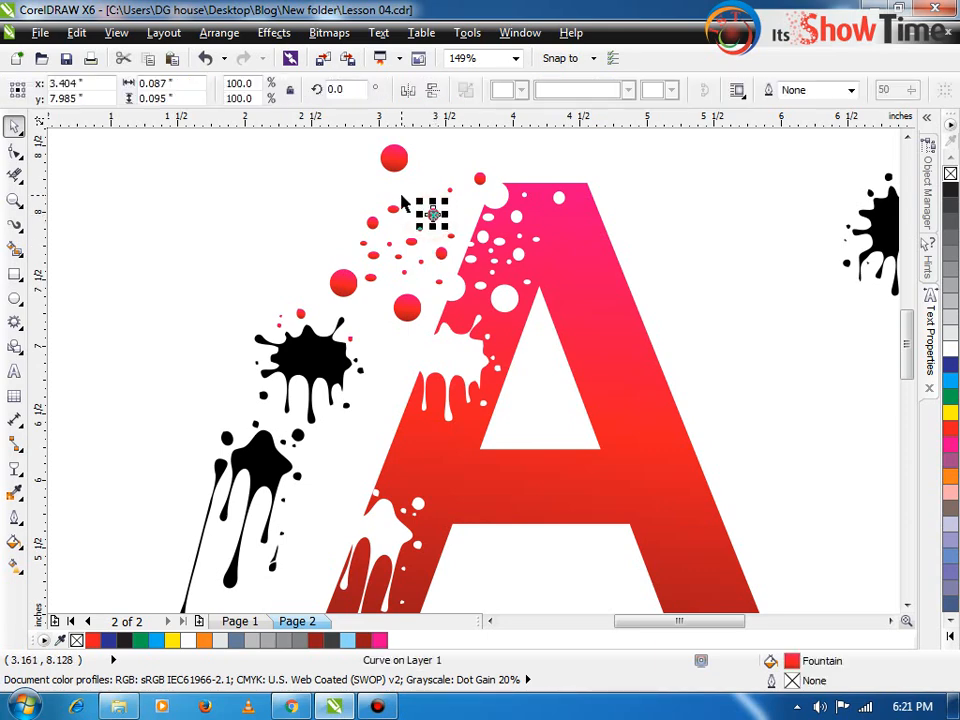
{"action": "left_click", "coordinate": [401, 200]}
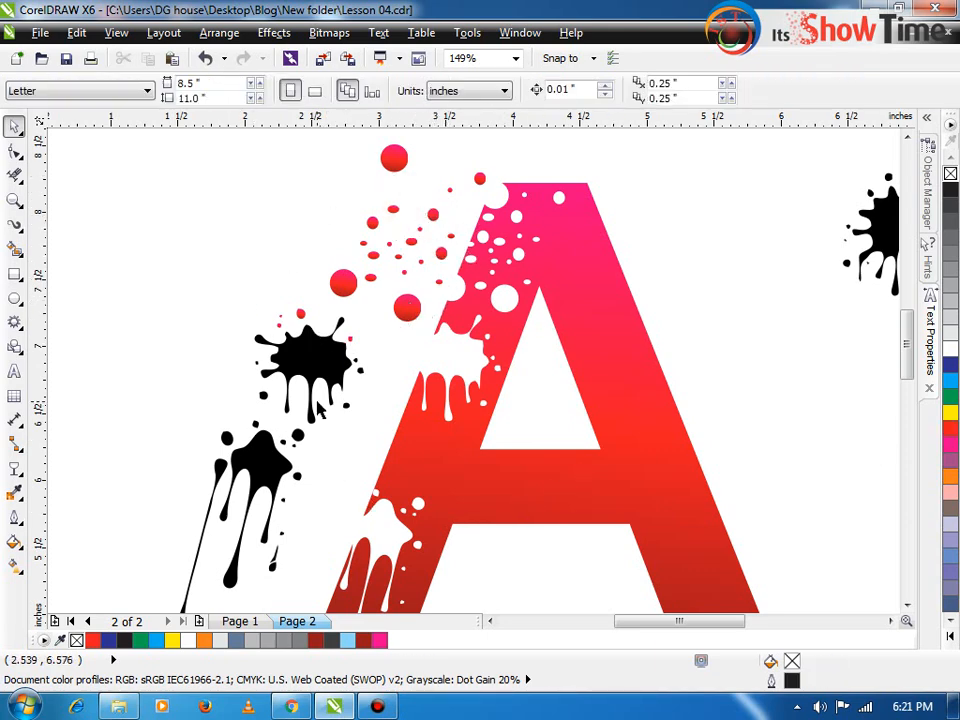
{"action": "key", "text": "F3"}
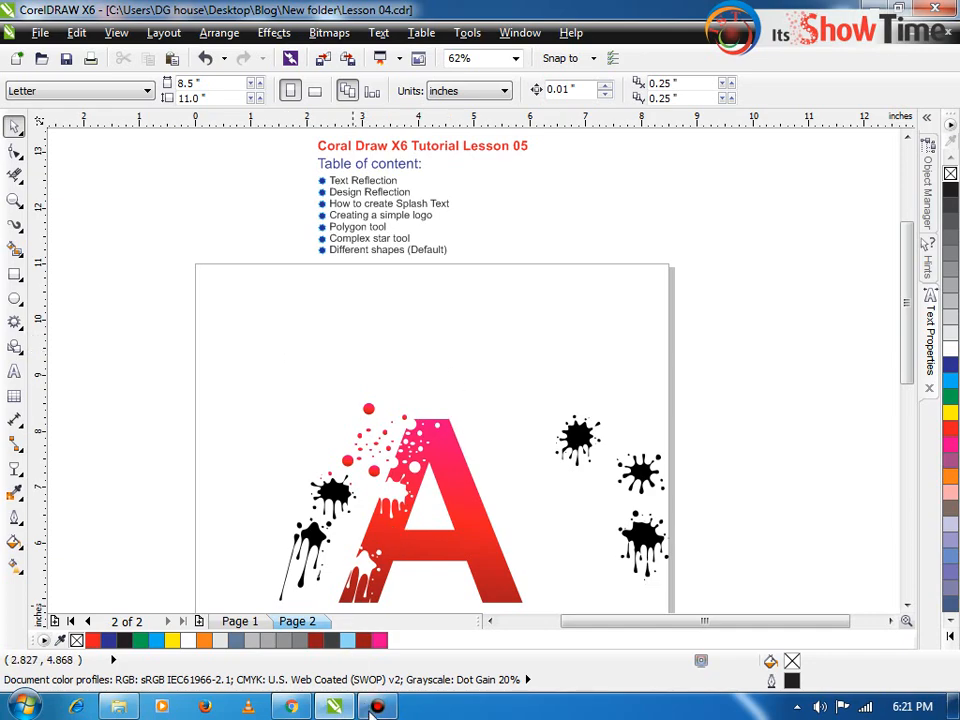
{"action": "left_click", "coordinate": [886, 8]}
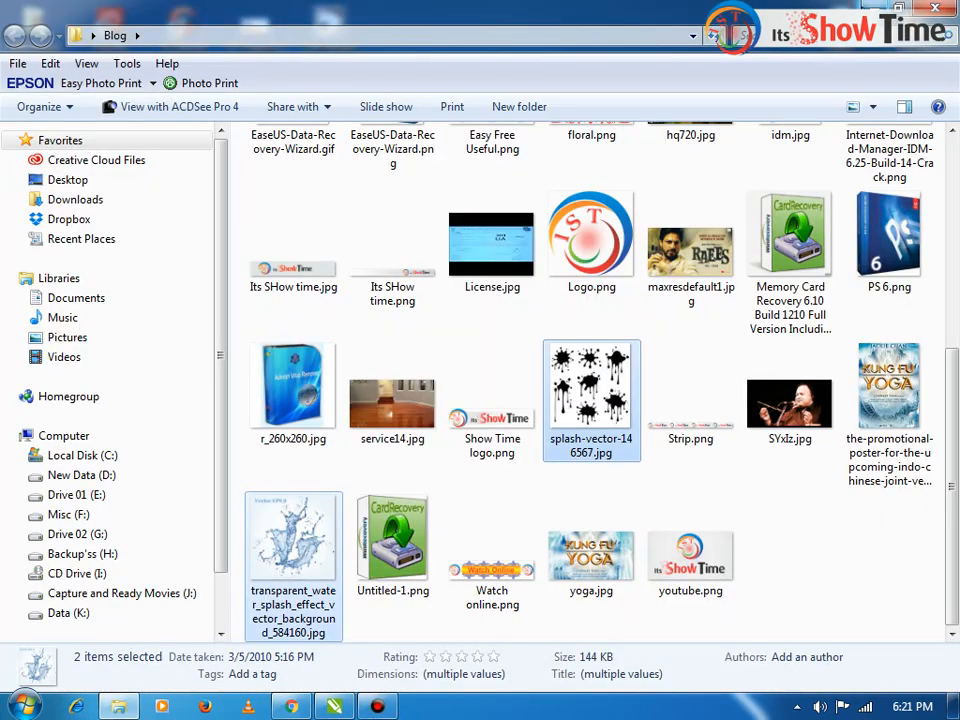
{"action": "left_click", "coordinate": [865, 7]}
{"action": "right_click", "coordinate": [648, 216]}
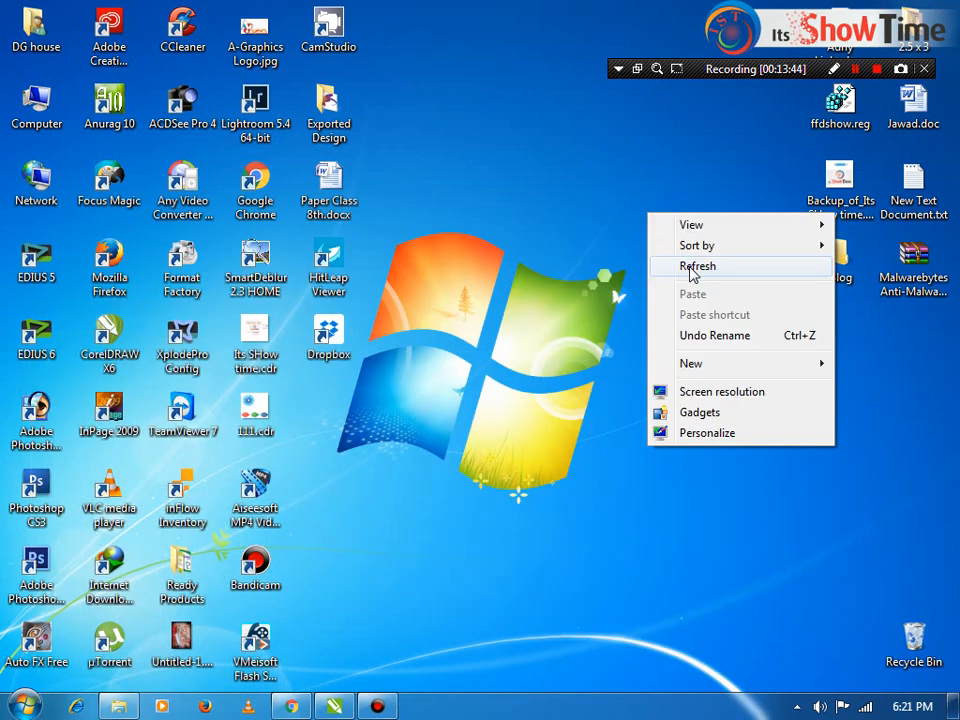
{"action": "left_click", "coordinate": [690, 267]}
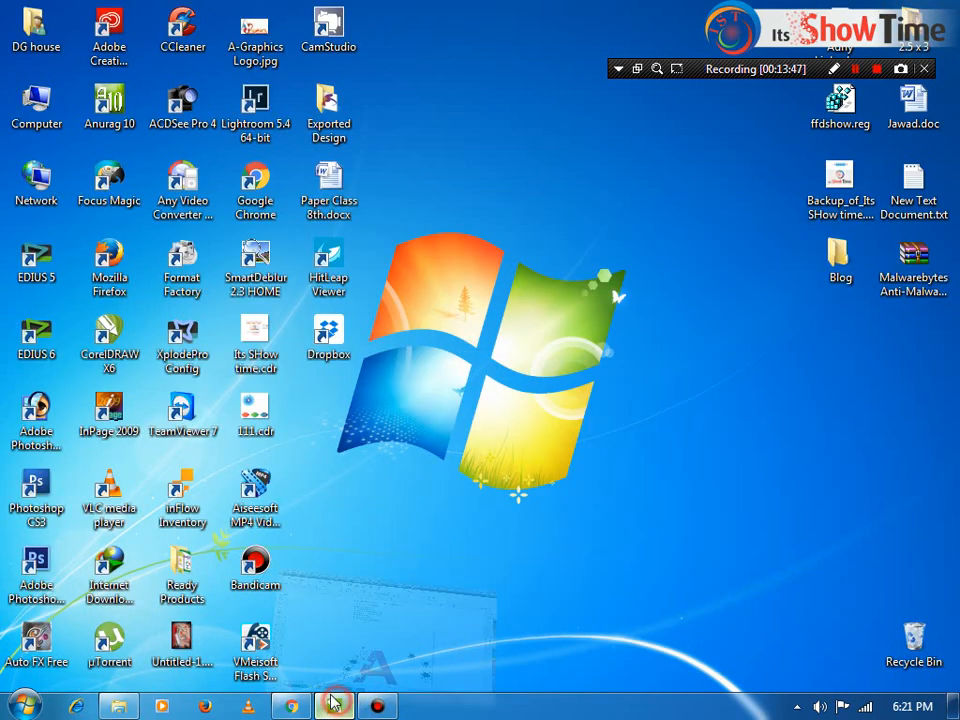
{"action": "left_click", "coordinate": [338, 700]}
{"action": "left_click", "coordinate": [377, 705]}
{"action": "left_click", "coordinate": [377, 705]}
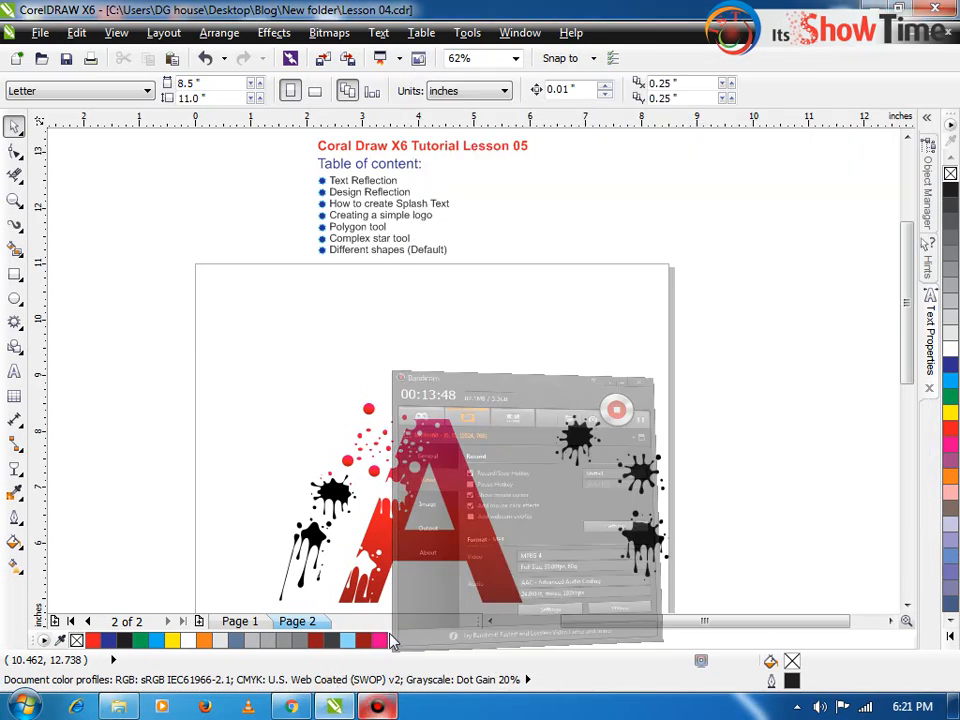
- Review the lesson's table of contents and select the gradient-filled letter A
{"action": "key", "text": "F2"}
{"action": "left_click_drag", "start_coordinate": [261, 180], "coordinate": [437, 260]}
{"action": "key", "text": "F3"}
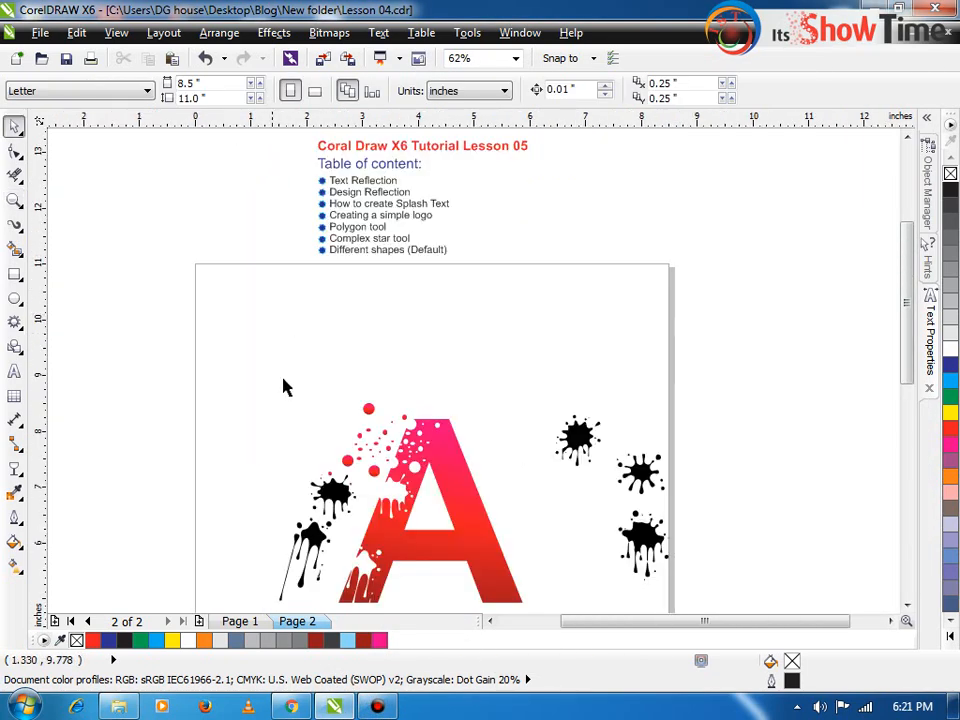
{"action": "left_click", "coordinate": [424, 457]}
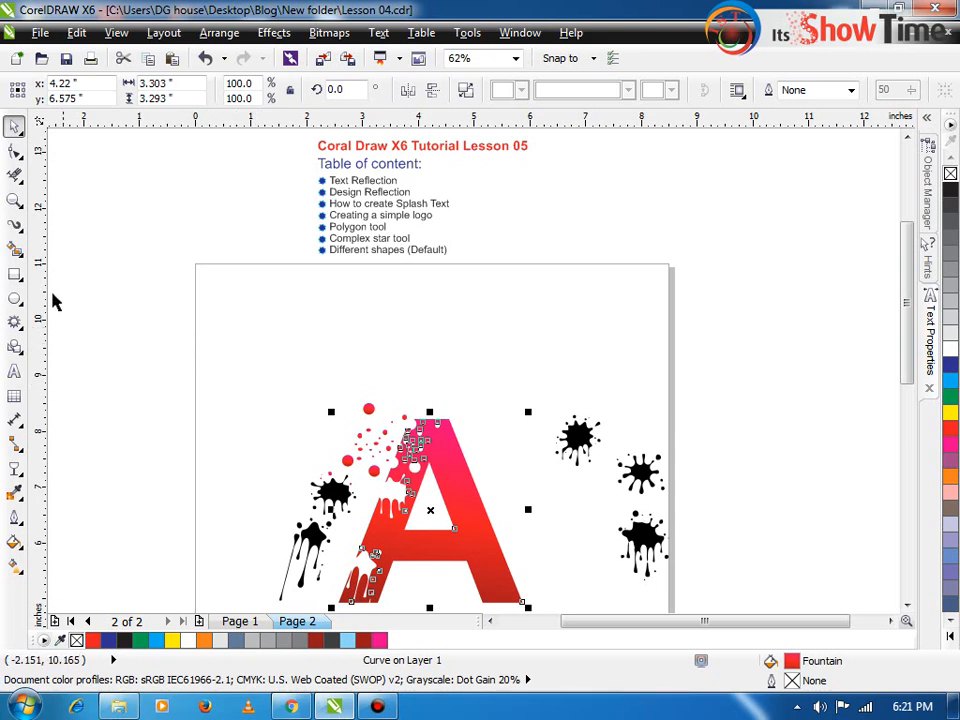
- Delete the gradient-filled letter A, its droplets and all black splatters from the page
{"action": "scroll", "coordinate": [135, 364], "scroll_direction": "down", "scroll_amount": 1}
{"action": "left_click_drag", "start_coordinate": [140, 347], "coordinate": [437, 535]}
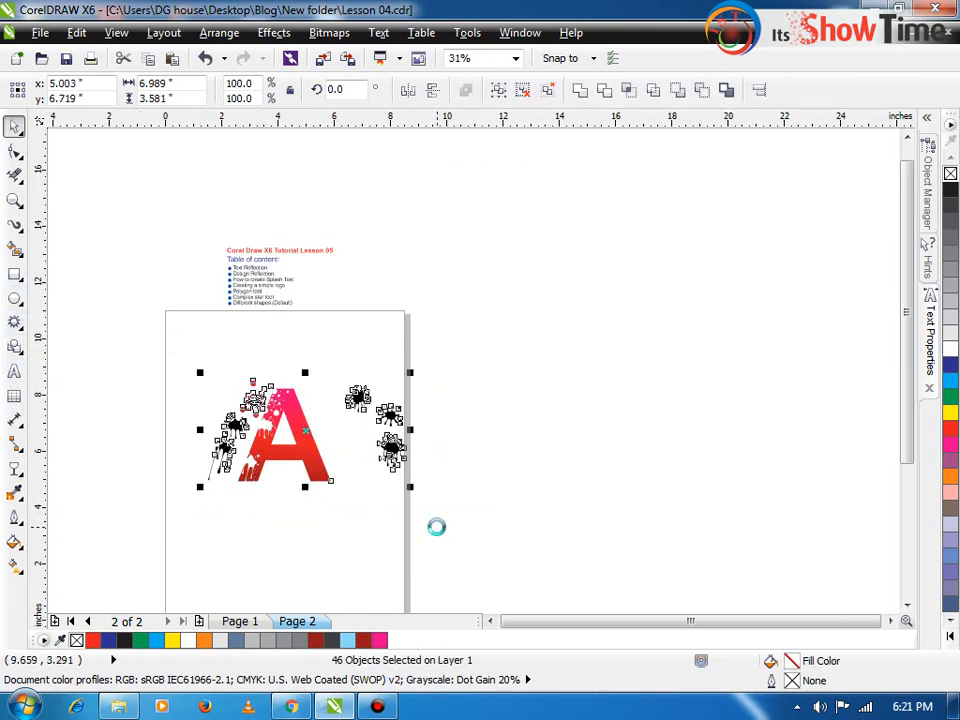
{"action": "key", "text": "Delete"}
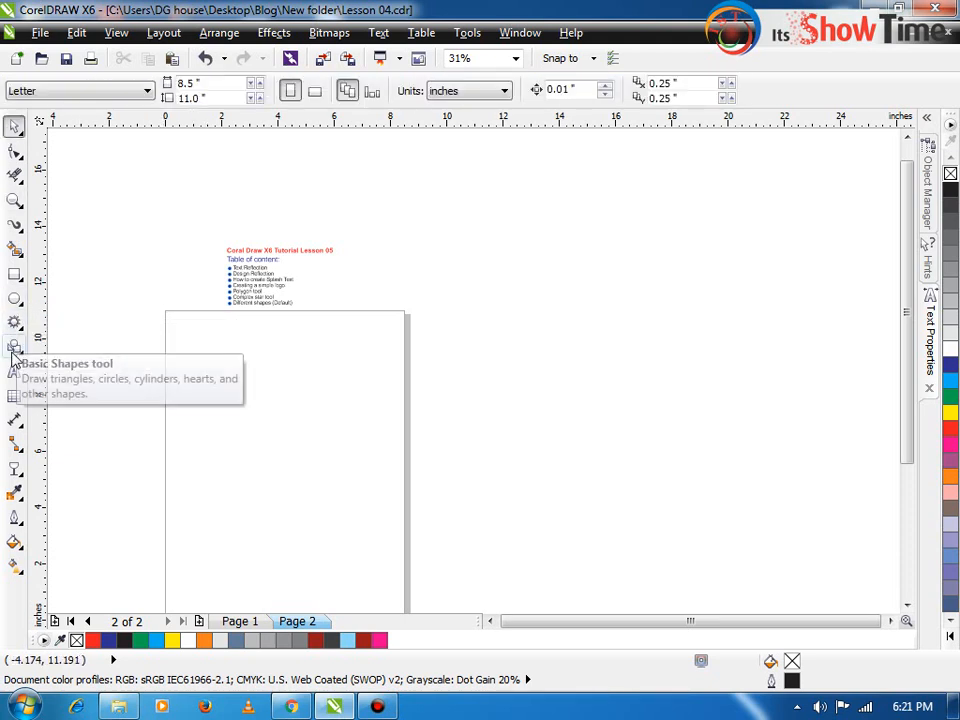
- Add the artistic text "AA" in bold 24 pt Arial near the page's upper area
{"action": "left_click", "coordinate": [14, 372]}
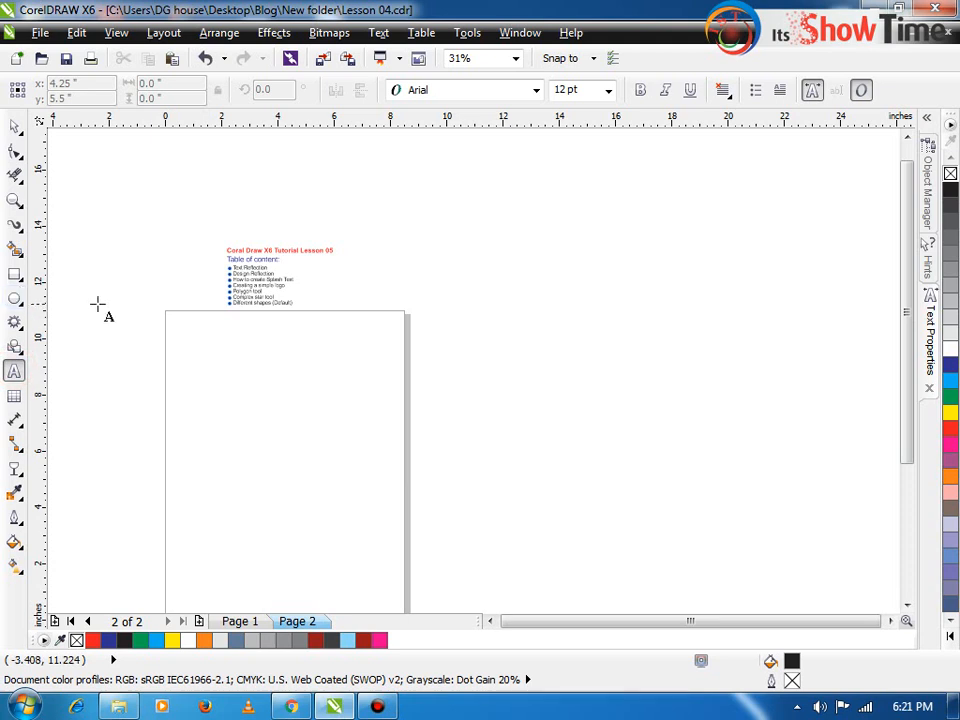
{"action": "left_click", "coordinate": [205, 387]}
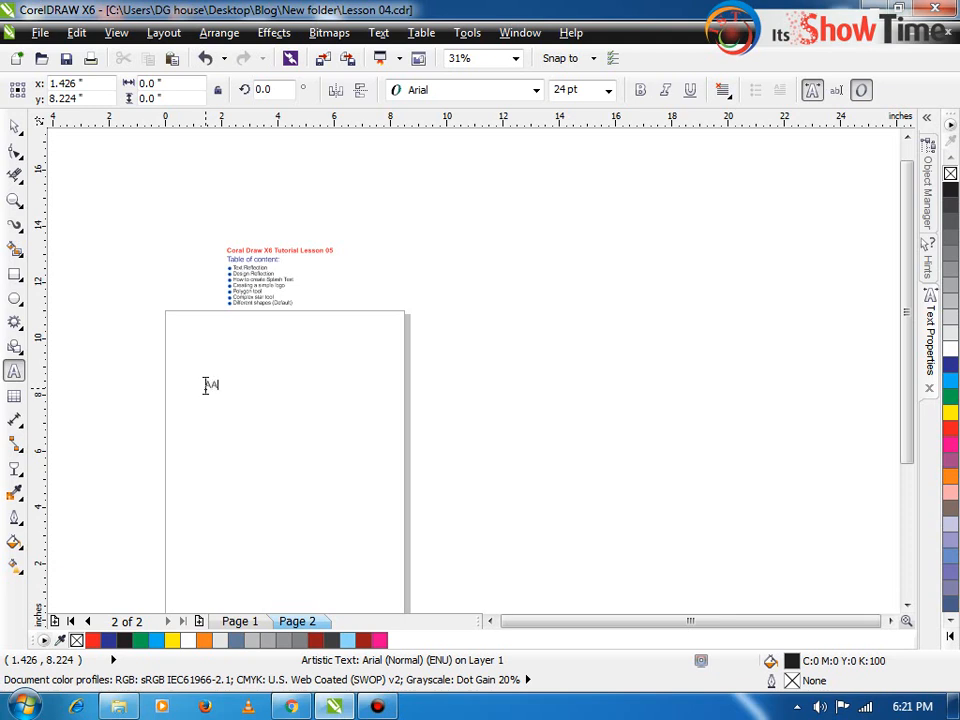
{"action": "key", "text": "ctrl+space"}
{"action": "key", "text": "shift+F2"}
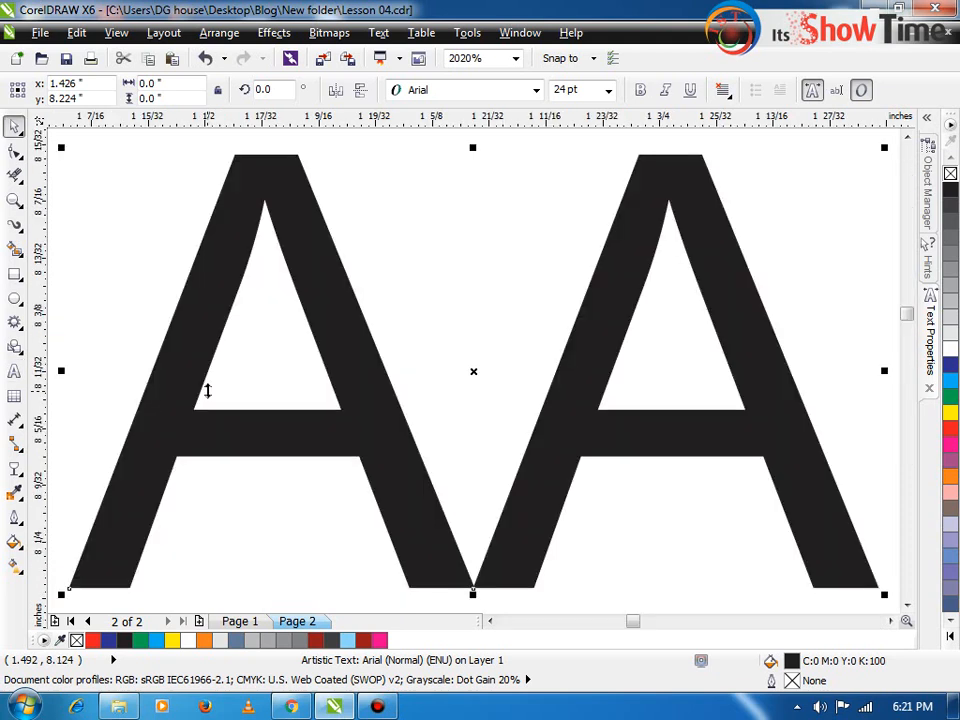
{"action": "scroll", "coordinate": [360, 392], "scroll_direction": "down", "scroll_amount": 2}
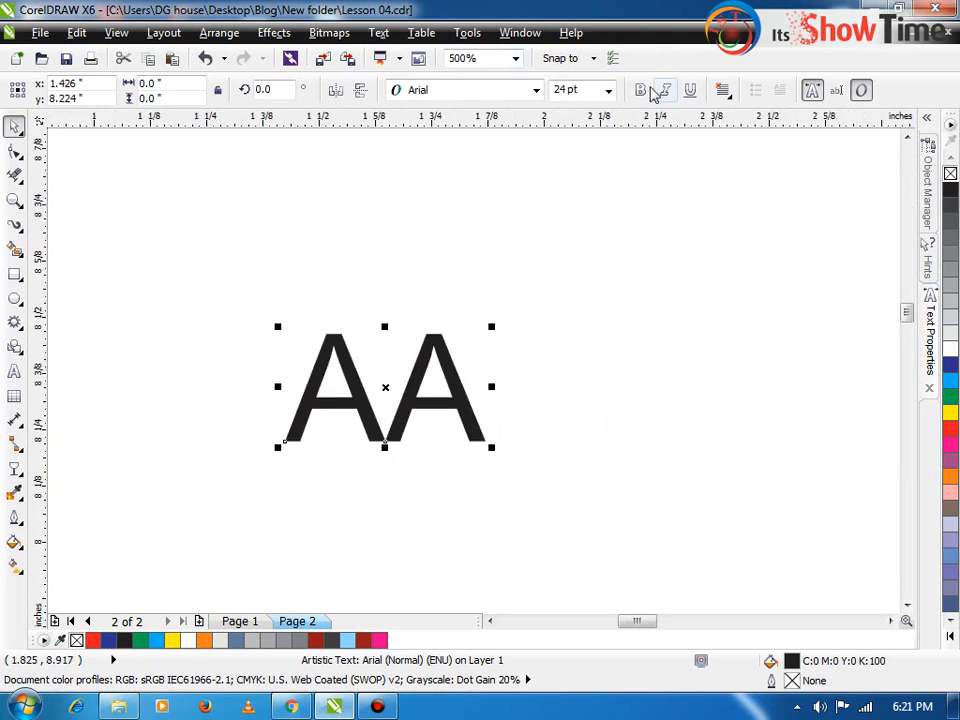
{"action": "left_click", "coordinate": [643, 90]}
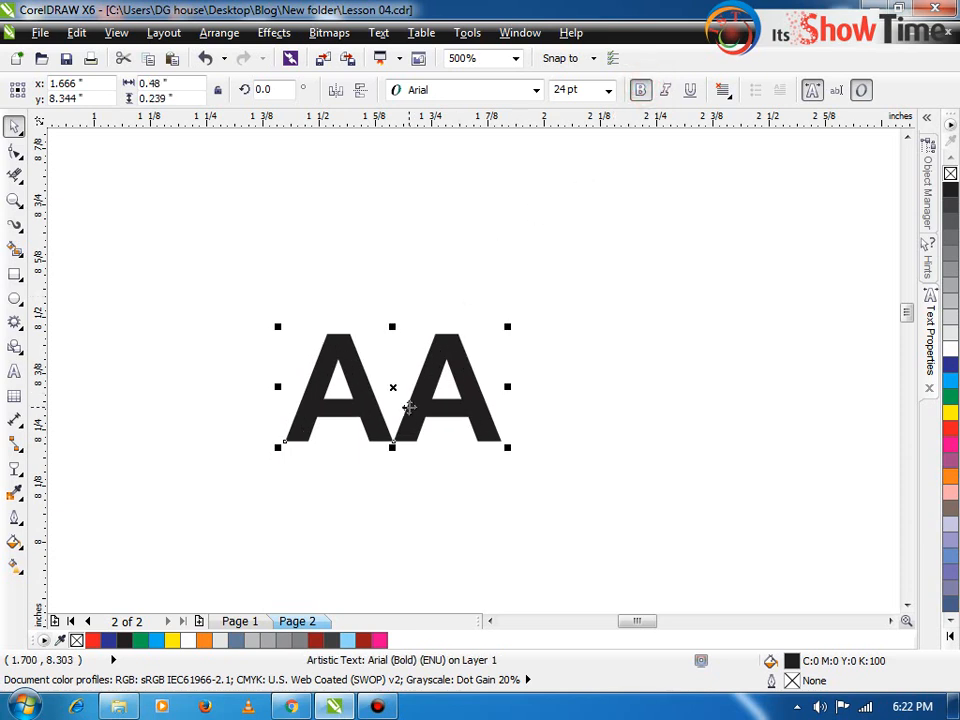
- Break the AA text into separate letters and move the second A away from the first, leaving a gap
{"action": "key", "text": "ctrl+k"}
{"action": "left_click", "coordinate": [424, 464]}
{"action": "left_click_drag", "start_coordinate": [420, 419], "coordinate": [447, 420]}
{"action": "left_click", "coordinate": [434, 474]}
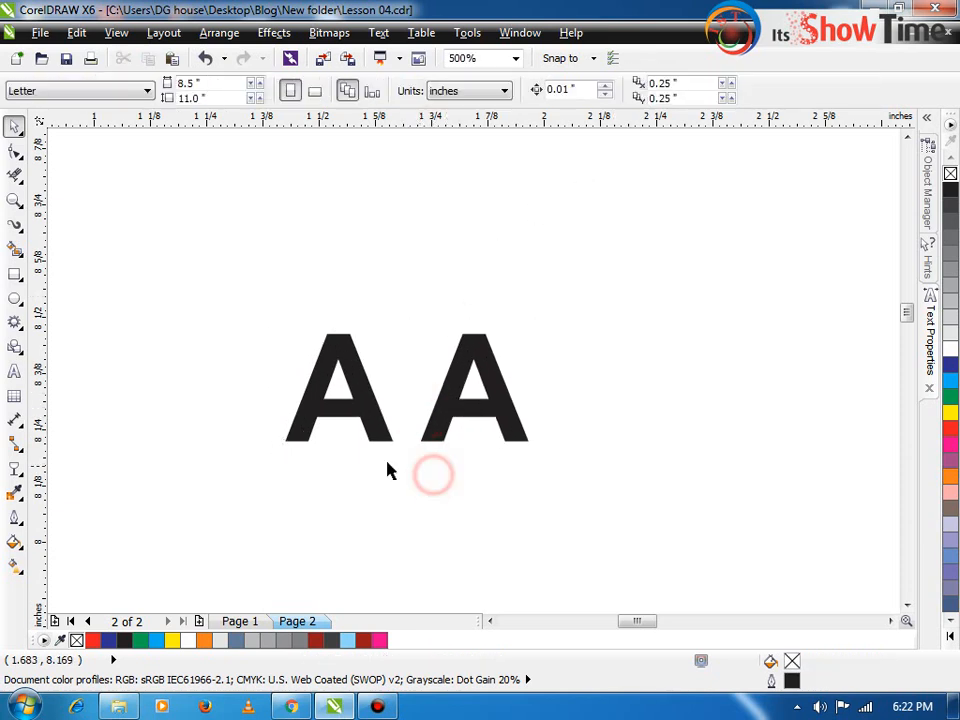
- Draw a circle about 0.431 in wide over the first A and place an offset copy reduced to about 0.413 in
{"action": "left_click", "coordinate": [15, 297]}
{"action": "left_click_drag", "start_coordinate": [194, 205], "coordinate": [388, 400]}
{"action": "key", "text": "space"}
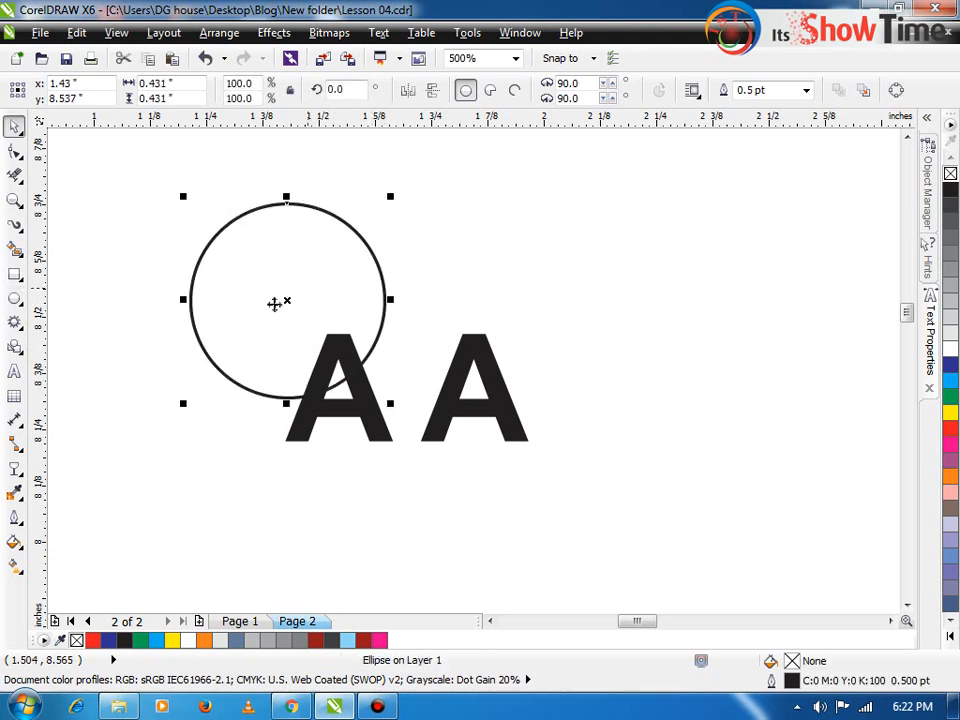
{"action": "left_click_drag", "start_coordinate": [283, 302], "coordinate": [300, 274]}
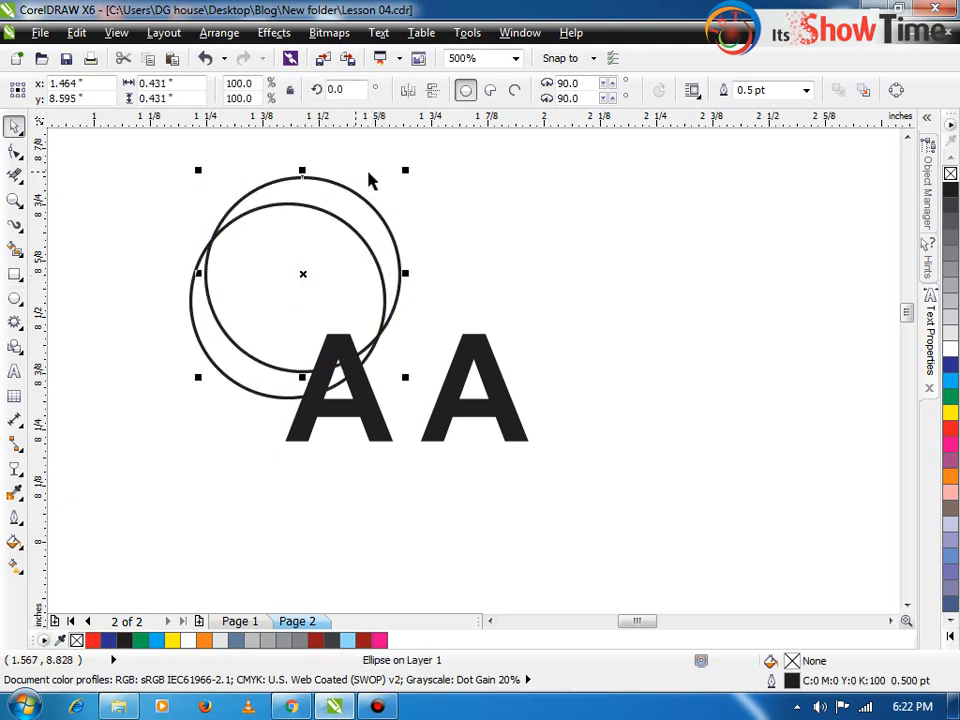
{"action": "left_click_drag", "start_coordinate": [406, 172], "coordinate": [396, 180]}
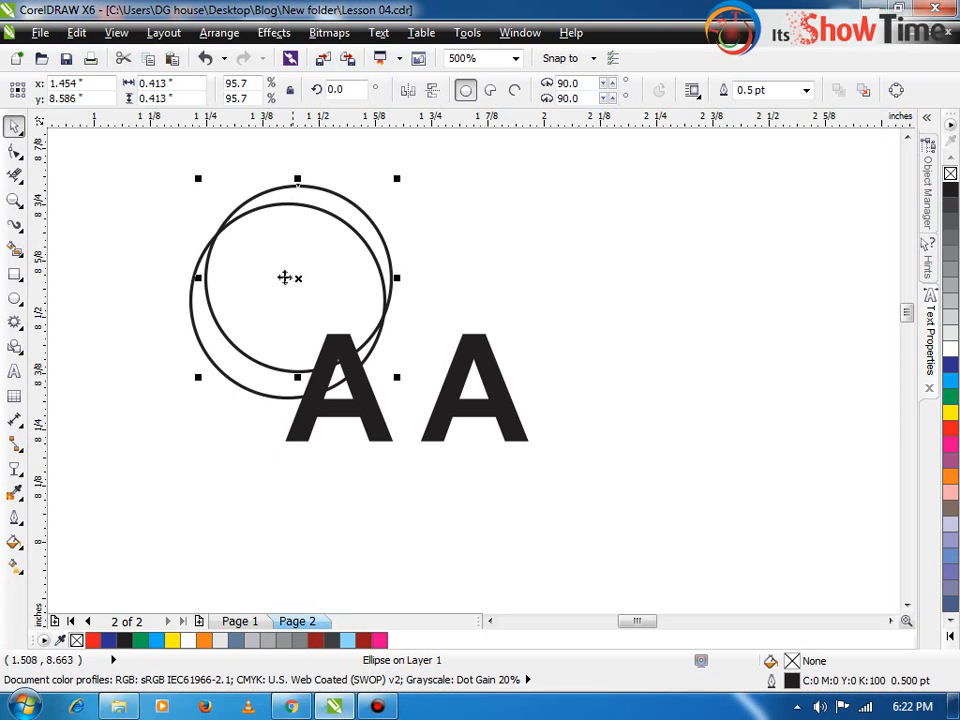
- Simplify the two overlapping circles, delete the upper one and move the remaining crescent around the underside of the first A
{"action": "left_click", "coordinate": [203, 328], "text": "shift"}
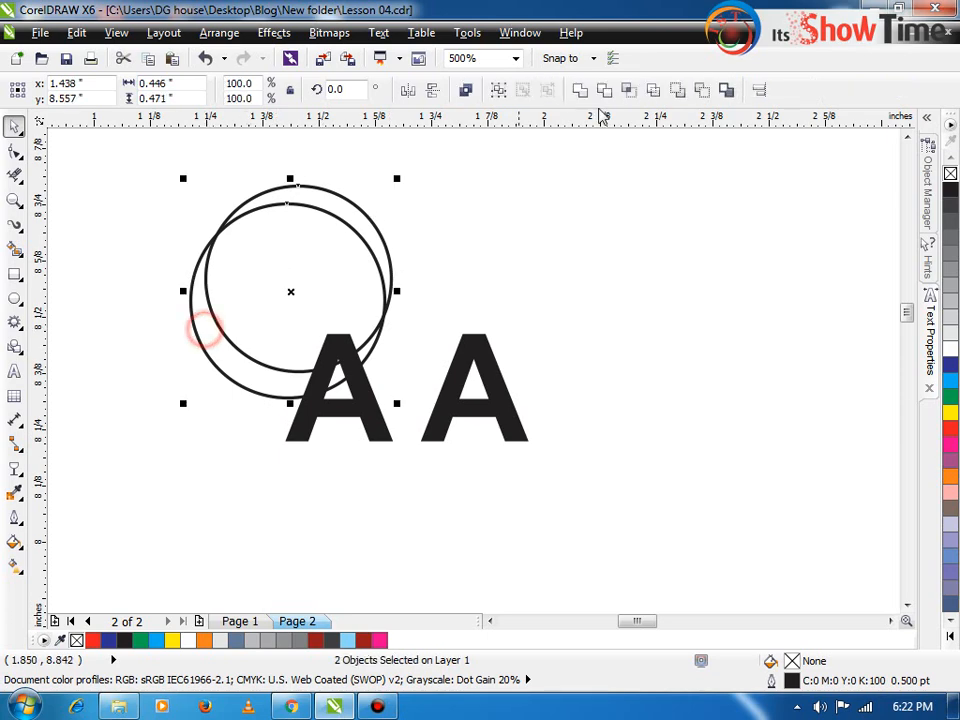
{"action": "left_click", "coordinate": [655, 91]}
{"action": "left_click", "coordinate": [645, 151]}
{"action": "left_click_drag", "start_coordinate": [348, 250], "coordinate": [420, 196]}
{"action": "key", "text": "Delete"}
{"action": "left_click", "coordinate": [246, 358]}
{"action": "left_click_drag", "start_coordinate": [246, 358], "coordinate": [291, 454]}
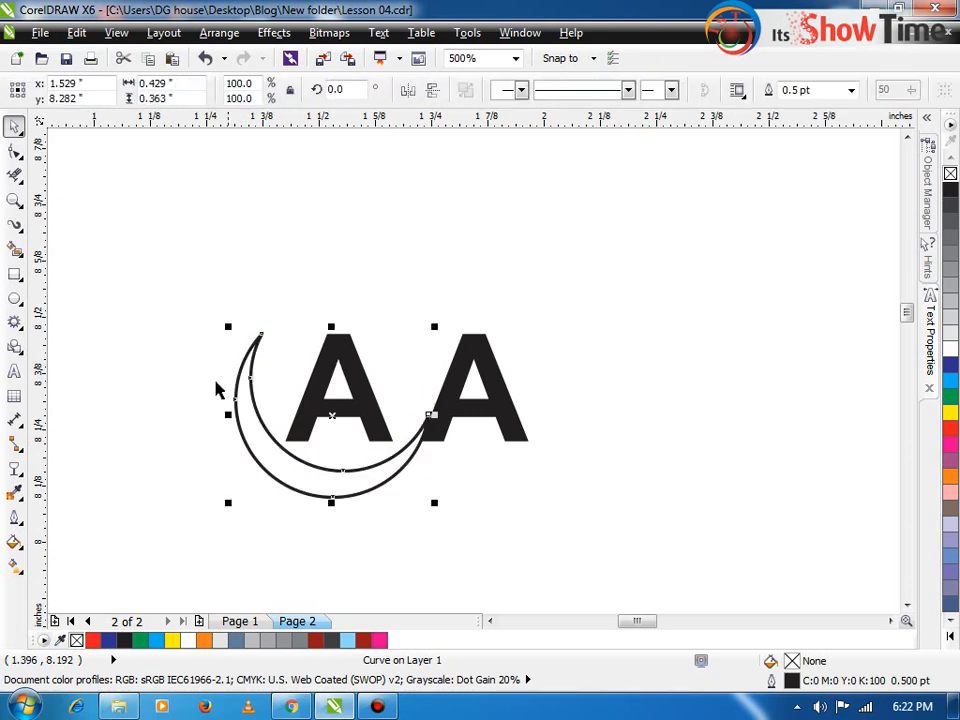
- Duplicate the crescent, rotate the copy to about 220.6° and arch it over the letter A
{"action": "left_click", "coordinate": [238, 393]}
{"action": "left_click_drag", "start_coordinate": [226, 326], "coordinate": [479, 238]}
{"action": "left_click_drag", "start_coordinate": [300, 347], "coordinate": [313, 258]}
{"action": "left_click_drag", "start_coordinate": [431, 217], "coordinate": [426, 285]}
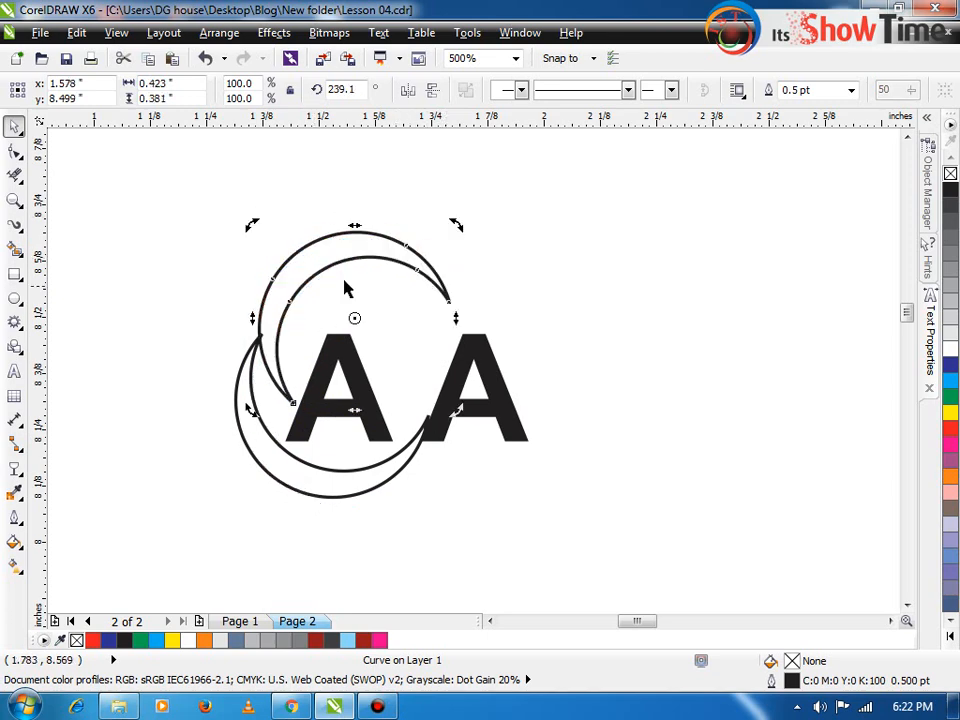
{"action": "left_click_drag", "start_coordinate": [310, 269], "coordinate": [309, 299]}
{"action": "left_click", "coordinate": [309, 299]}
{"action": "left_click_drag", "start_coordinate": [458, 258], "coordinate": [463, 294]}
- Reduce the second A to about 13.27 pt and place it against the large A's upper right side
{"action": "left_click", "coordinate": [500, 340]}
{"action": "left_click_drag", "start_coordinate": [532, 327], "coordinate": [508, 330]}
{"action": "left_click_drag", "start_coordinate": [493, 405], "coordinate": [405, 398]}
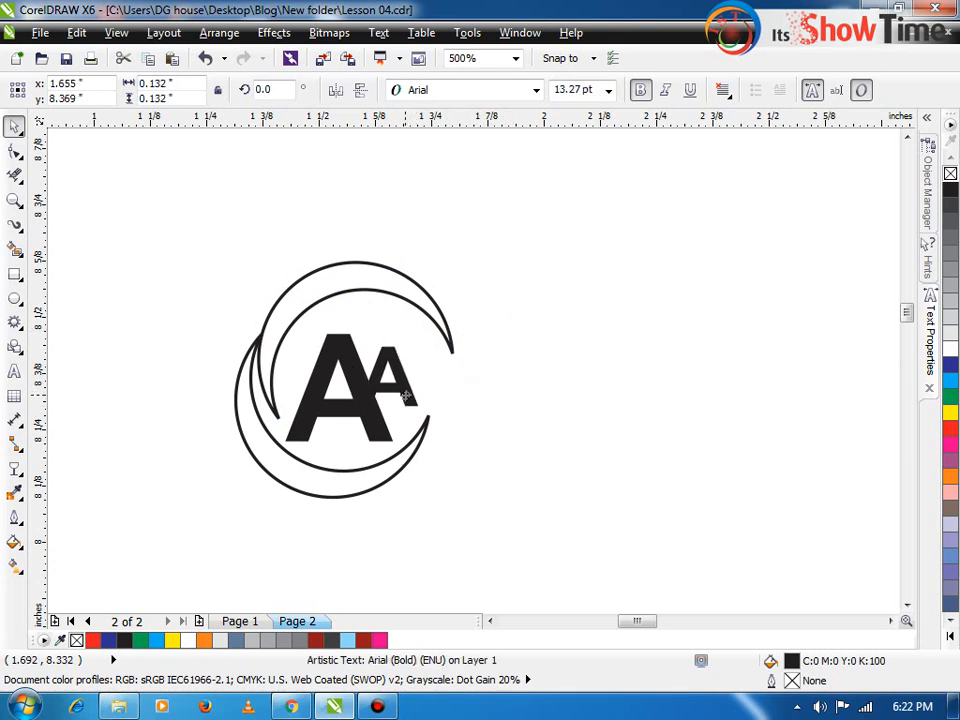
{"action": "left_click", "coordinate": [347, 368], "text": "shift"}
{"action": "left_click", "coordinate": [486, 381]}
- Fill the large A with green and the small A with a linear green-to-yellow-green fountain fill
{"action": "left_click", "coordinate": [357, 377]}
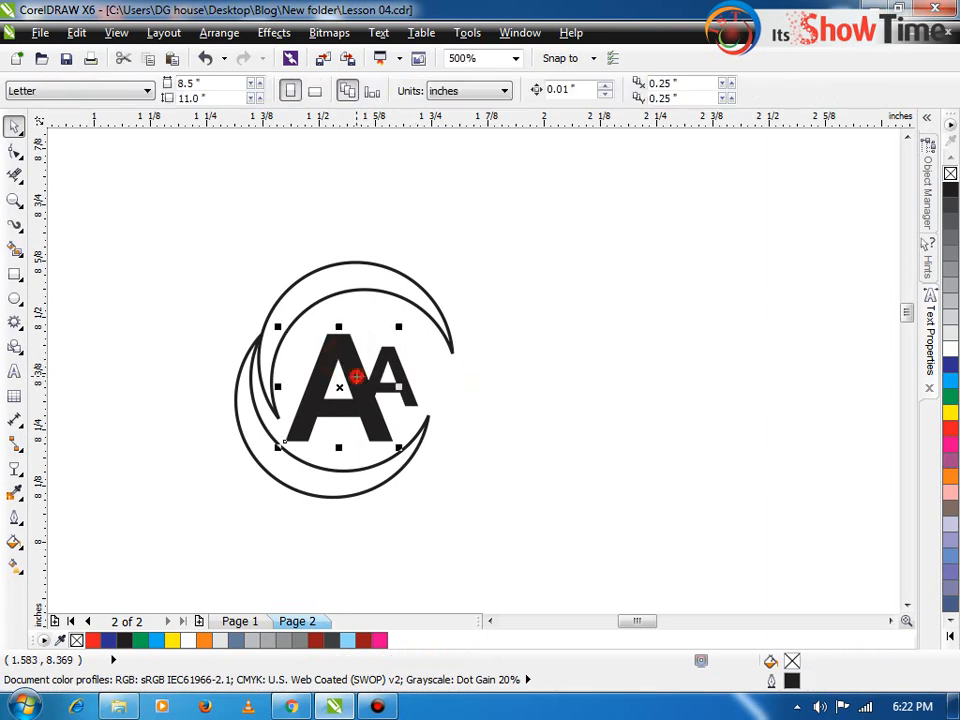
{"action": "left_click", "coordinate": [949, 396]}
{"action": "left_click", "coordinate": [390, 388]}
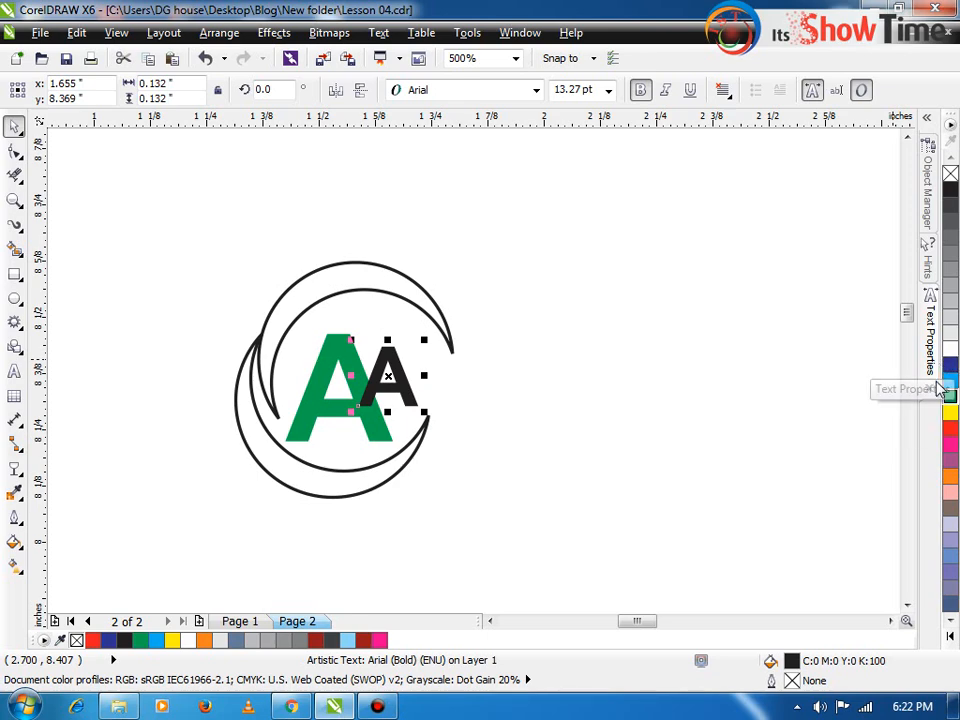
{"action": "key", "text": "F11"}
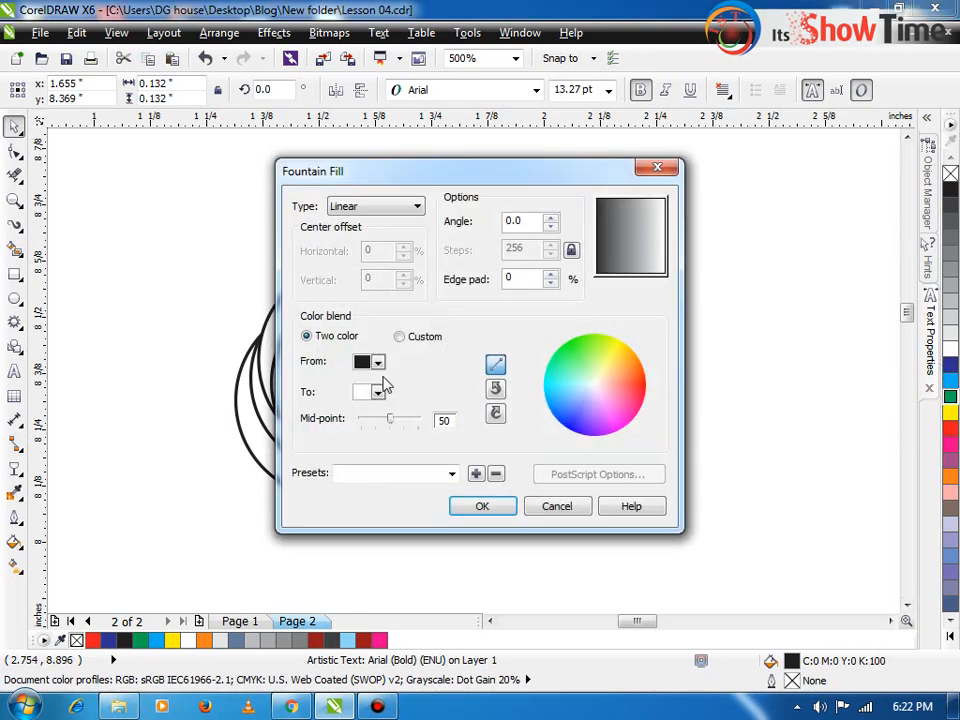
{"action": "left_click", "coordinate": [378, 361]}
{"action": "left_click", "coordinate": [375, 393]}
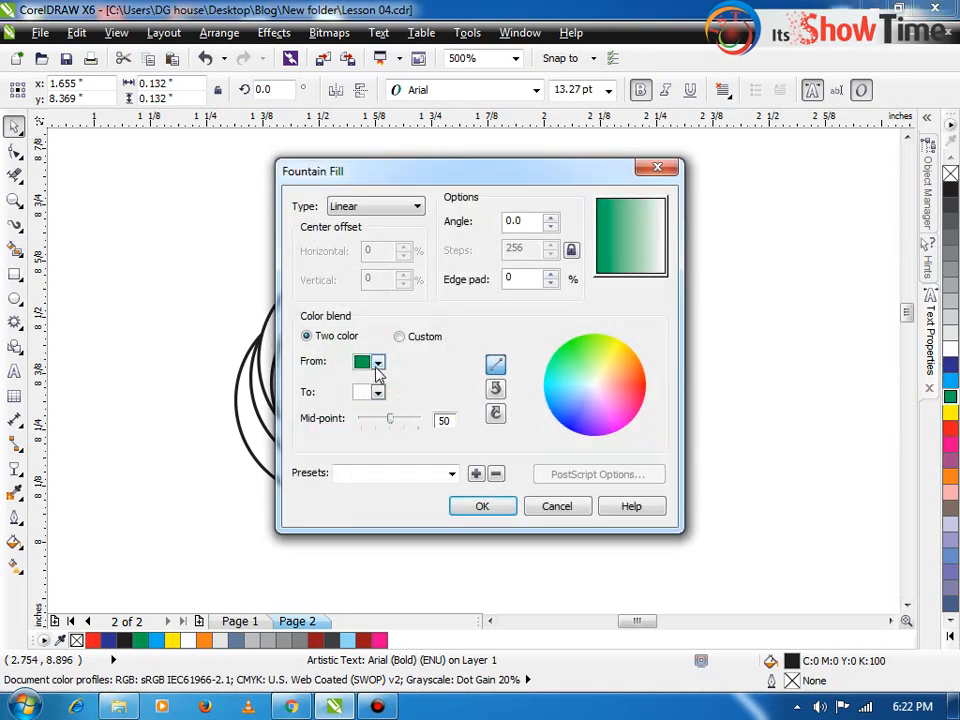
{"action": "left_click", "coordinate": [378, 391]}
{"action": "left_click", "coordinate": [376, 512]}
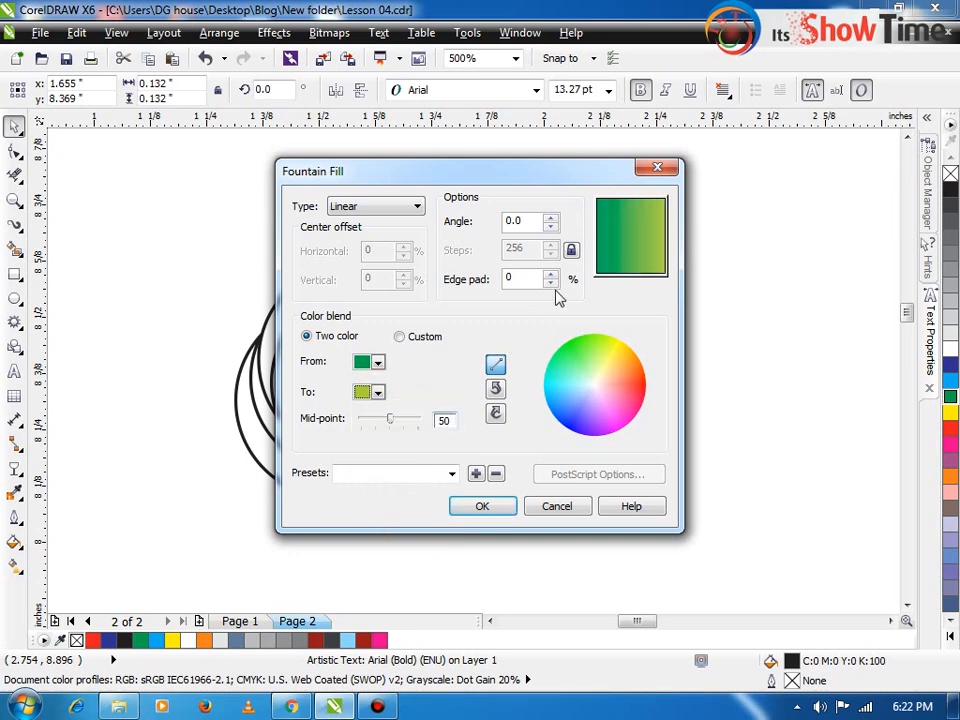
{"action": "left_click", "coordinate": [490, 505]}
{"action": "left_click", "coordinate": [570, 437]}
- Mirror the small A horizontally so its gradient runs from yellow-green to green
{"action": "key", "text": "z"}
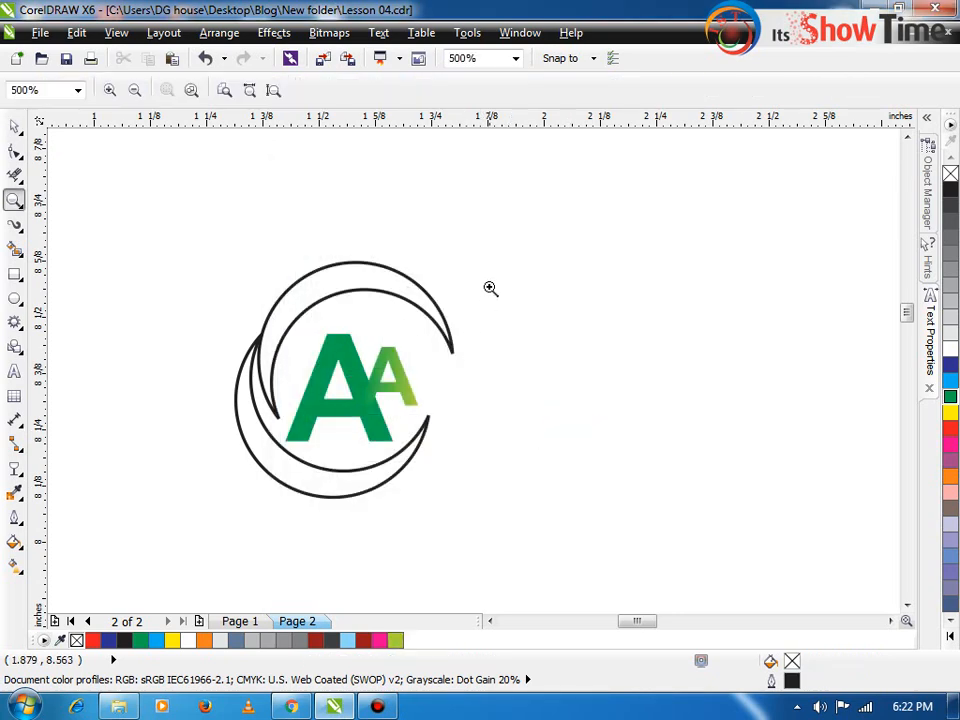
{"action": "left_click", "coordinate": [482, 300]}
{"action": "key", "text": "space"}
{"action": "left_click", "coordinate": [506, 423]}
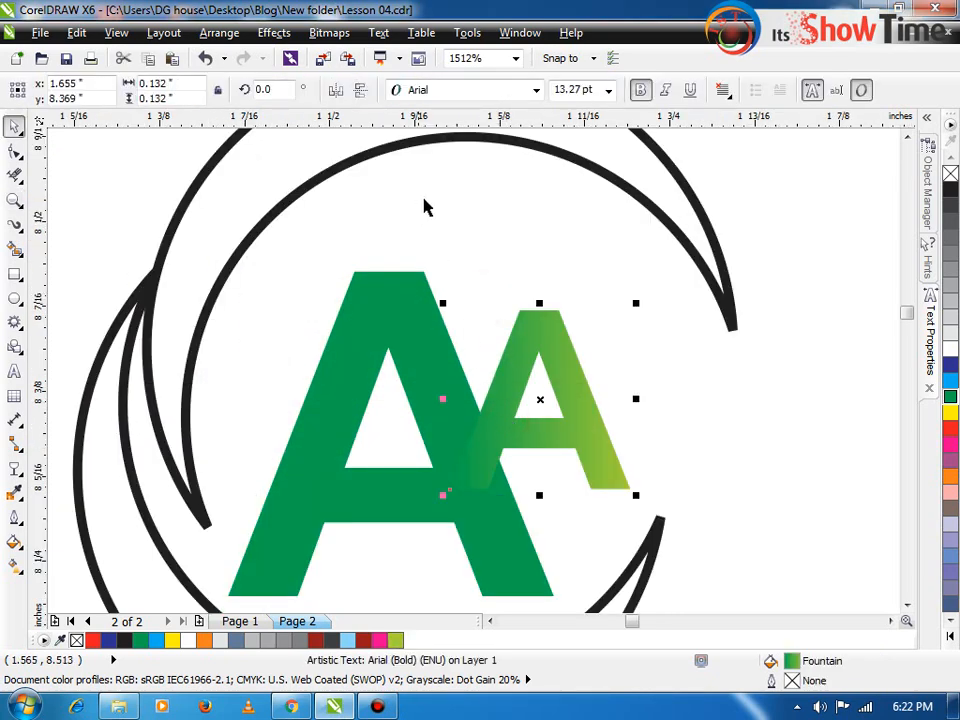
{"action": "left_click", "coordinate": [336, 90]}
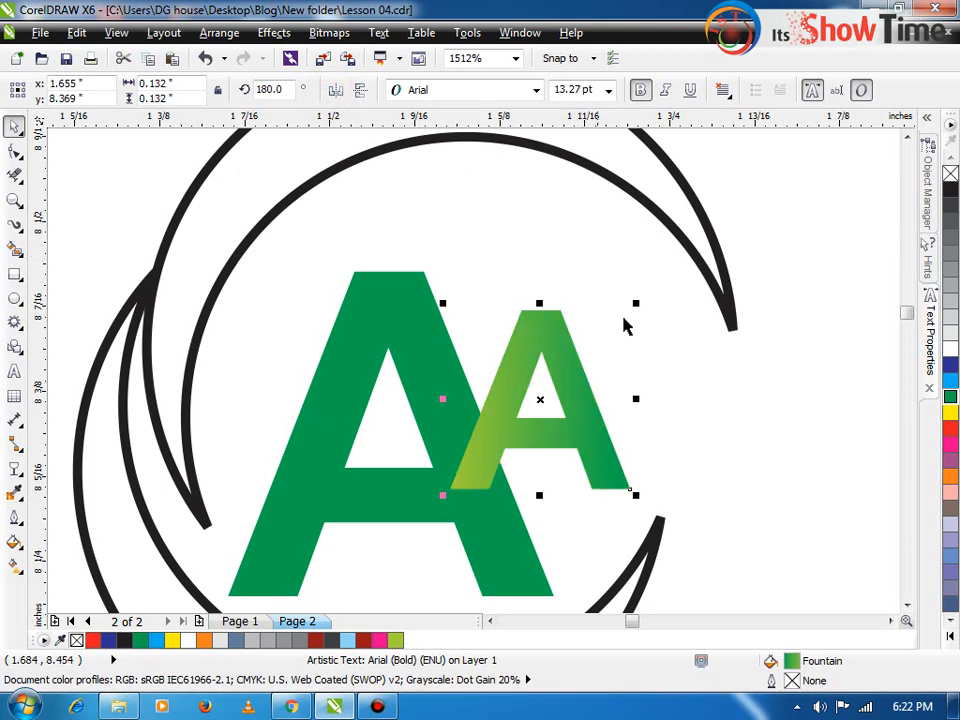
{"action": "left_click", "coordinate": [660, 317]}
- Place a third crescent around the letters' right side, rotated to about 100.6° and enlarged to about 124.3%
{"action": "scroll", "coordinate": [655, 316], "scroll_direction": "down", "scroll_amount": 3}
{"action": "left_click_drag", "start_coordinate": [566, 195], "coordinate": [567, 210]}
{"action": "left_click_drag", "start_coordinate": [707, 195], "coordinate": [707, 206]}
{"action": "left_click", "coordinate": [585, 228]}
{"action": "left_click_drag", "start_coordinate": [585, 228], "coordinate": [516, 195]}
{"action": "left_click_drag", "start_coordinate": [632, 150], "coordinate": [618, 193]}
{"action": "left_click", "coordinate": [568, 190]}
{"action": "left_click", "coordinate": [550, 200]}
{"action": "left_click", "coordinate": [558, 196]}
{"action": "left_click_drag", "start_coordinate": [672, 175], "coordinate": [497, 549]}
{"action": "left_click_drag", "start_coordinate": [621, 352], "coordinate": [729, 467]}
- Fill the crescent beneath the letters with red and remove its outline
{"action": "scroll", "coordinate": [740, 465], "scroll_direction": "down", "scroll_amount": 1}
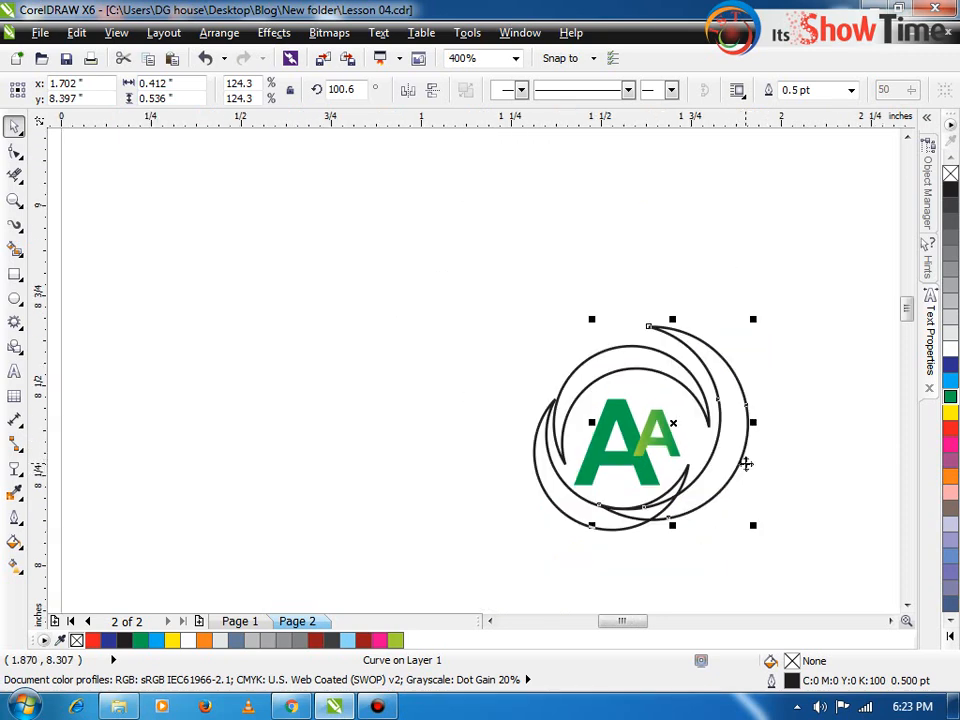
{"action": "left_click_drag", "start_coordinate": [512, 281], "coordinate": [713, 518]}
{"action": "key", "text": "space"}
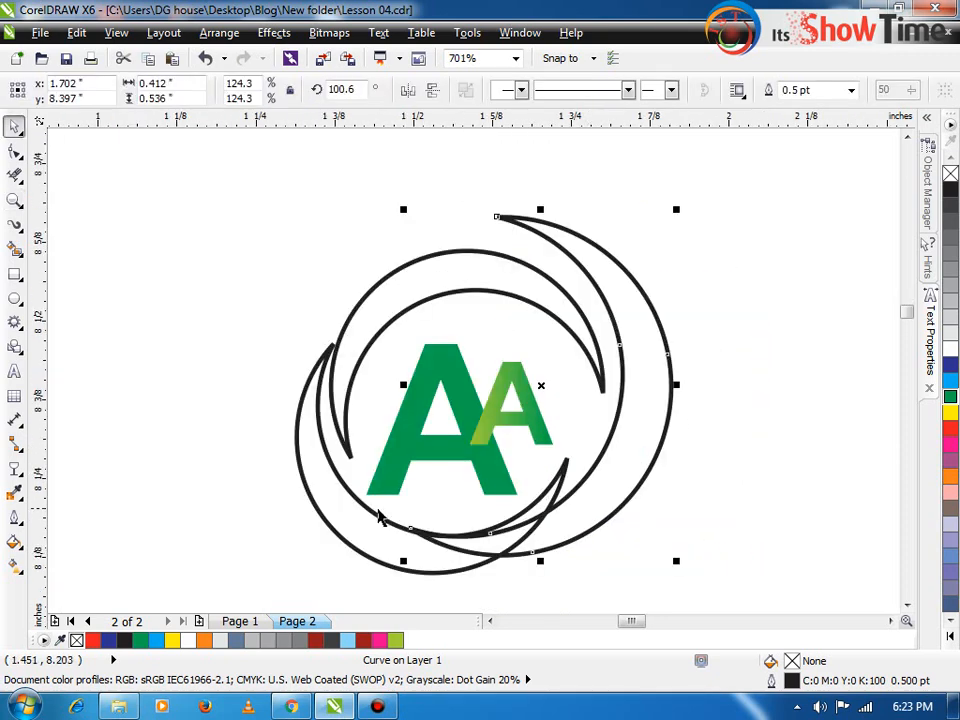
{"action": "left_click", "coordinate": [358, 511]}
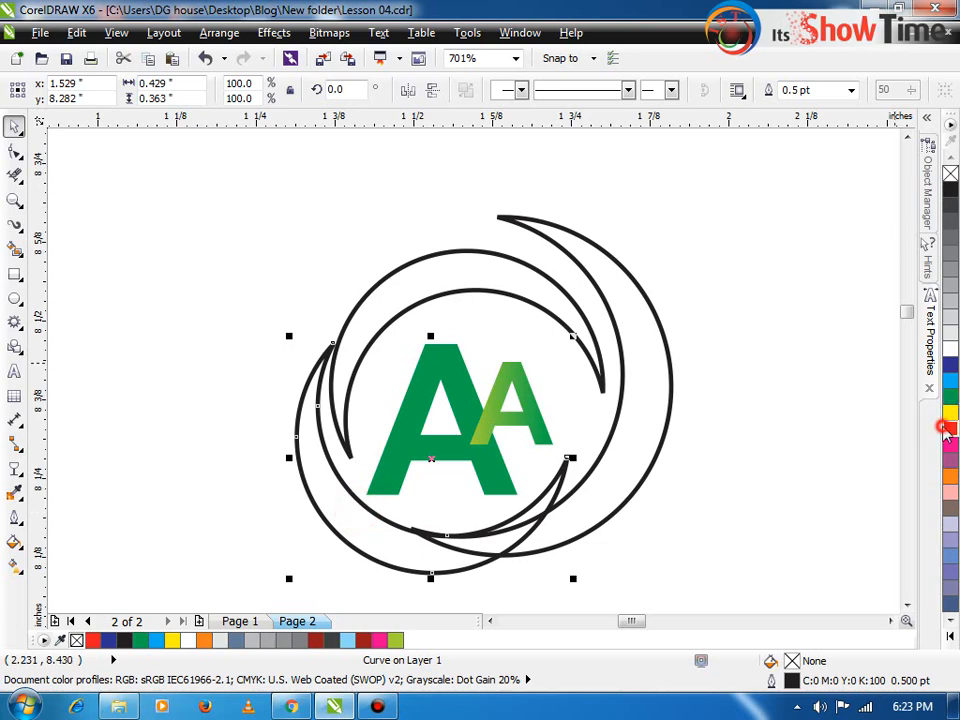
{"action": "left_click", "coordinate": [944, 428]}
{"action": "right_click", "coordinate": [950, 174]}
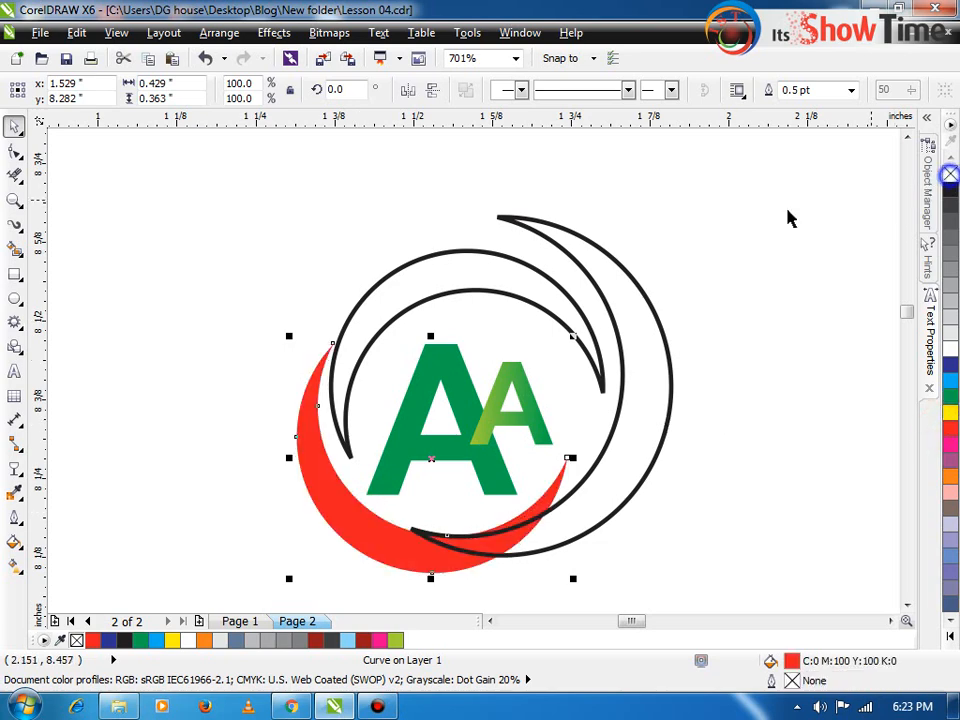
- Fill the crescent above the letters with yellow and the outer right crescent with dark blue, both without an outline
{"action": "left_click", "coordinate": [482, 262]}
{"action": "left_click", "coordinate": [946, 410]}
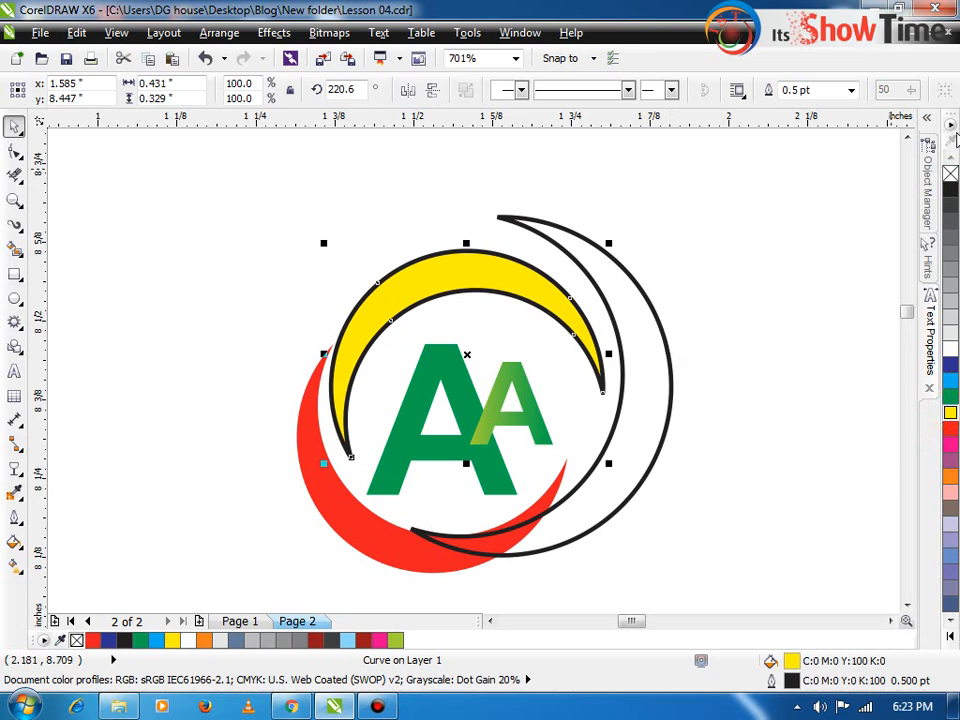
{"action": "right_click", "coordinate": [950, 176]}
{"action": "left_click", "coordinate": [624, 304]}
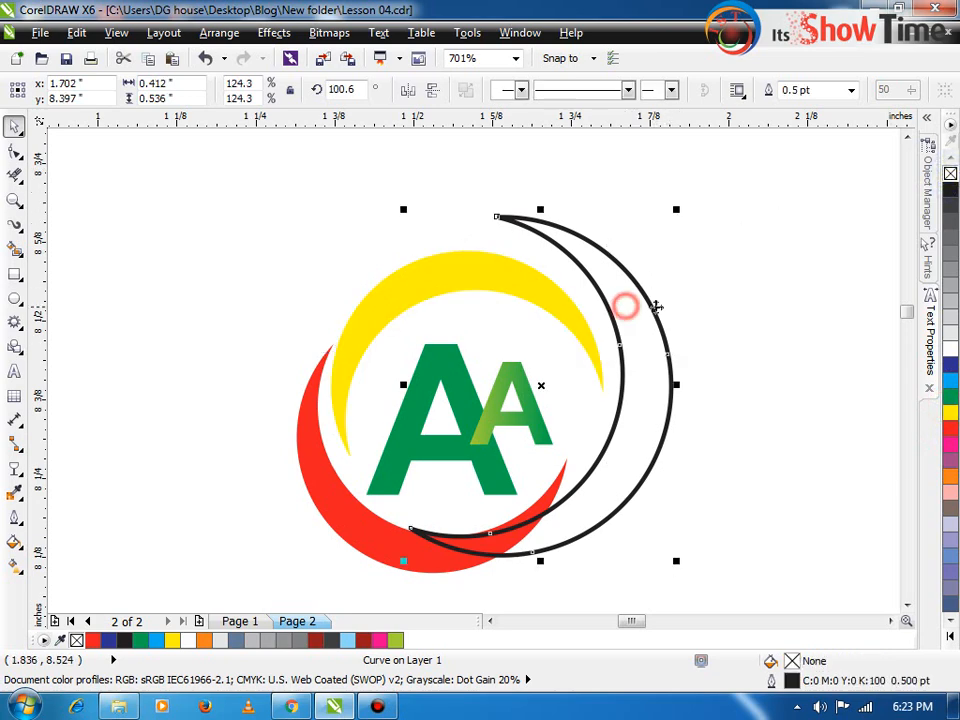
{"action": "left_click", "coordinate": [950, 365]}
{"action": "right_click", "coordinate": [950, 176]}
{"action": "key", "text": "Escape"}
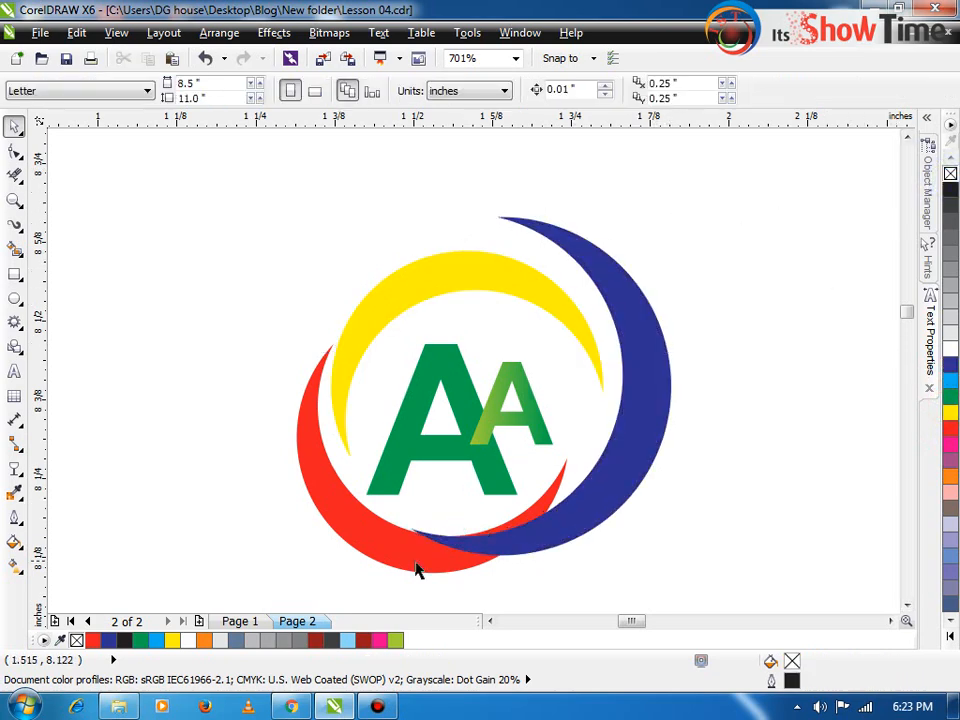
- Bring the red crescent to the front and enlarge the yellow crescent to about 114.2%
{"action": "left_click", "coordinate": [425, 566]}
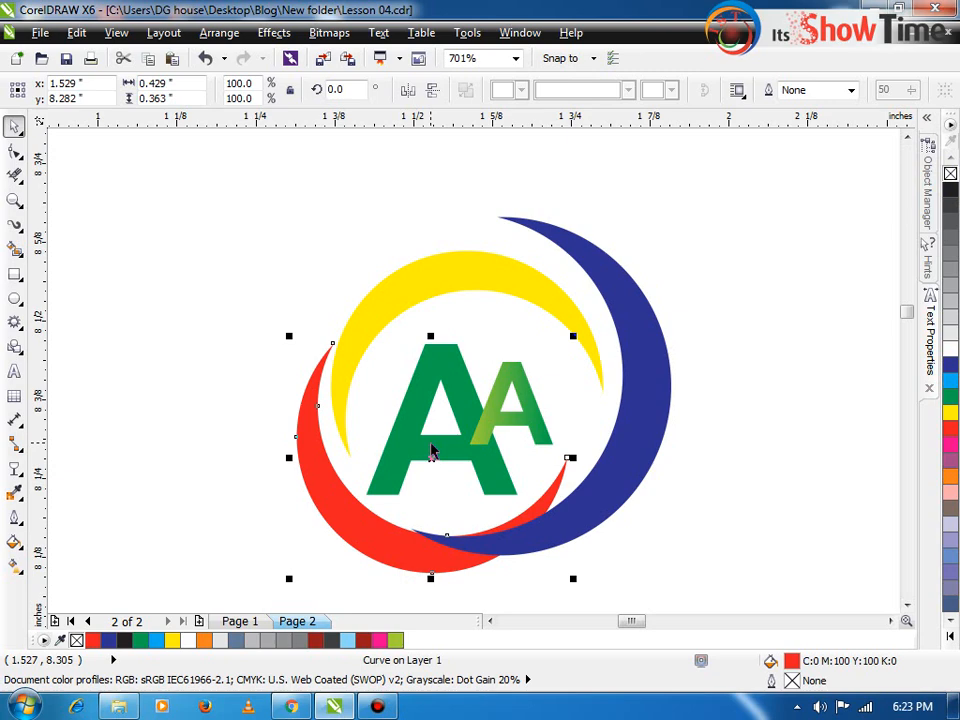
{"action": "key", "text": "shift+Page_Up"}
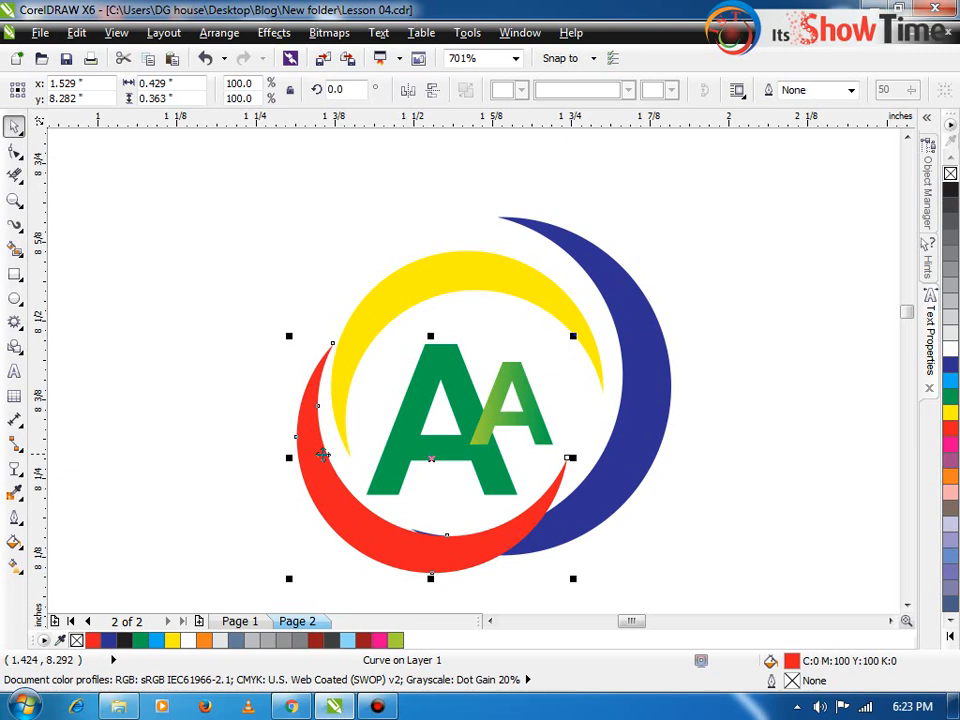
{"action": "left_click", "coordinate": [497, 296]}
{"action": "mouse_move", "coordinate": [608, 466]}
{"action": "left_mouse_down"}
{"action": "mouse_move", "coordinate": [645, 566]}
{"action": "mouse_move", "coordinate": [636, 568]}
{"action": "mouse_move", "coordinate": [650, 528]}
{"action": "mouse_move", "coordinate": [655, 560]}
{"action": "left_mouse_up"}
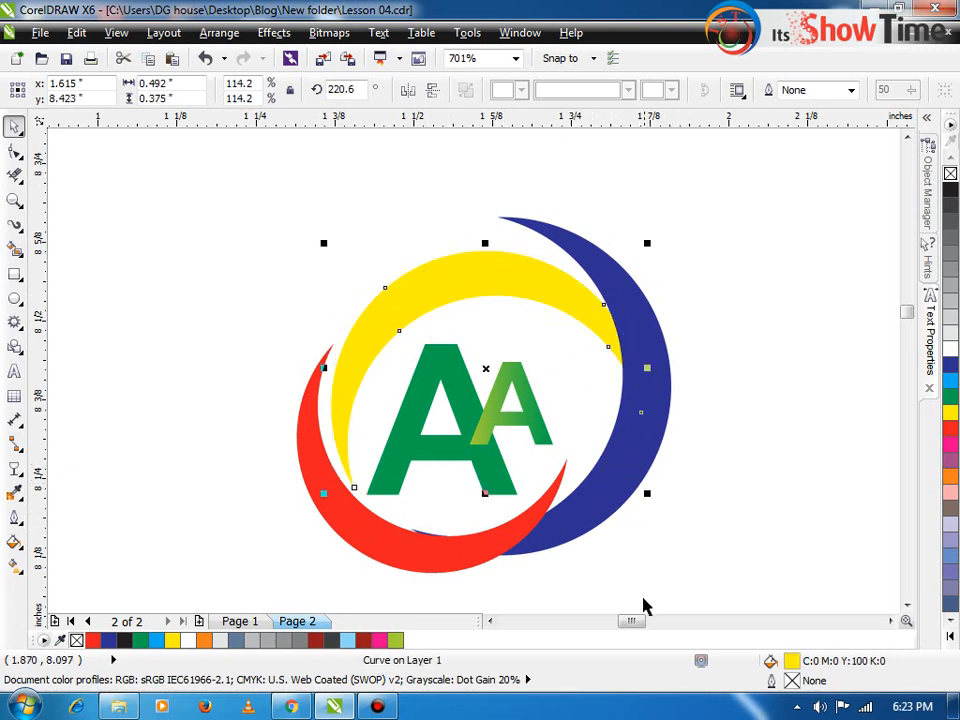
{"action": "left_click", "coordinate": [639, 579]}
- Apply a uniform transparency of 50 to the red crescent
{"action": "left_click", "coordinate": [330, 490]}
{"action": "left_click", "coordinate": [14, 470]}
{"action": "left_click", "coordinate": [100, 89]}
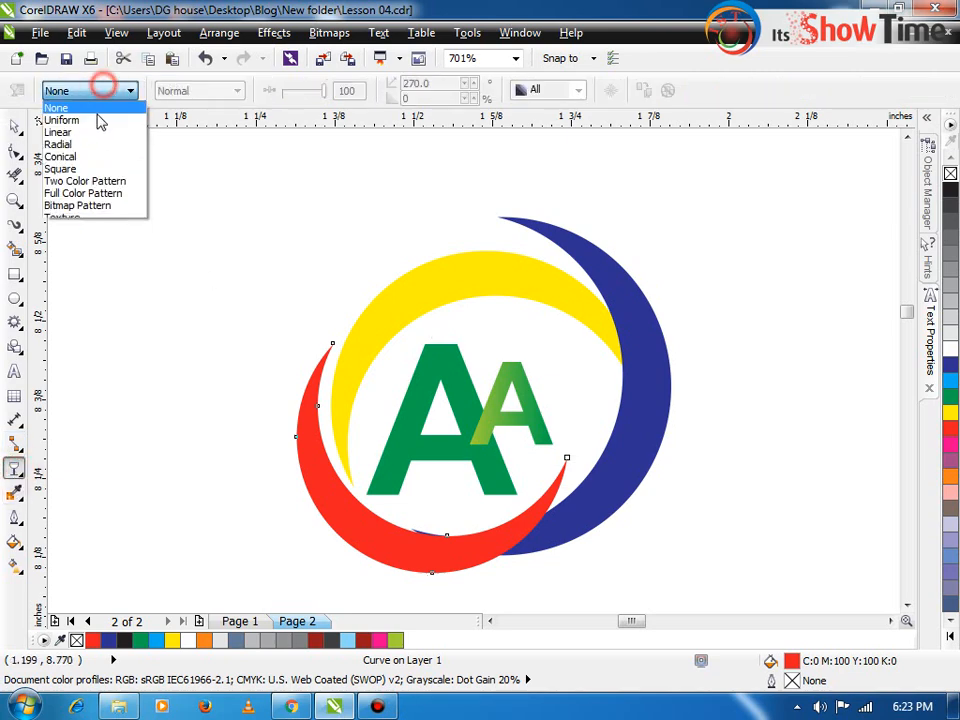
{"action": "left_click", "coordinate": [62, 121]}
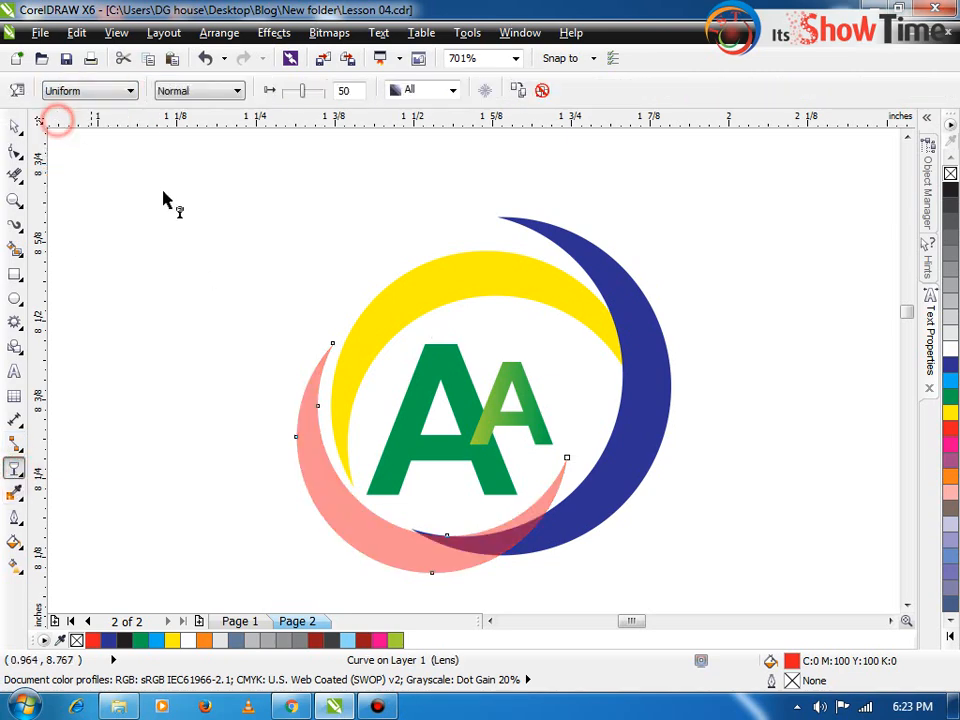
- Apply a uniform transparency of 50 to the yellow crescent and to the dark blue crescent
{"action": "key", "text": "space"}
{"action": "left_click", "coordinate": [445, 290]}
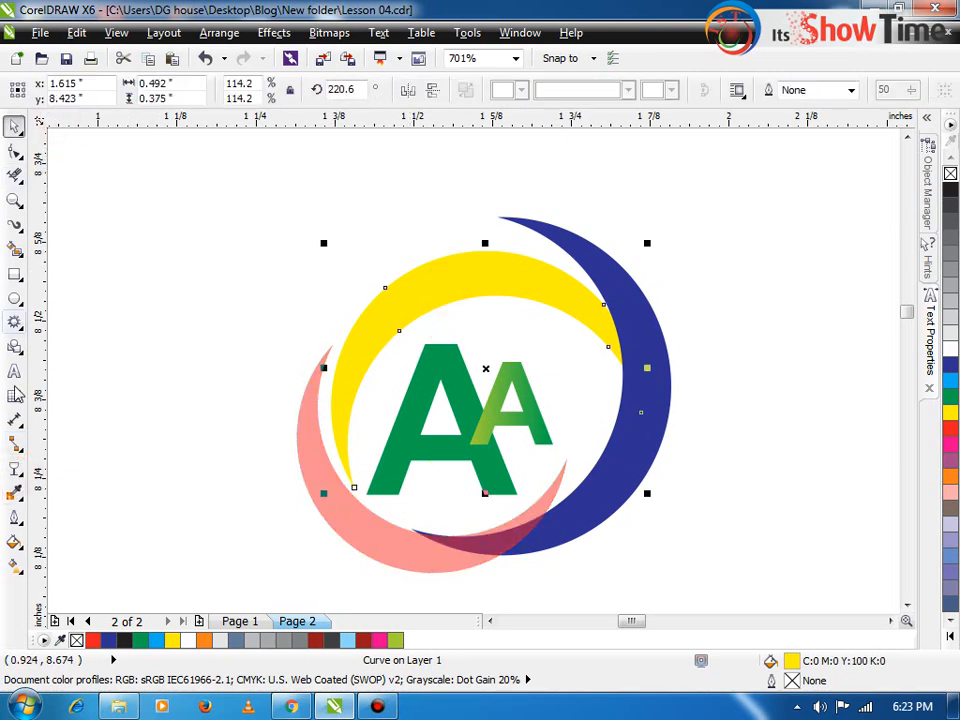
{"action": "left_click", "coordinate": [15, 470]}
{"action": "left_click", "coordinate": [90, 90]}
{"action": "left_click", "coordinate": [65, 122]}
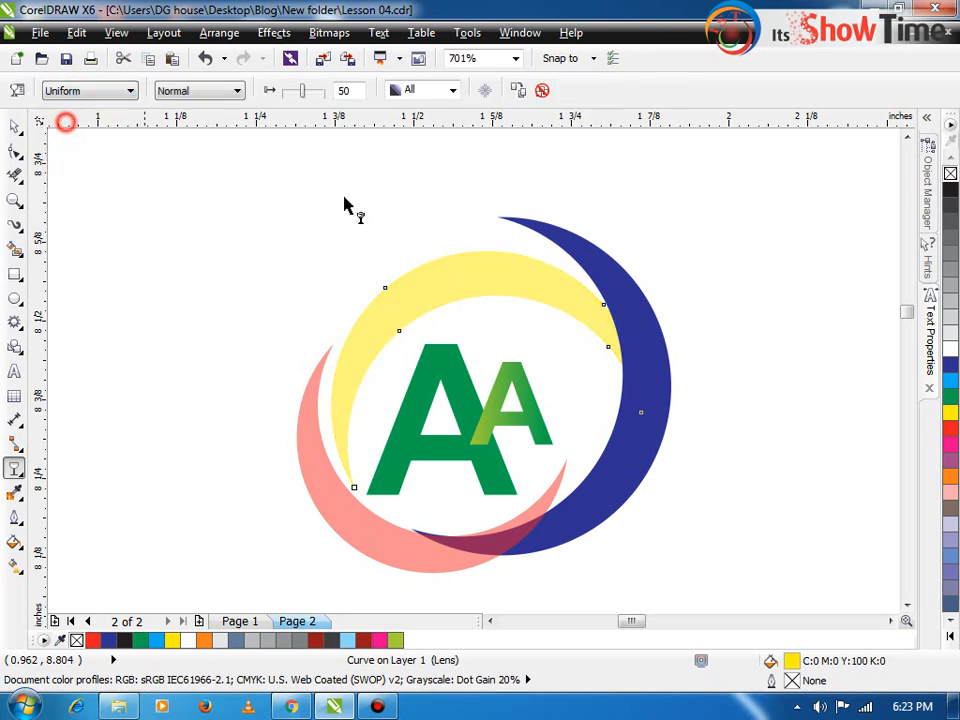
{"action": "left_click", "coordinate": [652, 400]}
{"action": "left_click", "coordinate": [77, 92]}
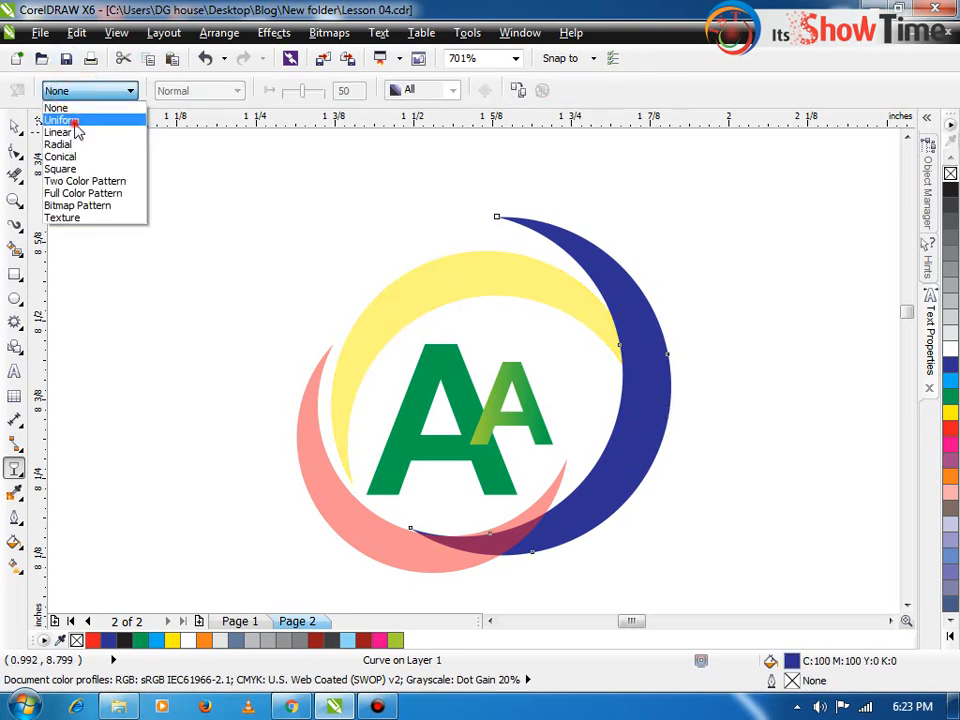
{"action": "left_click", "coordinate": [65, 122]}
{"action": "left_click", "coordinate": [131, 259]}
- Move the transparent blue crescent down and to the left so it crosses the yellow and red crescents
{"action": "key", "text": "z"}
{"action": "left_click_drag", "start_coordinate": [245, 222], "coordinate": [733, 605]}
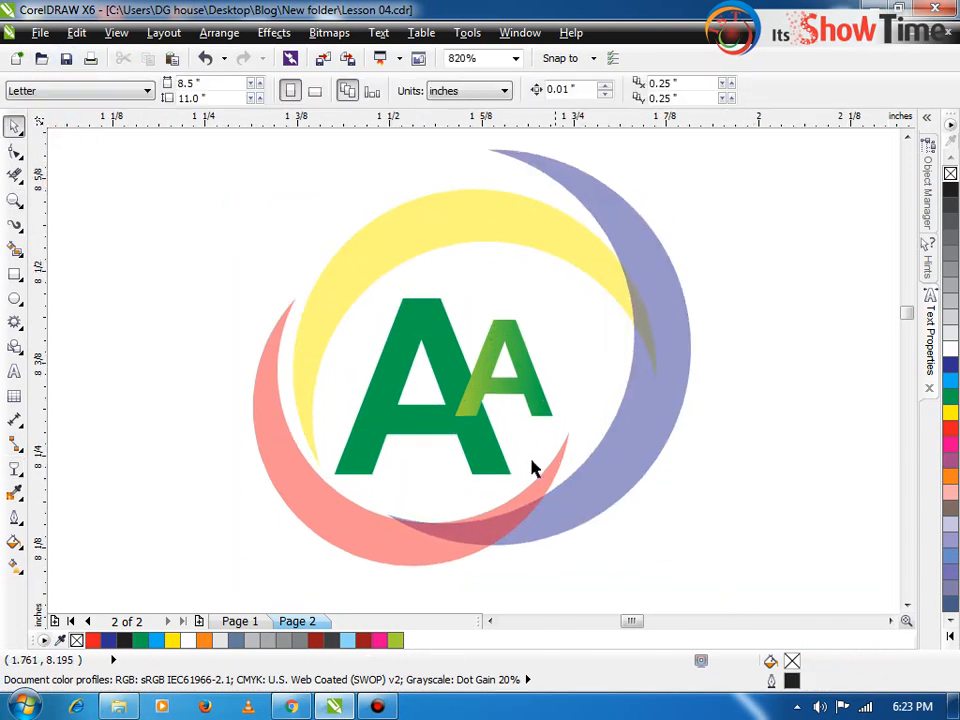
{"action": "mouse_move", "coordinate": [482, 375]}
{"action": "left_mouse_down"}
{"action": "mouse_move", "coordinate": [482, 394]}
{"action": "mouse_move", "coordinate": [482, 384]}
{"action": "left_mouse_up"}
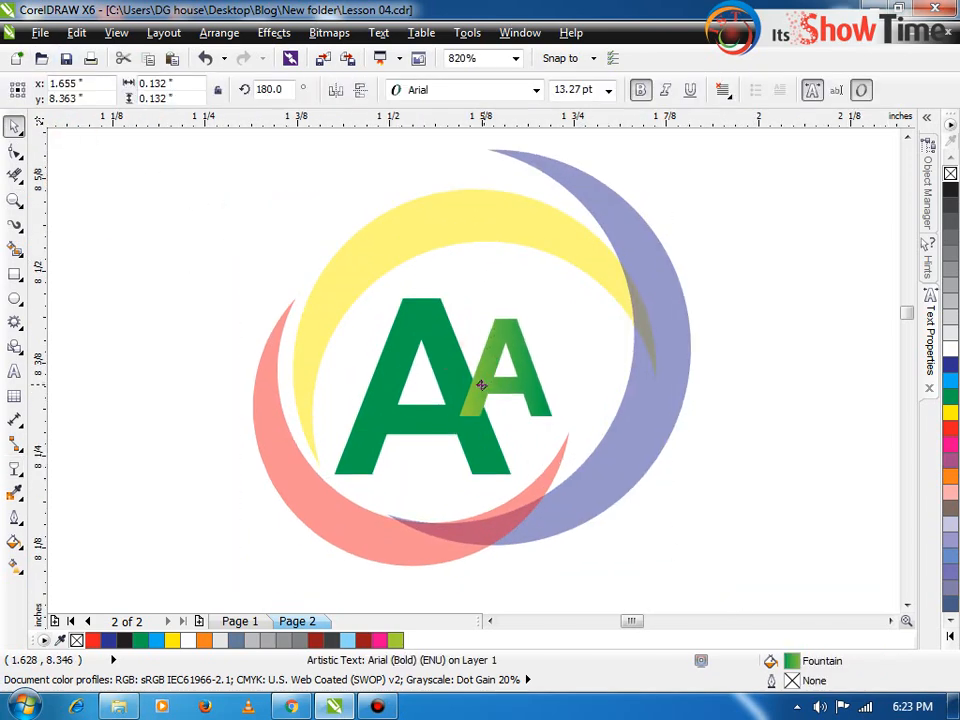
{"action": "left_click_drag", "start_coordinate": [572, 521], "coordinate": [500, 571]}
{"action": "left_click", "coordinate": [700, 487]}
{"action": "left_click", "coordinate": [583, 243]}
{"action": "scroll", "coordinate": [601, 305], "scroll_direction": "down", "scroll_amount": 2}
{"action": "left_click", "coordinate": [703, 330]}
{"action": "key", "text": "z"}
{"action": "left_click_drag", "start_coordinate": [585, 334], "coordinate": [439, 441]}
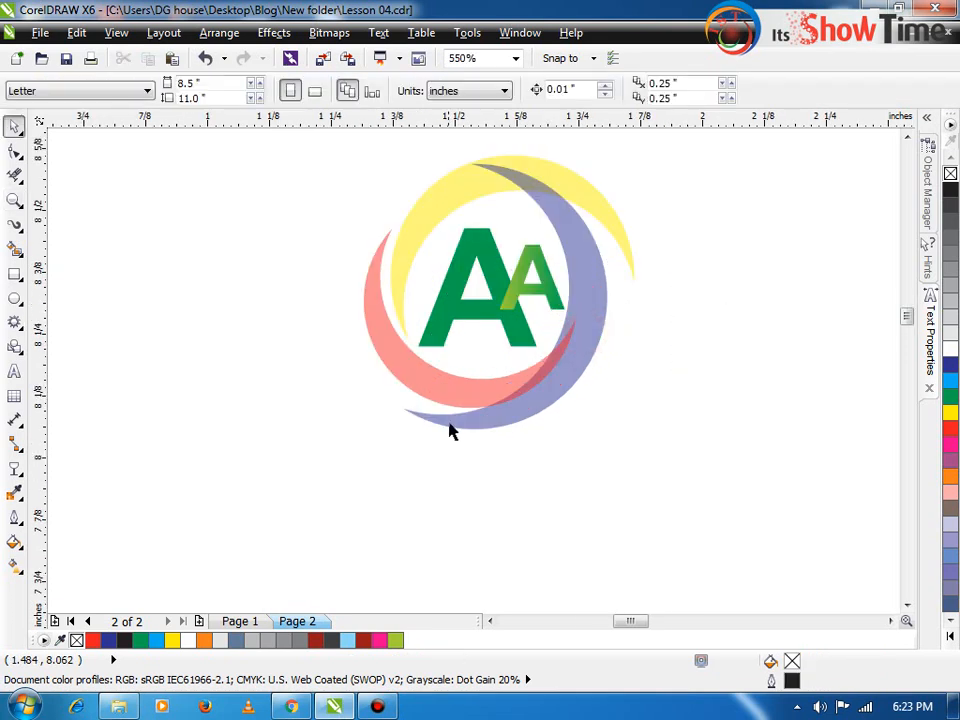
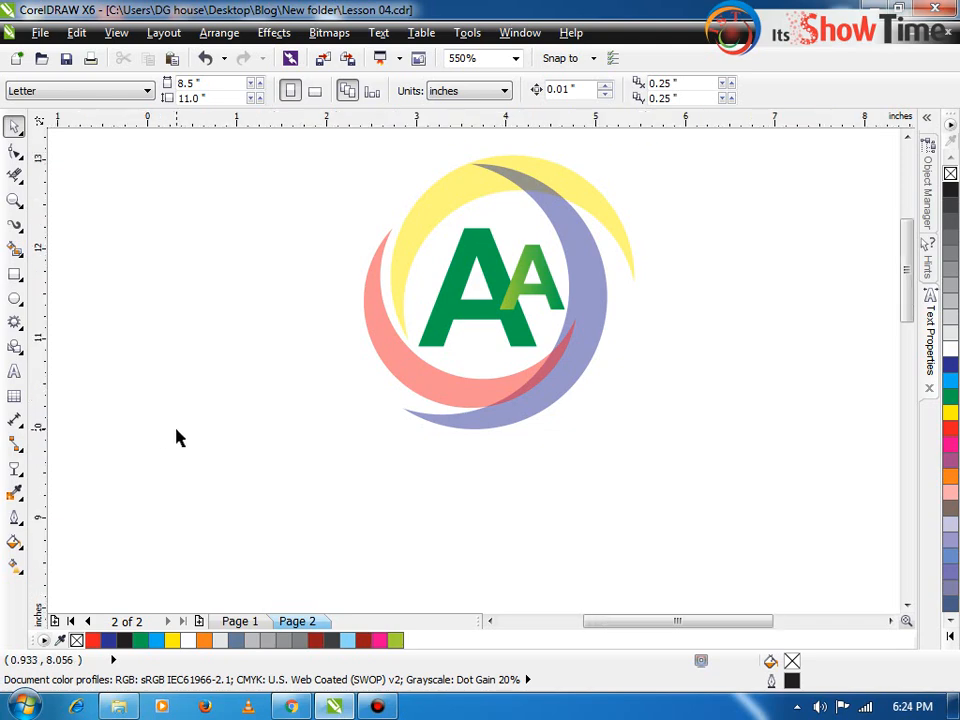
- Examine the finished logo on the page and the remaining topics in the lesson's table of contents
{"action": "key", "text": "F4"}
{"action": "key", "text": "z"}
{"action": "left_click_drag", "start_coordinate": [343, 523], "coordinate": [216, 579]}
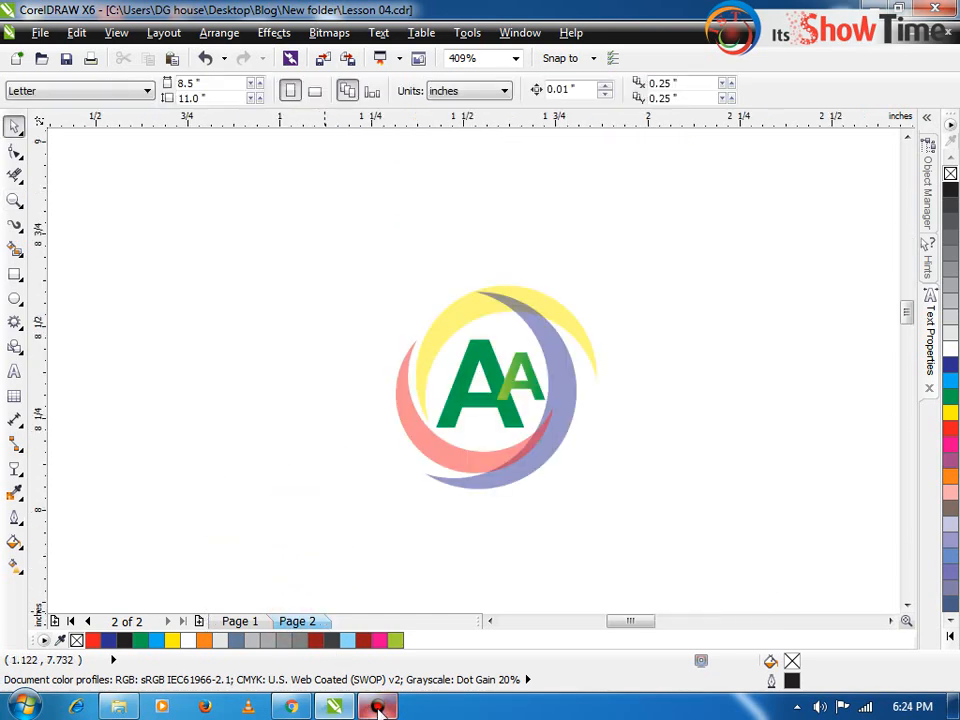
{"action": "left_click", "coordinate": [378, 707]}
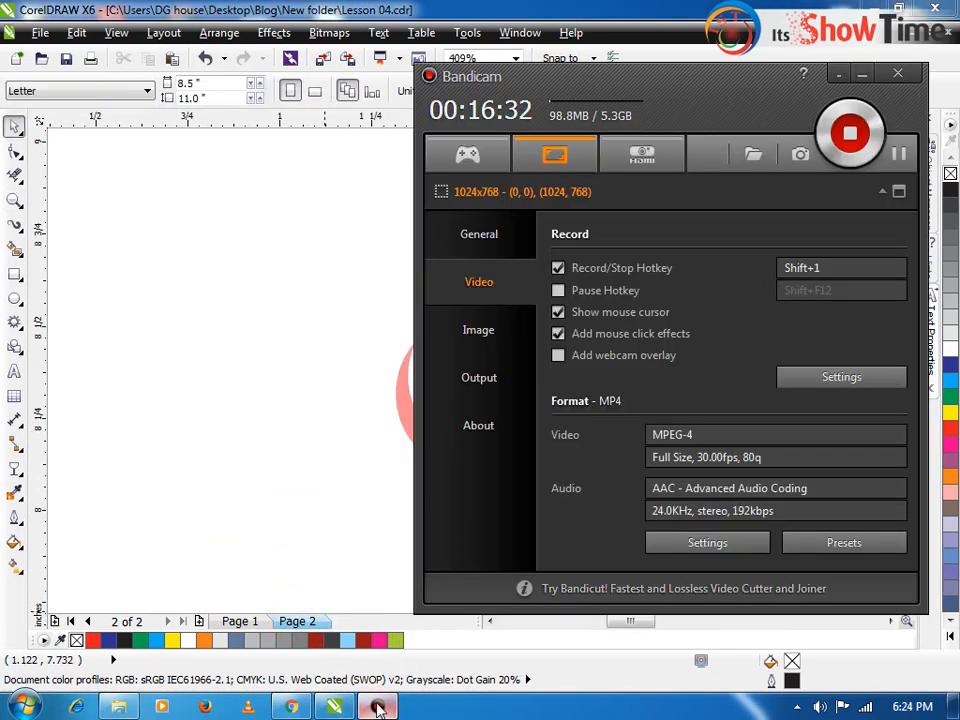
{"action": "left_click", "coordinate": [378, 707]}
{"action": "key", "text": "F4"}
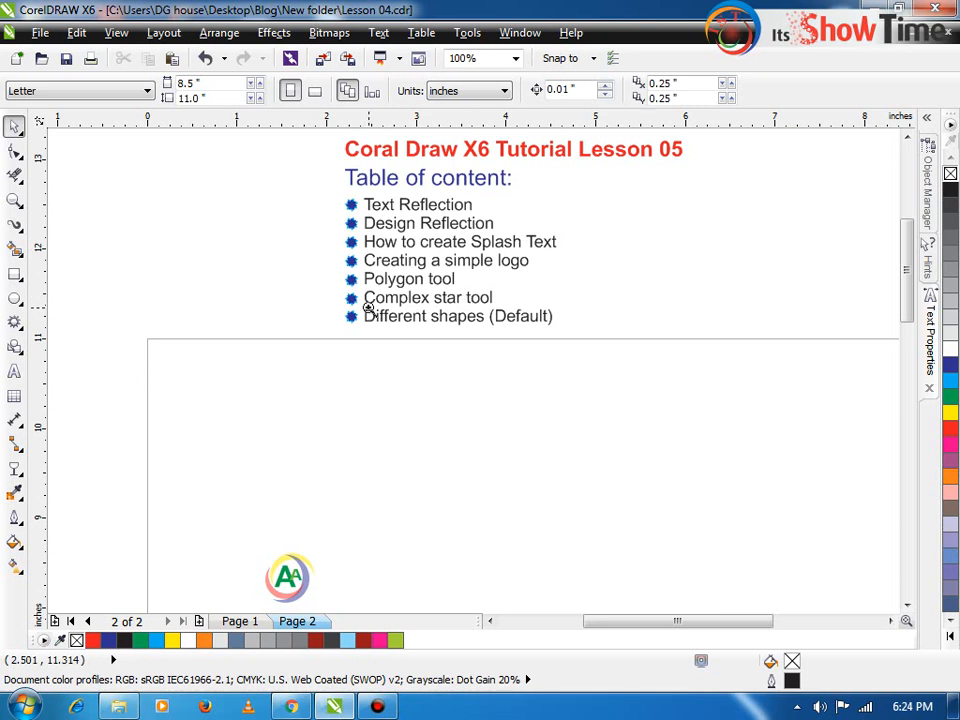
{"action": "key", "text": "z"}
{"action": "left_click_drag", "start_coordinate": [323, 248], "coordinate": [604, 362]}
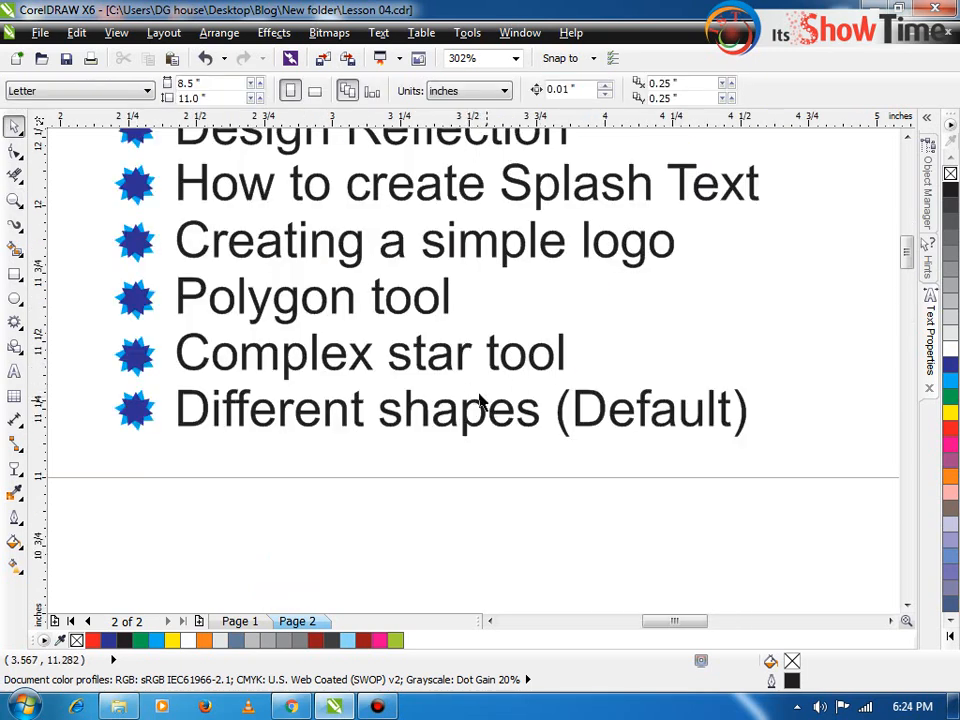
- Draw a regular 8-sided polygon about 0.59 inches across on the page, below the table of contents
{"action": "left_click", "coordinate": [22, 330]}
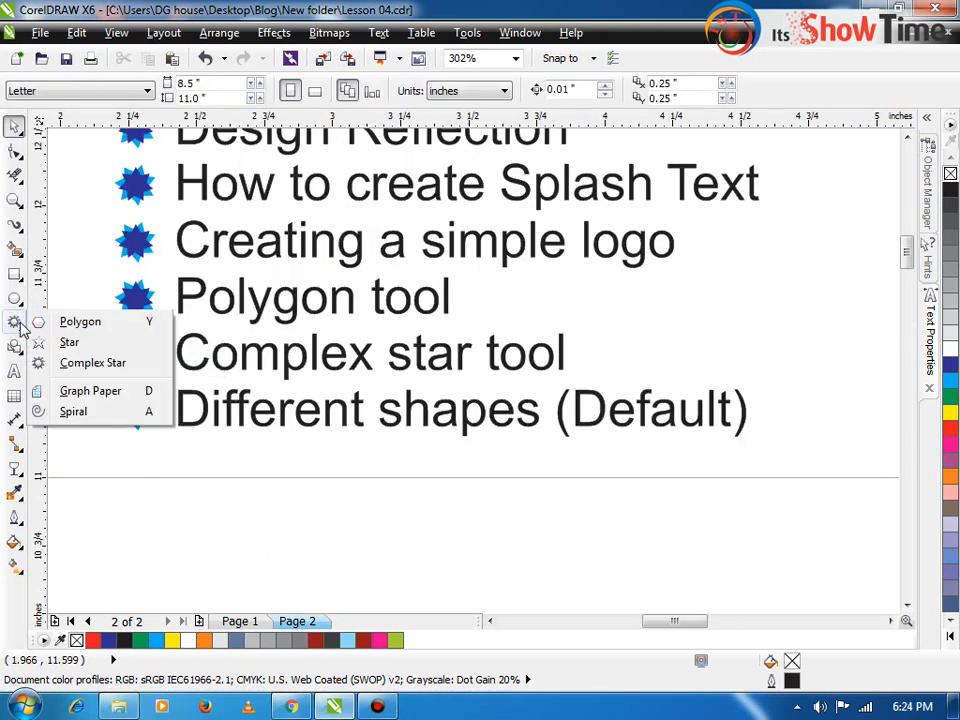
{"action": "left_click", "coordinate": [60, 323]}
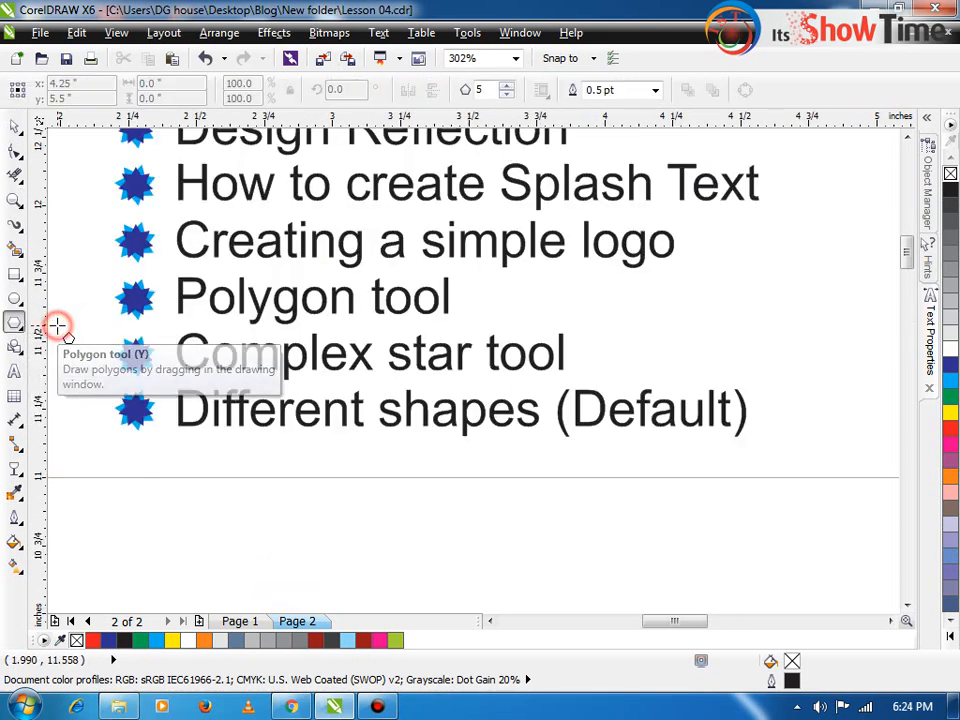
{"action": "scroll", "coordinate": [260, 291], "scroll_direction": "down", "scroll_amount": 2}
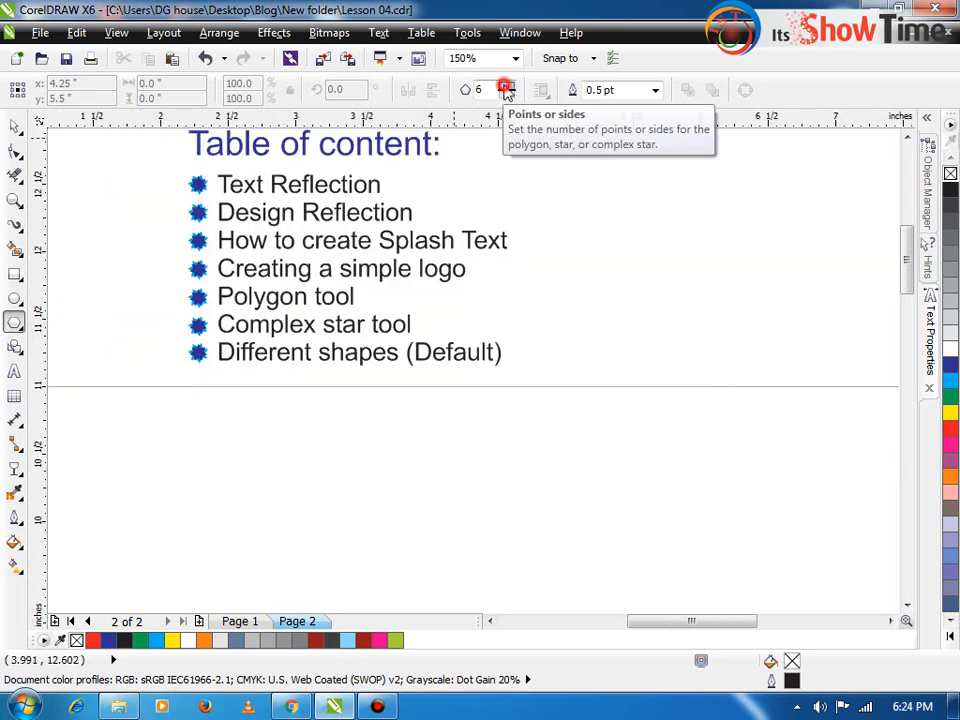
{"action": "left_click", "coordinate": [507, 86]}
{"action": "left_click", "coordinate": [507, 86]}
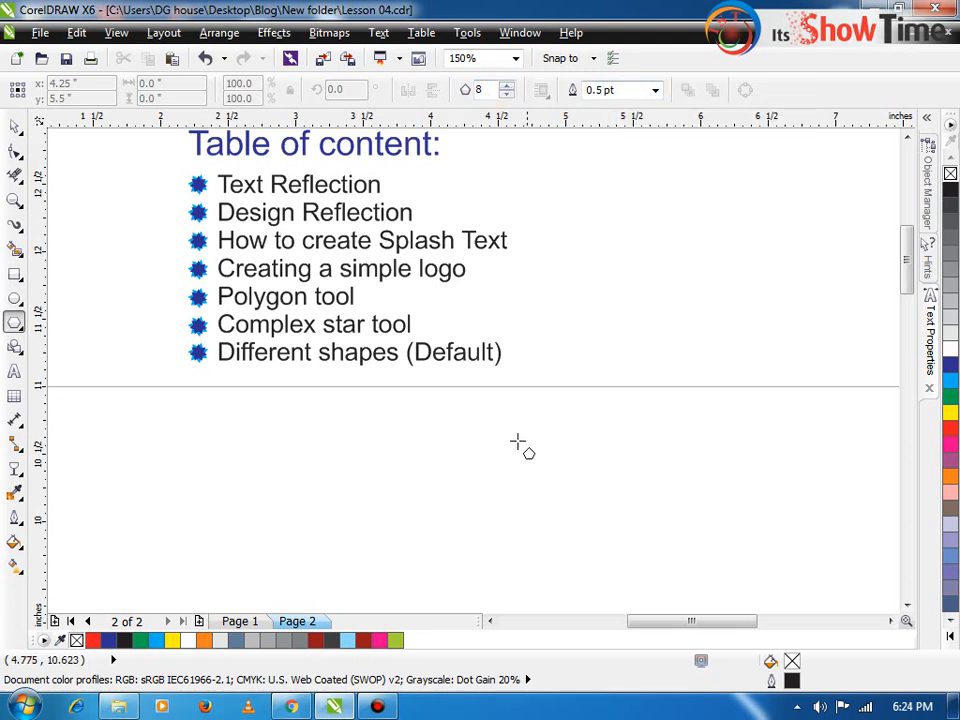
{"action": "left_click_drag", "start_coordinate": [487, 418], "coordinate": [576, 509]}
{"action": "key", "text": "space"}
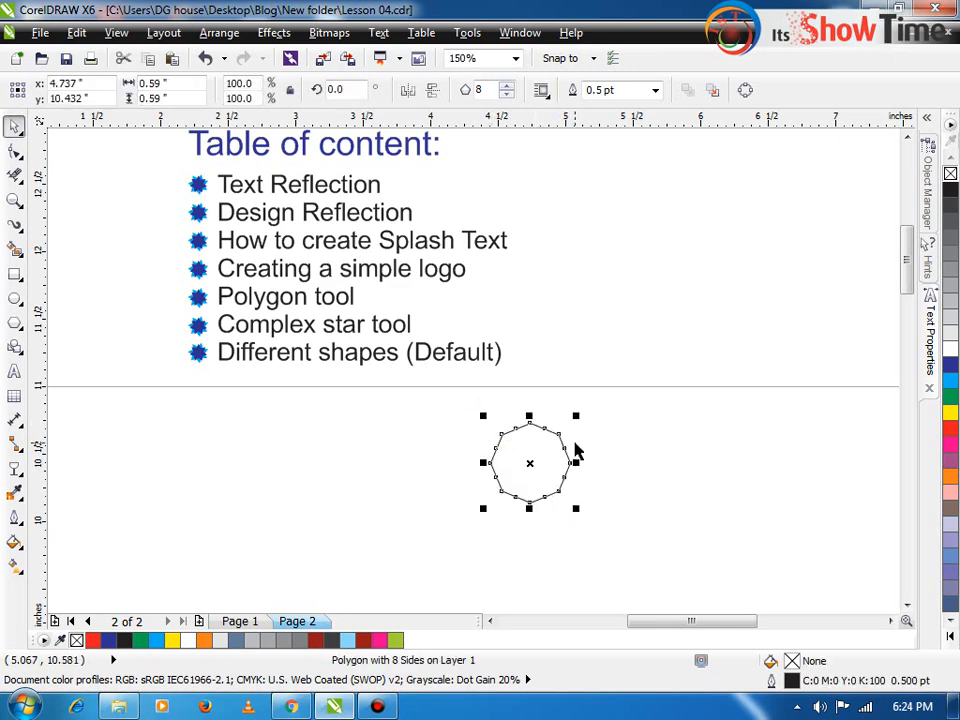
- Reshape the octagon into a long-pointed star by pulling one of its corner nodes in towards the centre
{"action": "key", "text": "shift+F2"}
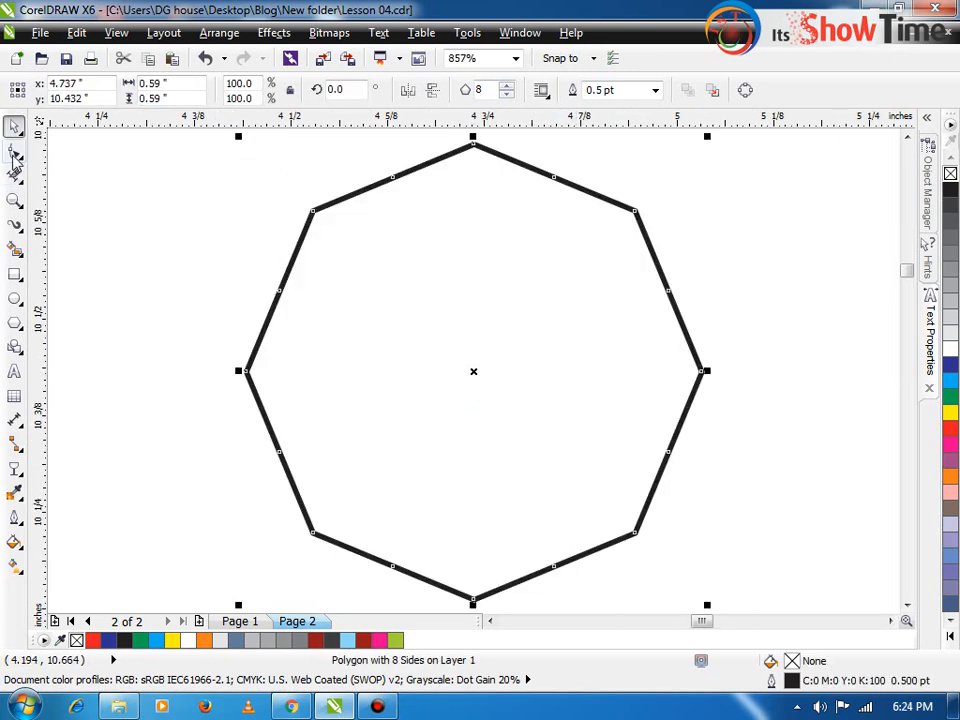
{"action": "left_click", "coordinate": [14, 152]}
{"action": "left_click_drag", "start_coordinate": [312, 212], "coordinate": [435, 319]}
{"action": "key", "text": "space"}
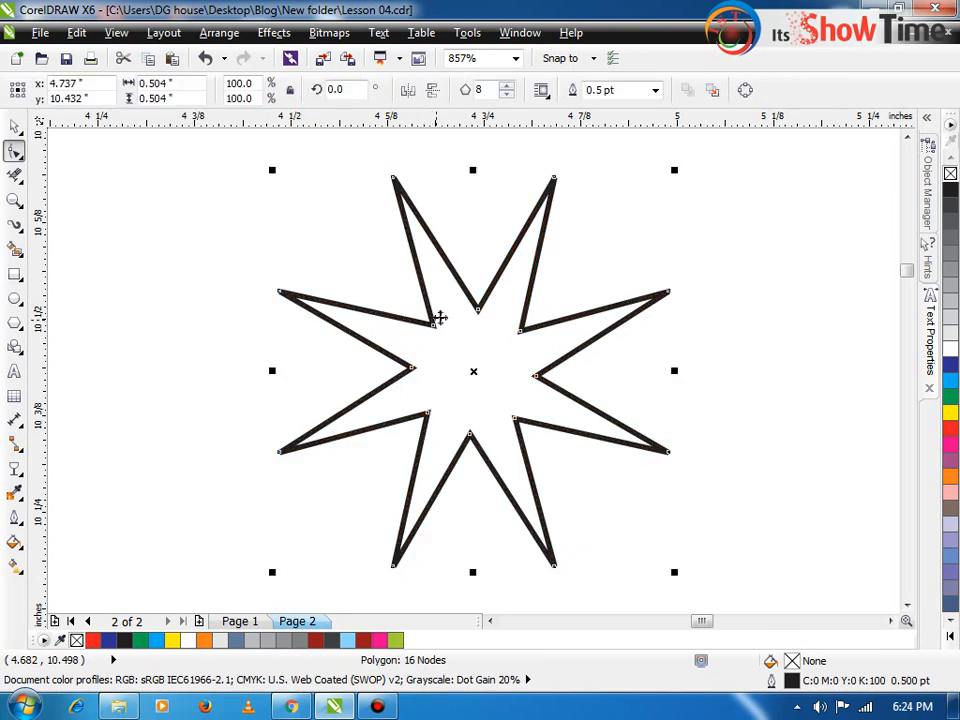
- Set the reshaped star's number of points to 9
{"action": "left_click", "coordinate": [15, 322]}
{"action": "left_click", "coordinate": [508, 85]}
{"action": "left_click", "coordinate": [508, 85]}
{"action": "left_click", "coordinate": [508, 85]}
{"action": "key", "text": "ctrl+z"}
{"action": "key", "text": "ctrl+z"}
- Draw a small polygon about 0.158 inches across beside the star and set its number of sides to 14
{"action": "left_click_drag", "start_coordinate": [97, 196], "coordinate": [229, 259]}
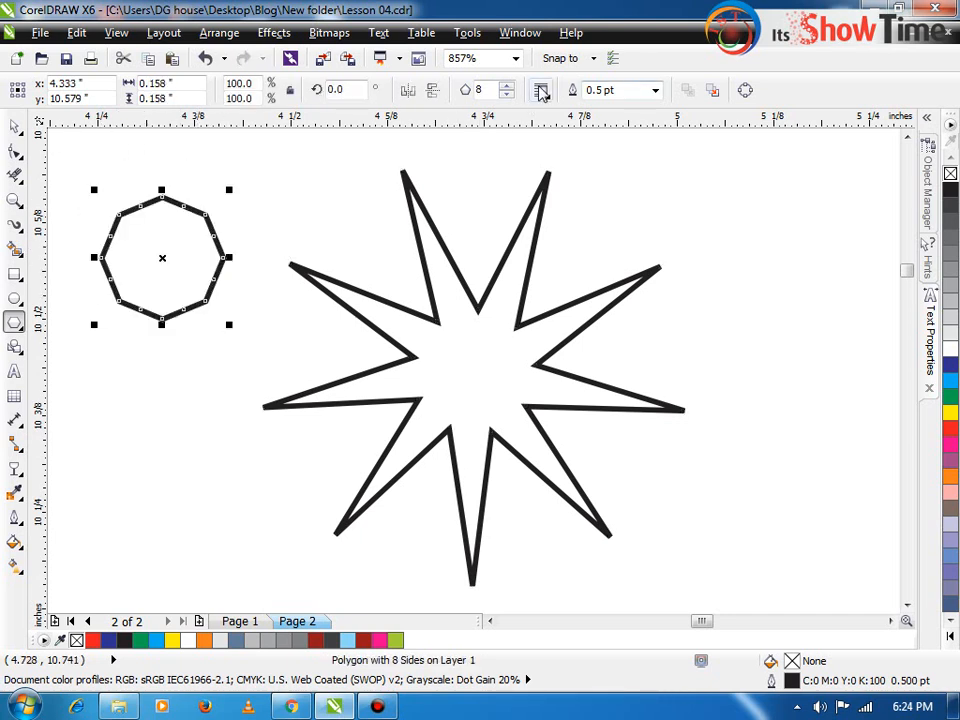
{"action": "left_click", "coordinate": [508, 85]}
{"action": "left_click", "coordinate": [508, 85]}
{"action": "left_click", "coordinate": [508, 85]}
{"action": "left_click", "coordinate": [508, 85]}
{"action": "left_click", "coordinate": [508, 85]}
{"action": "left_click", "coordinate": [508, 85]}
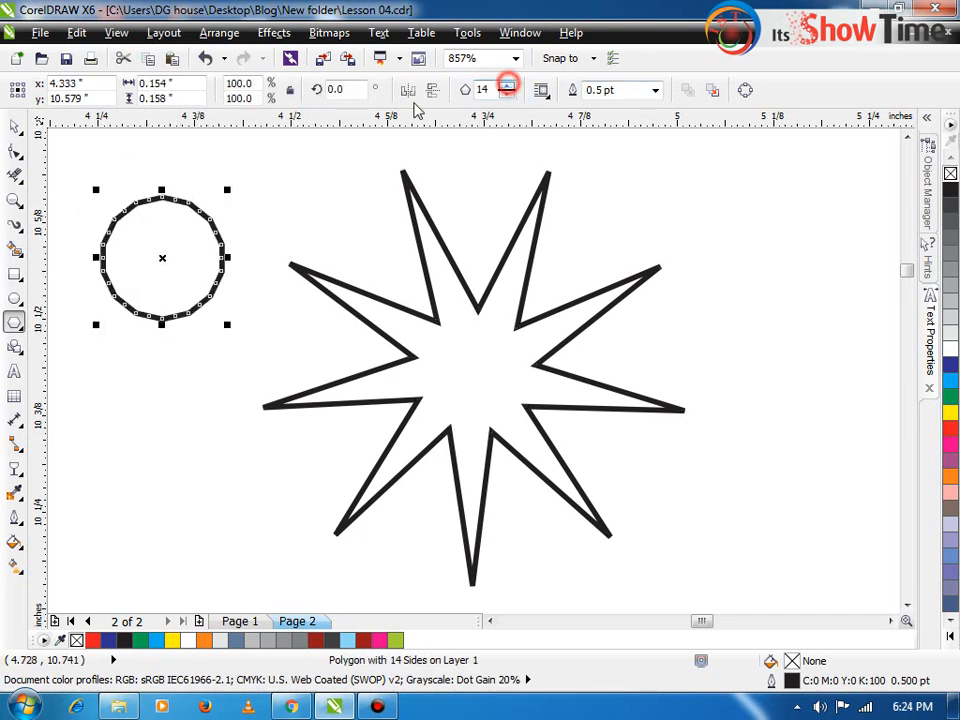
- Twist the small 14-sided polygon into a pinwheel by shifting an edge node inward, and place it at the large star's centre
{"action": "left_click", "coordinate": [15, 150]}
{"action": "left_click_drag", "start_coordinate": [152, 204], "coordinate": [133, 240]}
{"action": "key", "text": "space"}
{"action": "left_click_drag", "start_coordinate": [189, 214], "coordinate": [498, 329]}
{"action": "left_click", "coordinate": [501, 364]}
- Fill the pinwheel with red and the nine-pointed star with dark blue, removing the outline of both
{"action": "left_click", "coordinate": [950, 430]}
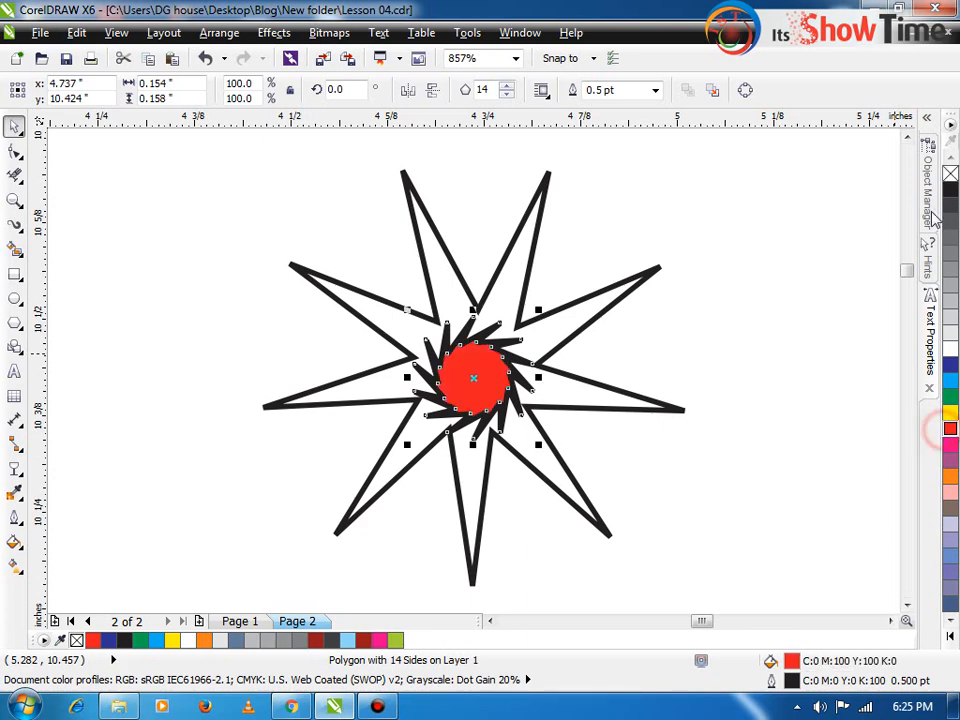
{"action": "right_click", "coordinate": [950, 173]}
{"action": "left_click", "coordinate": [519, 292]}
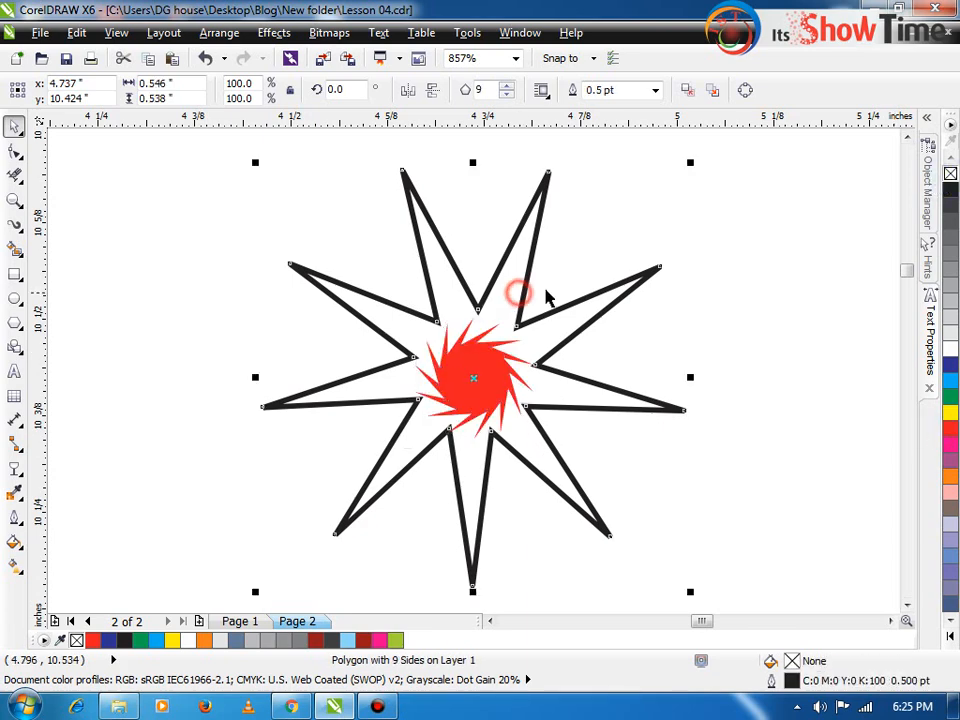
{"action": "left_click", "coordinate": [950, 365]}
{"action": "right_click", "coordinate": [950, 173]}
{"action": "left_click", "coordinate": [771, 225]}
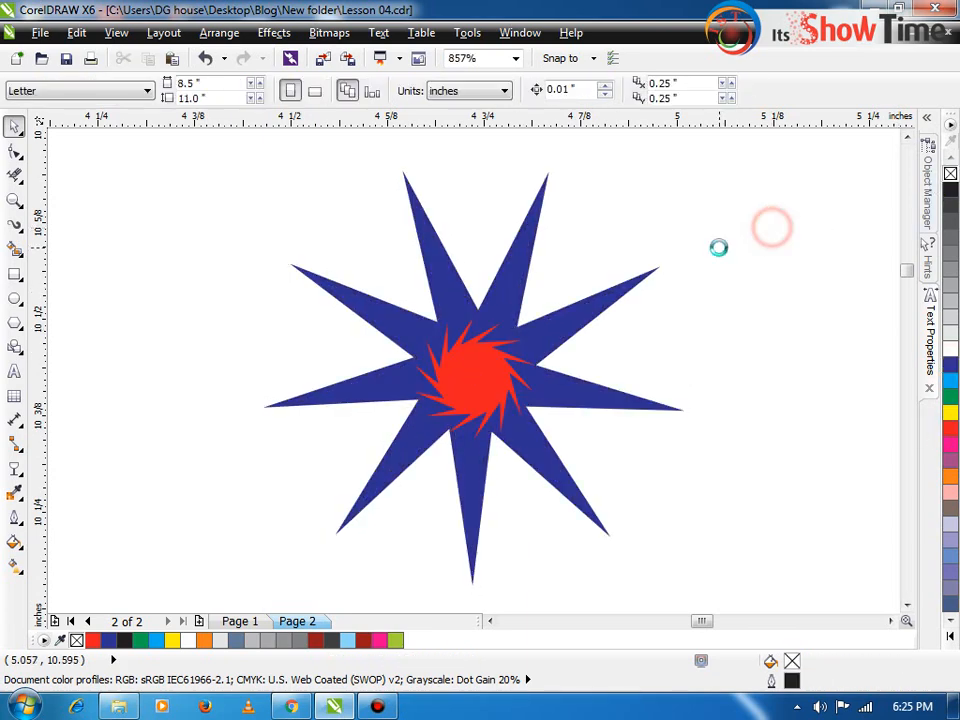
- Draw a small star about 0.2 inches across, away from the blue star, and set its number of points to 8
{"action": "scroll", "coordinate": [718, 250], "scroll_direction": "down", "scroll_amount": 2}
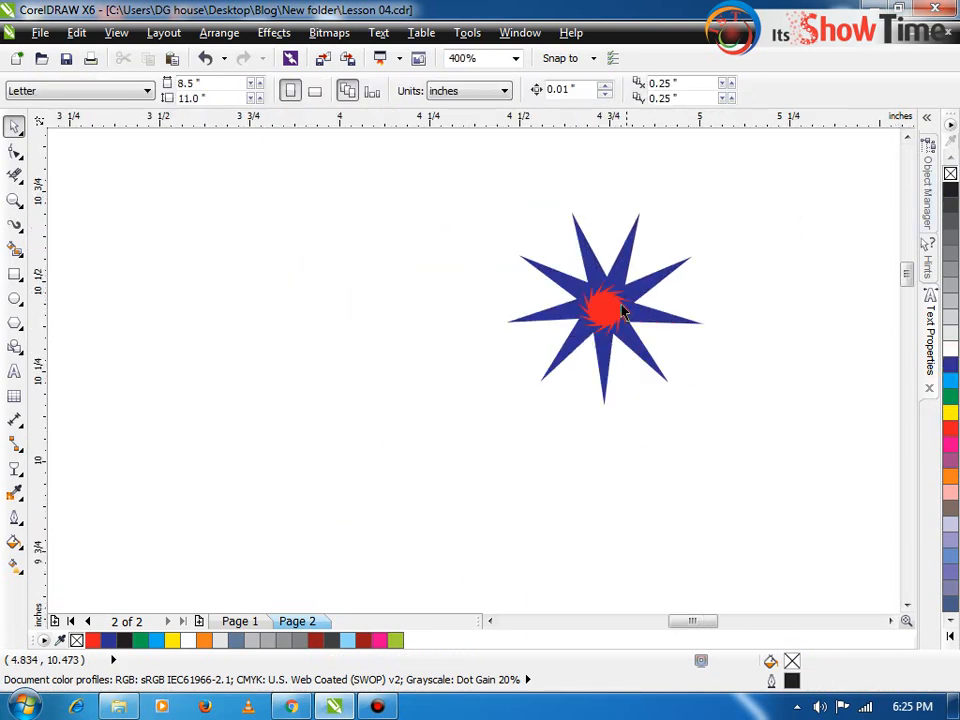
{"action": "left_click", "coordinate": [15, 324]}
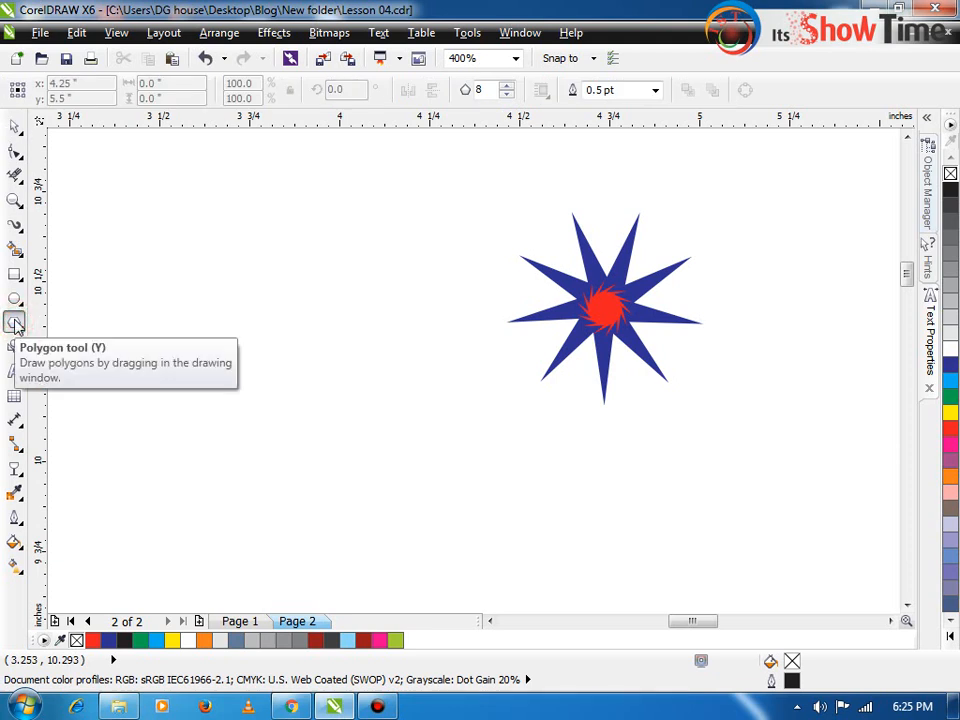
{"action": "left_click", "coordinate": [15, 324]}
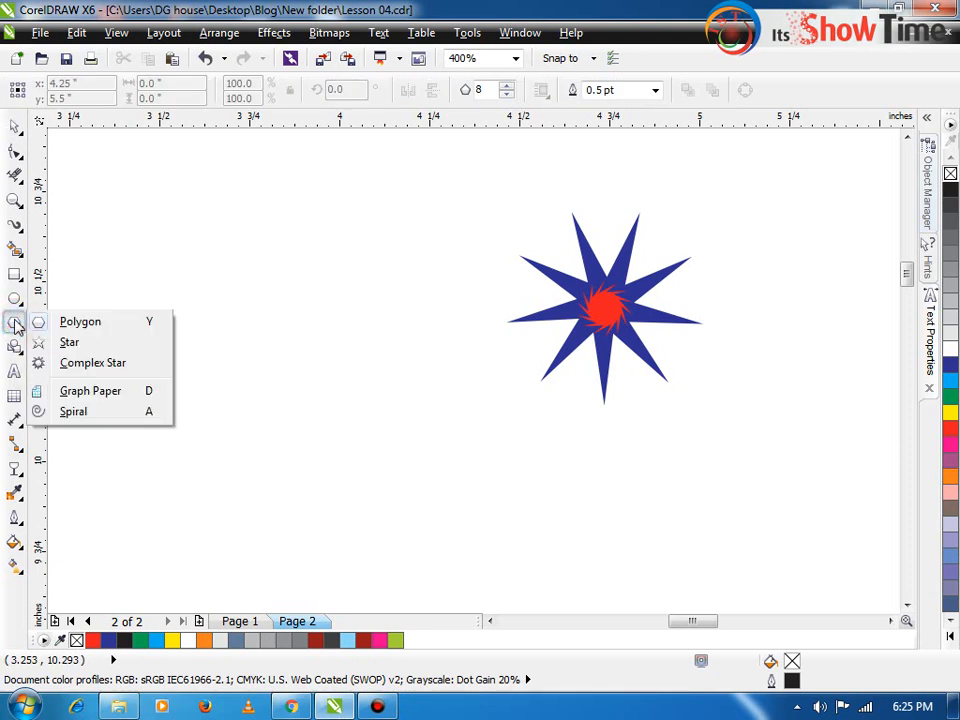
{"action": "left_click", "coordinate": [80, 343]}
{"action": "left_click_drag", "start_coordinate": [223, 204], "coordinate": [305, 282]}
{"action": "key", "text": "space"}
{"action": "left_click", "coordinate": [506, 85]}
{"action": "left_click", "coordinate": [506, 85]}
{"action": "left_click", "coordinate": [506, 85]}
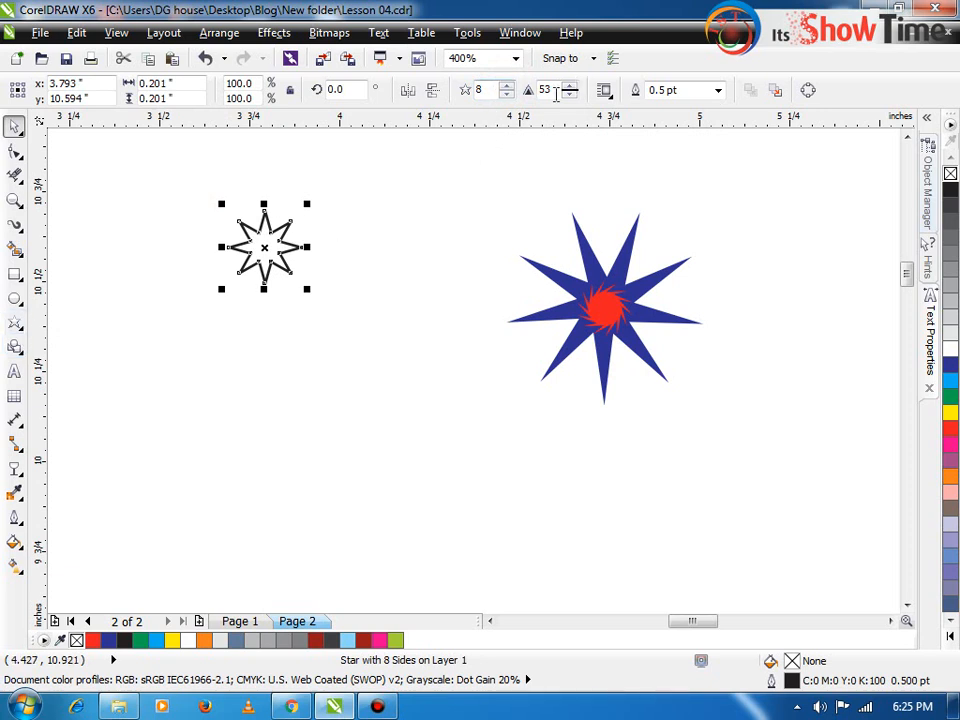
- Draw a complex star with 9 points, about 0.25 inches across, below the small outlined star
{"action": "left_click", "coordinate": [14, 297]}
{"action": "left_click", "coordinate": [17, 324]}
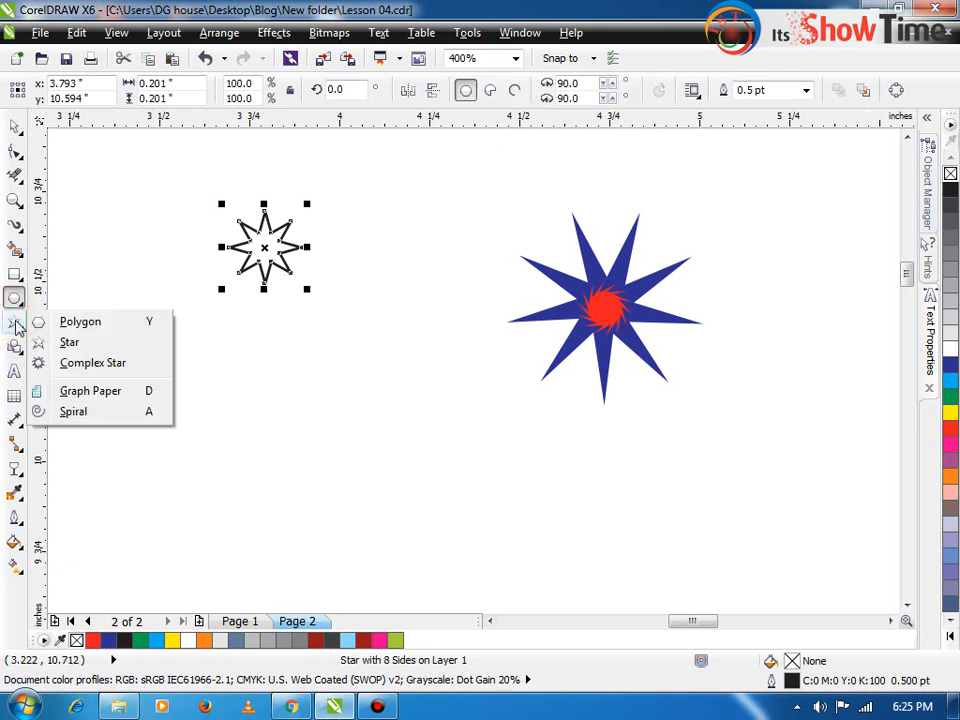
{"action": "left_click", "coordinate": [96, 364]}
{"action": "left_click_drag", "start_coordinate": [223, 325], "coordinate": [298, 428]}
{"action": "key", "text": "F2"}
{"action": "left_click_drag", "start_coordinate": [208, 322], "coordinate": [408, 481]}
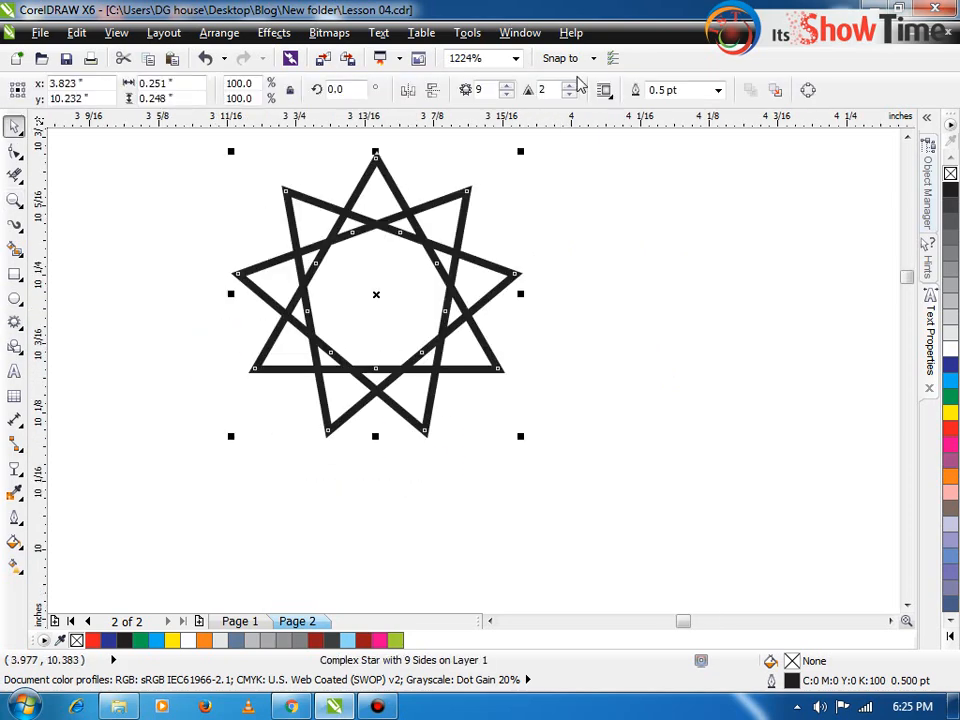
- Set the complex star to 14 points and pull its inner nodes towards the centre to lengthen the points
{"action": "left_click", "coordinate": [507, 86]}
{"action": "left_click", "coordinate": [507, 86]}
{"action": "left_click", "coordinate": [507, 86]}
{"action": "left_click", "coordinate": [507, 86]}
{"action": "left_click", "coordinate": [507, 86]}
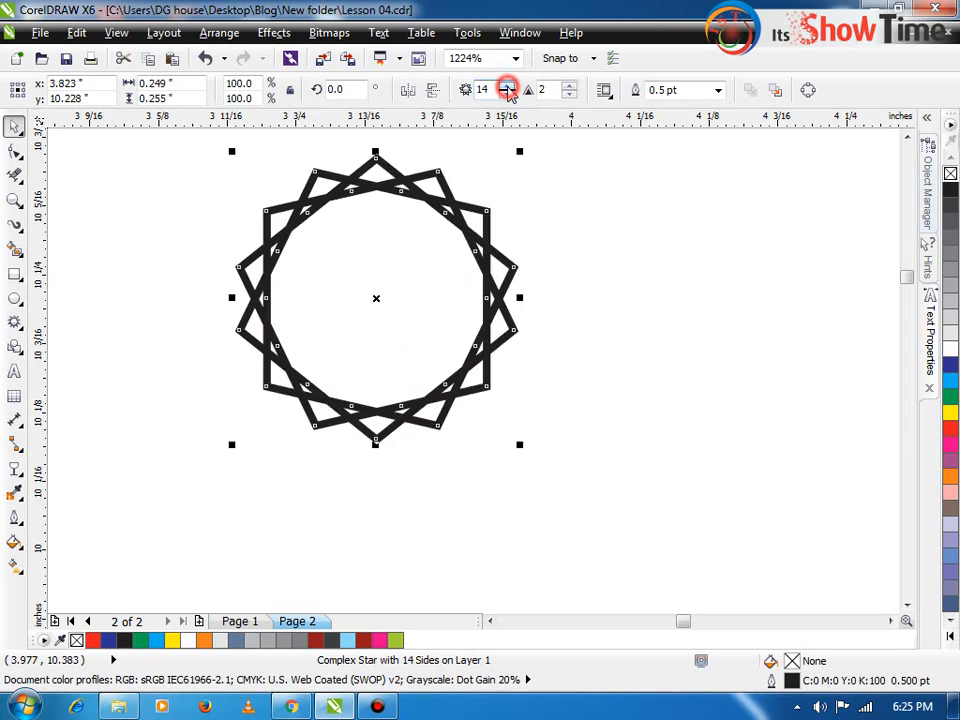
{"action": "left_click", "coordinate": [14, 150]}
{"action": "left_click_drag", "start_coordinate": [304, 215], "coordinate": [334, 252]}
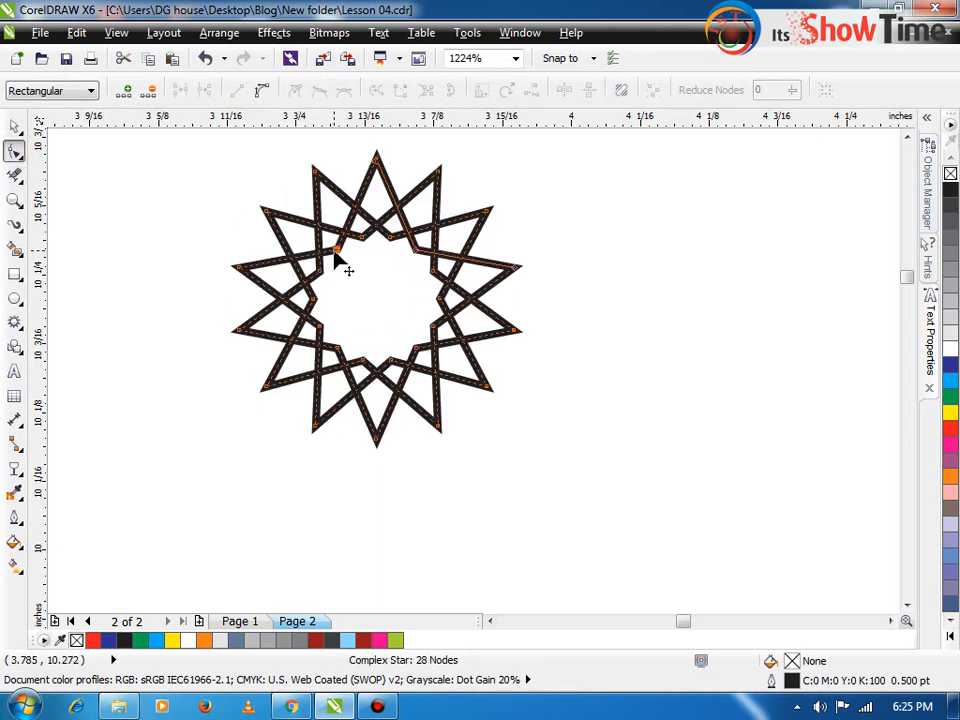
{"action": "key", "text": "space"}
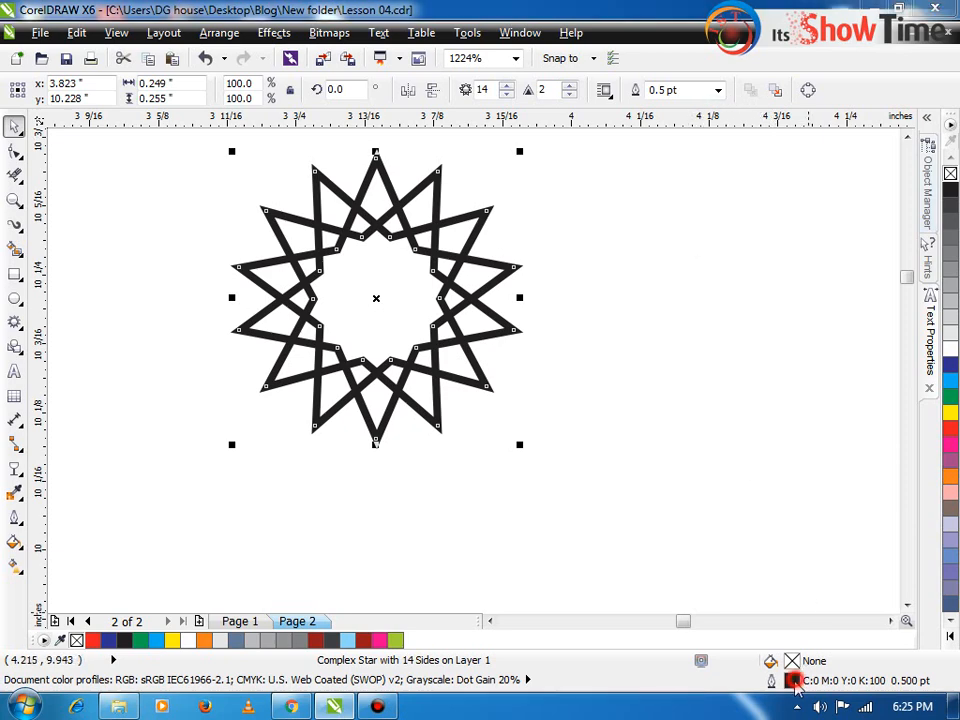
- Give the complex star's outline rounded corners and line caps, placed behind the fill and scaling with the image, and fill the star with yellow
{"action": "double_click", "coordinate": [793, 681]}
{"action": "left_click", "coordinate": [418, 437]}
{"action": "left_click", "coordinate": [334, 437]}
{"action": "left_click", "coordinate": [491, 471]}
{"action": "left_click", "coordinate": [492, 451]}
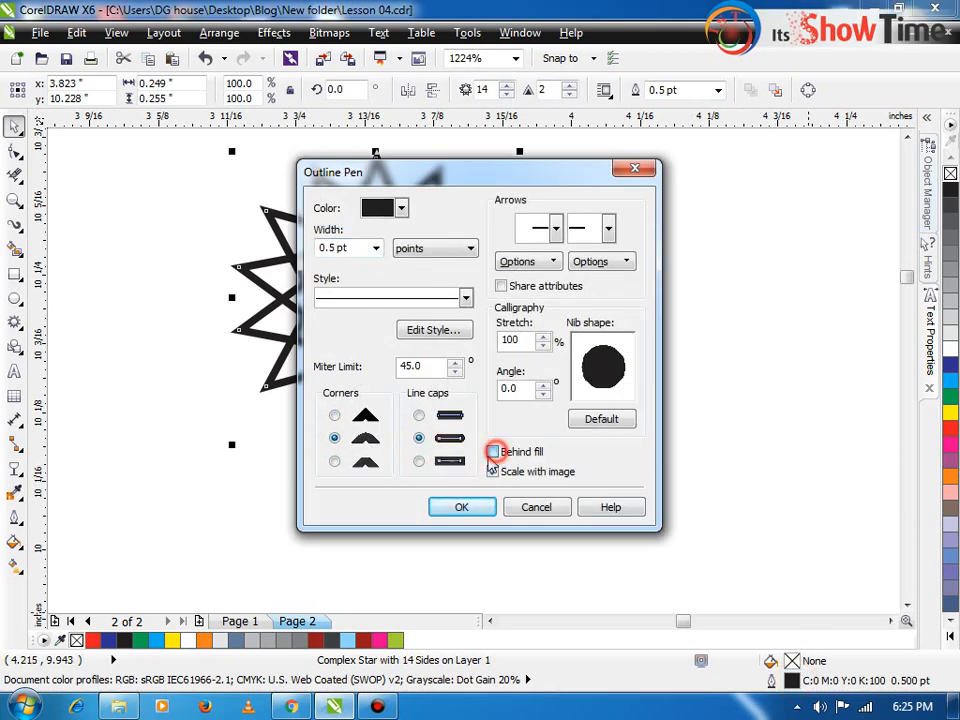
{"action": "left_click", "coordinate": [460, 509]}
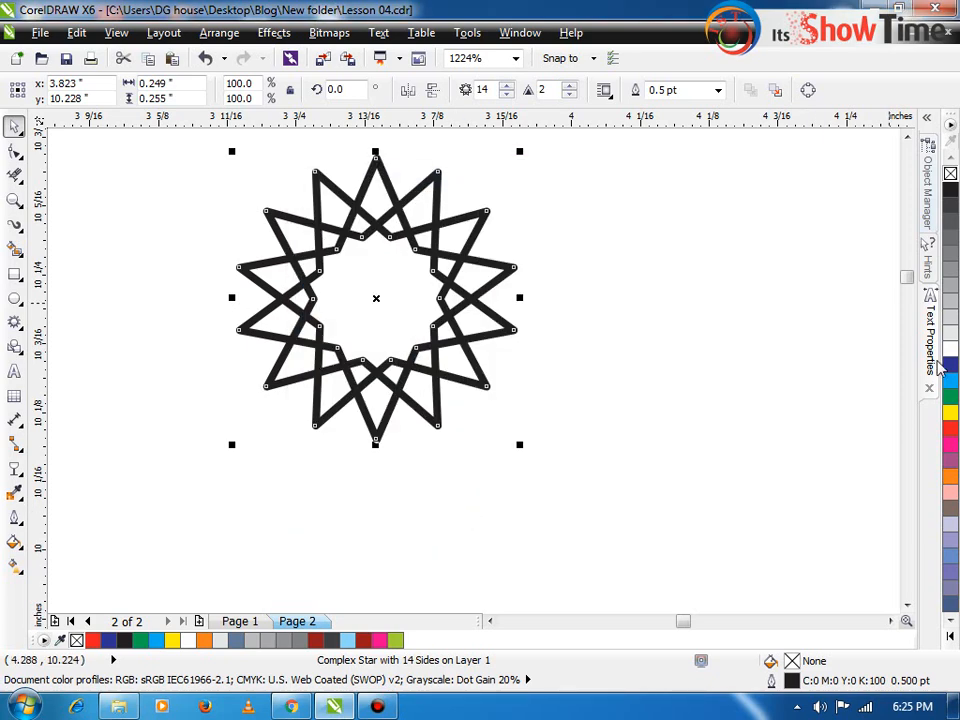
{"action": "left_click", "coordinate": [950, 412]}
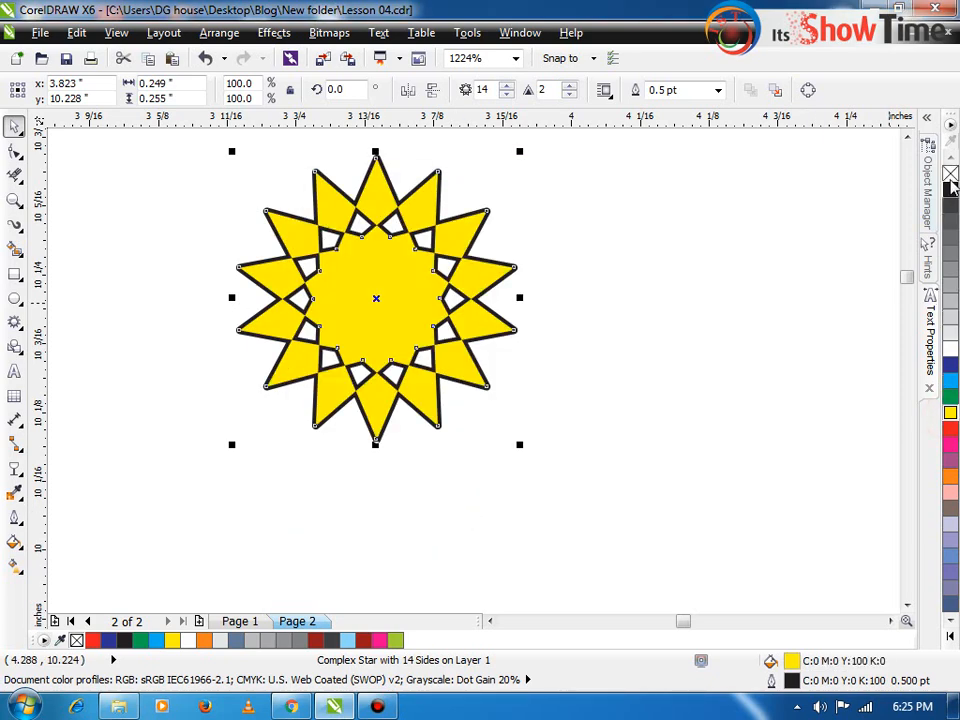
- Remove the complex star's outline and change its fill to orange
{"action": "right_click", "coordinate": [950, 173]}
{"action": "left_click", "coordinate": [628, 225]}
{"action": "scroll", "coordinate": [459, 283], "scroll_direction": "down", "scroll_amount": 1}
{"action": "key", "text": "z"}
{"action": "left_click_drag", "start_coordinate": [363, 249], "coordinate": [509, 355]}
{"action": "key", "text": "space"}
{"action": "left_click", "coordinate": [386, 309]}
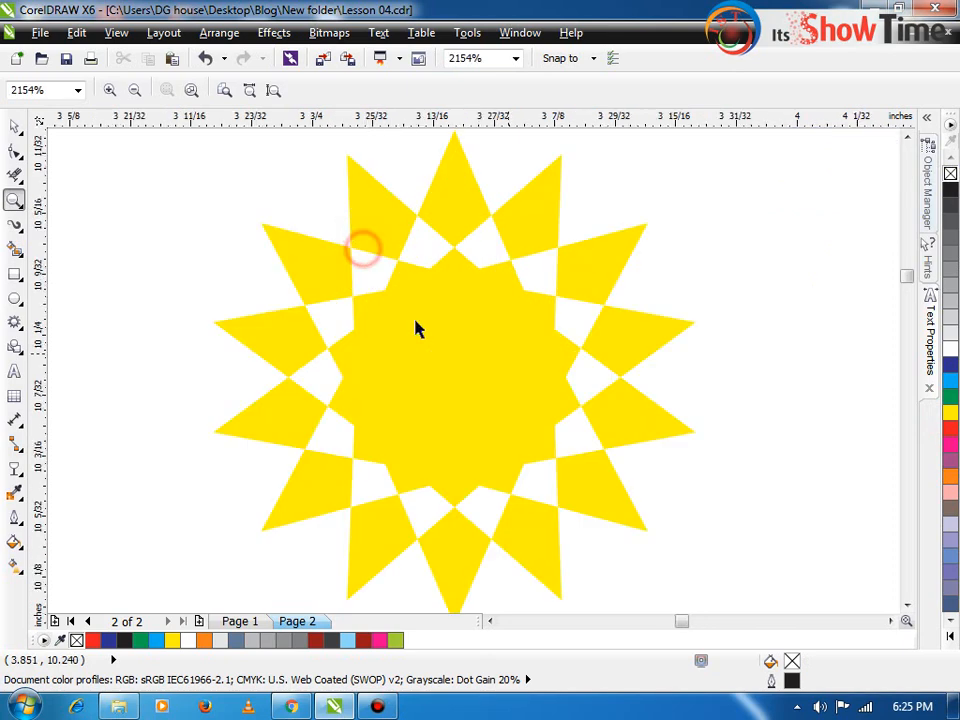
{"action": "left_click", "coordinate": [950, 480]}
{"action": "scroll", "coordinate": [722, 448], "scroll_direction": "down", "scroll_amount": 5}
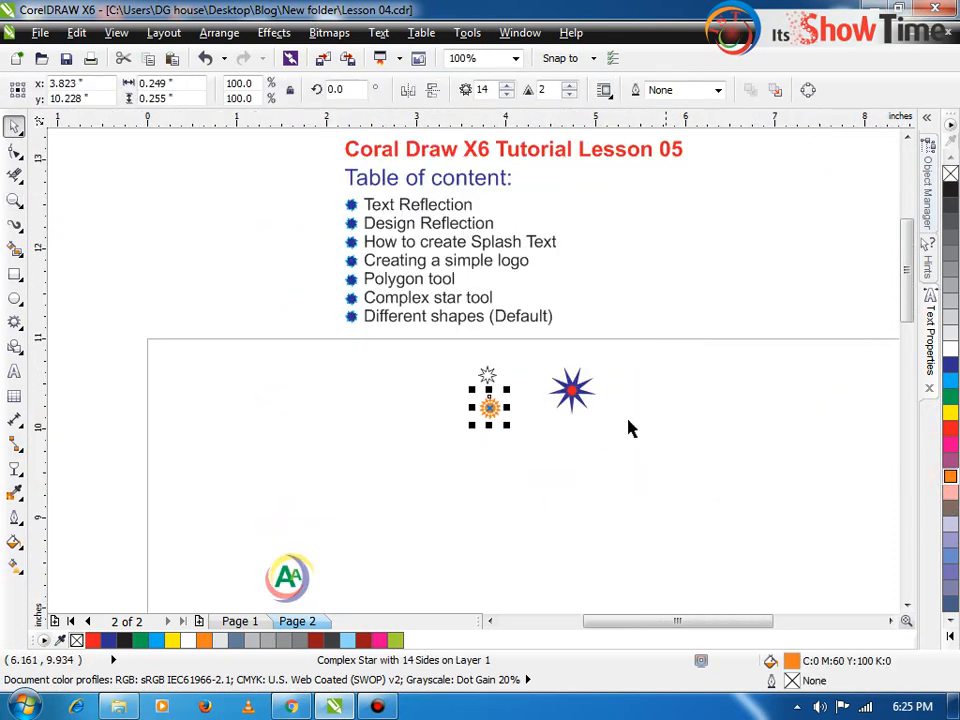
{"action": "key", "text": "z"}
{"action": "left_click_drag", "start_coordinate": [436, 358], "coordinate": [634, 439]}
{"action": "key", "text": "space"}
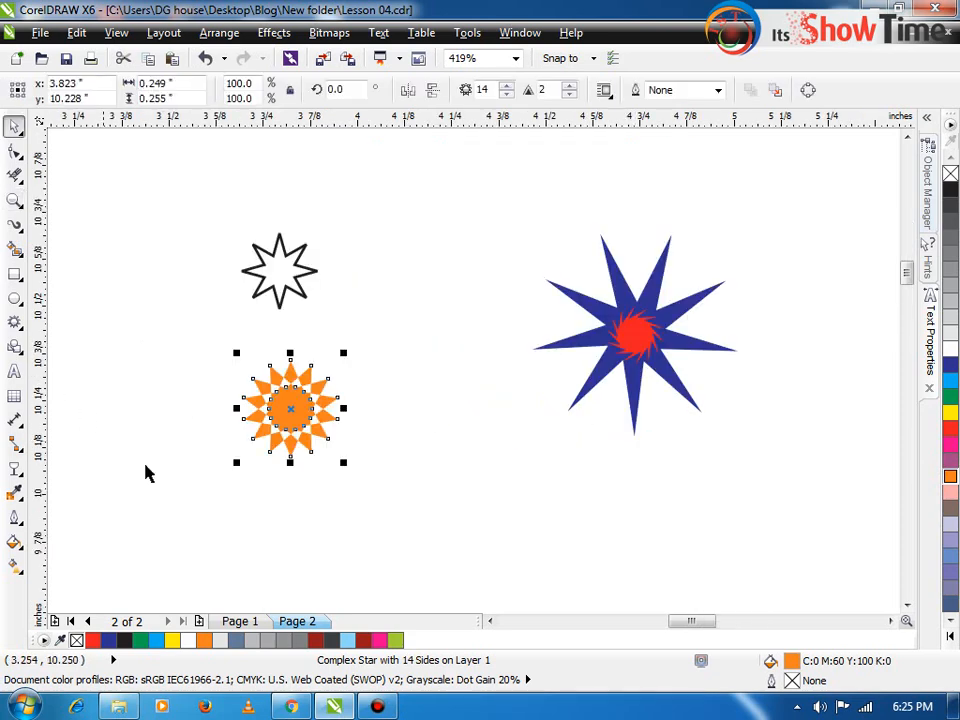
{"action": "left_click", "coordinate": [377, 706]}
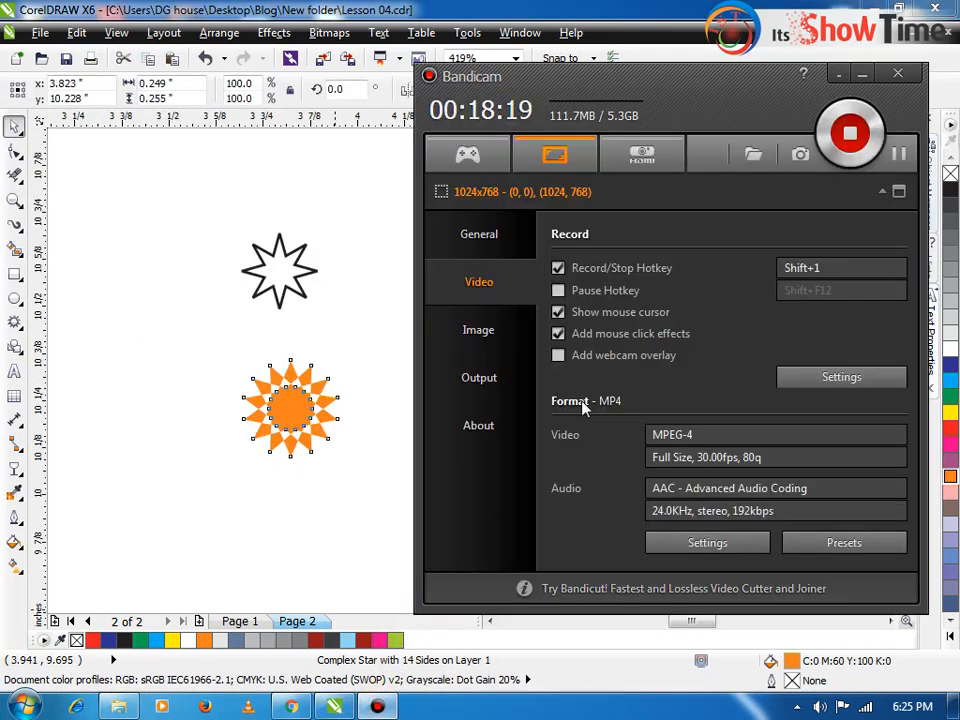
{"action": "left_click", "coordinate": [620, 8]}
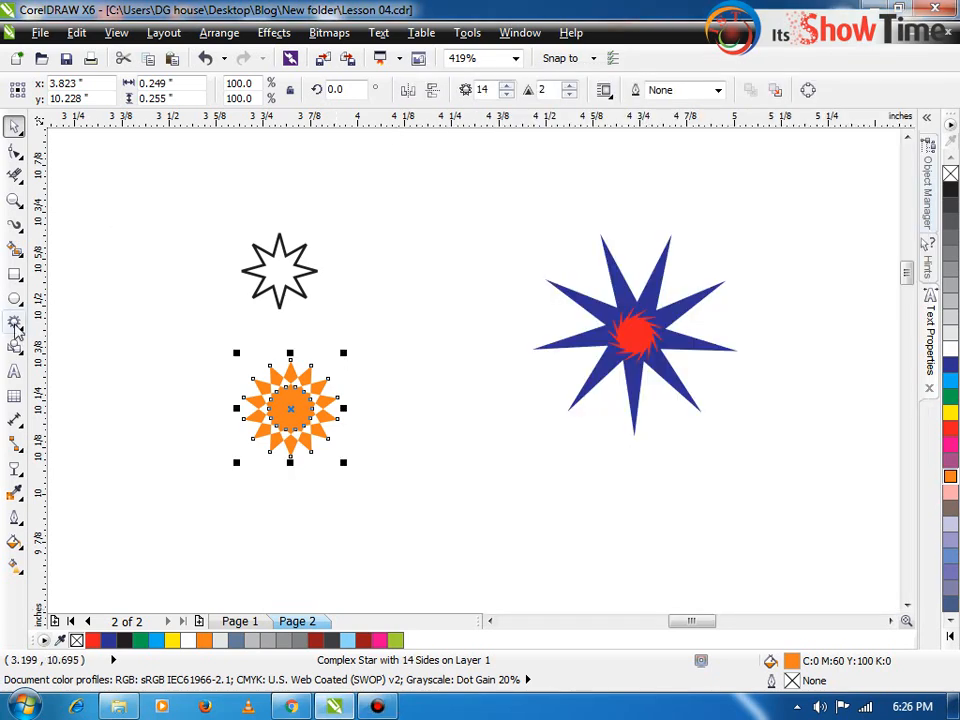
{"action": "key", "text": "F3"}
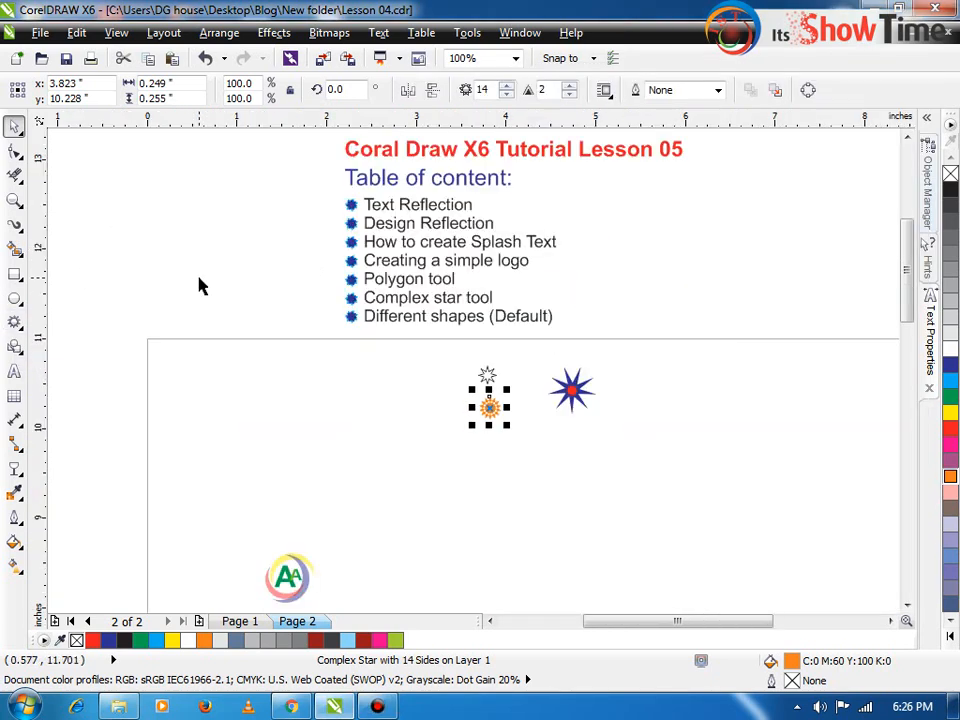
{"action": "left_click", "coordinate": [388, 318]}
{"action": "left_click", "coordinate": [383, 368]}
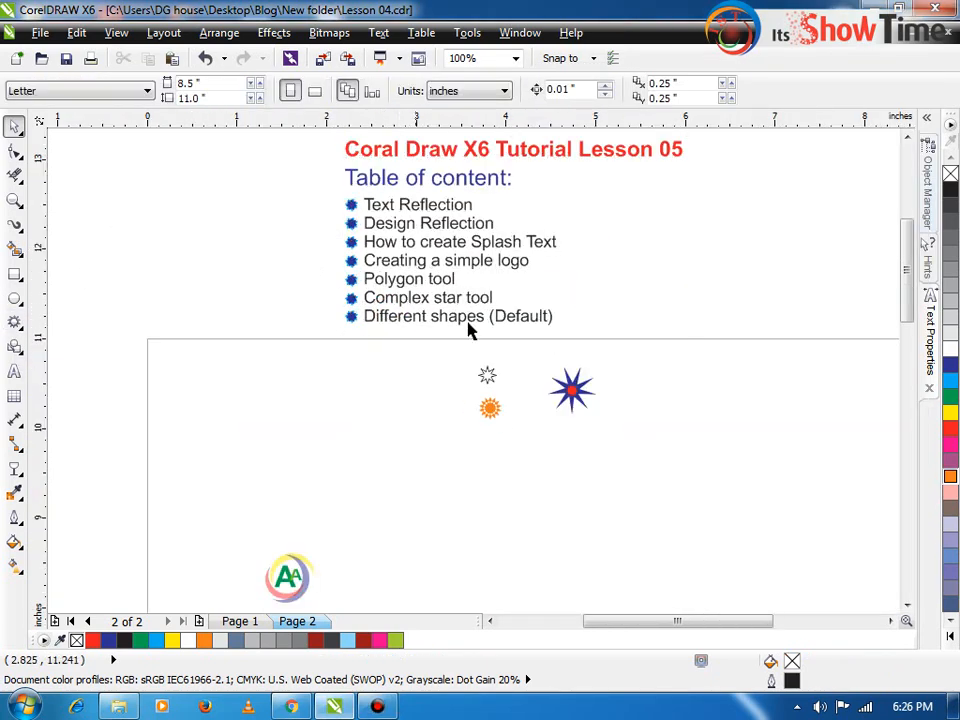
{"action": "left_click", "coordinate": [201, 407]}
- Draw two right triangles with the Basic Shapes tool, one about 1.26 inches wide at the page's left edge and a smaller one about 0.59 inches wide beside it
{"action": "left_click", "coordinate": [24, 358]}
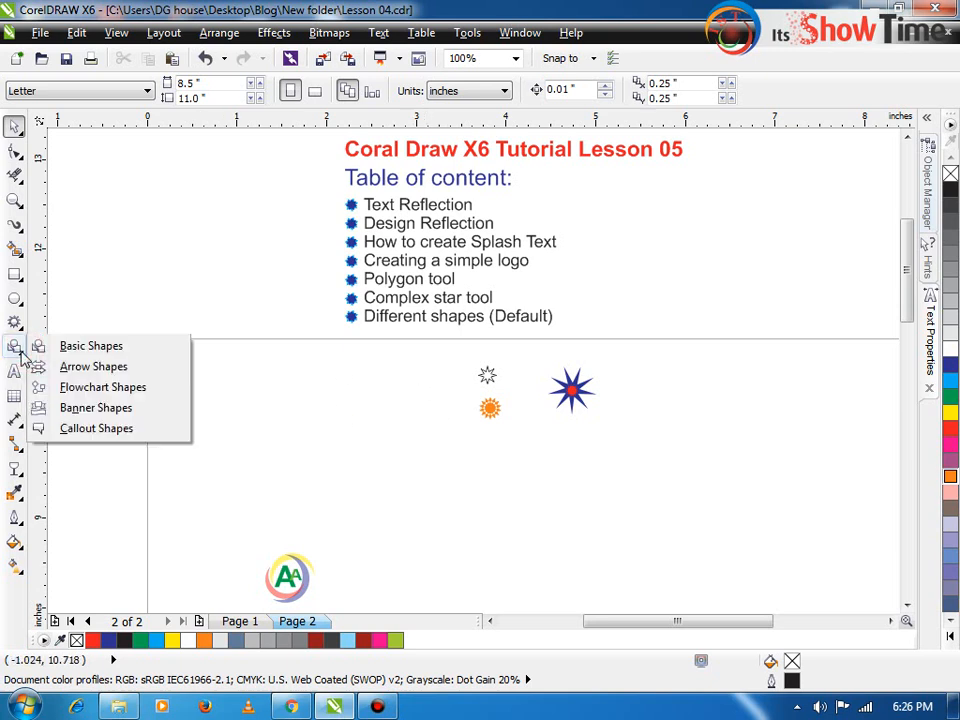
{"action": "left_click", "coordinate": [82, 350]}
{"action": "left_click", "coordinate": [465, 90]}
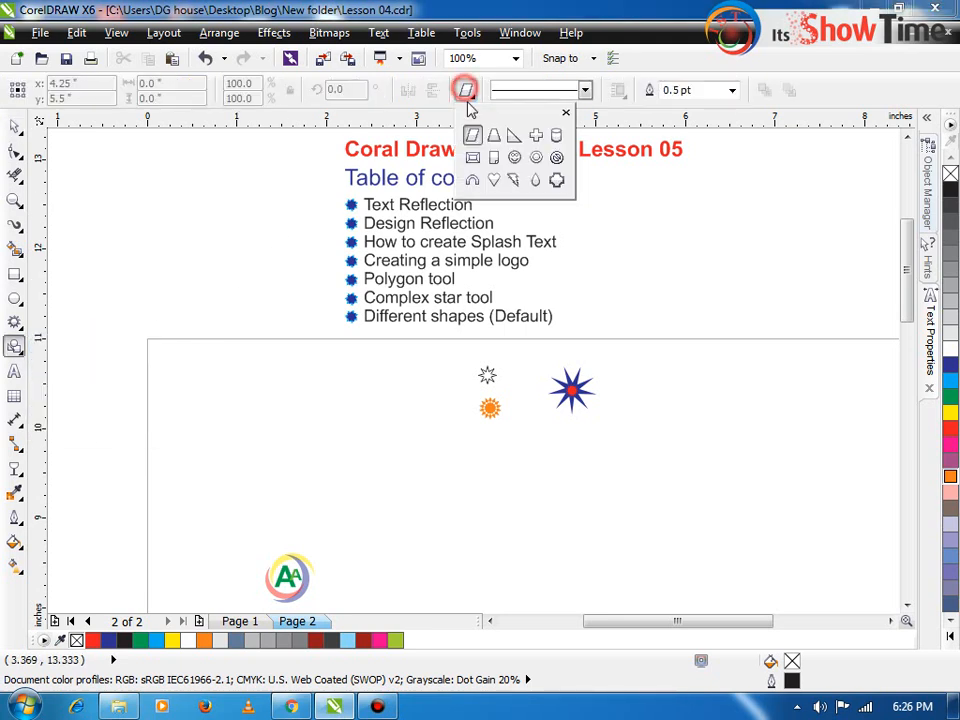
{"action": "left_click", "coordinate": [513, 136]}
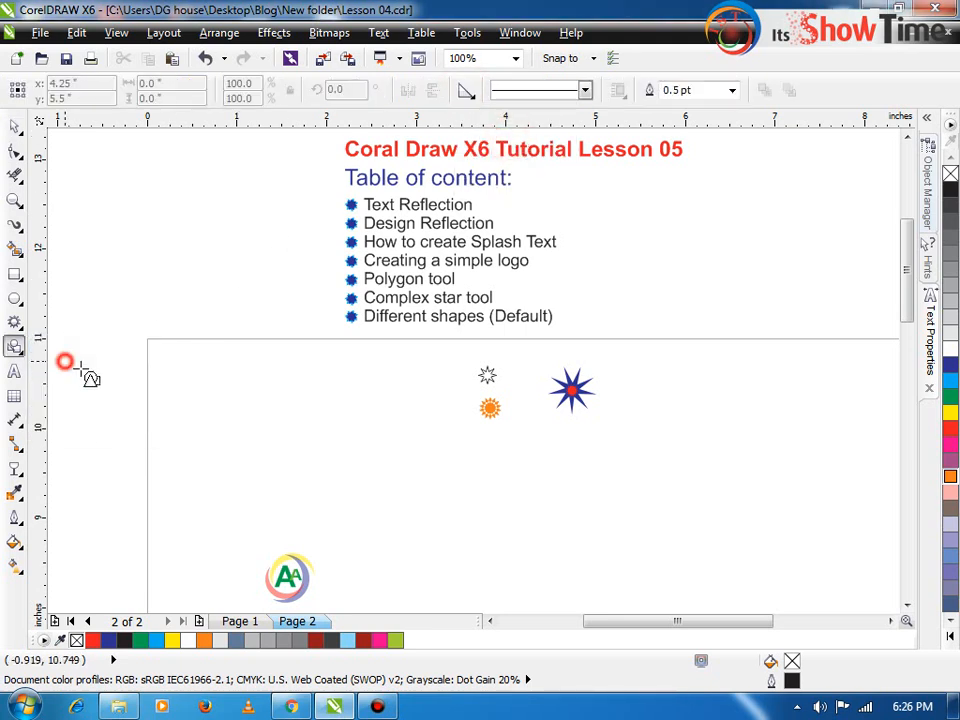
{"action": "left_click_drag", "start_coordinate": [65, 361], "coordinate": [178, 474]}
{"action": "left_click", "coordinate": [465, 91]}
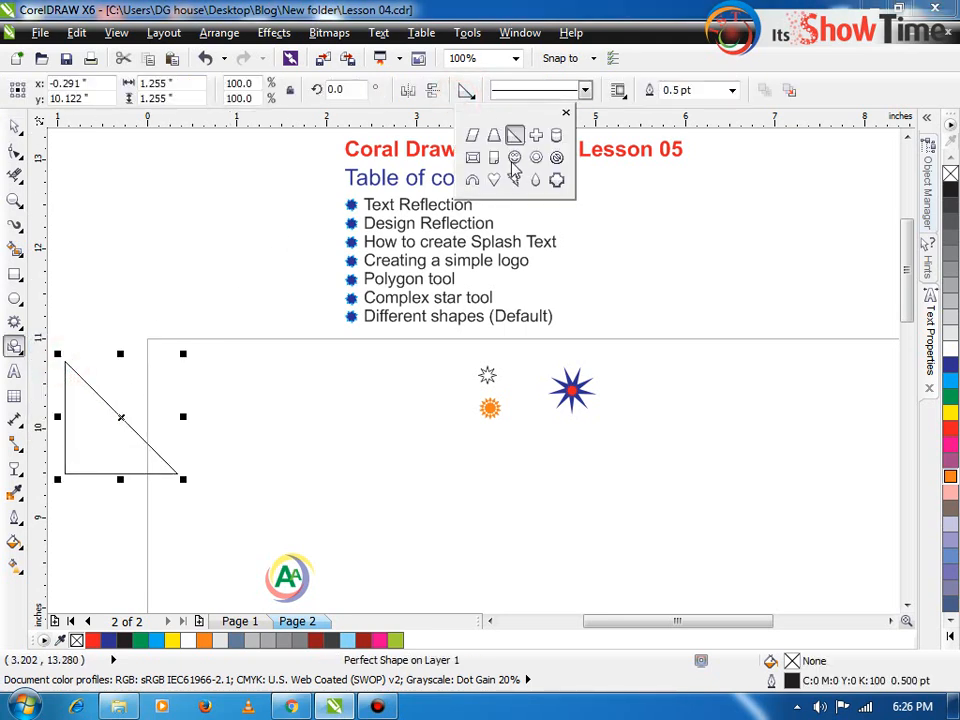
{"action": "left_click", "coordinate": [205, 343]}
{"action": "left_click_drag", "start_coordinate": [292, 423], "coordinate": [320, 443]}
- Draw a smiley face basic shape about 1.09 inches wide beside the small triangle
{"action": "left_click", "coordinate": [476, 91]}
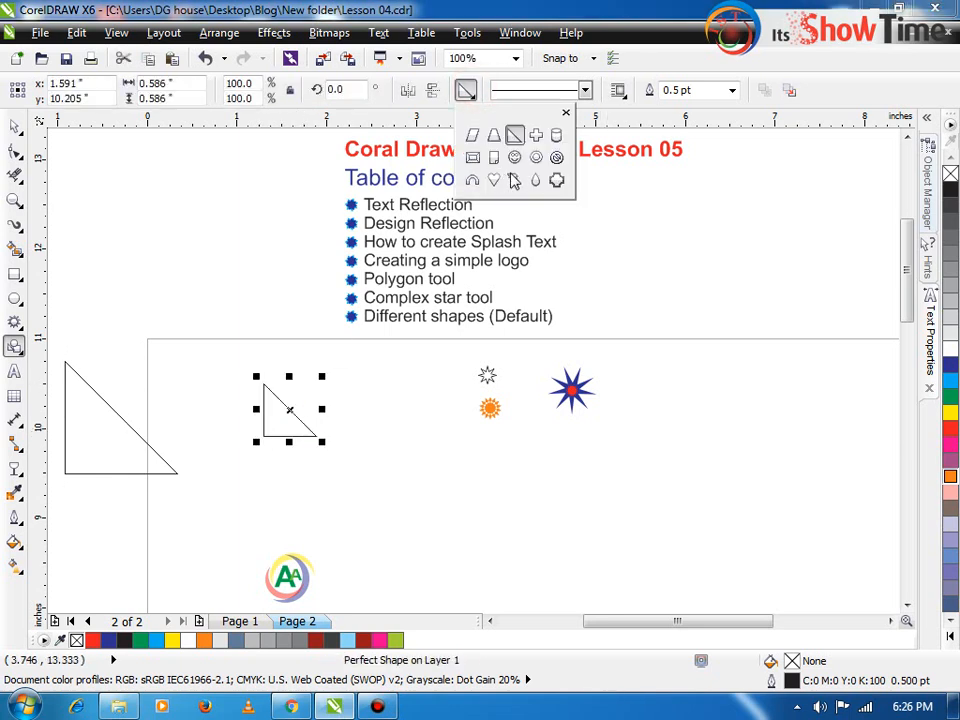
{"action": "left_click", "coordinate": [514, 158]}
{"action": "left_click_drag", "start_coordinate": [352, 386], "coordinate": [408, 441]}
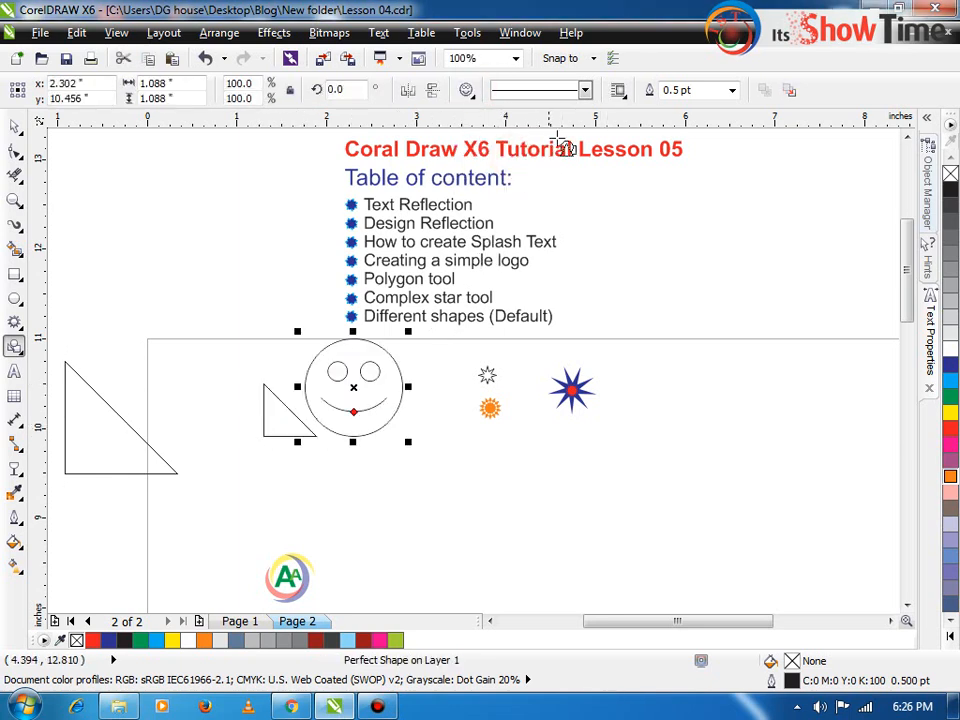
- Give the smiley face a dash-dot-dot outline style and set its outline width to 1 pt
{"action": "left_click", "coordinate": [586, 91]}
{"action": "left_click_drag", "start_coordinate": [587, 163], "coordinate": [596, 304]}
{"action": "left_click", "coordinate": [542, 233]}
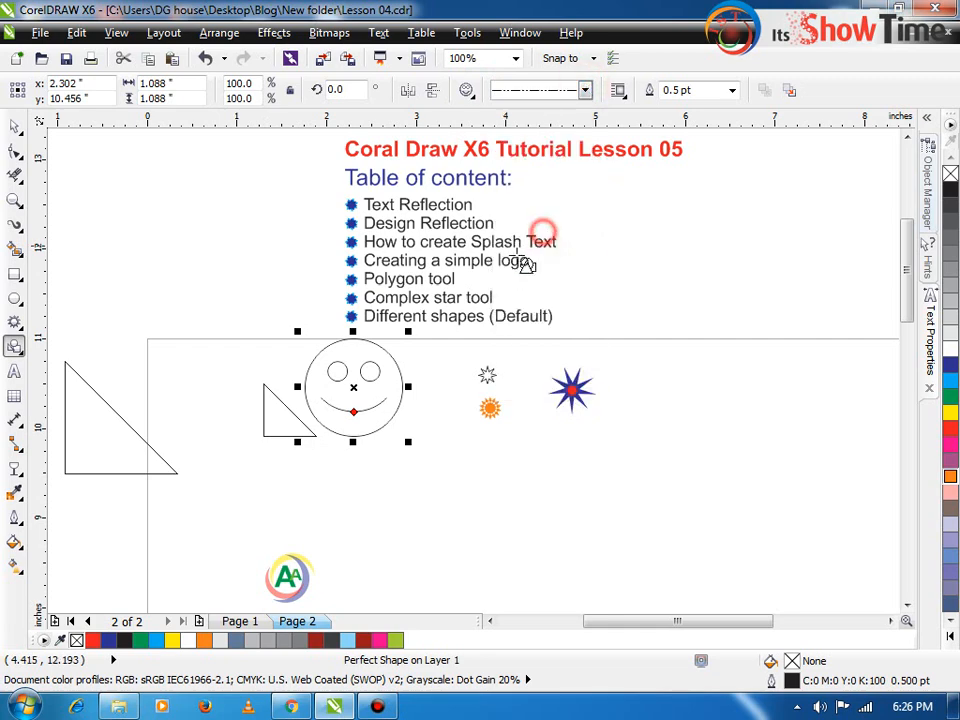
{"action": "key", "text": "z"}
{"action": "left_click_drag", "start_coordinate": [302, 332], "coordinate": [386, 381]}
{"action": "key", "text": "space"}
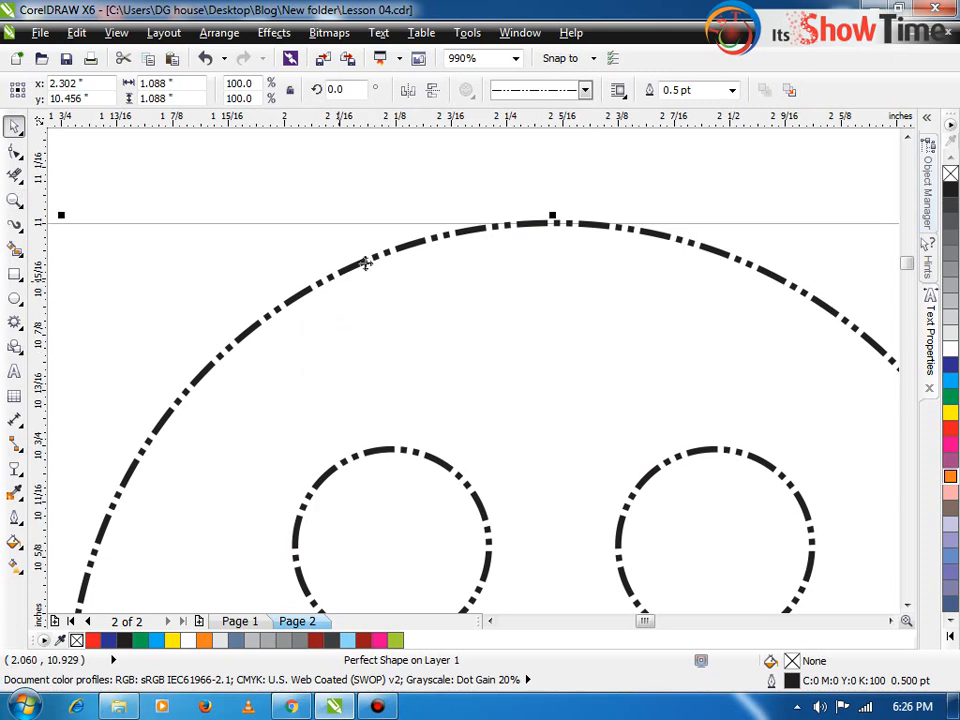
{"action": "left_click", "coordinate": [690, 90]}
{"action": "type", "text": "1"}
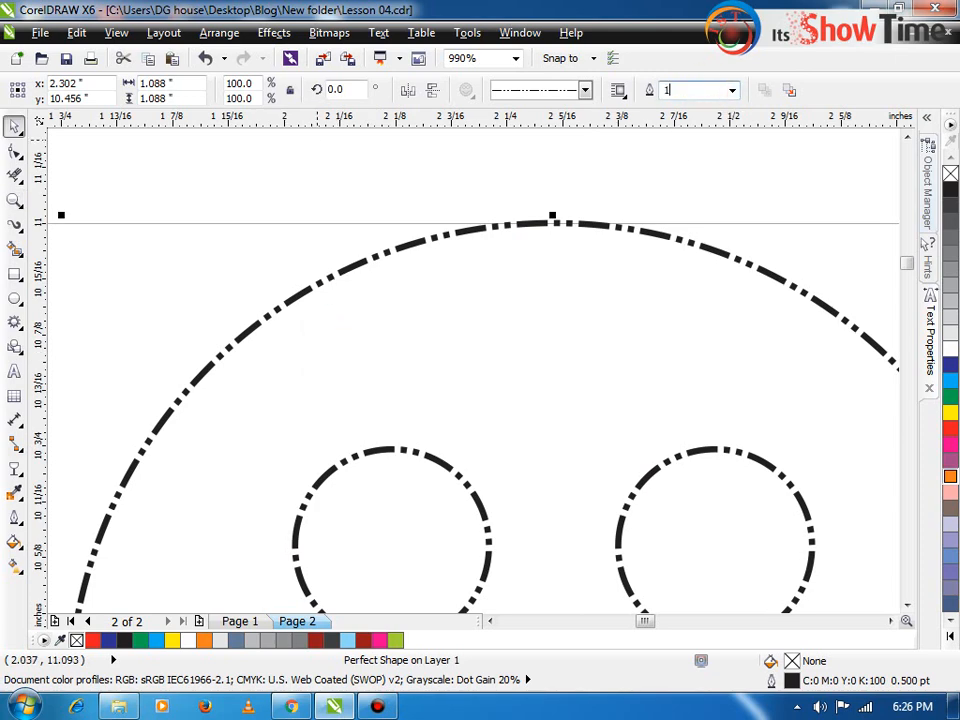
{"action": "key", "text": "Return"}
{"action": "scroll", "coordinate": [397, 158], "scroll_direction": "down", "scroll_amount": 2}
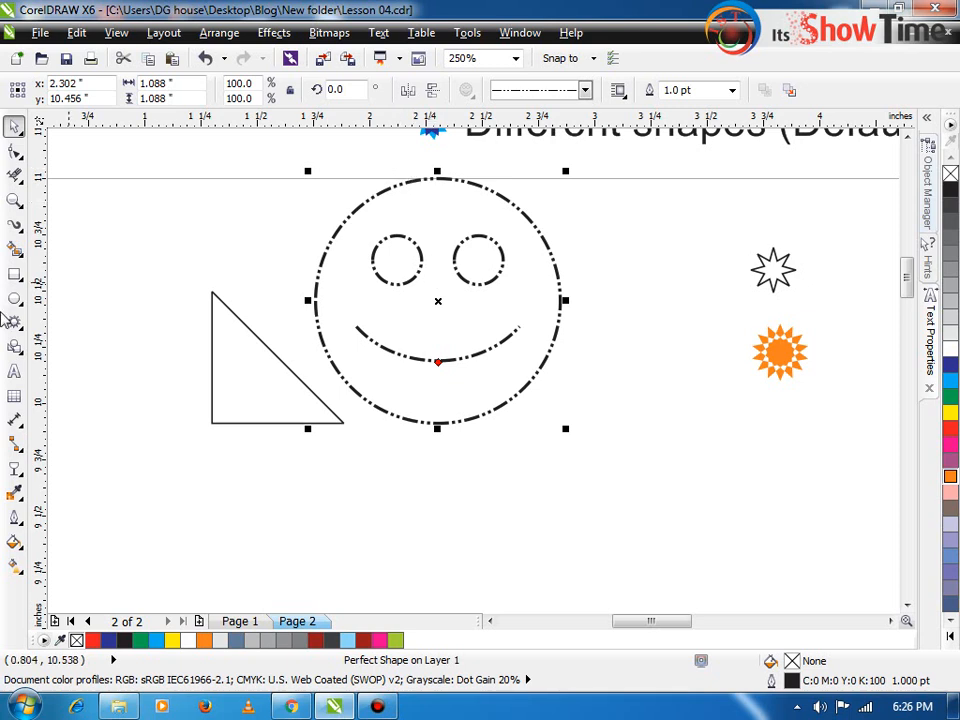
- Draw a rectangular callout about 0.63 inches across below the smiley face and a rounded callout about 0.32 inches across near the orange star
{"action": "left_click", "coordinate": [11, 346]}
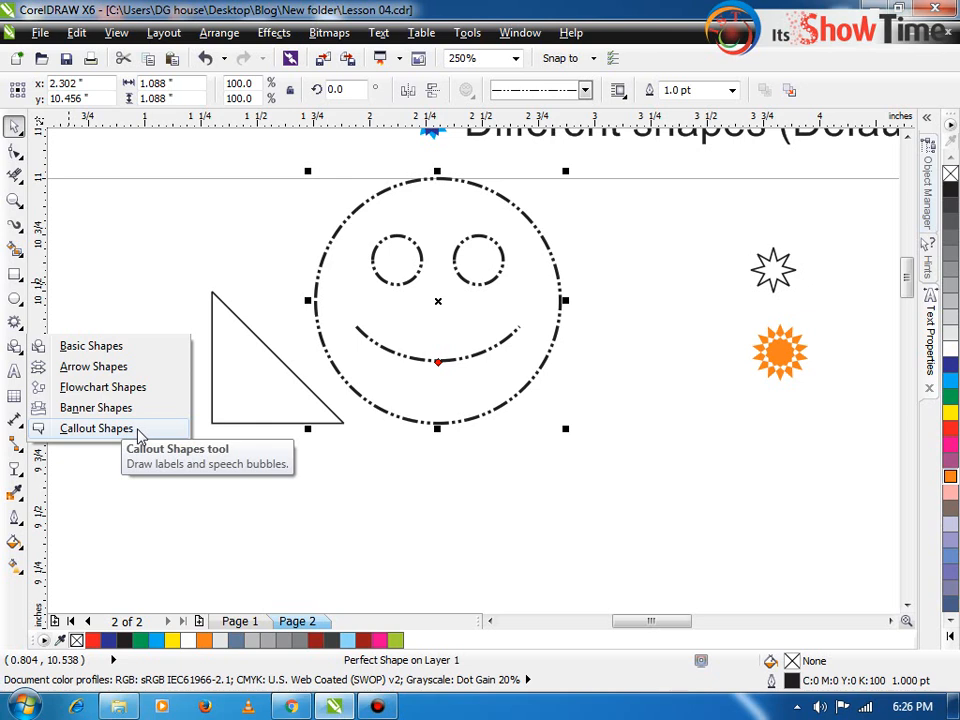
{"action": "left_click", "coordinate": [138, 432]}
{"action": "mouse_move", "coordinate": [342, 460]}
{"action": "left_mouse_down"}
{"action": "mouse_move", "coordinate": [508, 572]}
{"action": "mouse_move", "coordinate": [510, 512]}
{"action": "left_mouse_up"}
{"action": "left_click", "coordinate": [467, 90]}
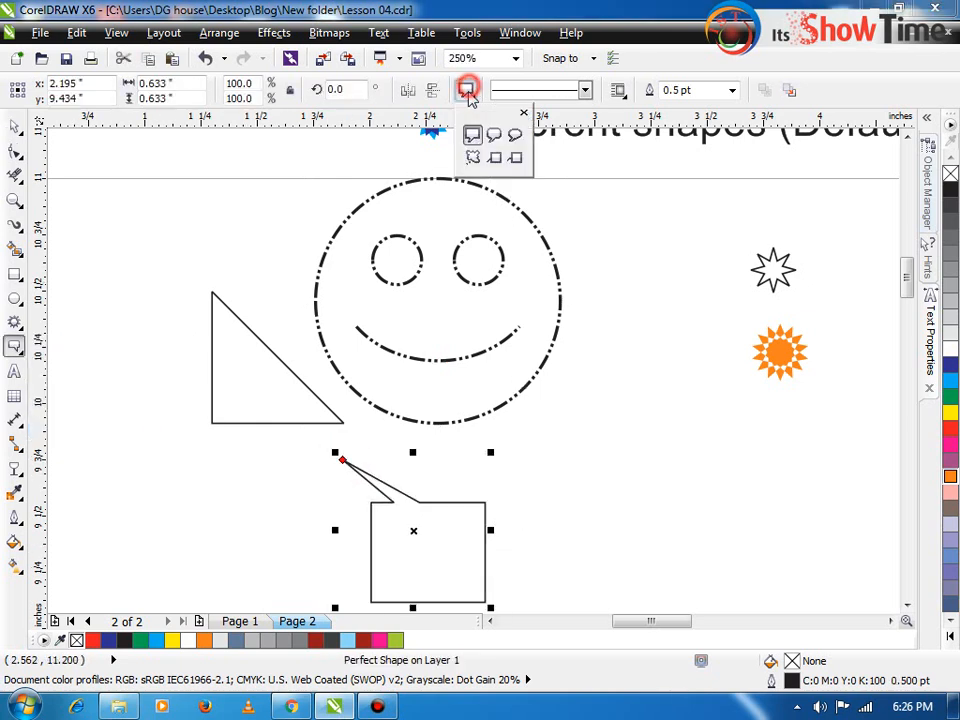
{"action": "left_click", "coordinate": [493, 142]}
{"action": "left_click_drag", "start_coordinate": [642, 292], "coordinate": [728, 375]}
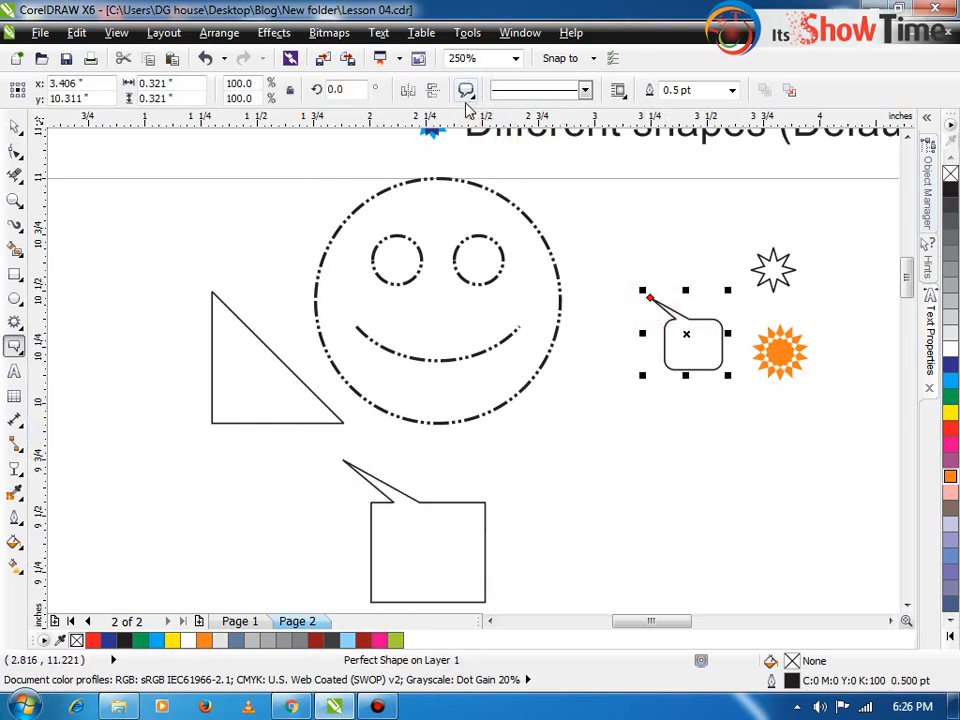
{"action": "key", "text": "space"}
- Delete all practice shapes, the stars and the AA logo from page 2, keeping the table of contents
{"action": "scroll", "coordinate": [291, 282], "scroll_direction": "down", "scroll_amount": 4}
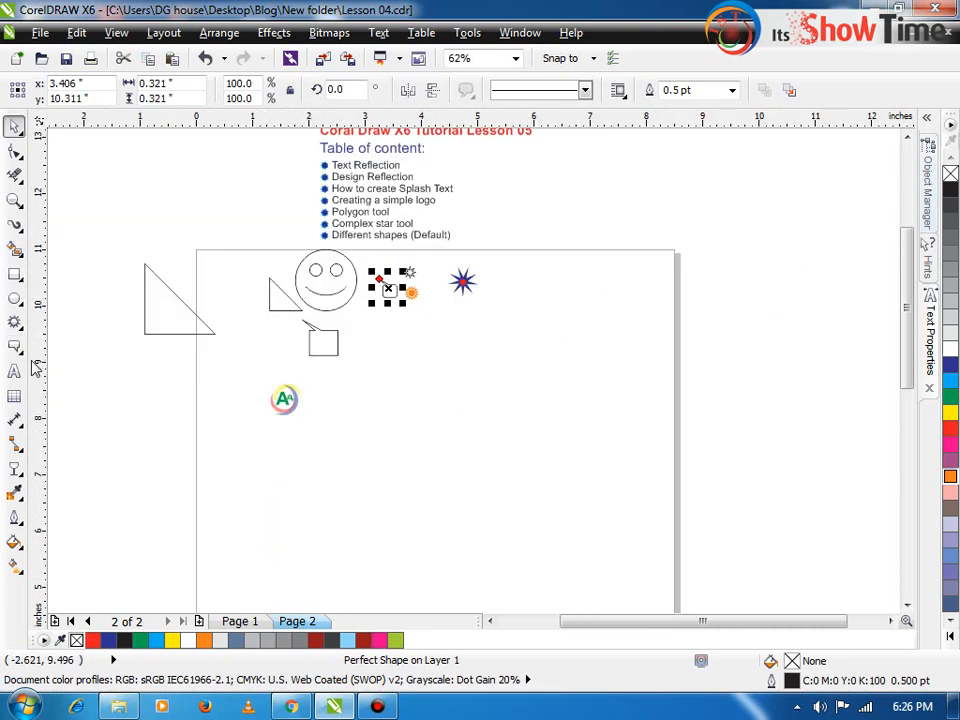
{"action": "left_click", "coordinate": [366, 360]}
{"action": "scroll", "coordinate": [366, 360], "scroll_direction": "up", "scroll_amount": 2}
{"action": "scroll", "coordinate": [291, 335], "scroll_direction": "down", "scroll_amount": 1}
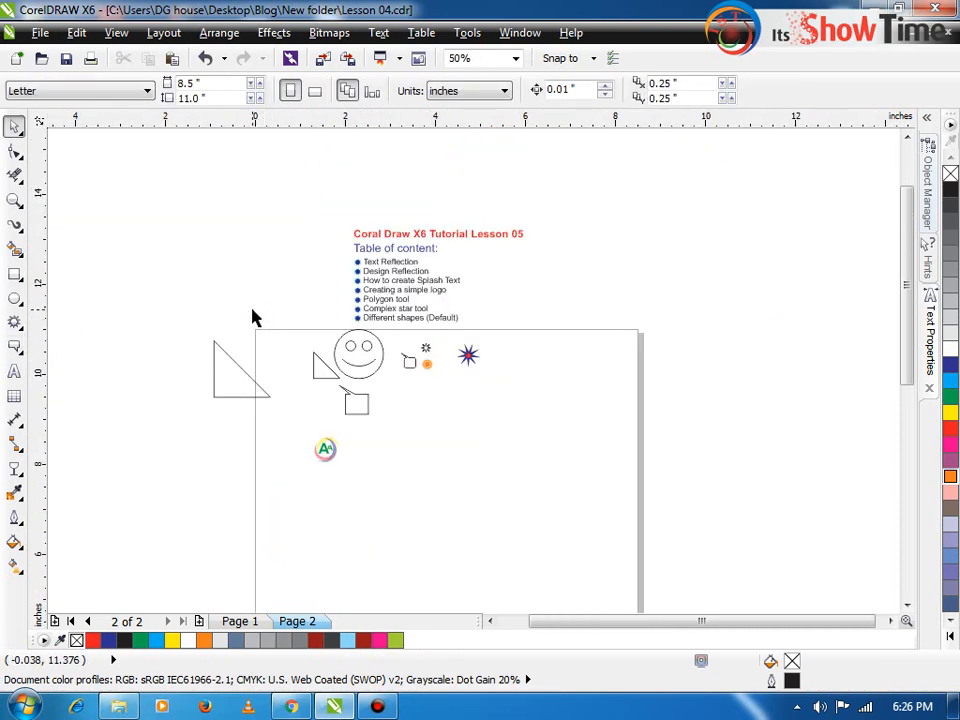
{"action": "mouse_move", "coordinate": [180, 325]}
{"action": "left_mouse_down"}
{"action": "mouse_move", "coordinate": [414, 429]}
{"action": "mouse_move", "coordinate": [525, 418]}
{"action": "left_mouse_up"}
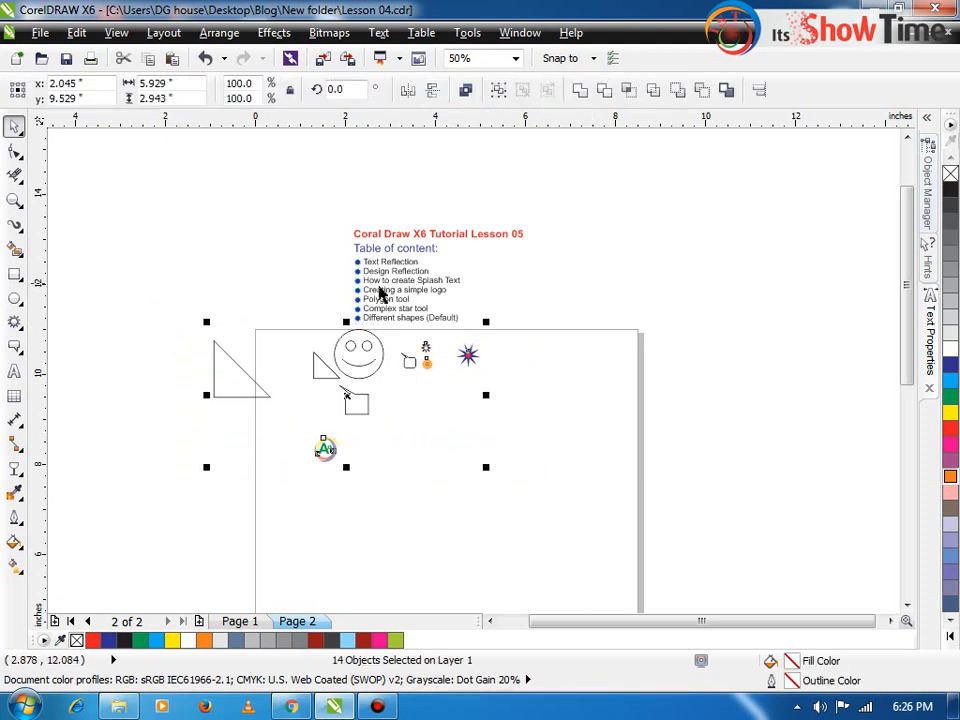
{"action": "key", "text": "Delete"}
- Review the topics listed in the lesson's table of contents
{"action": "key", "text": "z"}
{"action": "left_click_drag", "start_coordinate": [328, 214], "coordinate": [548, 317]}
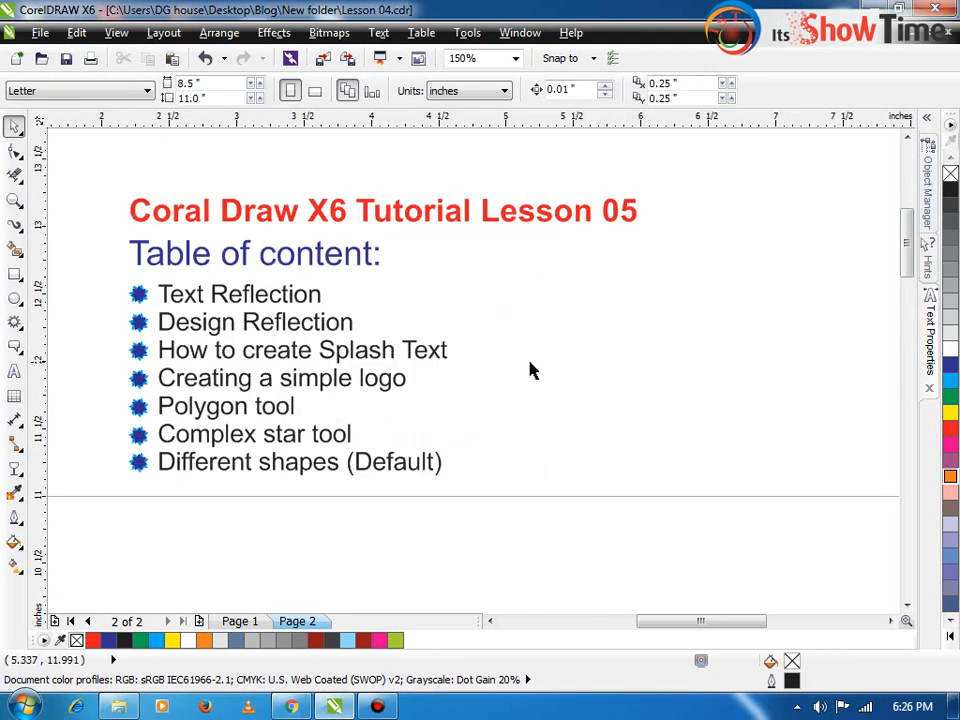
{"action": "left_click", "coordinate": [198, 295]}
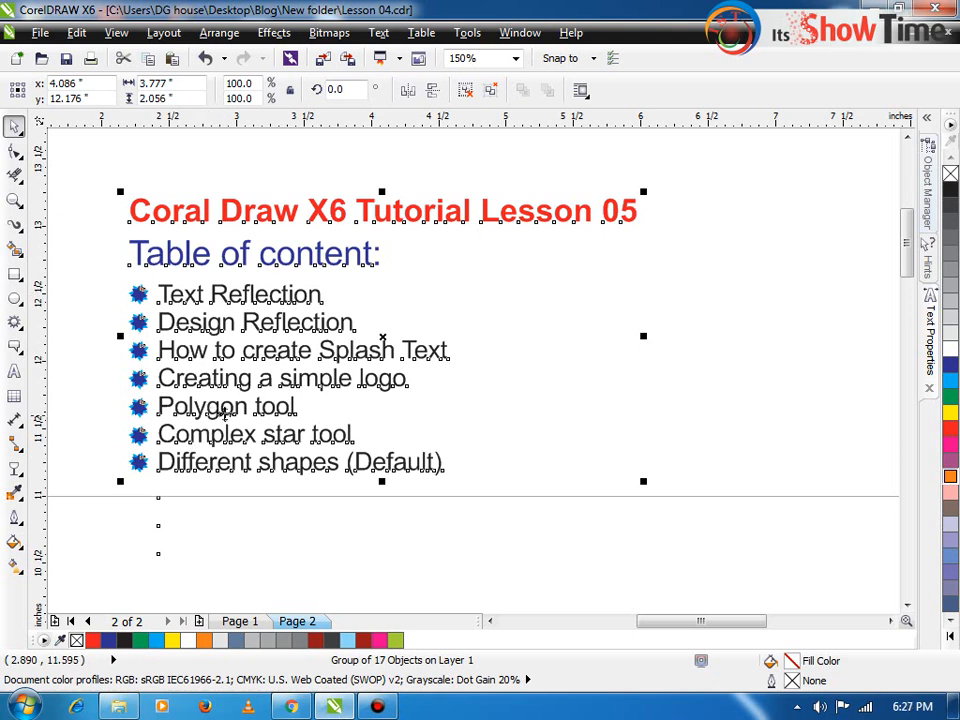
{"action": "left_click", "coordinate": [118, 508]}
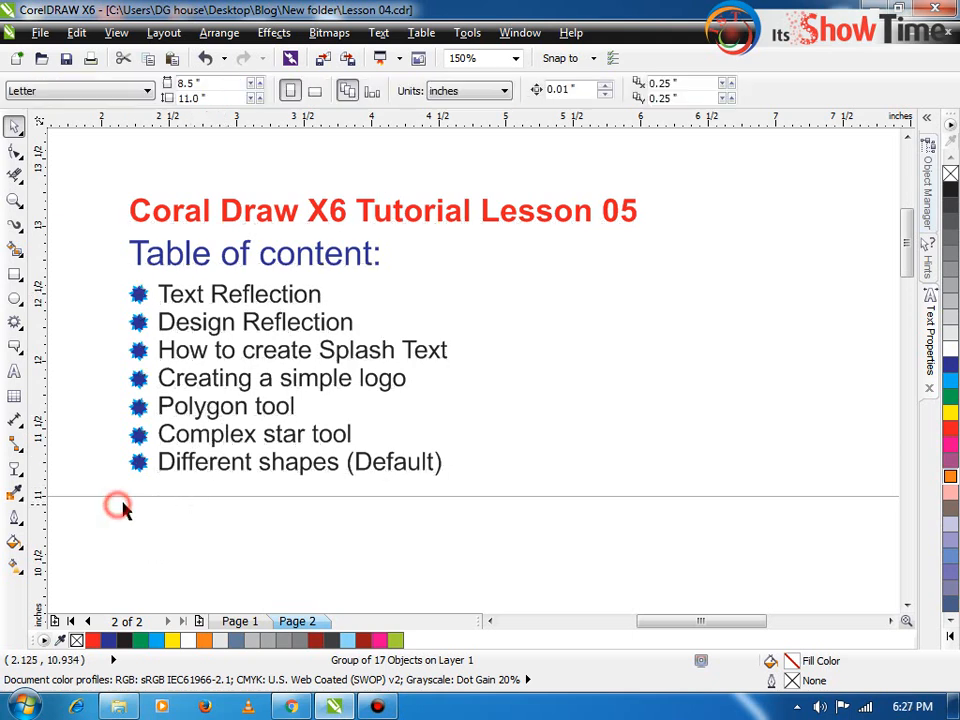
{"action": "left_click", "coordinate": [163, 464]}
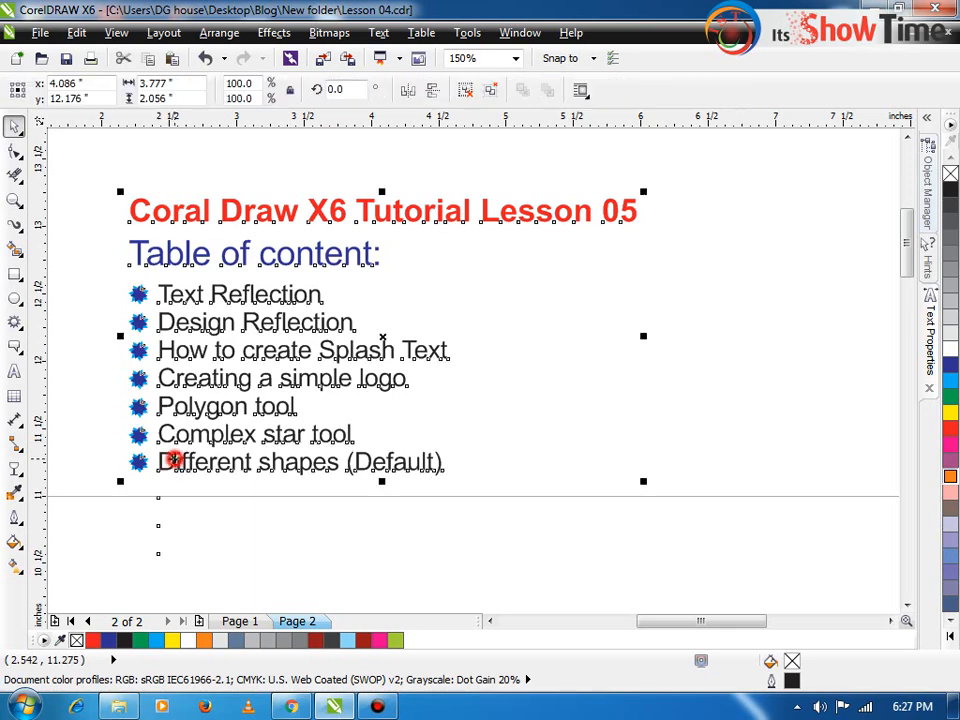
{"action": "left_click", "coordinate": [118, 514]}
{"action": "left_click", "coordinate": [144, 463]}
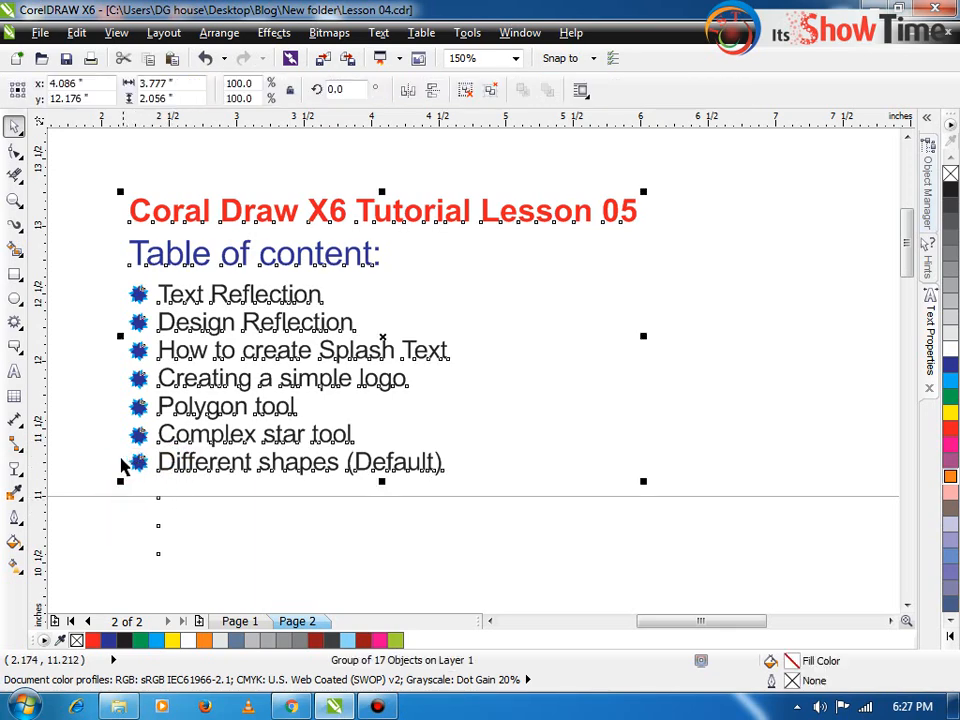
{"action": "left_click", "coordinate": [103, 385]}
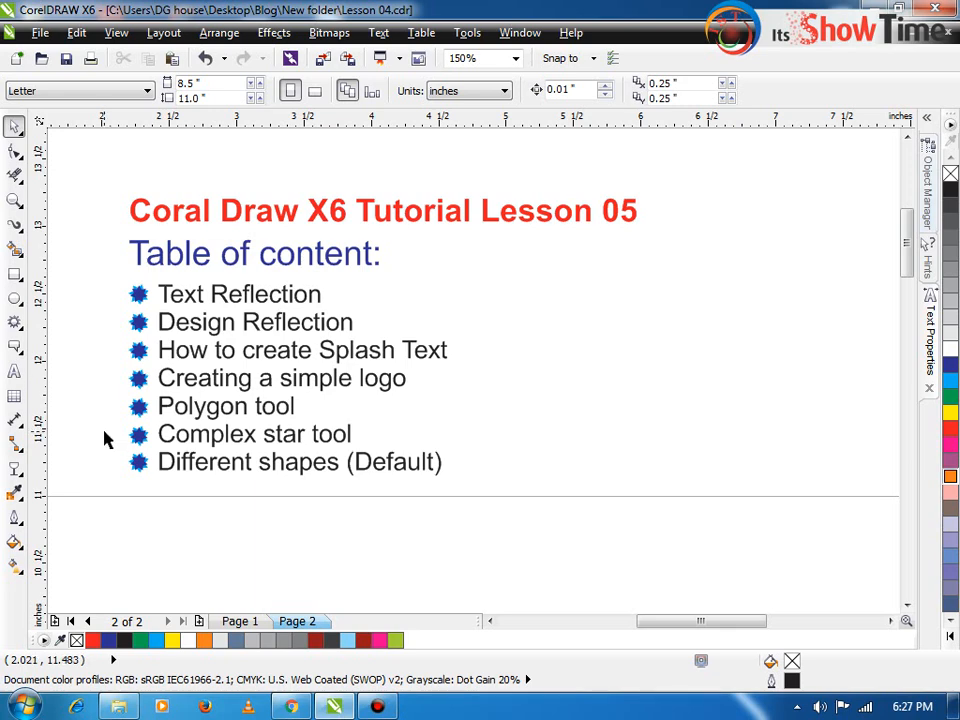
{"action": "scroll", "coordinate": [107, 436], "scroll_direction": "down", "scroll_amount": 2}
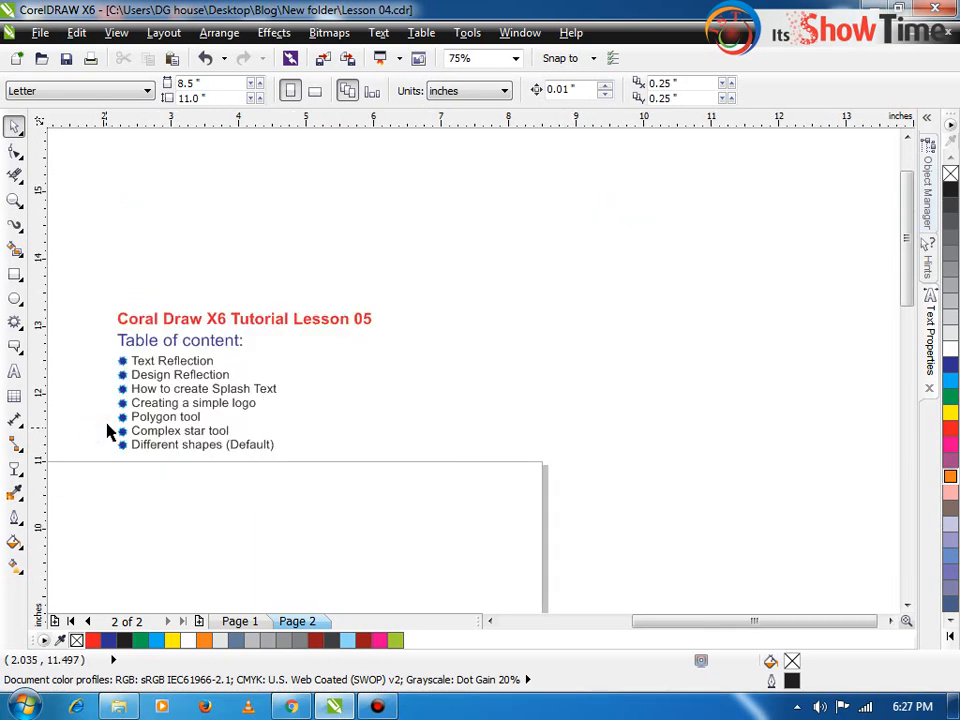
- Move the table of contents group from above the page down into the page's upper area
{"action": "left_click_drag", "start_coordinate": [104, 294], "coordinate": [476, 493]}
{"action": "left_click", "coordinate": [94, 298]}
{"action": "left_click_drag", "start_coordinate": [90, 285], "coordinate": [366, 470]}
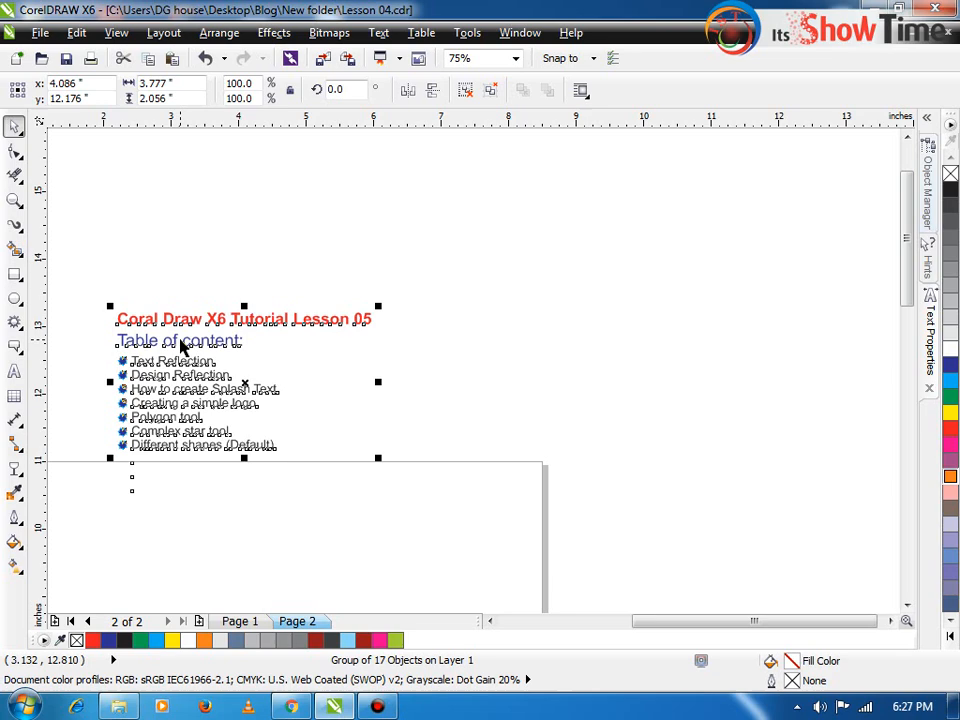
{"action": "left_click_drag", "start_coordinate": [178, 340], "coordinate": [167, 510]}
{"action": "left_click", "coordinate": [146, 360]}
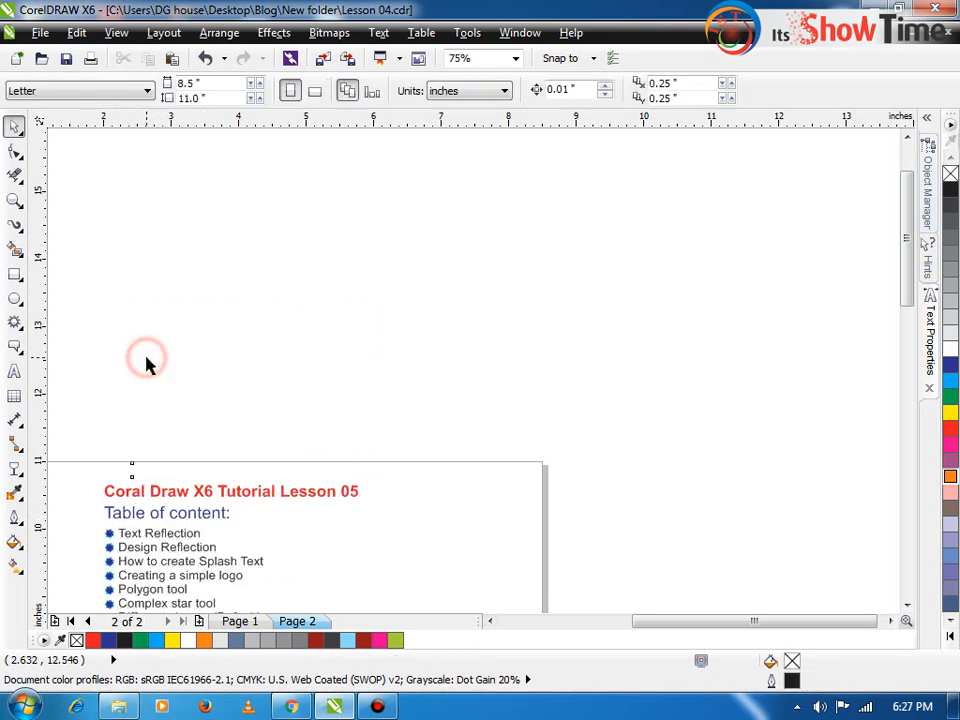
{"action": "scroll", "coordinate": [146, 360], "scroll_direction": "up", "scroll_amount": 3}
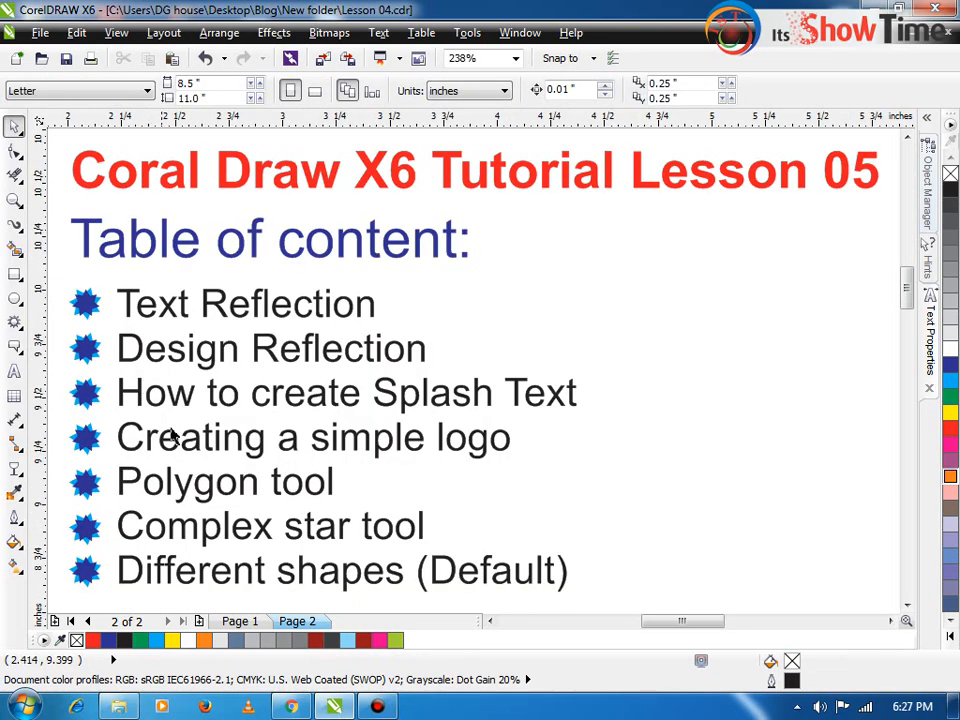
{"action": "left_click", "coordinate": [336, 708]}
{"action": "left_click", "coordinate": [336, 705]}
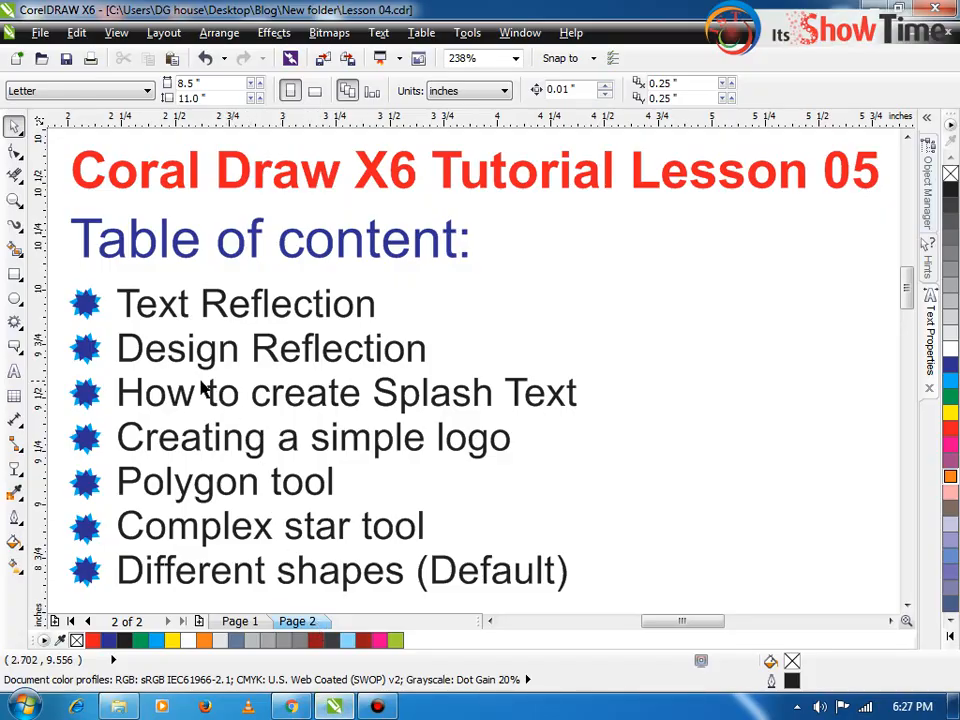
{"action": "scroll", "coordinate": [124, 388], "scroll_direction": "down", "scroll_amount": 2}
{"action": "left_click_drag", "start_coordinate": [100, 291], "coordinate": [533, 474]}
{"action": "left_click", "coordinate": [443, 483]}
{"action": "mouse_move", "coordinate": [426, 521]}
{"action": "left_mouse_down"}
{"action": "mouse_move", "coordinate": [242, 382]}
{"action": "mouse_move", "coordinate": [104, 237]}
{"action": "left_mouse_up"}
{"action": "left_click_drag", "start_coordinate": [58, 270], "coordinate": [595, 588]}
{"action": "left_click_drag", "start_coordinate": [490, 582], "coordinate": [521, 514]}
{"action": "mouse_move", "coordinate": [462, 548]}
{"action": "left_mouse_down"}
{"action": "mouse_move", "coordinate": [76, 256]}
{"action": "mouse_move", "coordinate": [101, 282]}
{"action": "mouse_move", "coordinate": [396, 437]}
{"action": "mouse_move", "coordinate": [456, 508]}
{"action": "mouse_move", "coordinate": [457, 534]}
{"action": "left_mouse_up"}
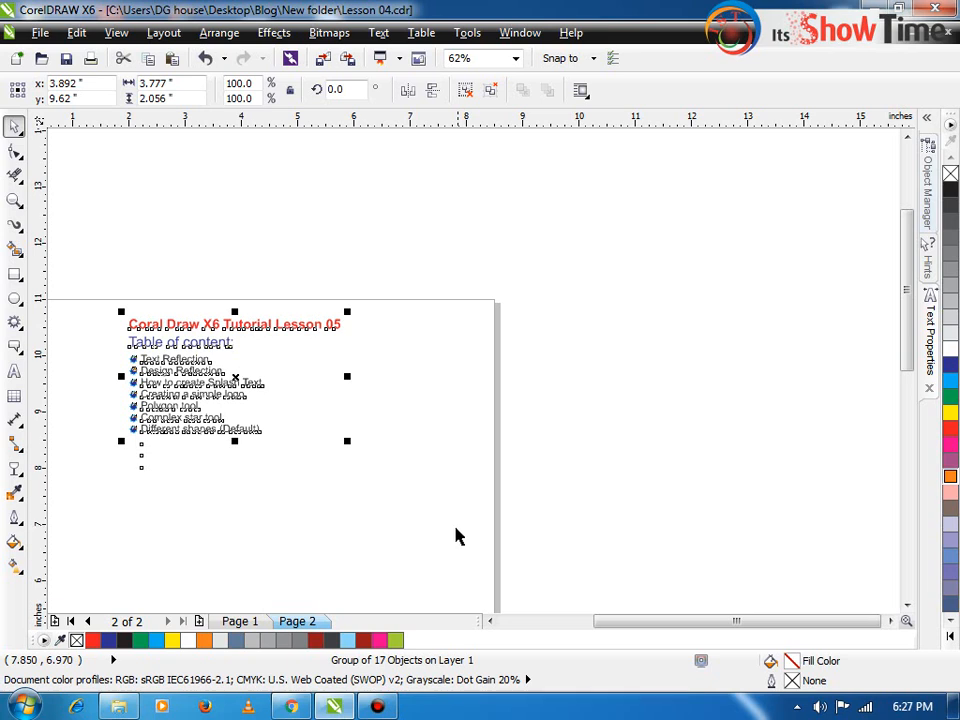
{"action": "left_click", "coordinate": [456, 537]}
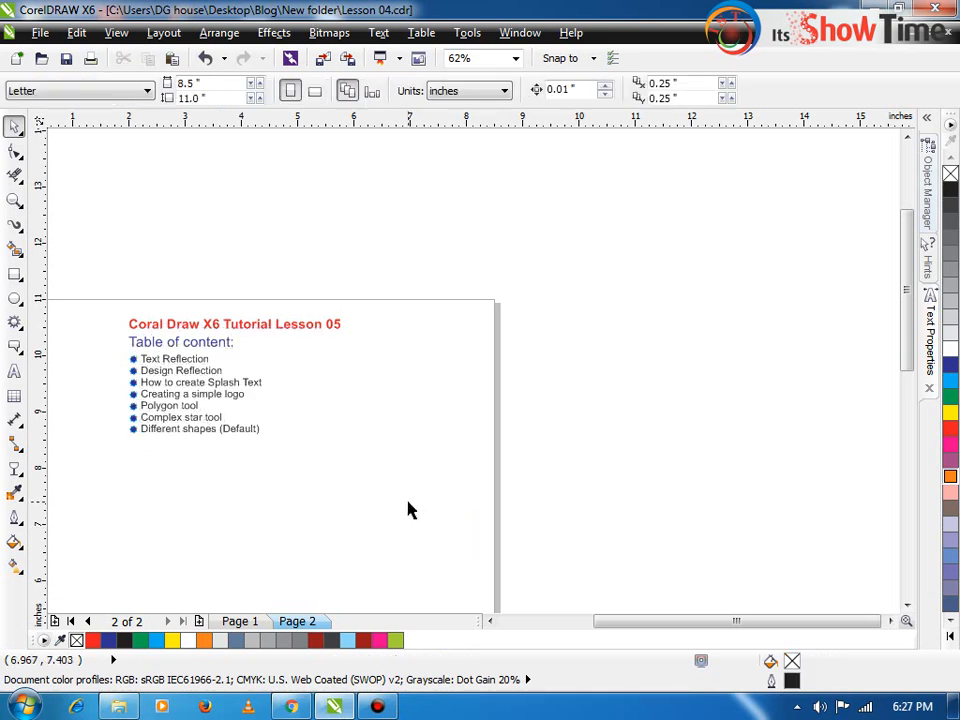
{"action": "left_click", "coordinate": [176, 418]}
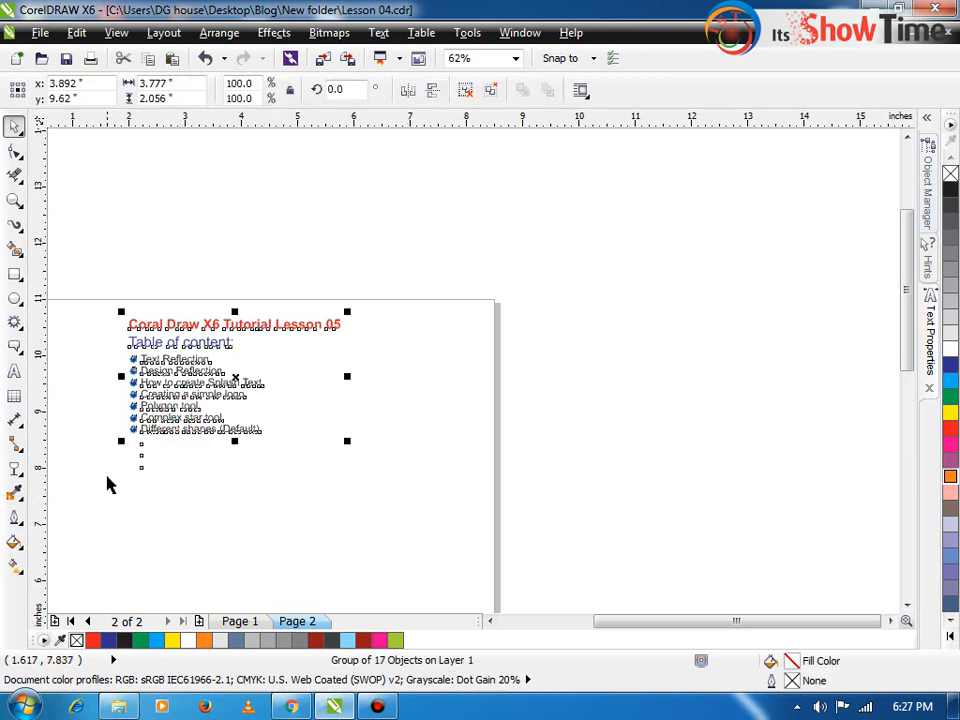
{"action": "left_click", "coordinate": [96, 503]}
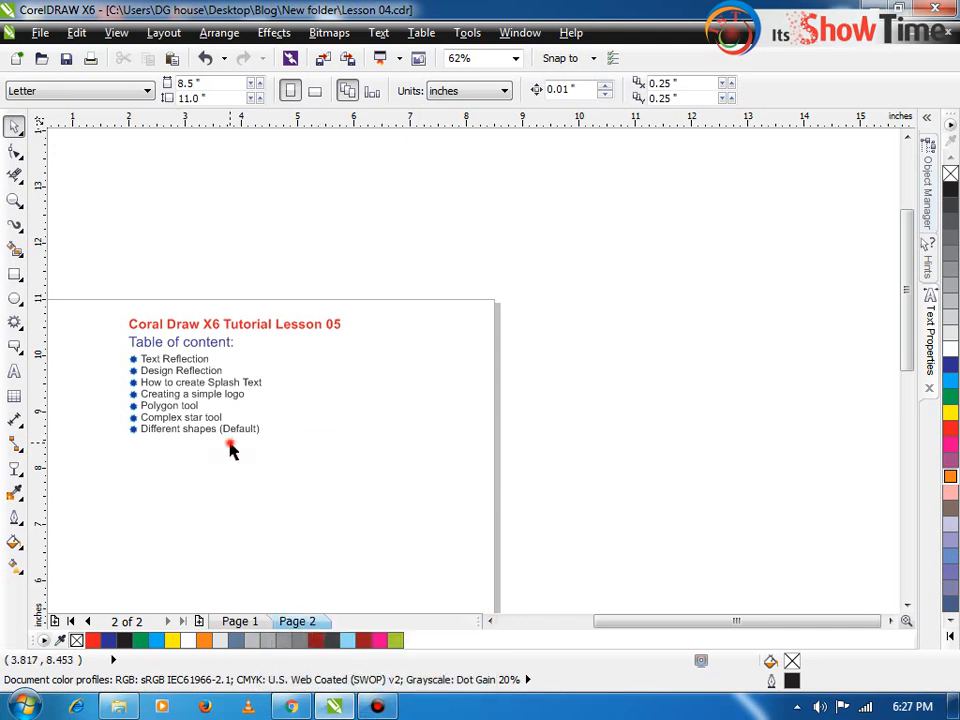
{"action": "left_click", "coordinate": [277, 491]}
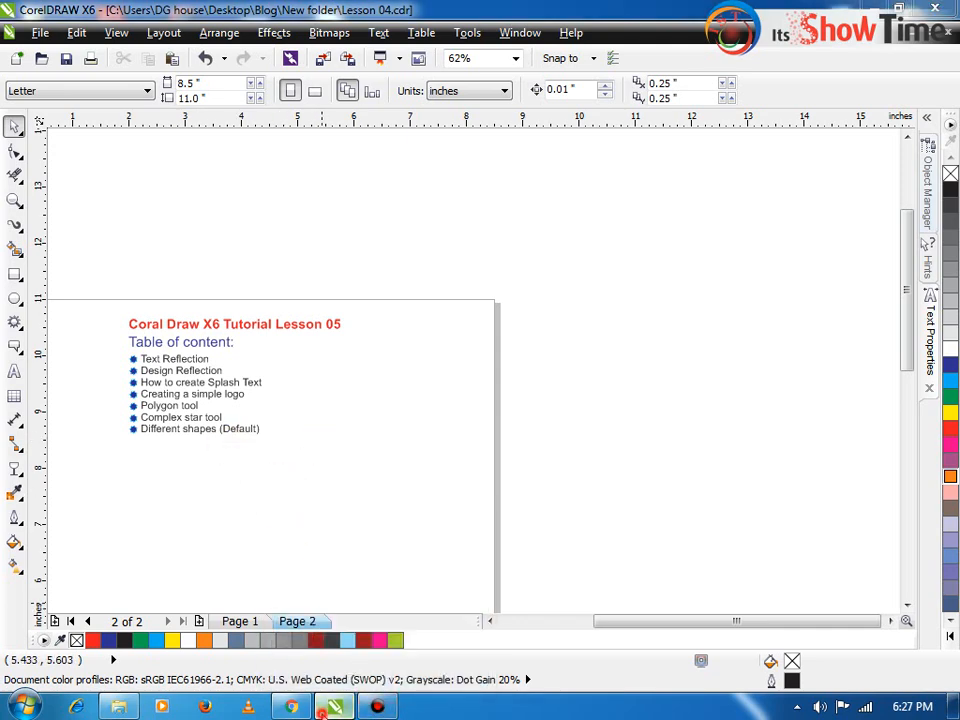